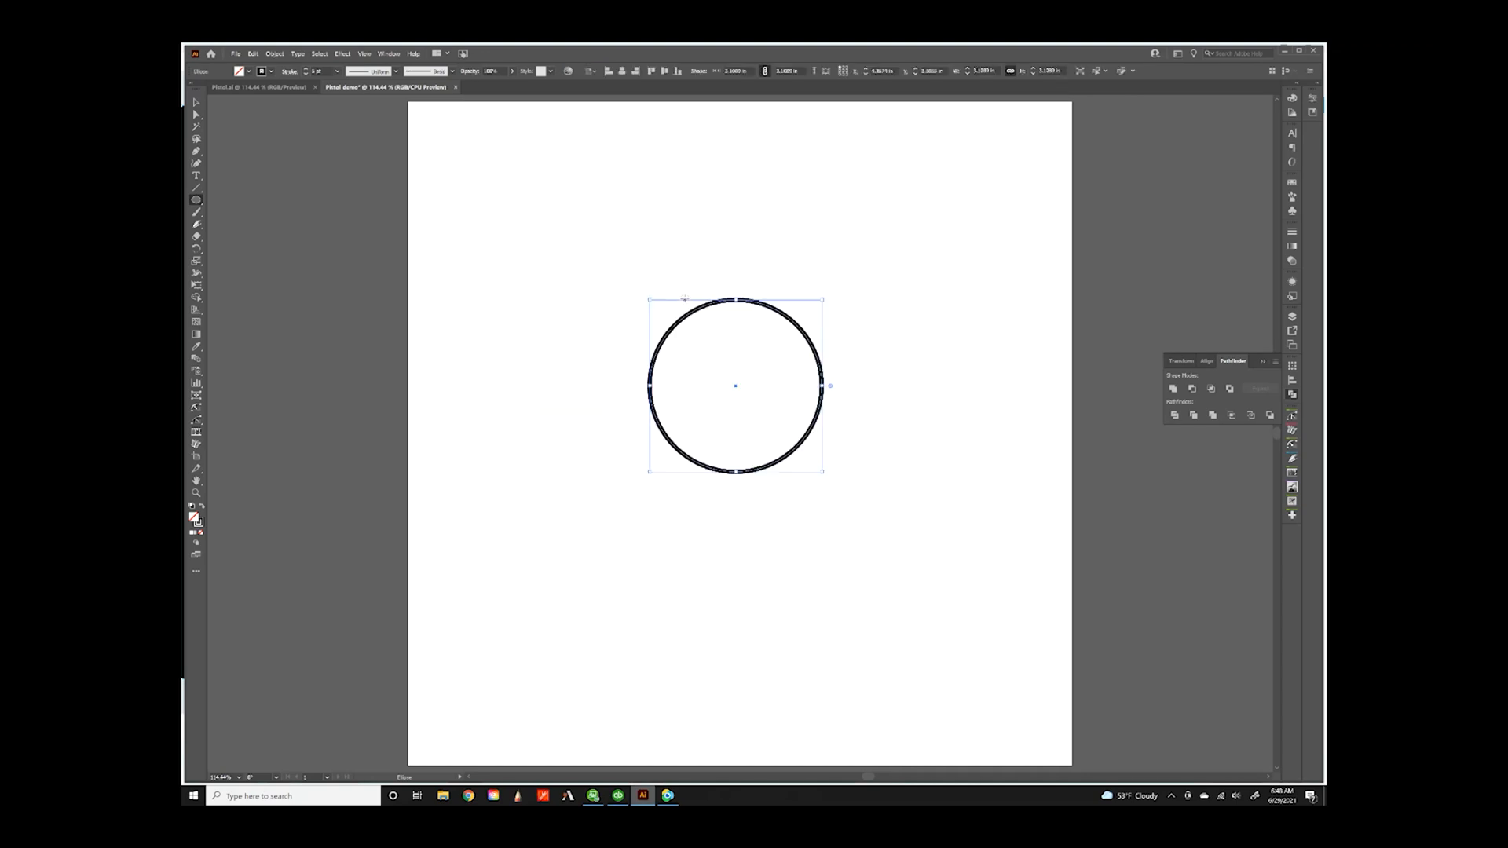
- Delete the existing circle and create a circle 6 in wide and 6 in high
key(Delete)
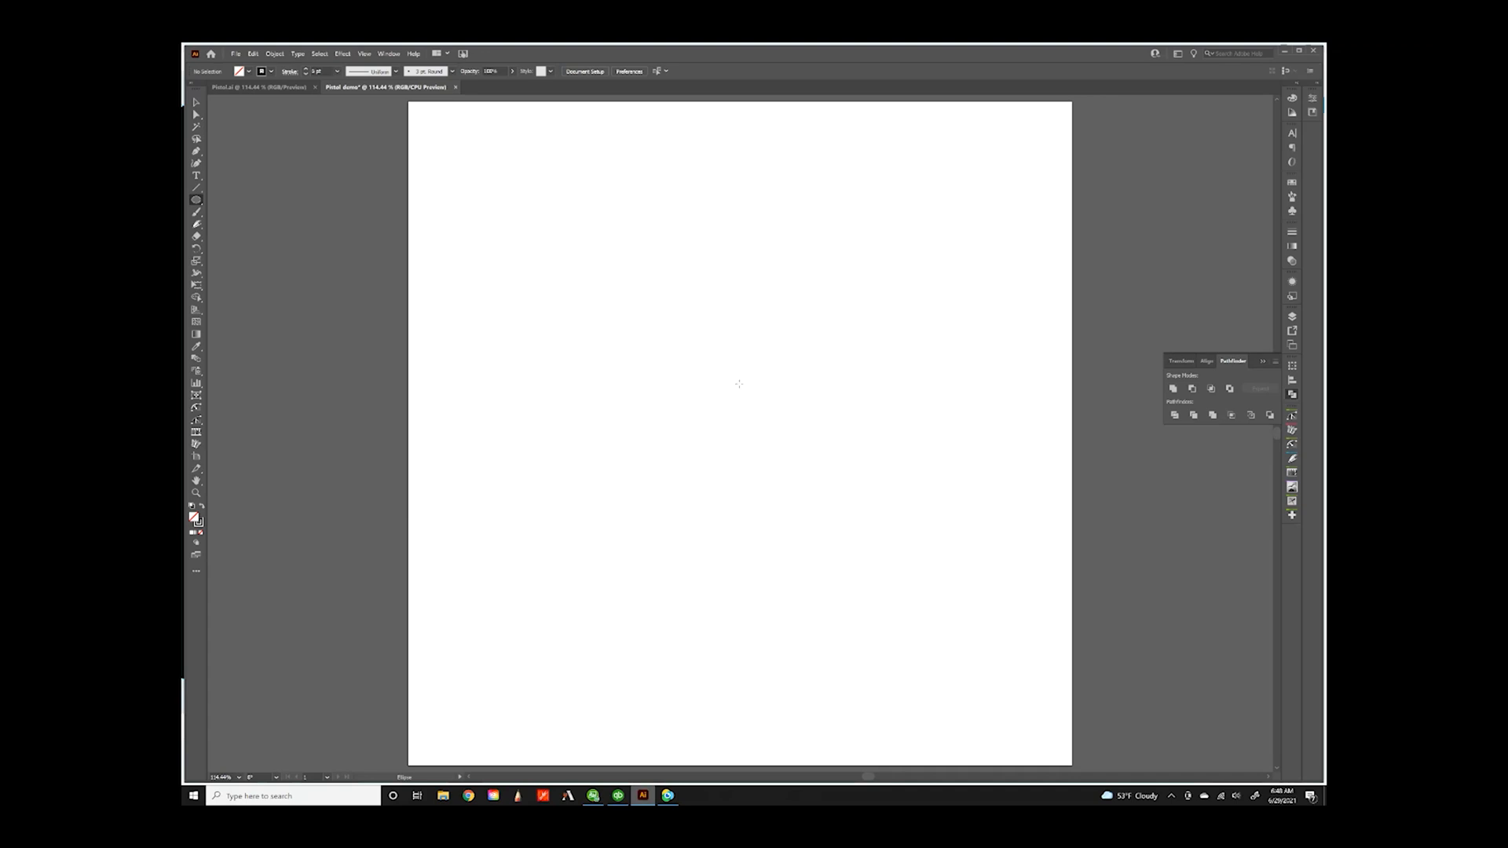
click(737, 382)
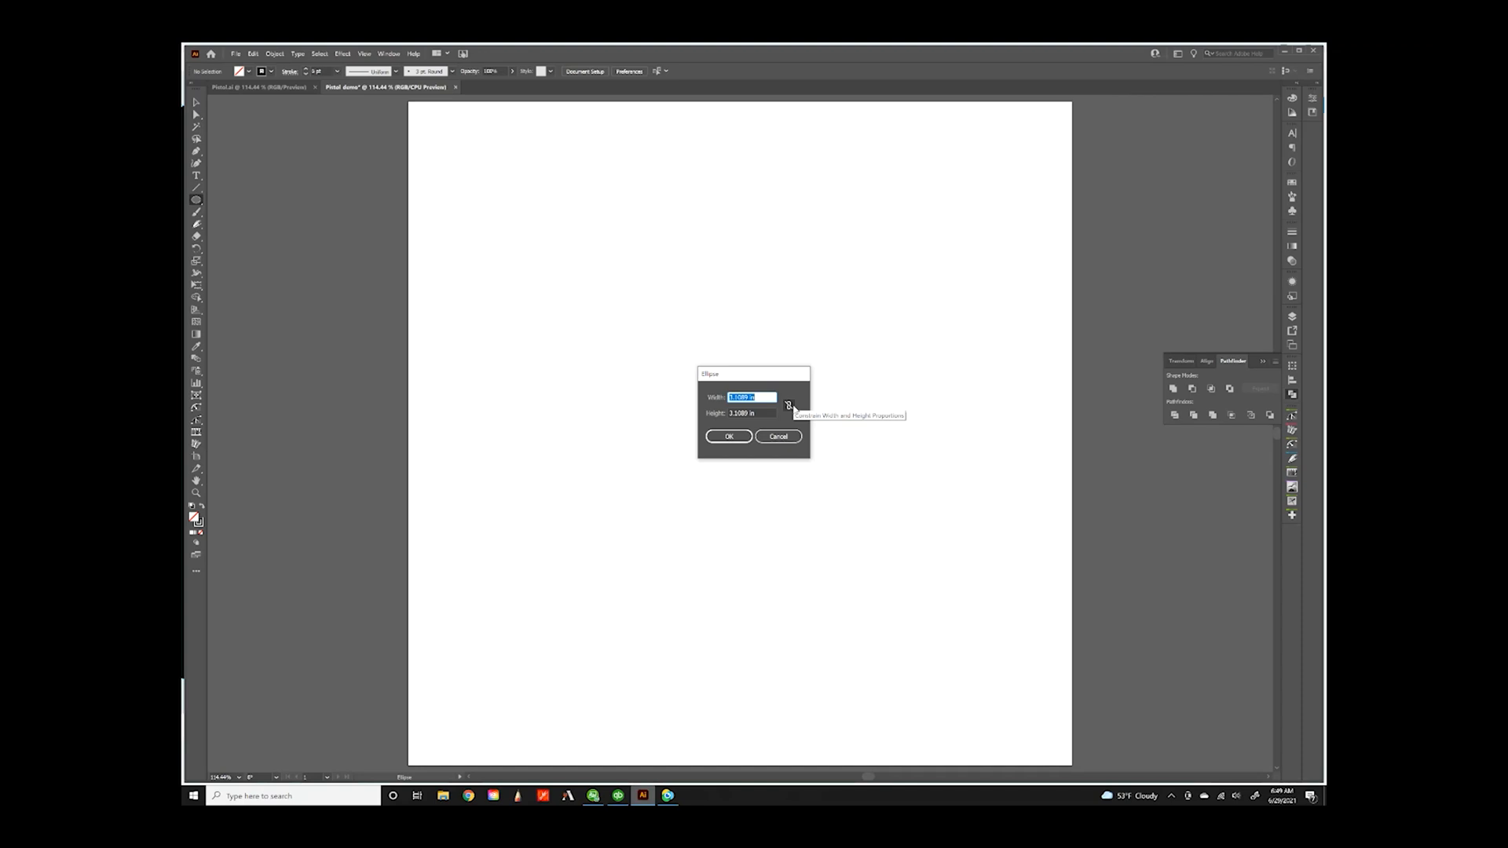
text(6)
key(Tab)
text(6)
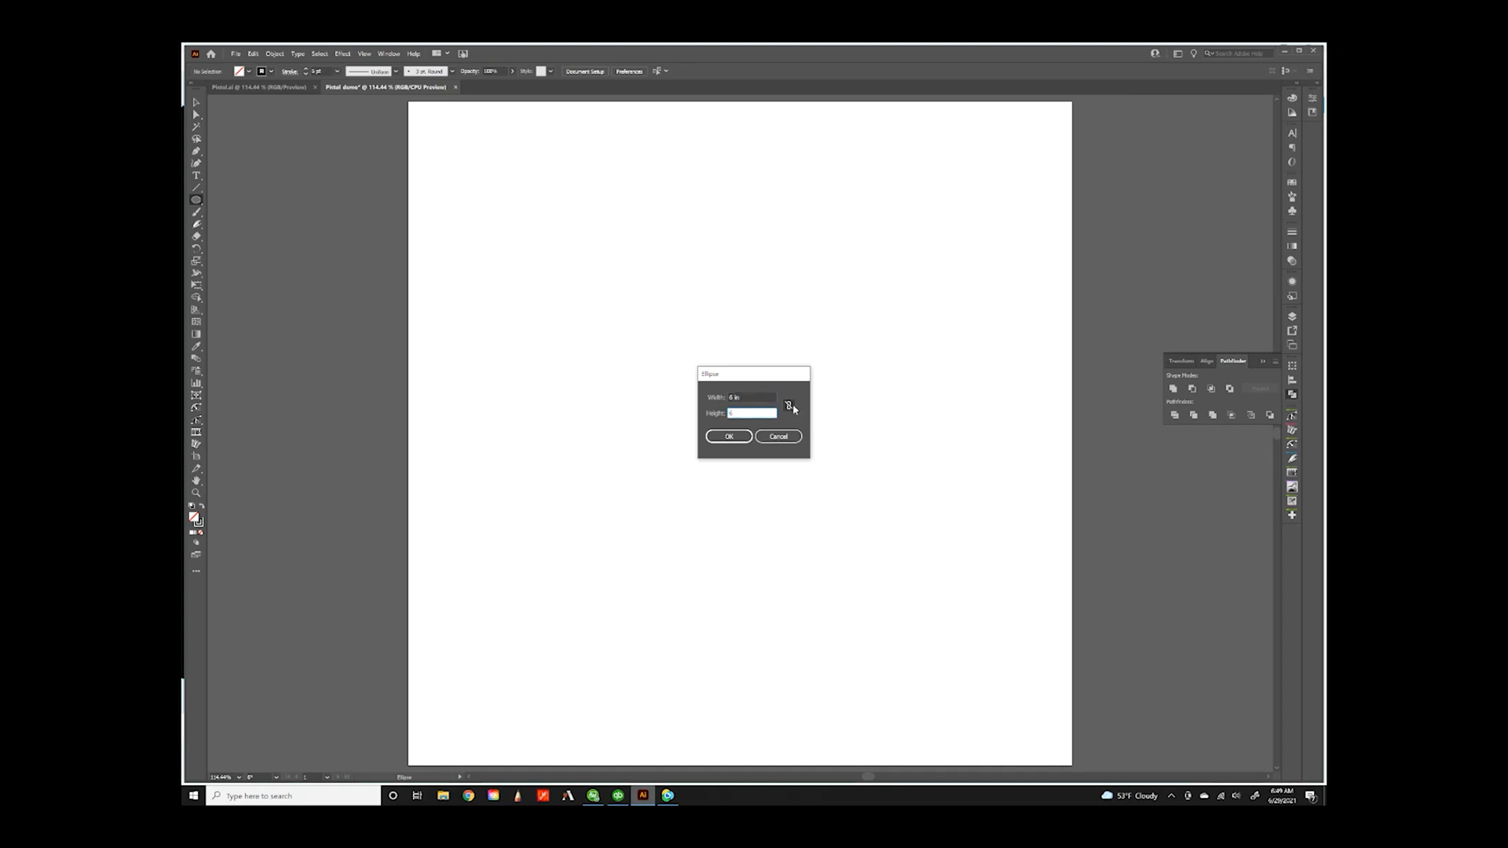
click(742, 436)
click(741, 436)
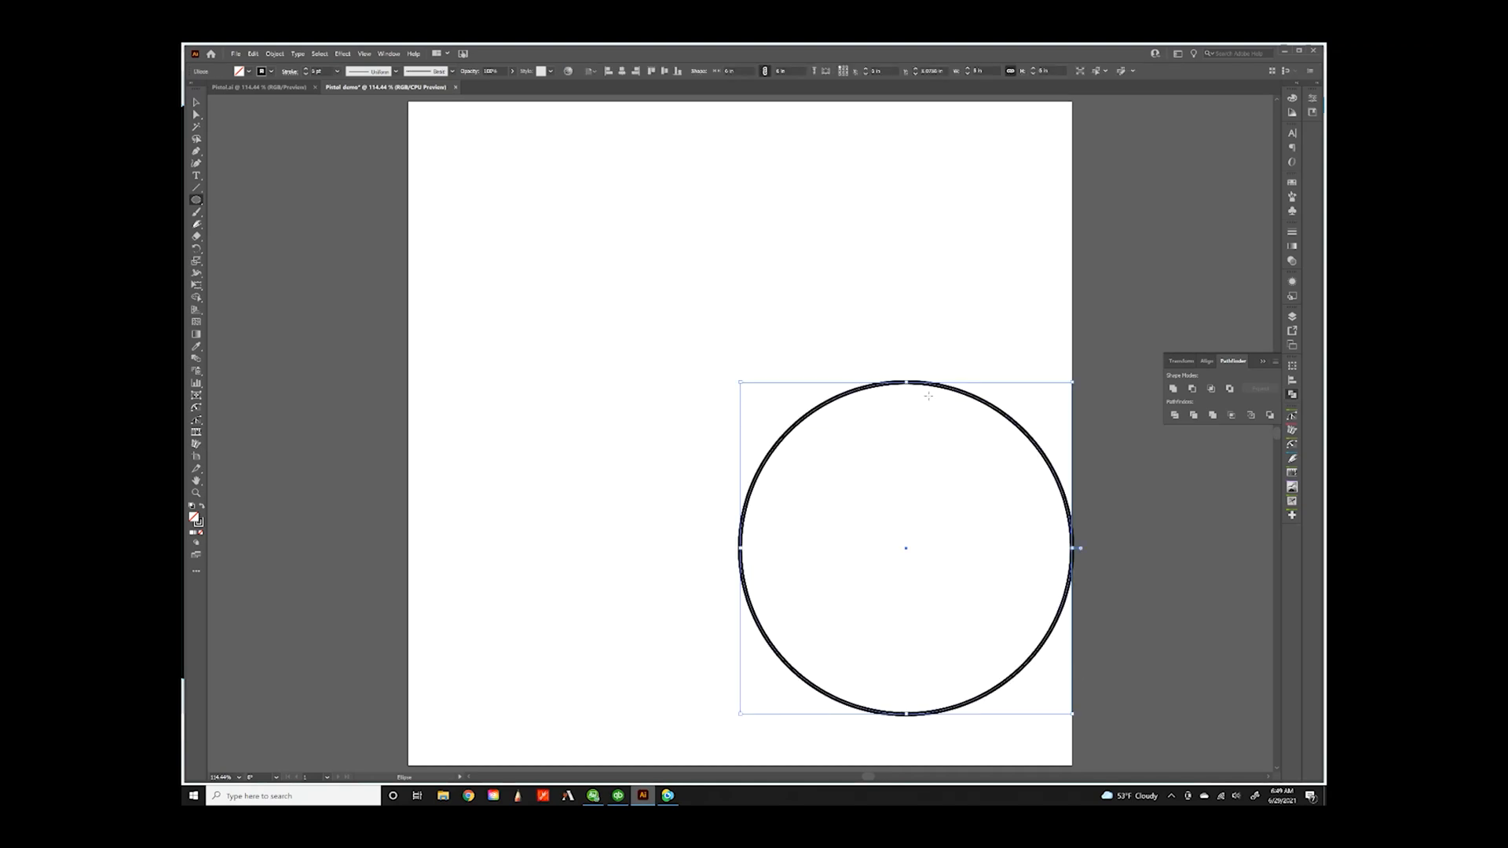
- Set the large circle's stroke weight to 1 pt and center it horizontally and vertically on the artboard
click(306, 74)
click(305, 74)
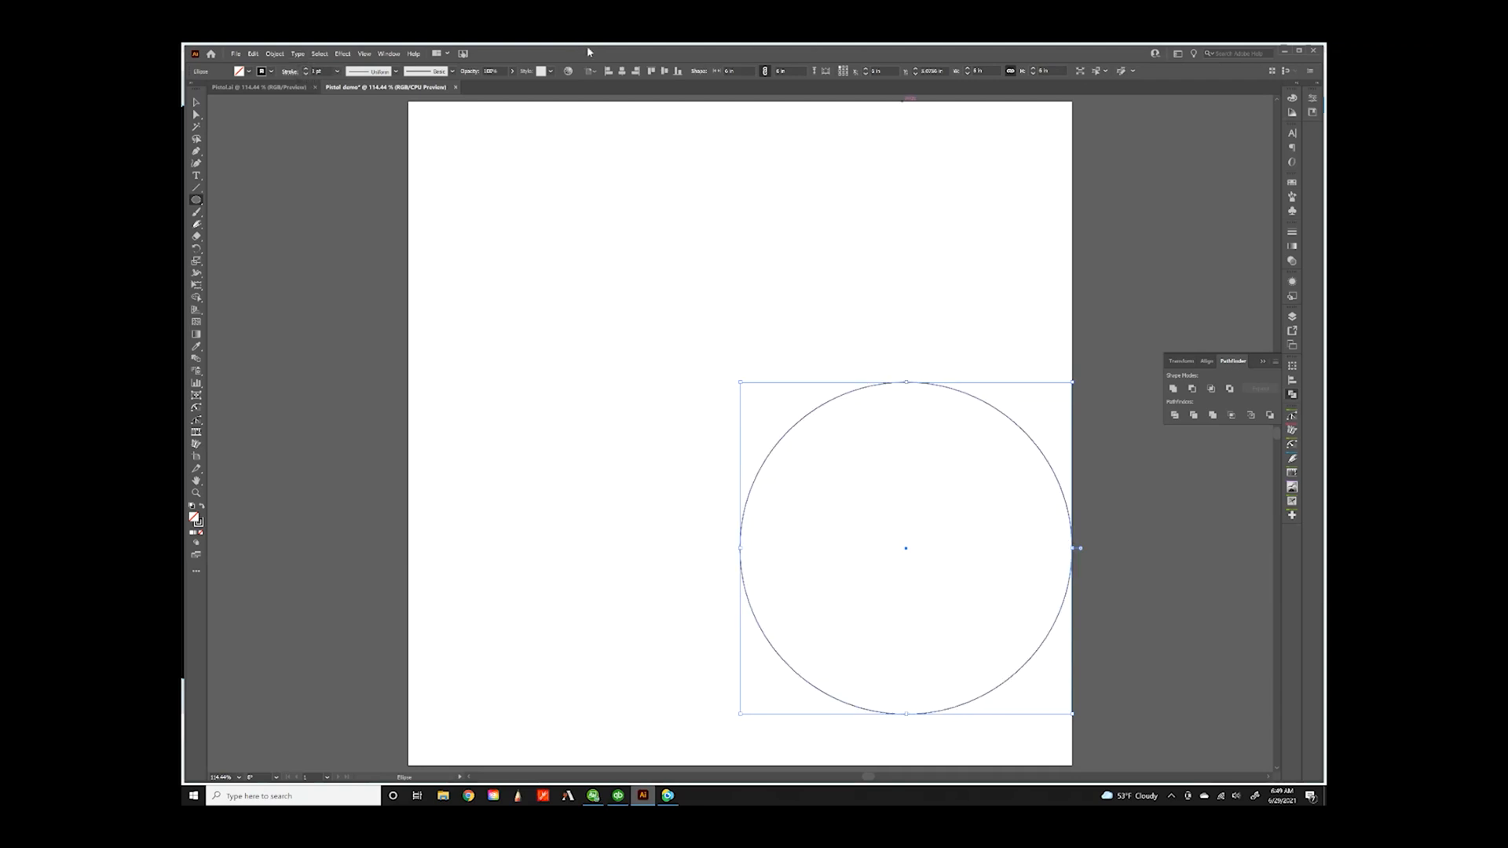
click(622, 71)
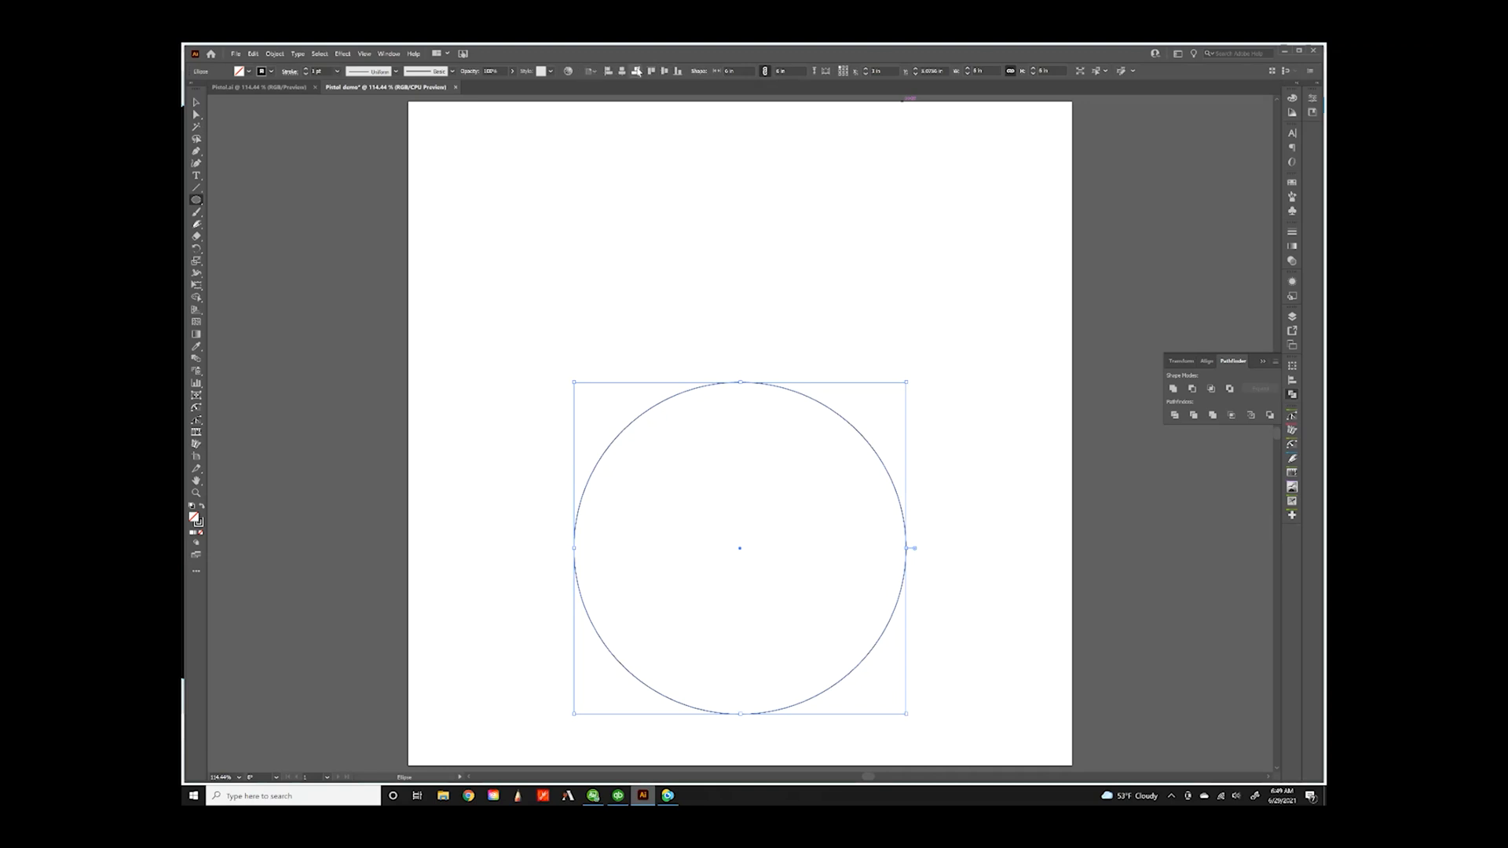
click(1292, 381)
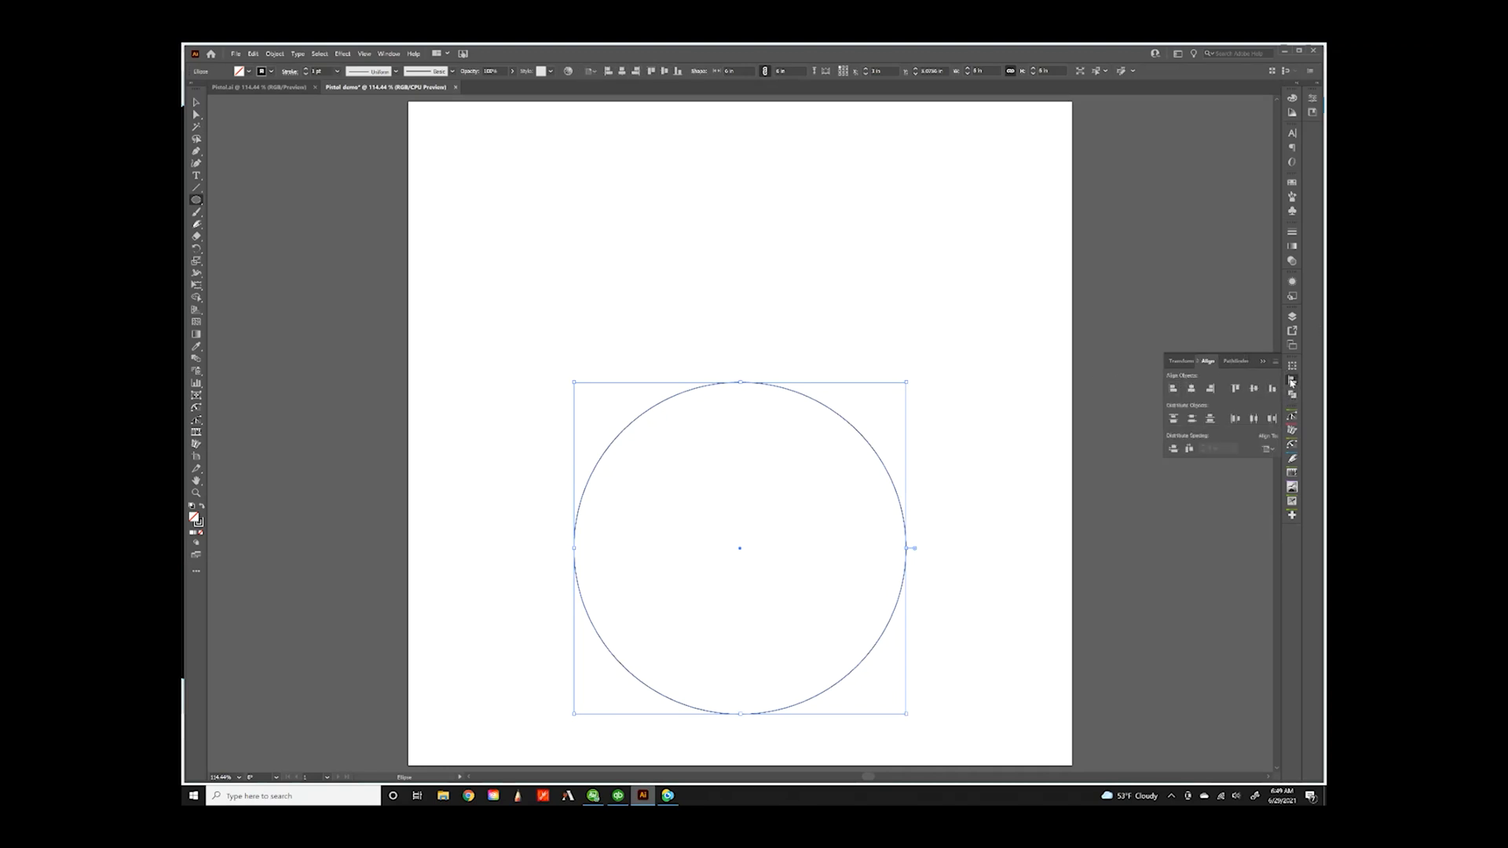
click(666, 71)
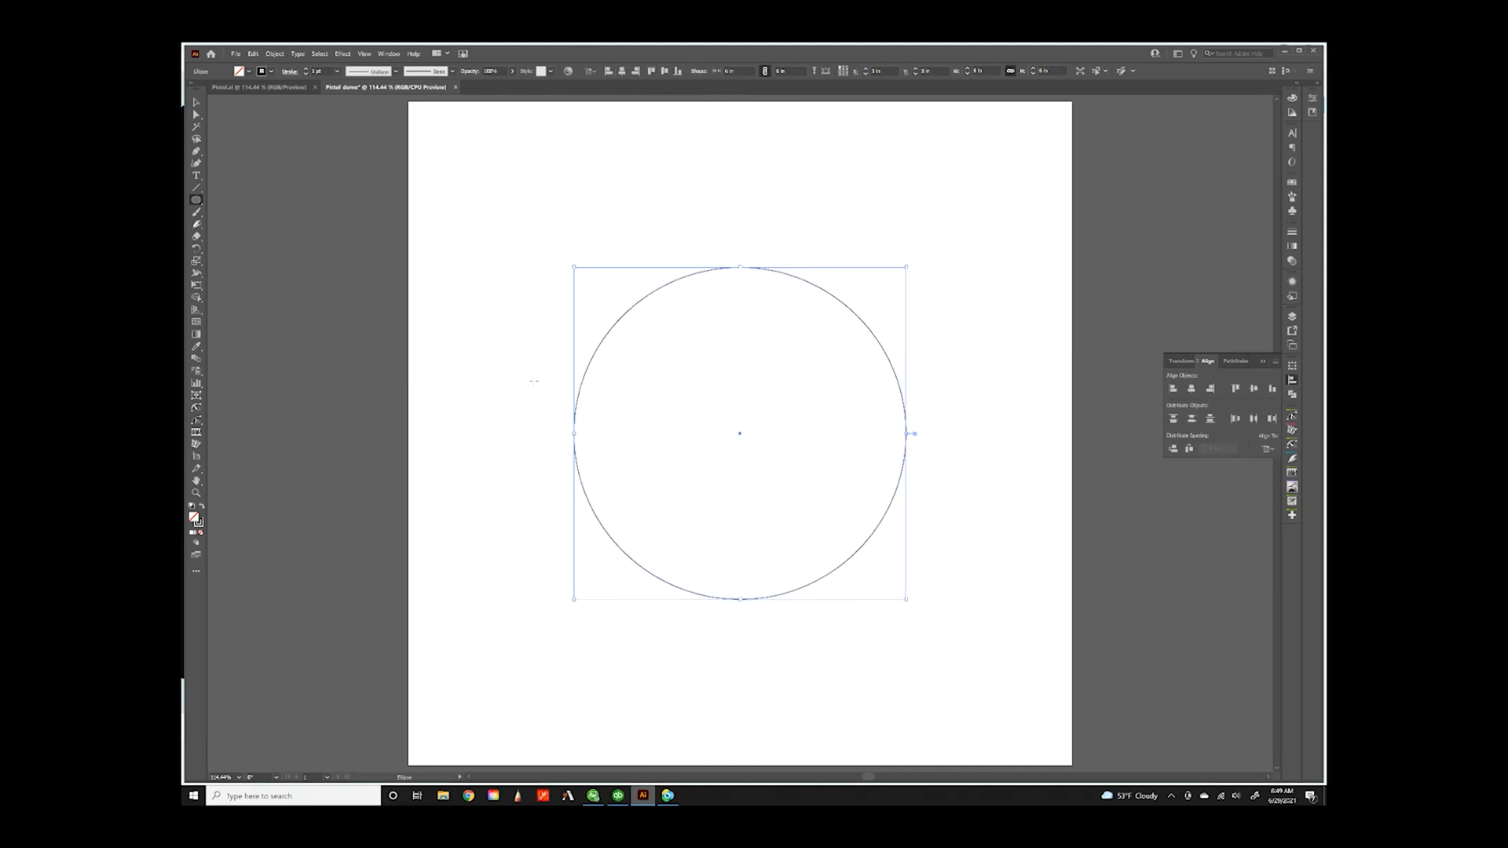
- Create a 2 in by 2 in circle overlapping the left edge of the large circle
click(507, 435)
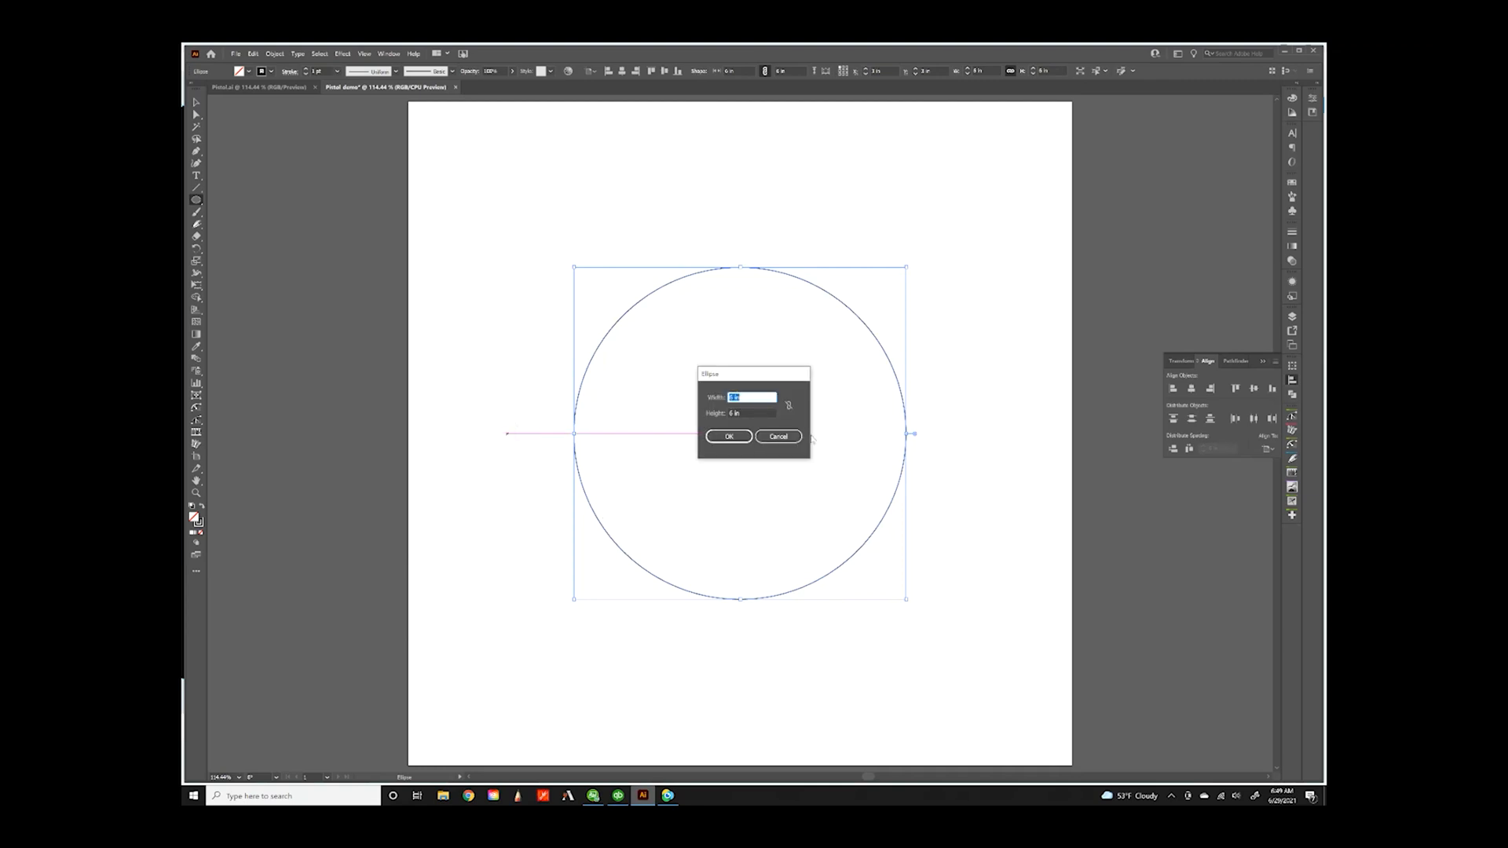
text(2)
key(Tab)
text(2)
key(Return)
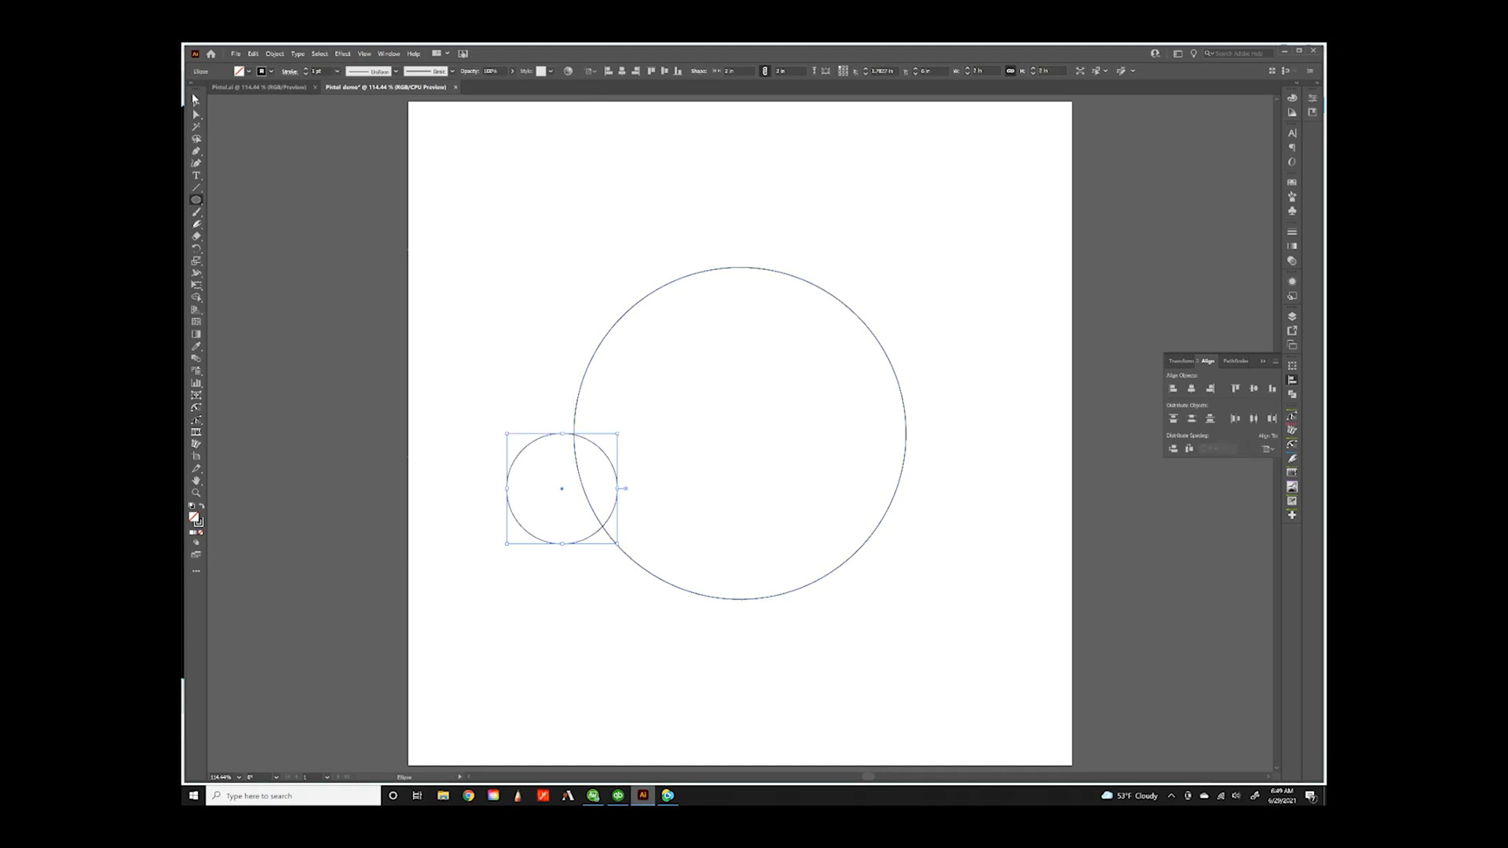
- Align the vertical centers of the small and large circles, and deselect them
click(195, 100)
drag(488, 390, 687, 601)
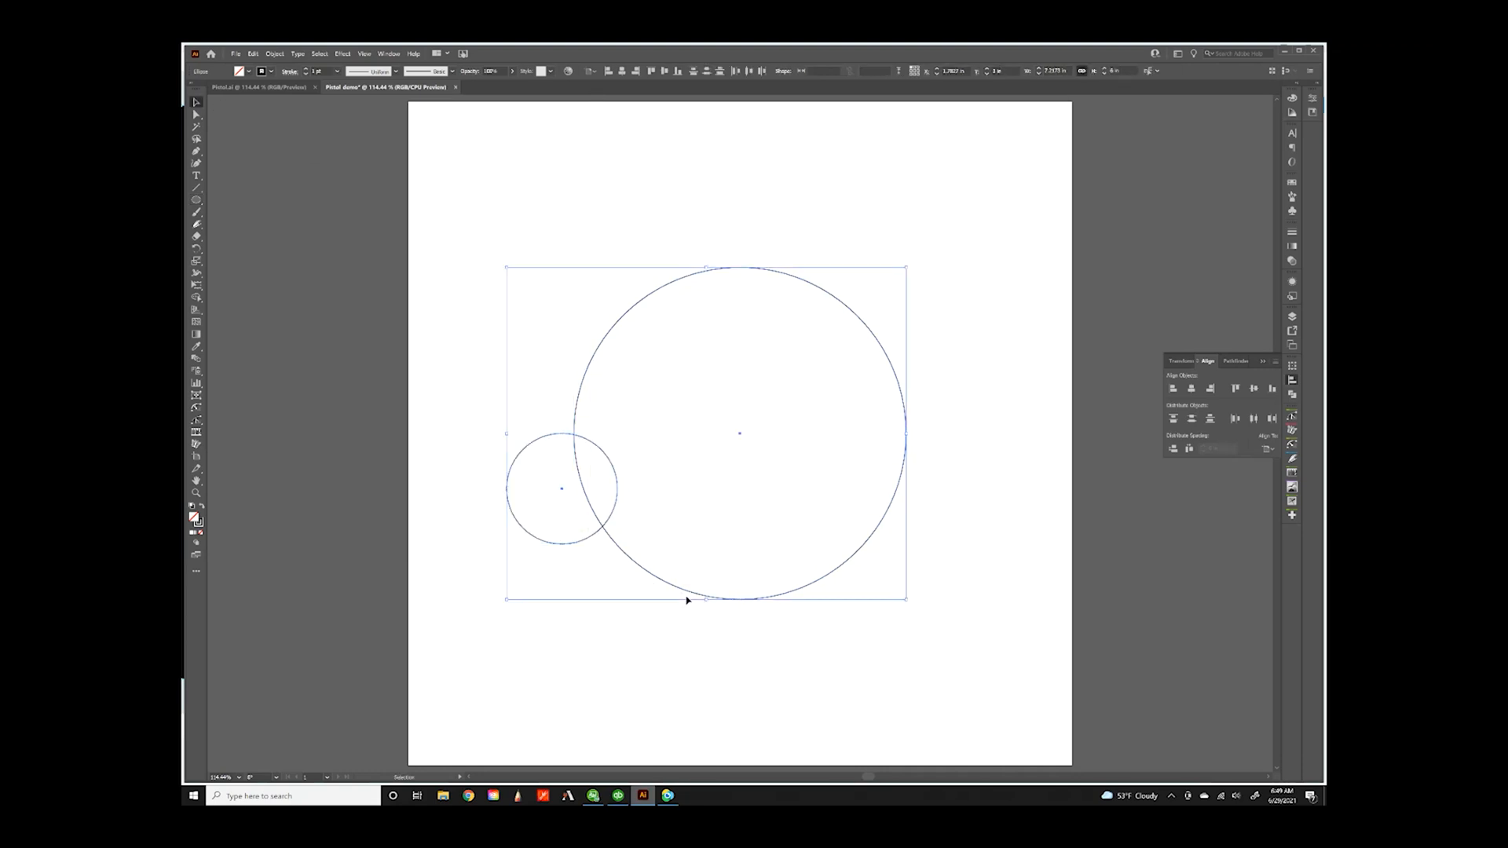
click(665, 71)
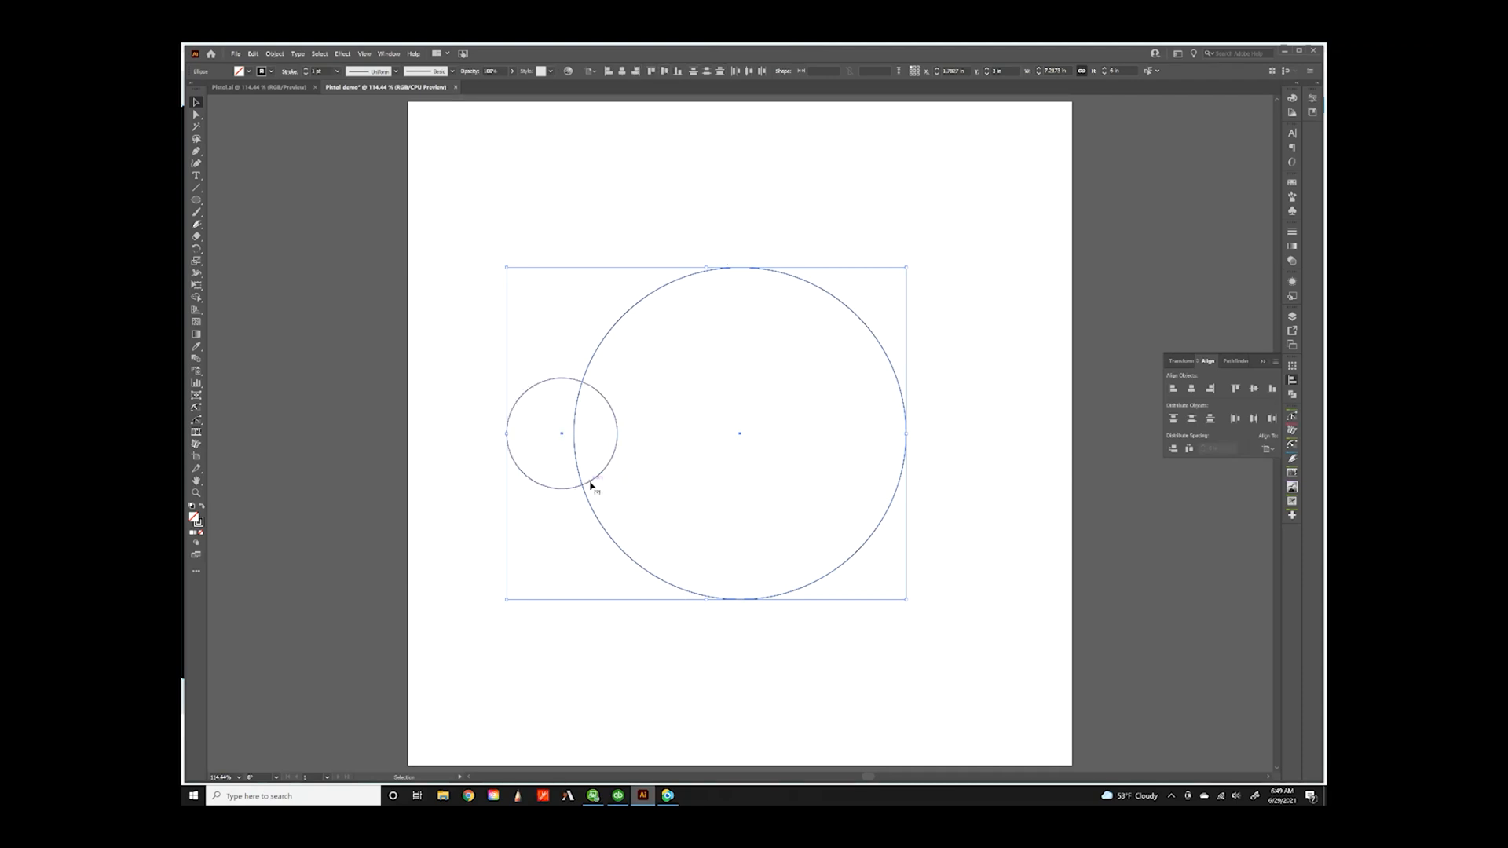
click(461, 413)
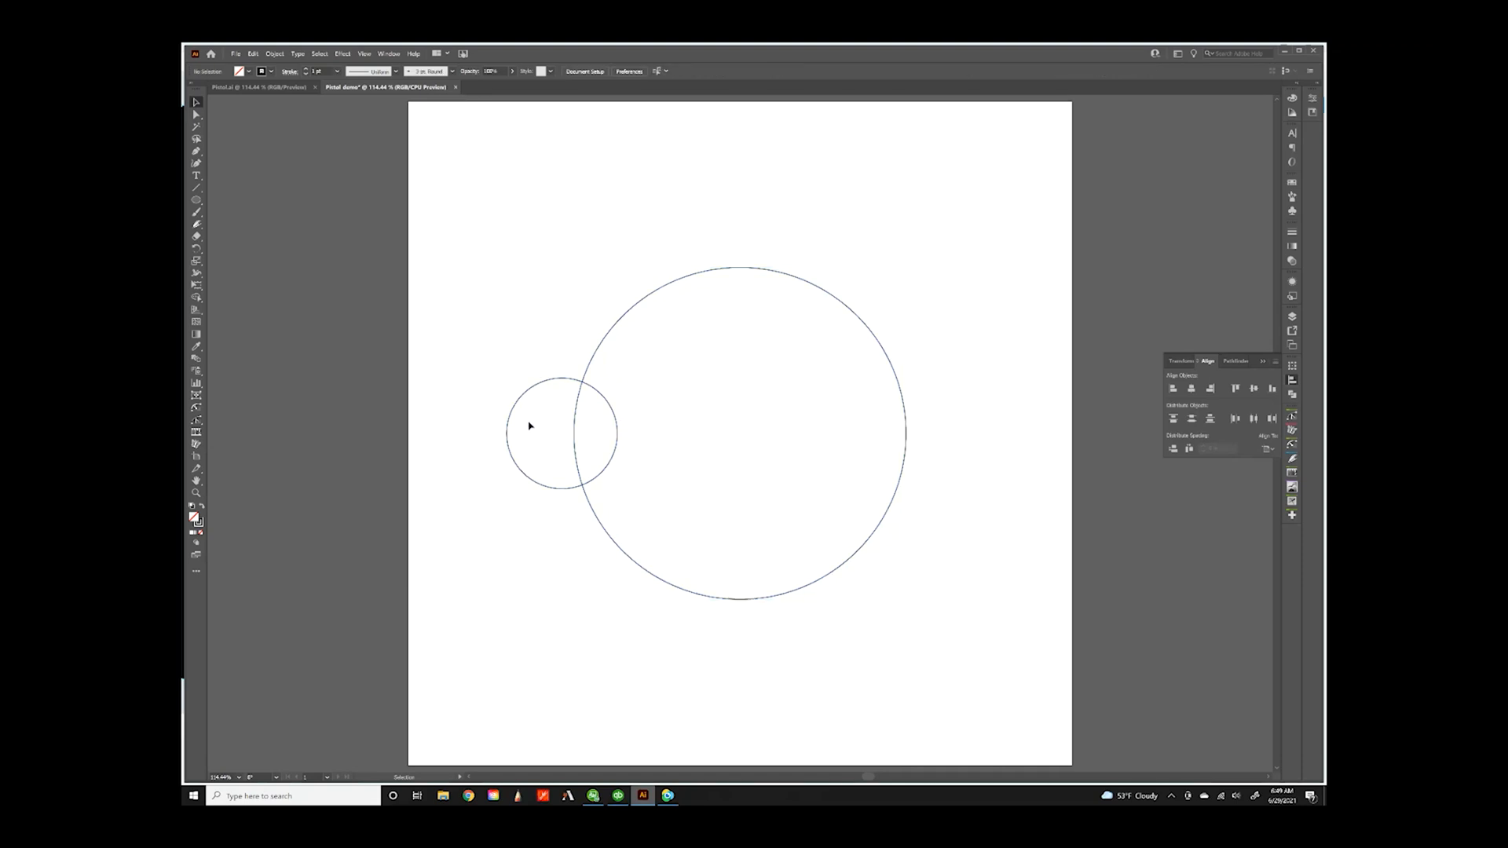
- Apply the default white fill and black stroke to both circles
drag(440, 331, 711, 536)
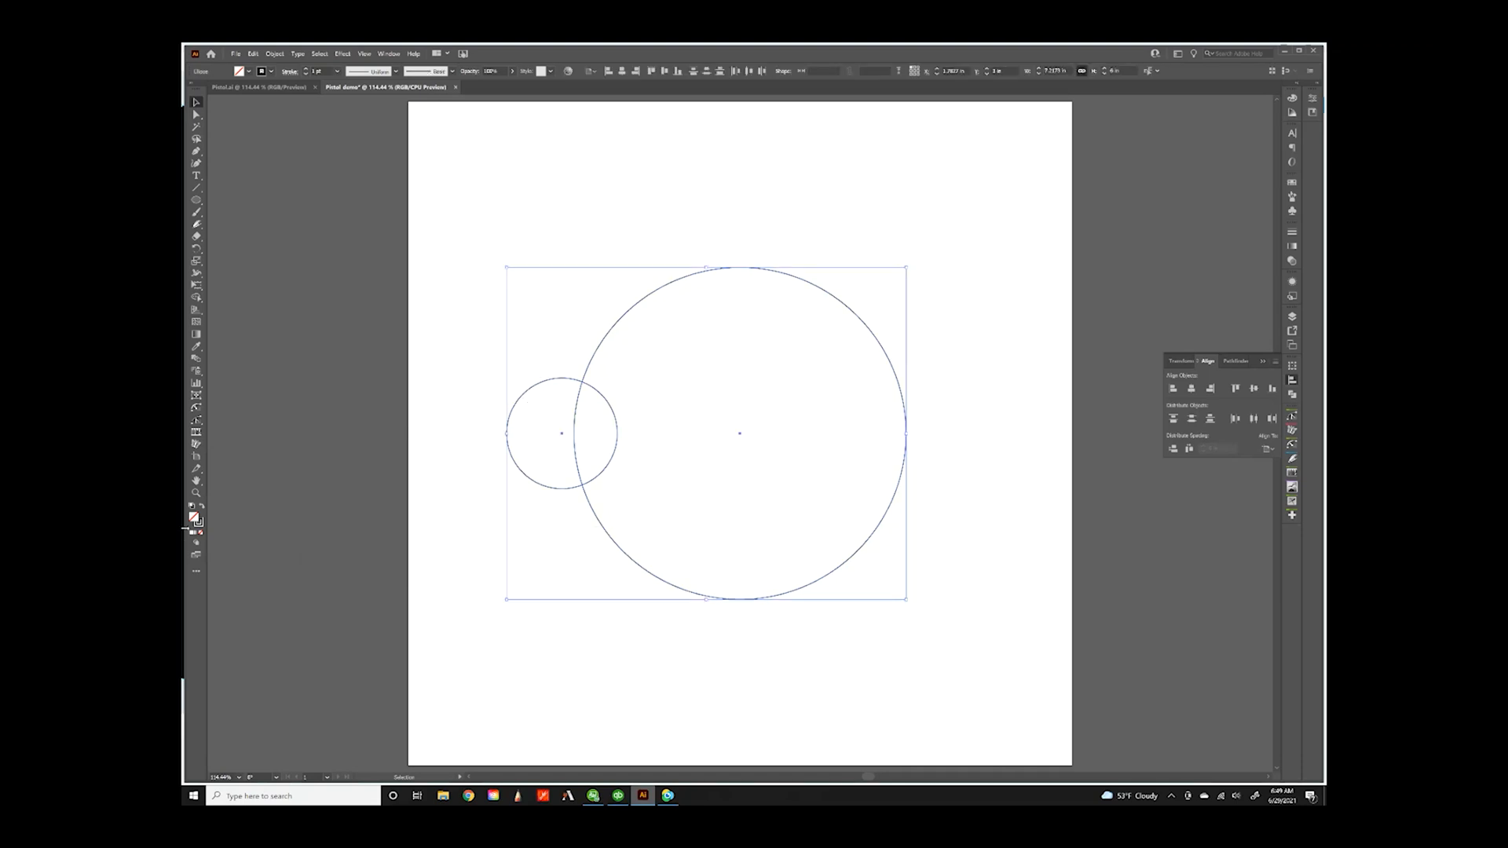
key(d)
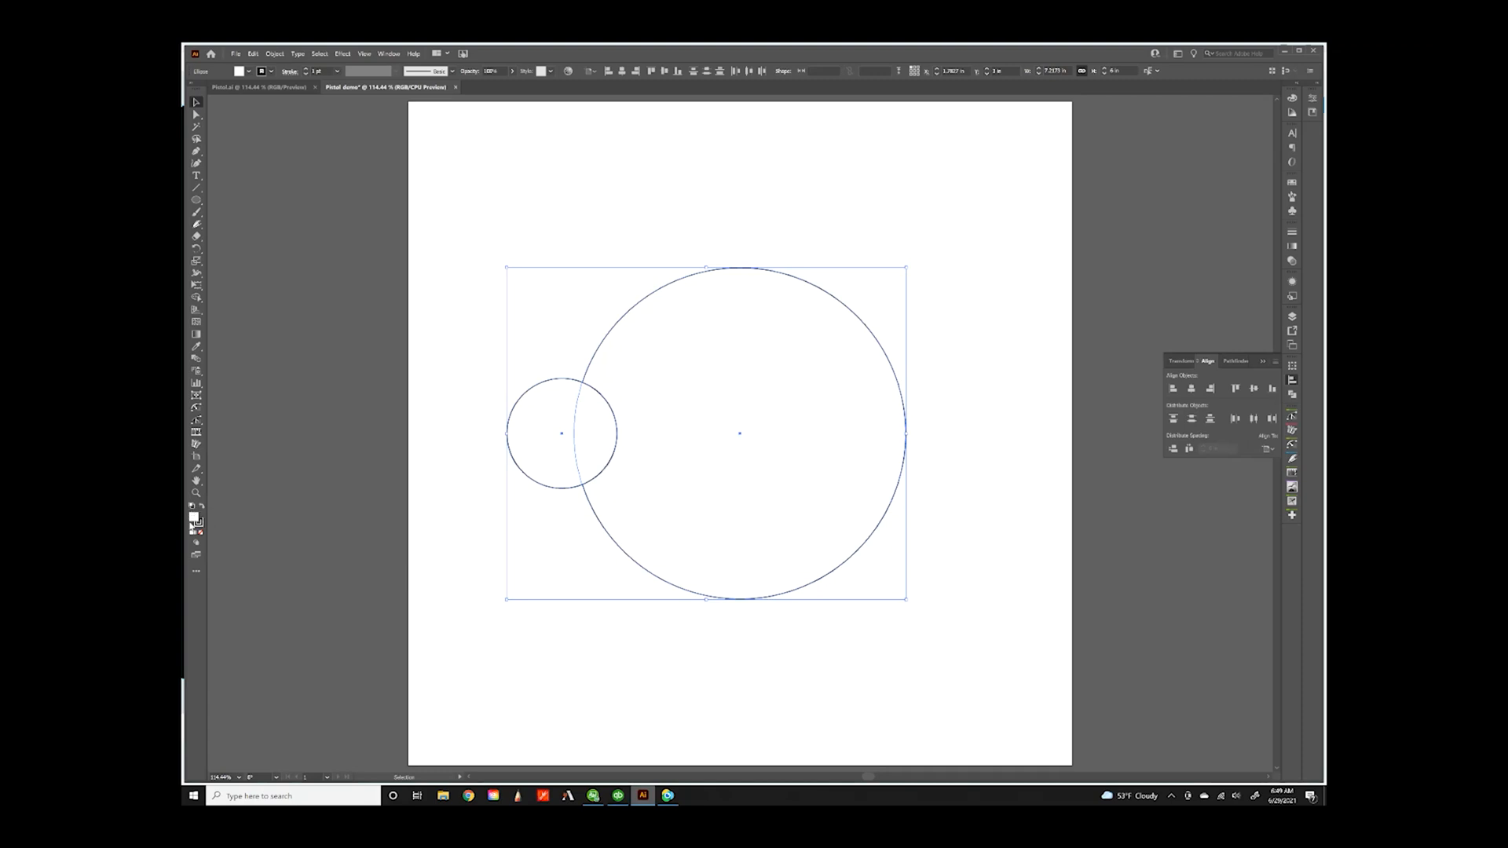
click(195, 518)
click(462, 298)
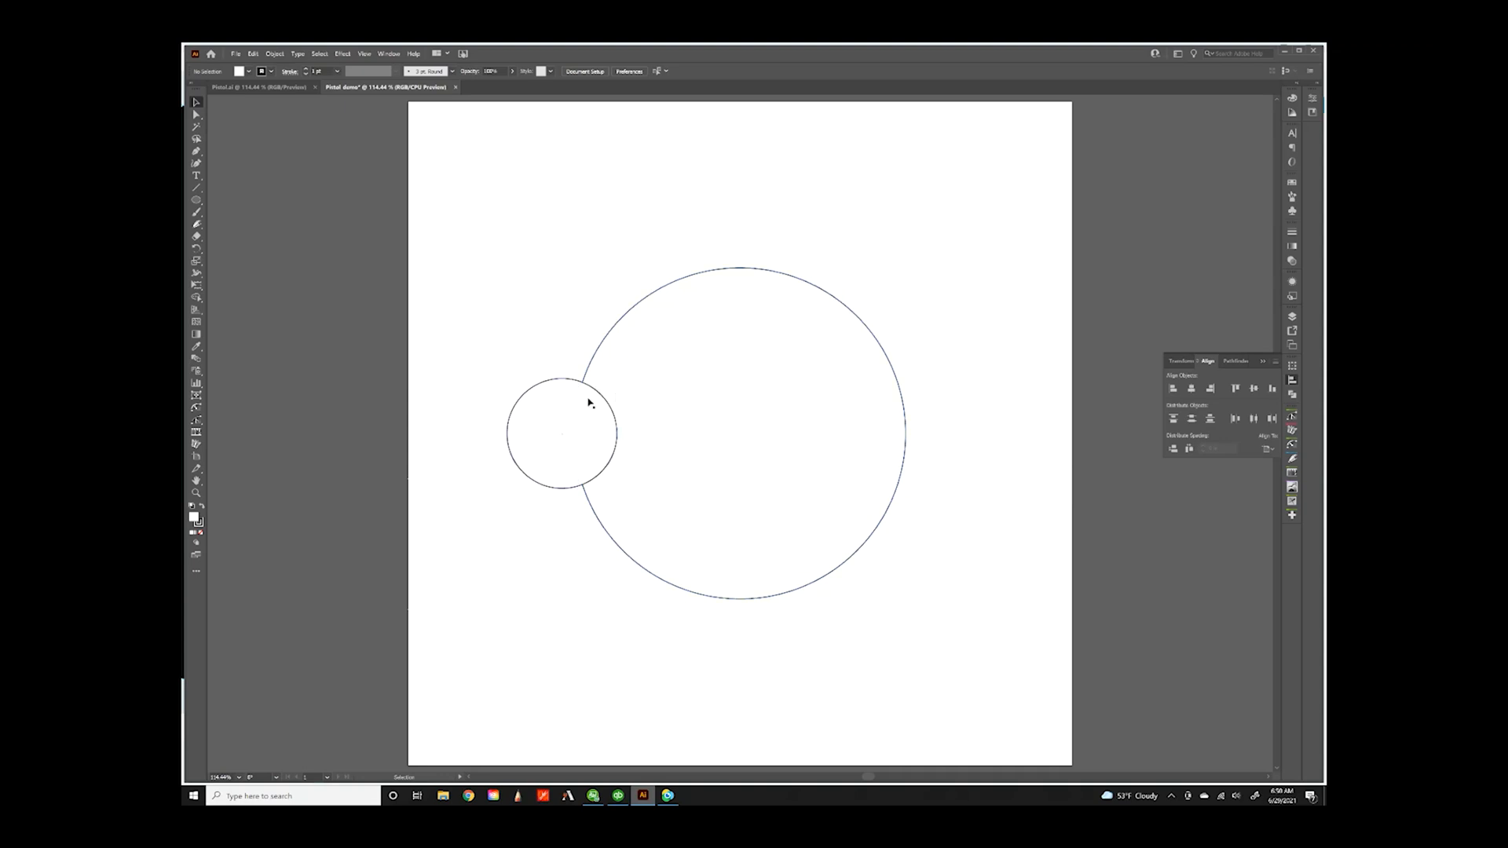
- Move the small circle slightly outward from the large circle and align both circles' vertical centers
click(533, 430)
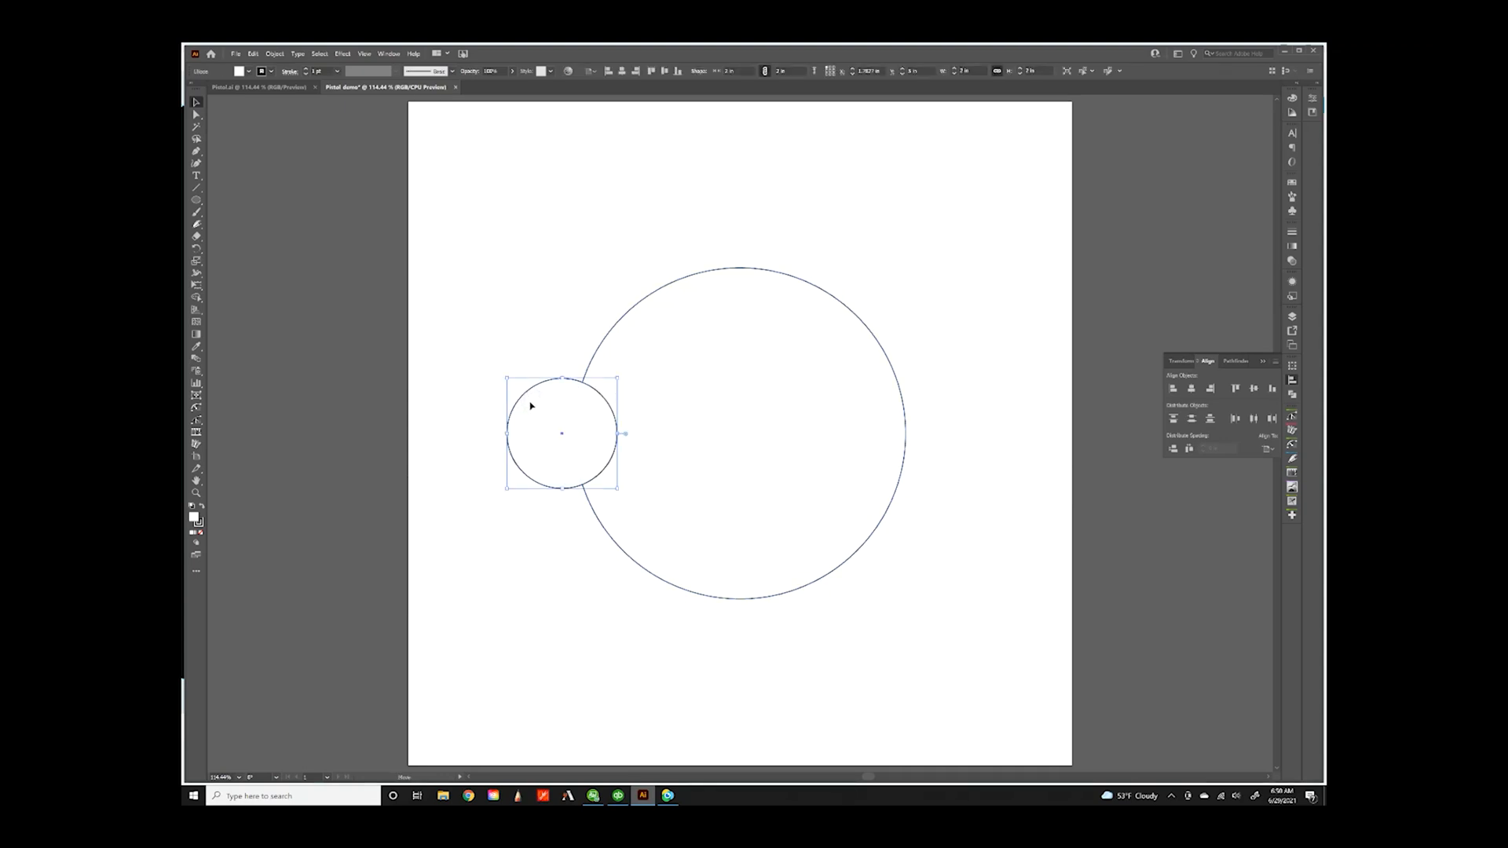
mouse_move(530, 403)
mouse_down()
mouse_move(473, 354)
mouse_move(558, 319)
mouse_move(573, 350)
mouse_move(670, 327)
mouse_move(542, 431)
mouse_move(529, 393)
mouse_move(509, 407)
mouse_move(586, 407)
mouse_move(512, 384)
mouse_up()
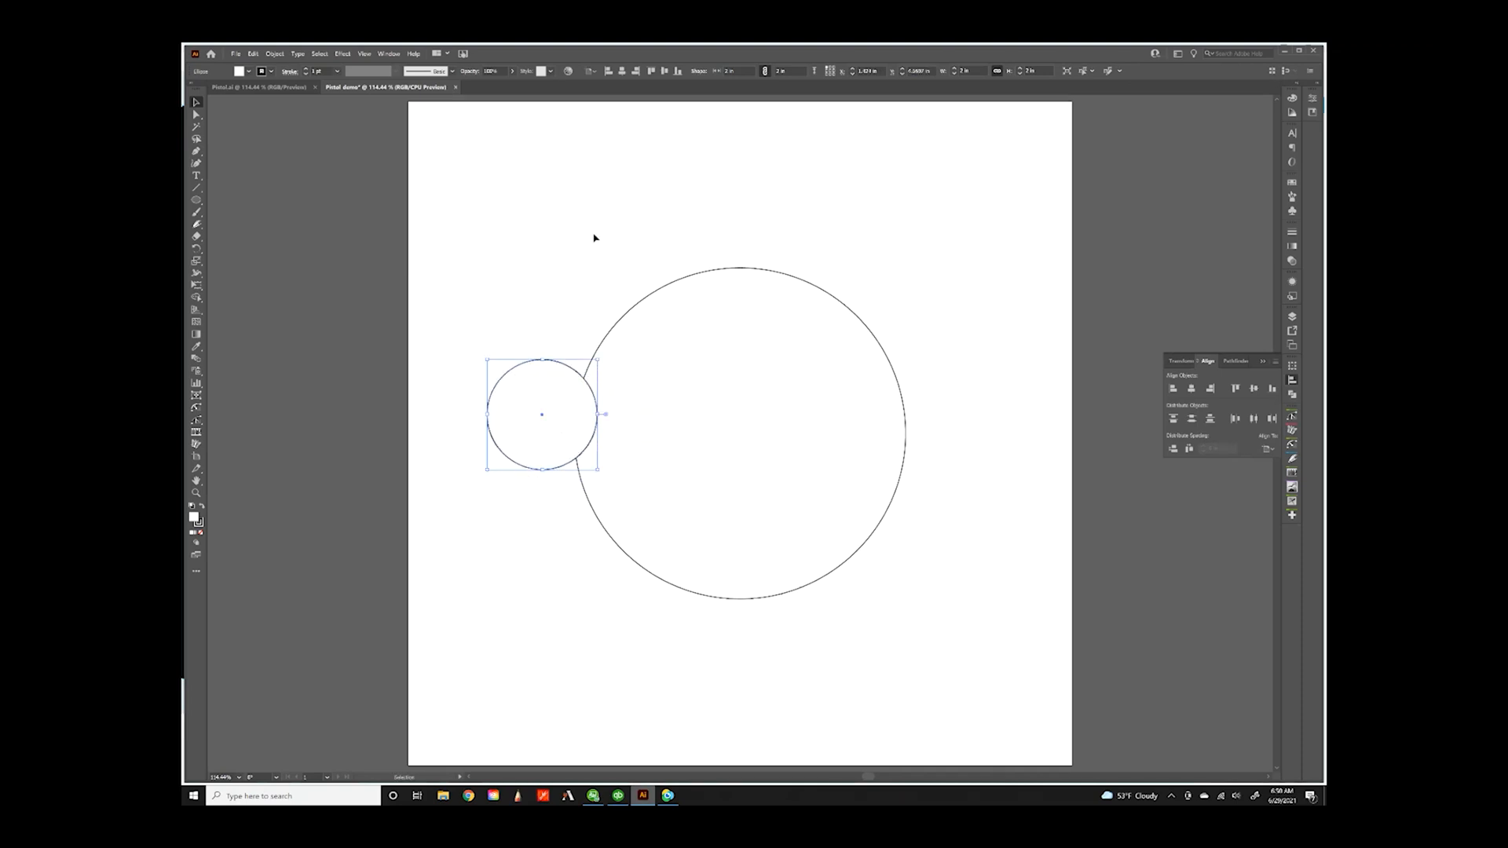
key(ctrl+a)
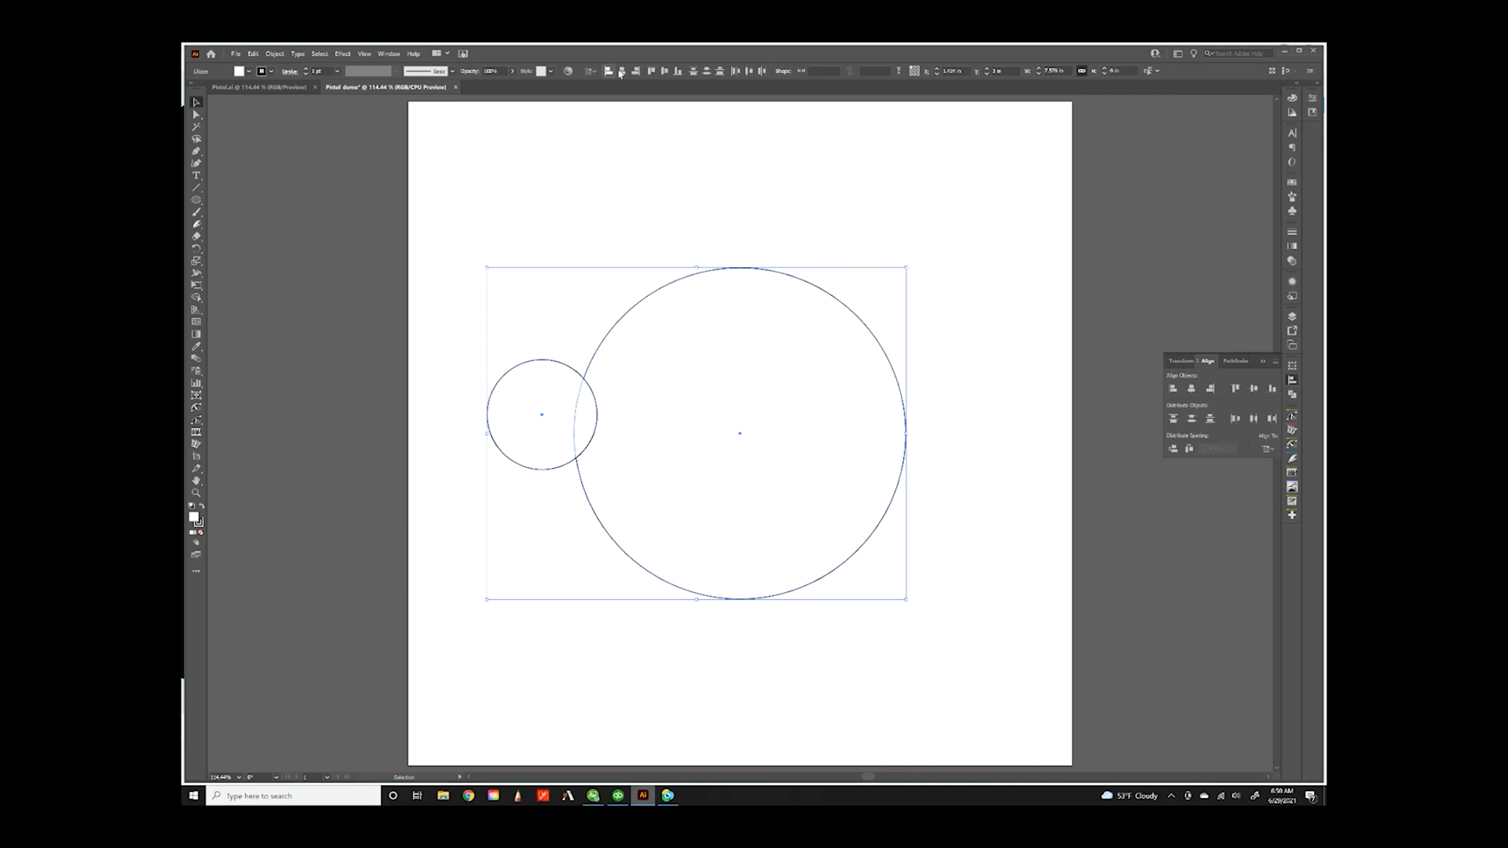
click(663, 71)
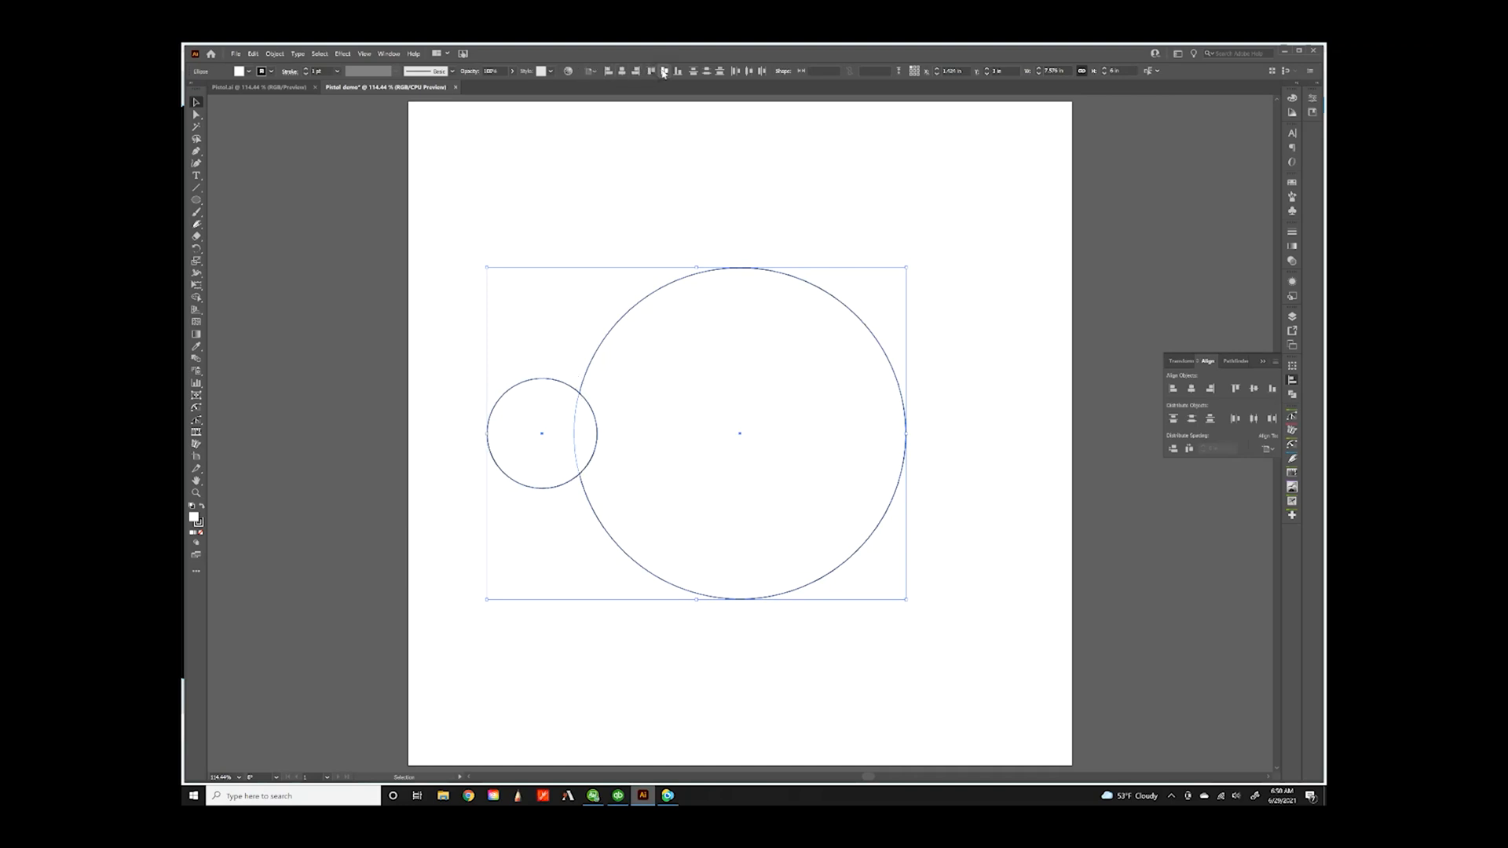
click(545, 209)
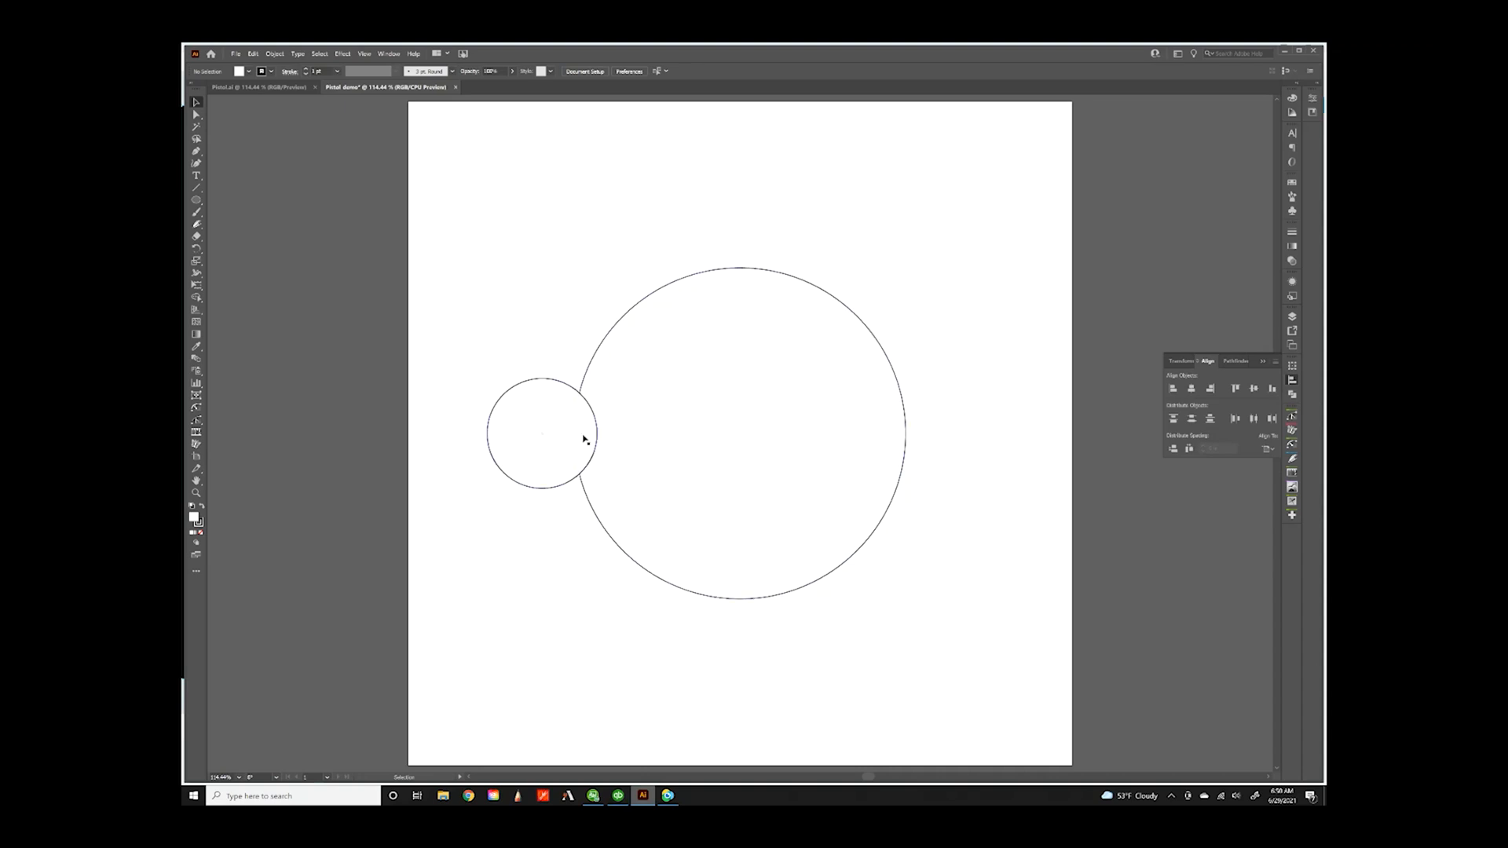
- Start a rotation of the small circle with the large circle's center point as the pivot
click(539, 397)
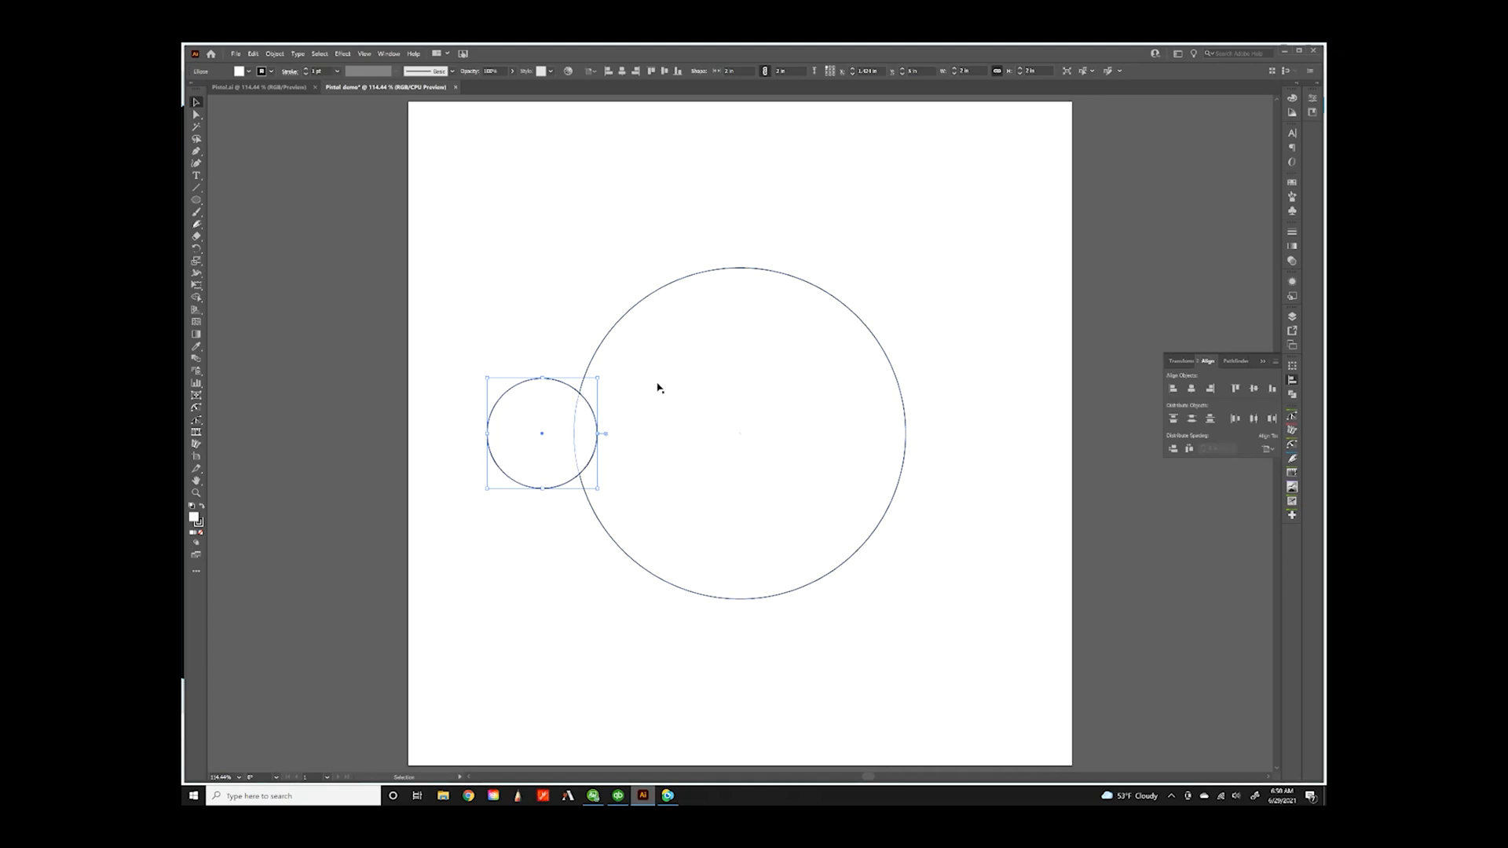
click(197, 249)
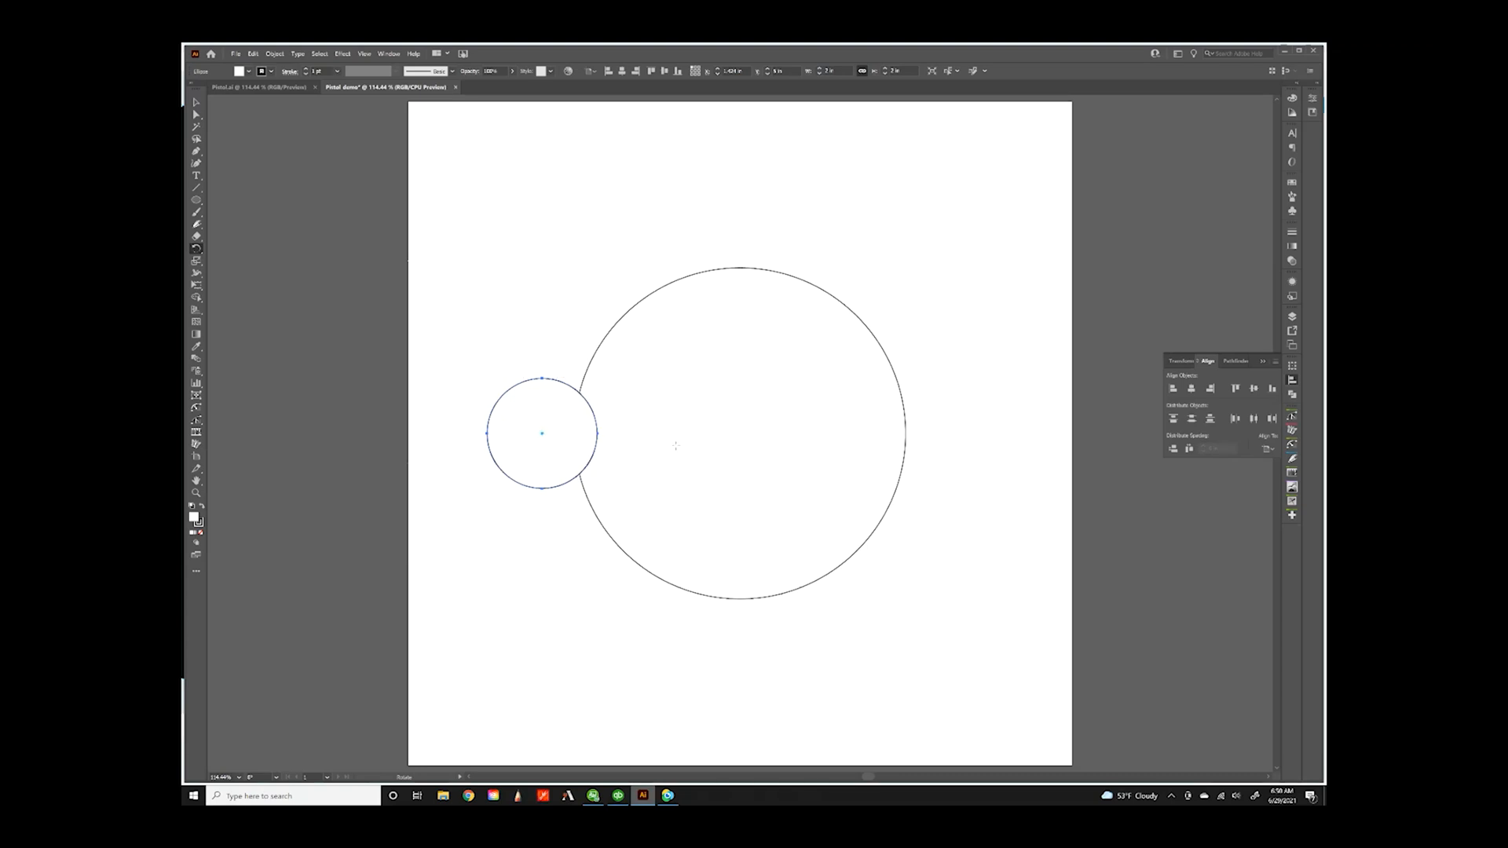
click(364, 53)
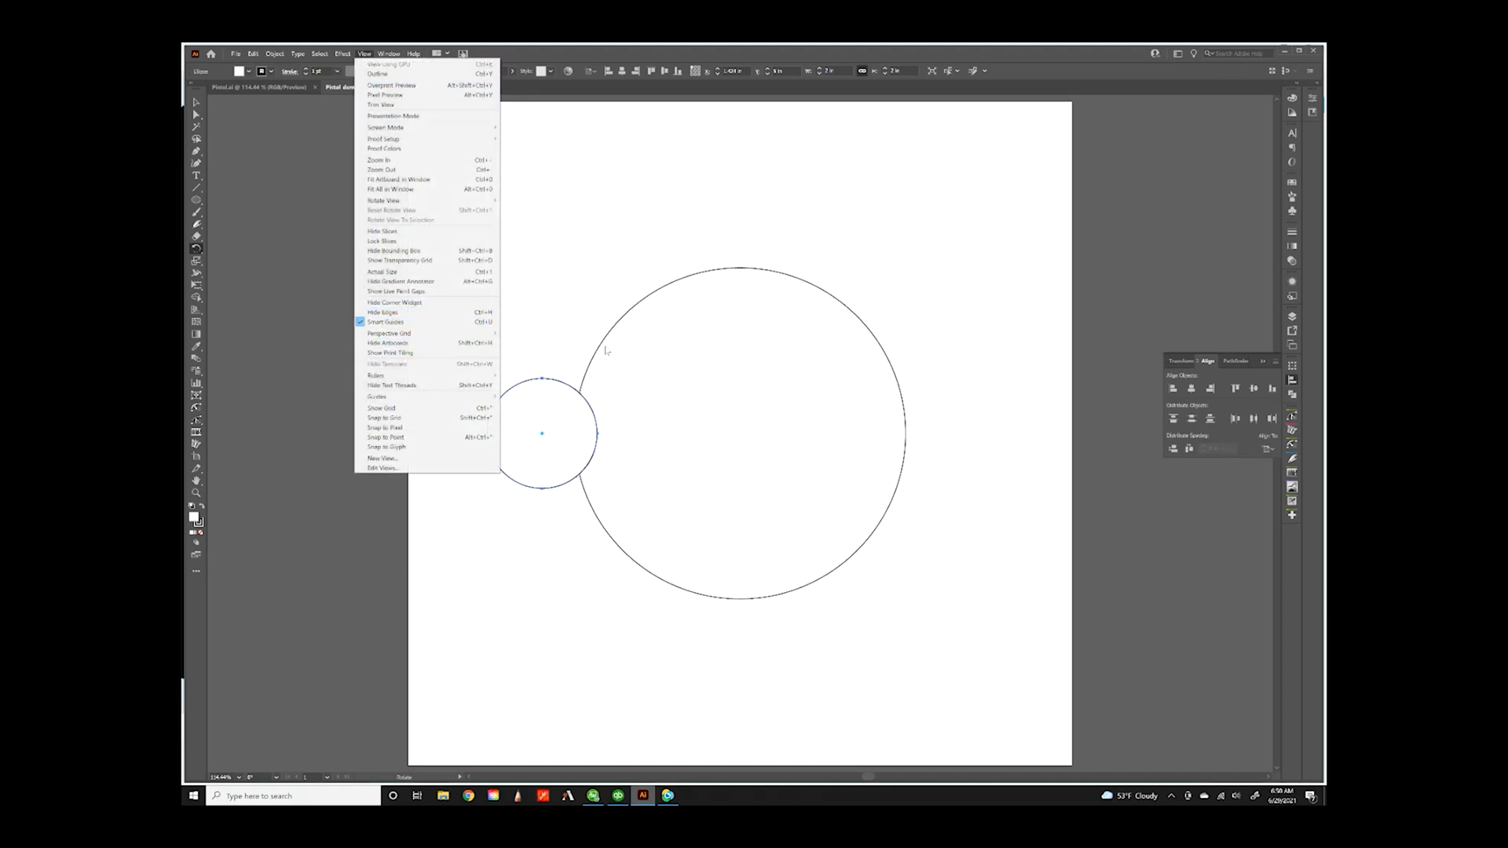
click(574, 98)
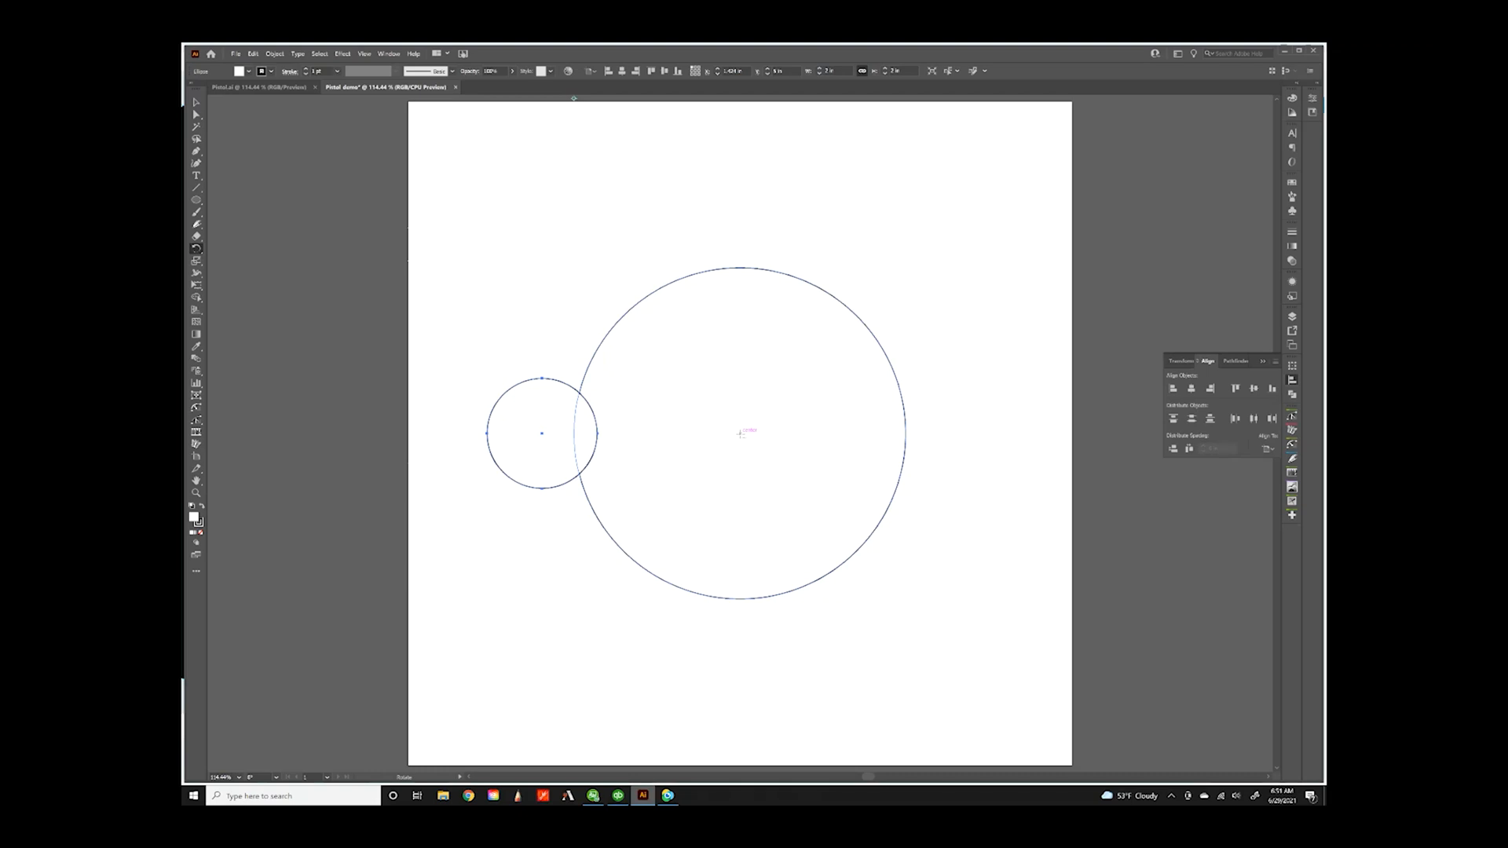
alt+click(740, 434)
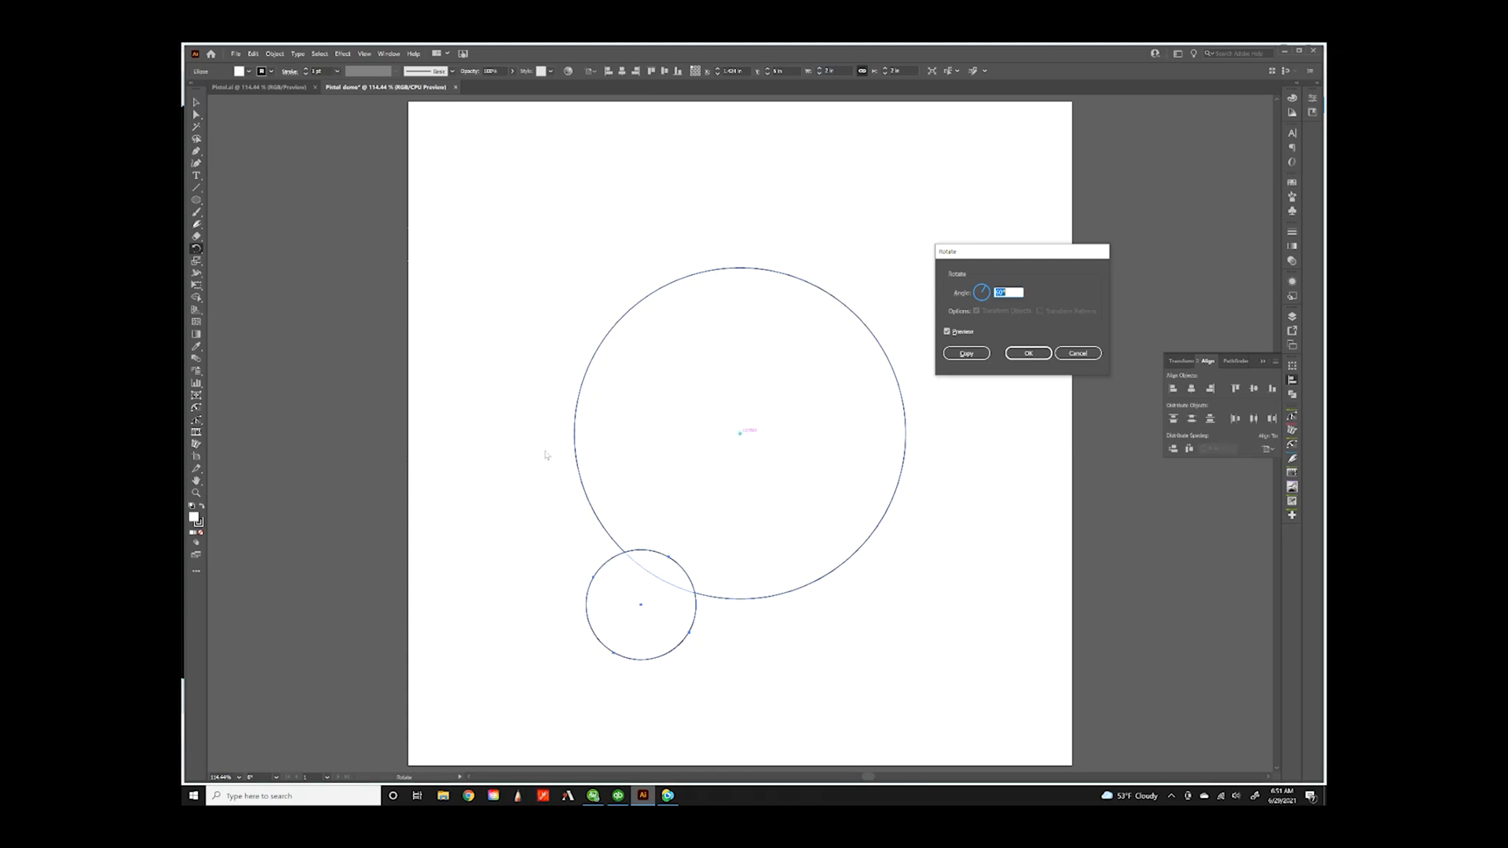
- Set the rotation angle to 360/6, checking it with the preview, and create a rotated copy of the small circle
click(947, 331)
click(947, 332)
click(947, 332)
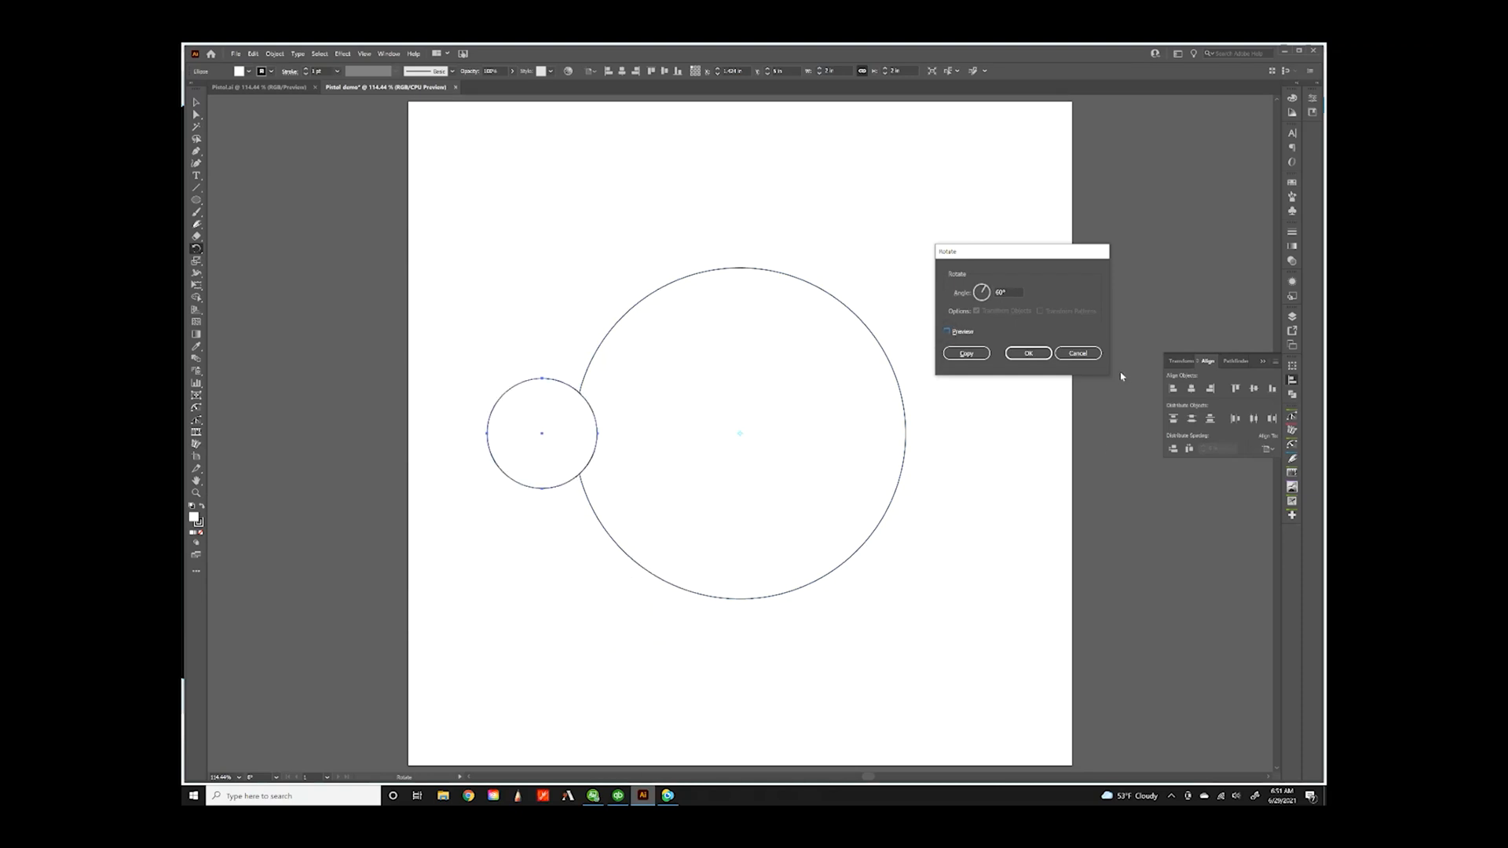
click(947, 332)
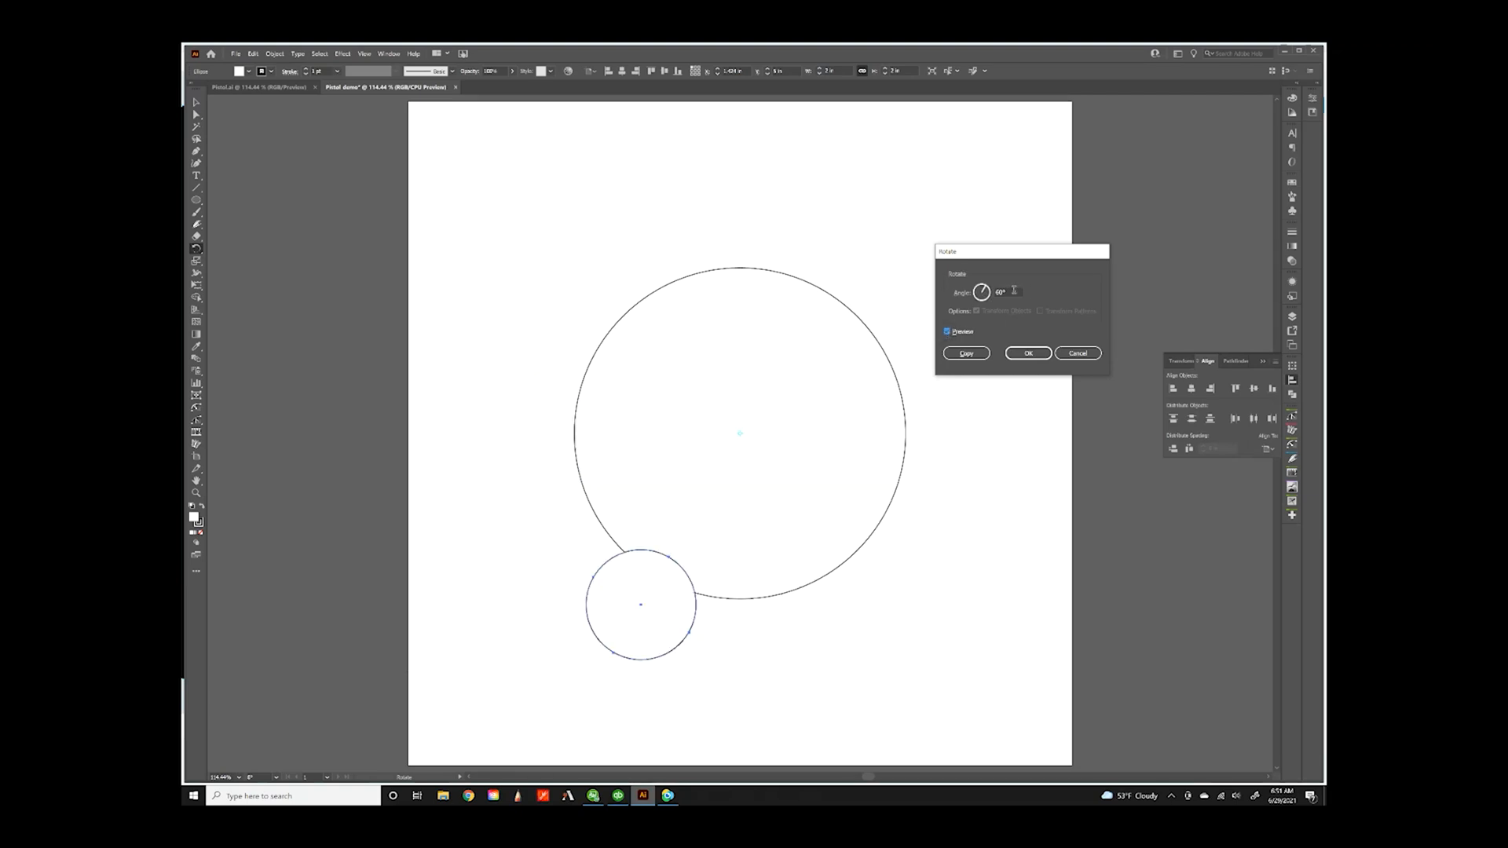
double_click(1011, 292)
text(360/6)
click(947, 331)
click(966, 353)
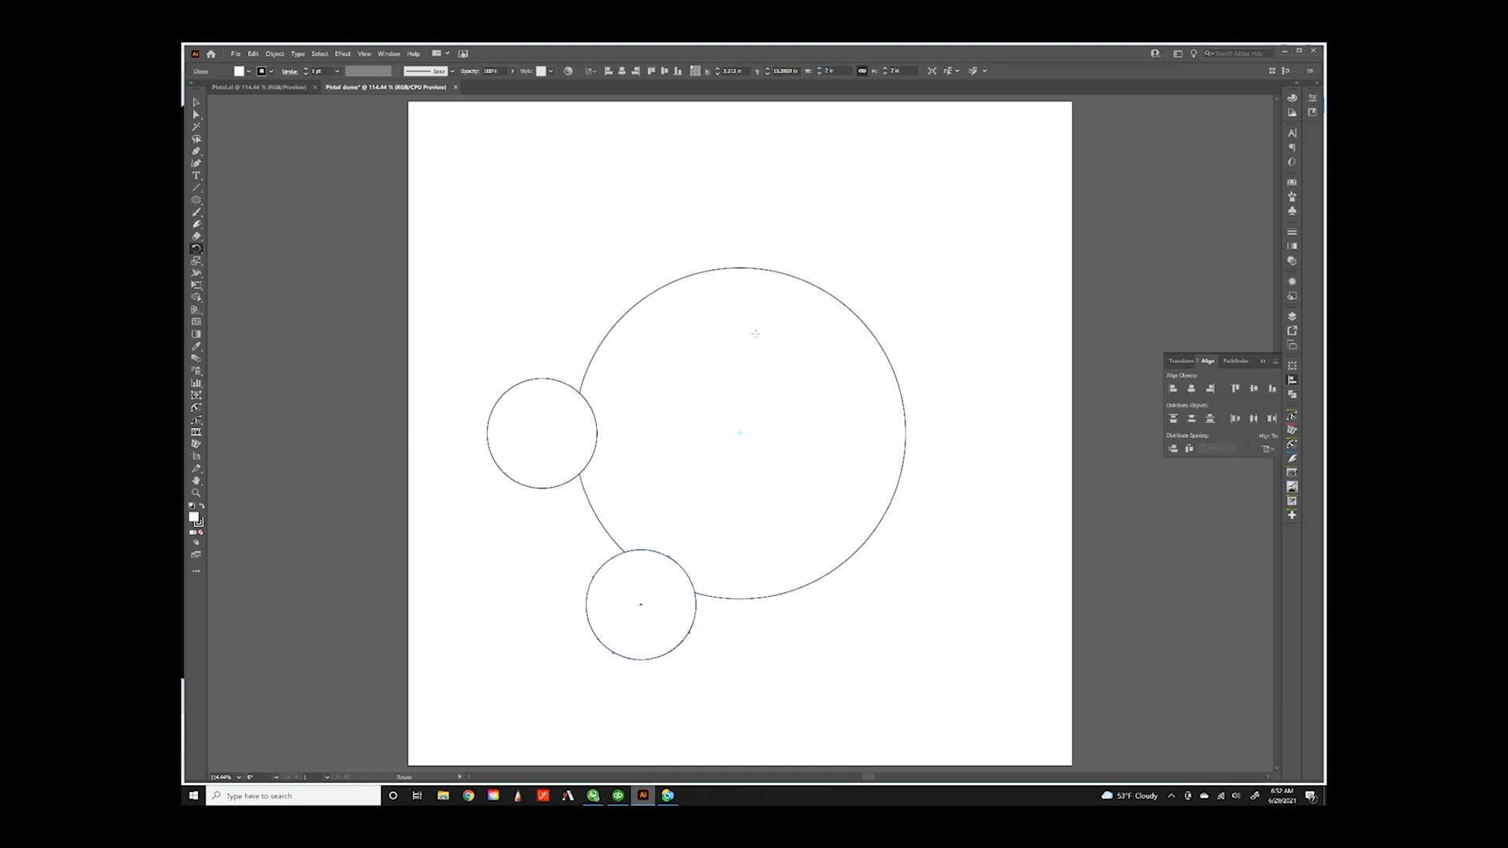
- Repeat the rotated copy four more times to complete the ring of six small circles
key(ctrl)
key(ctrl+d)
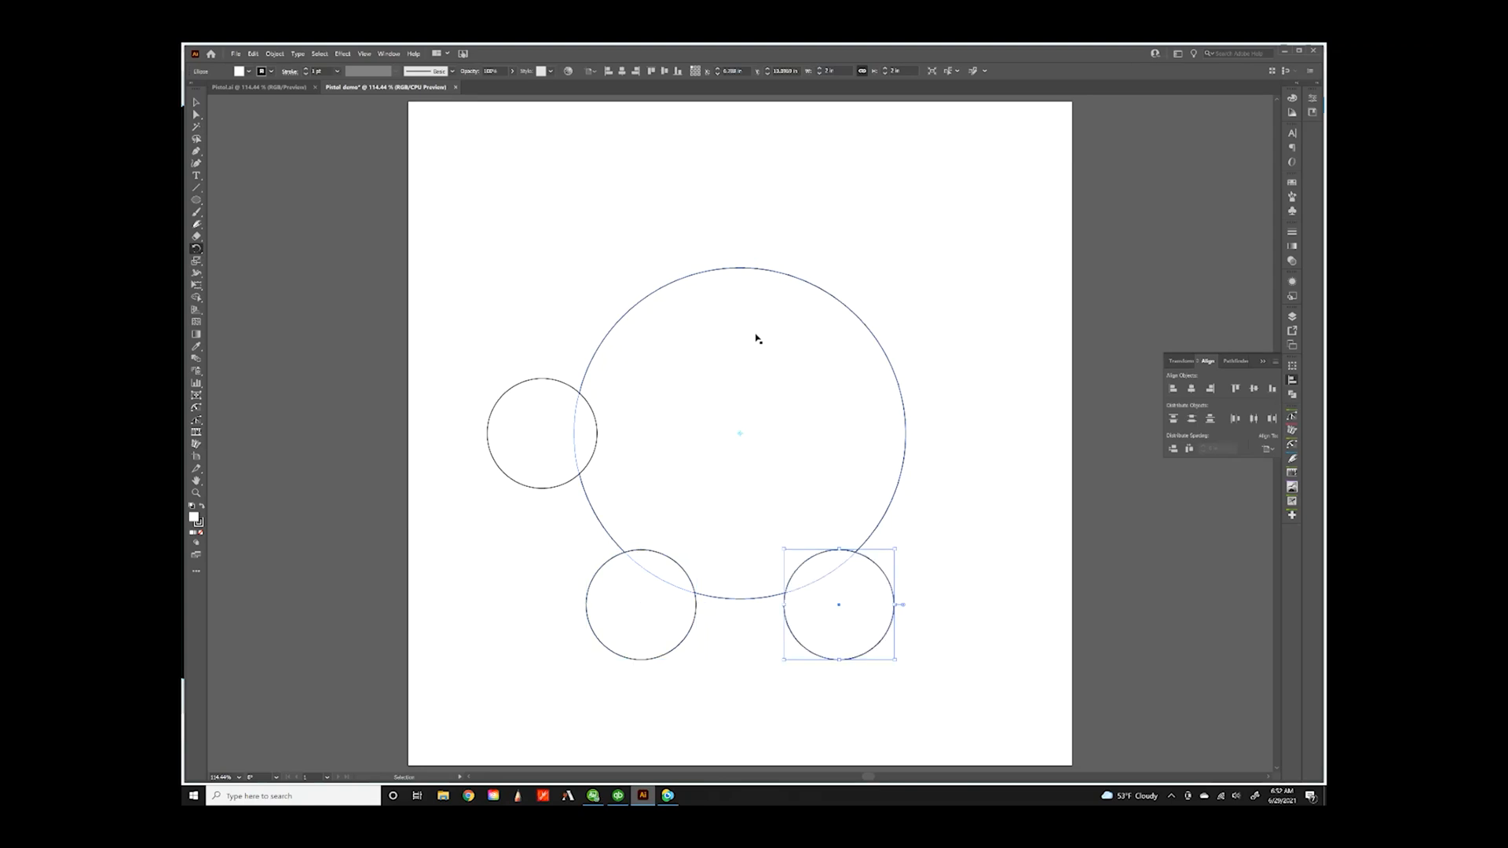
key(ctrl+d)
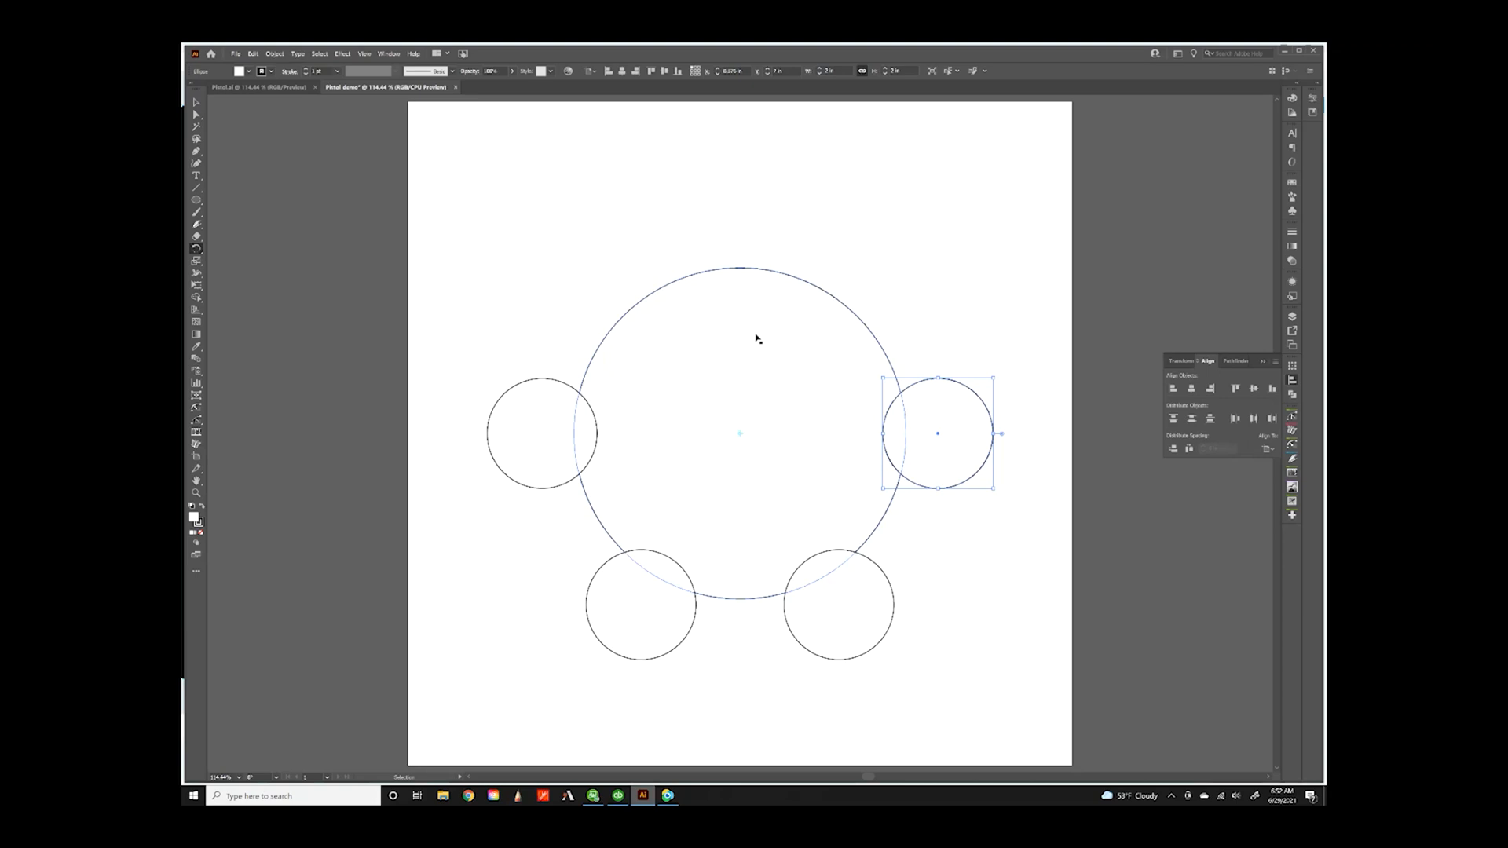
key(ctrl+d)
key(ctrl+d)
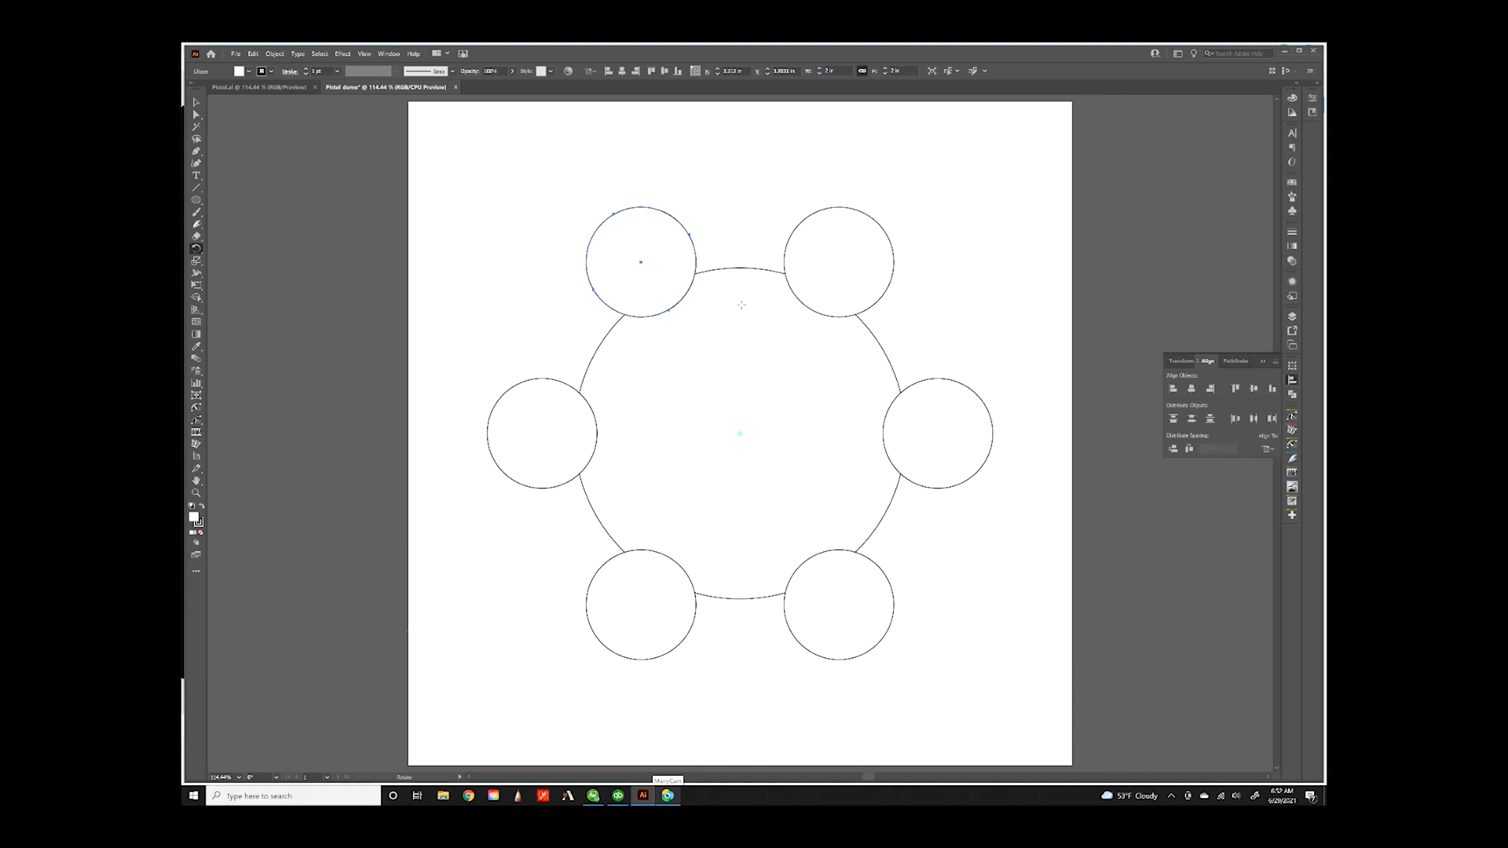
- Subtract the six surrounding circles from the large circle with the Pathfinder Minus Front operation
click(194, 101)
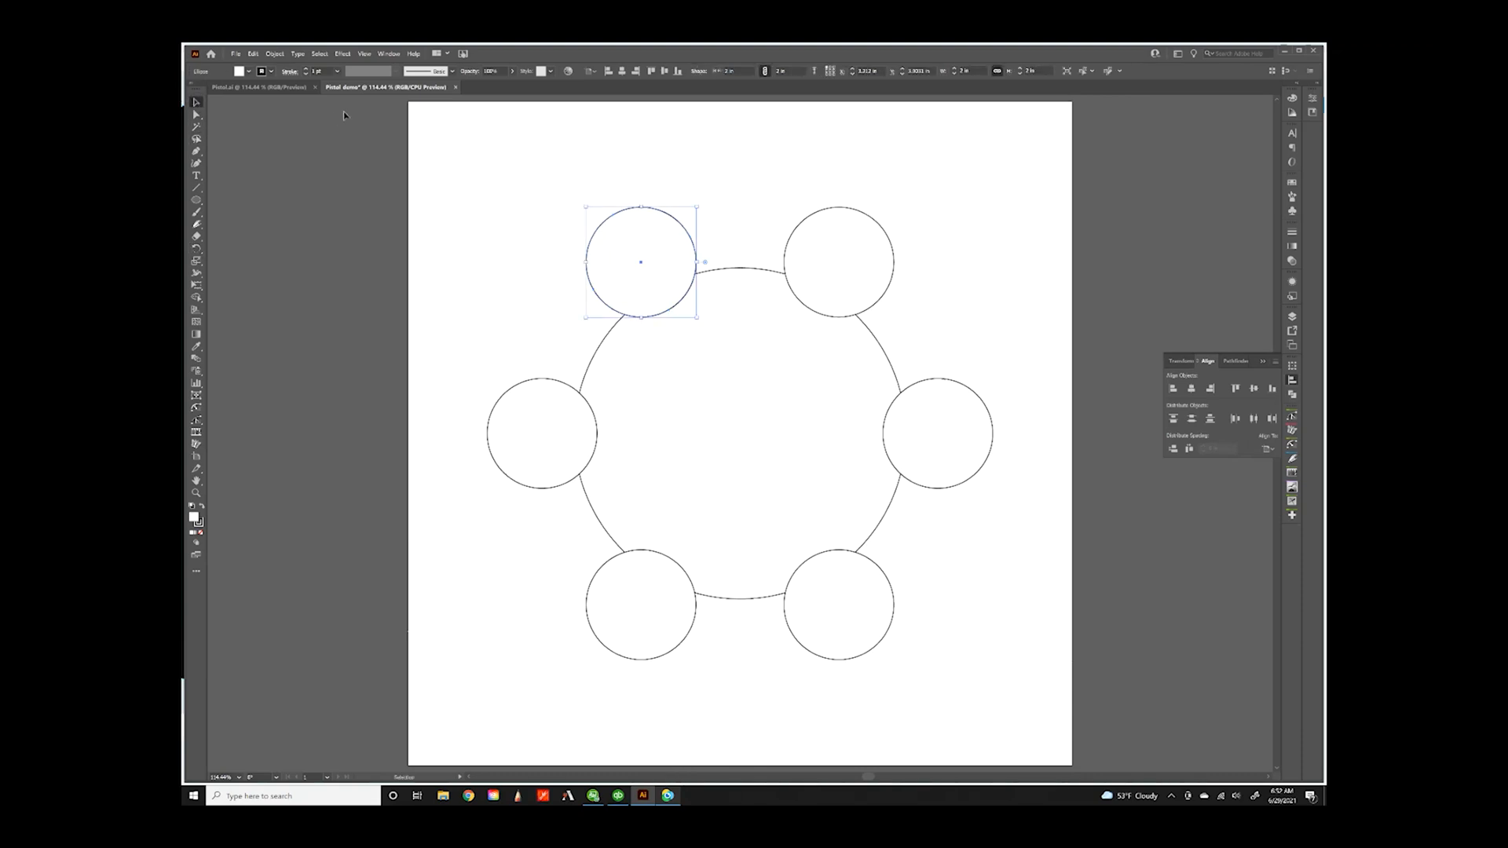
drag(497, 180, 1031, 694)
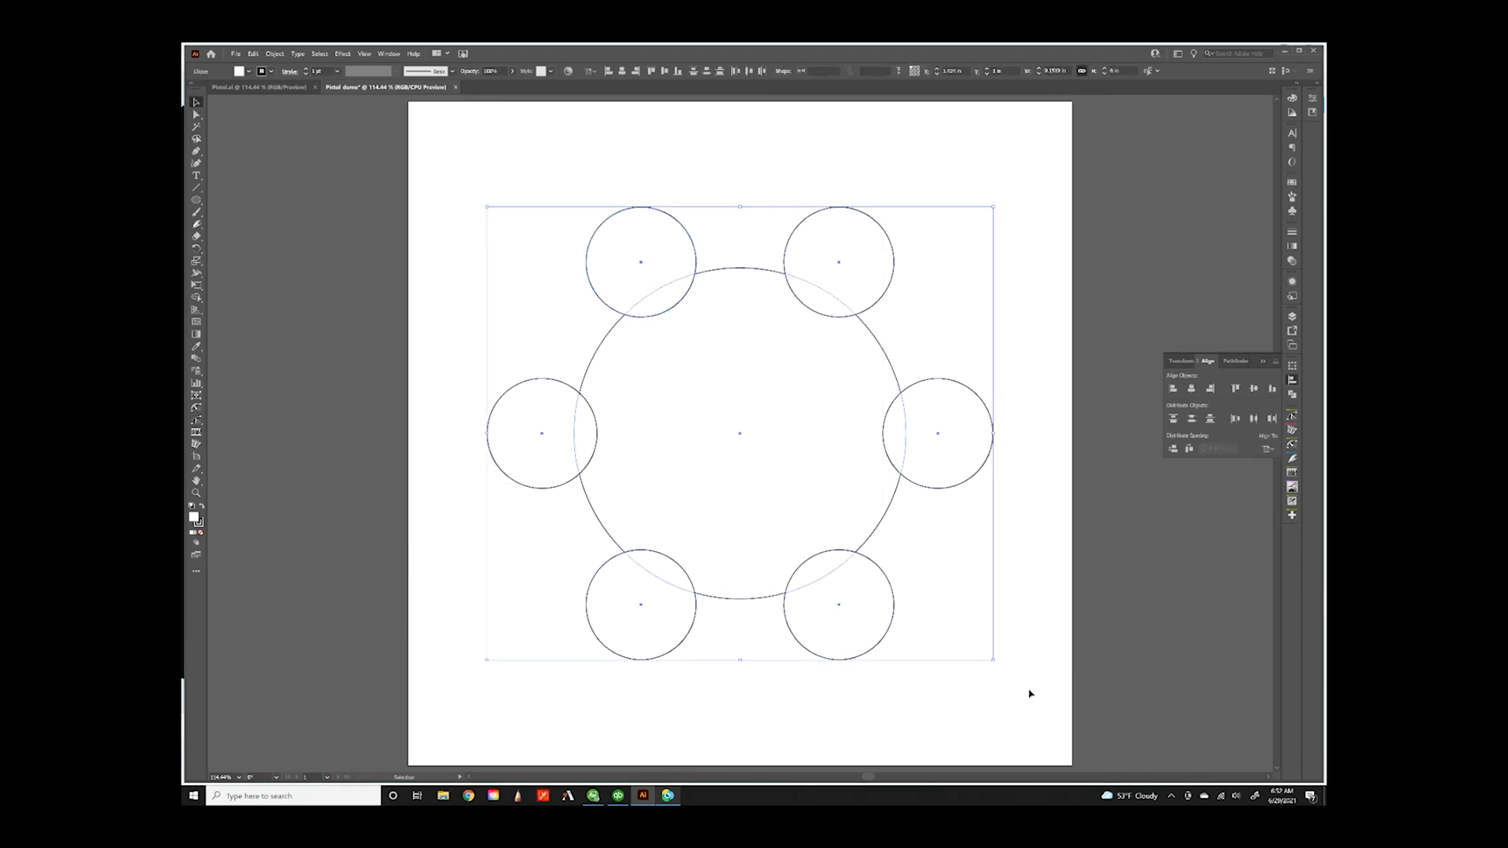
click(319, 53)
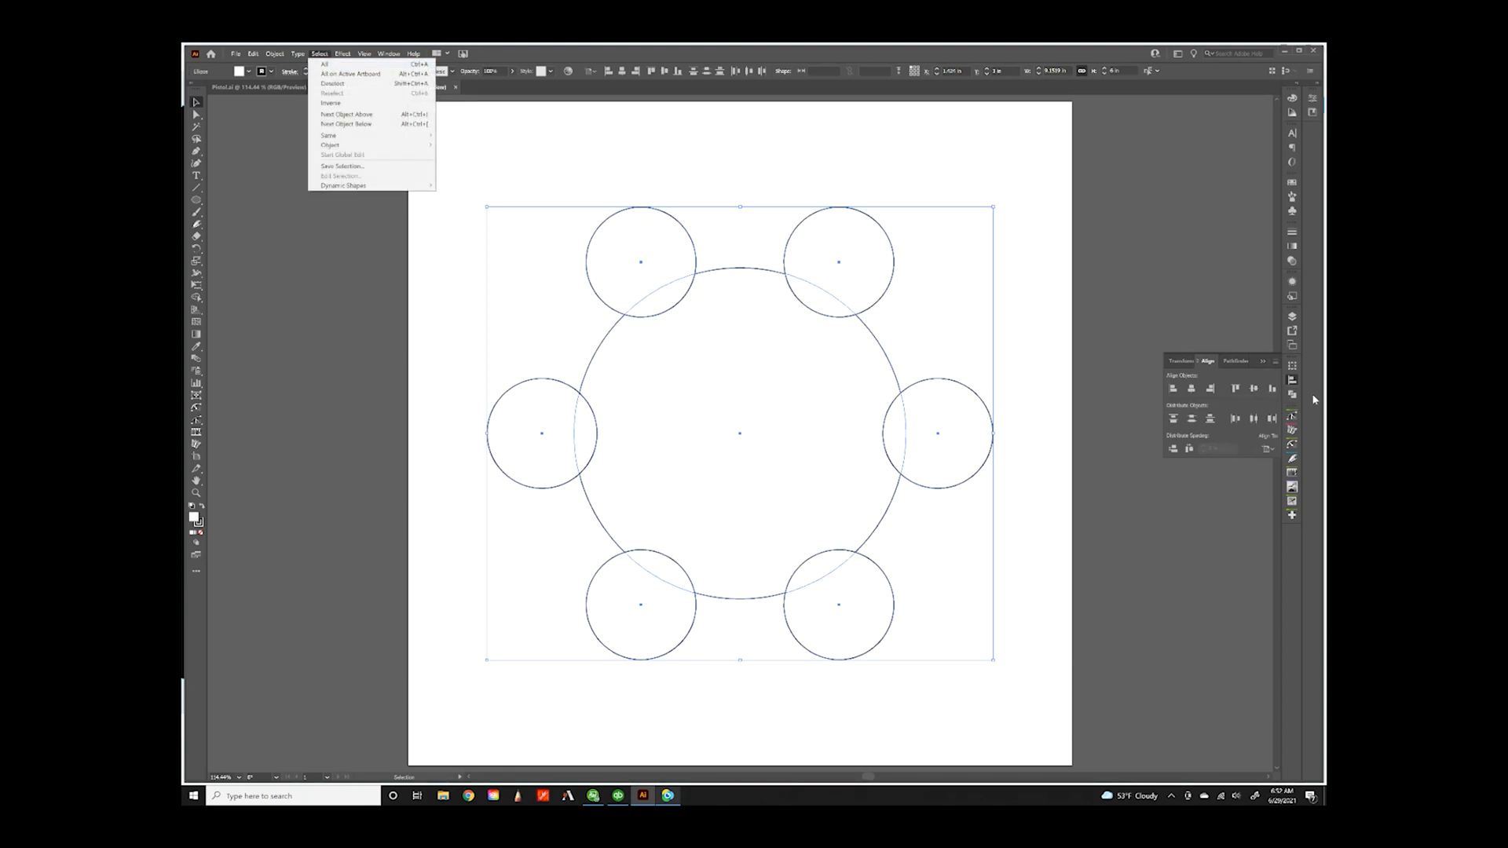
click(1293, 395)
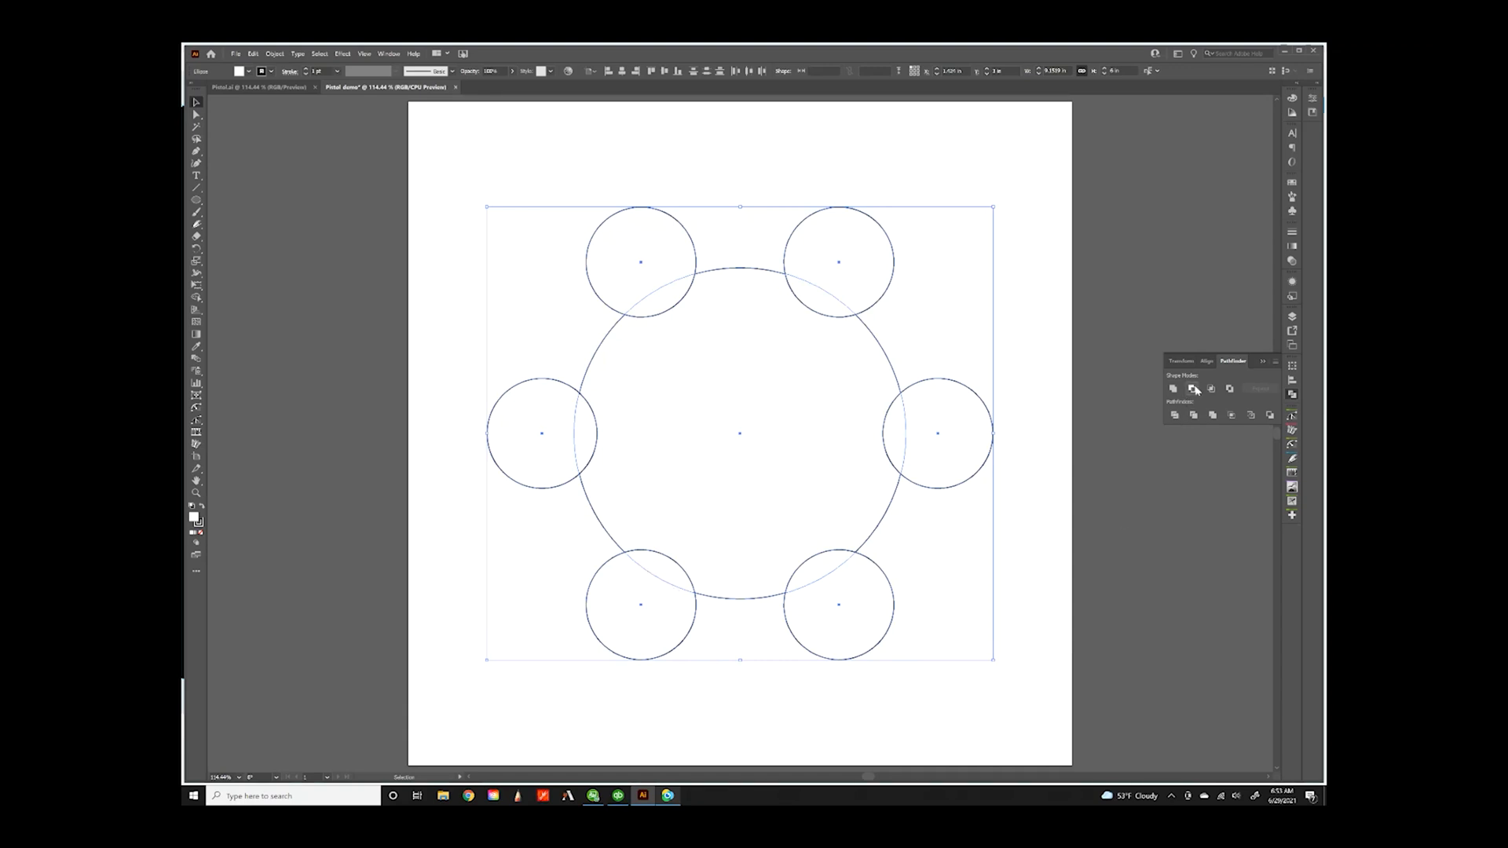
click(1192, 389)
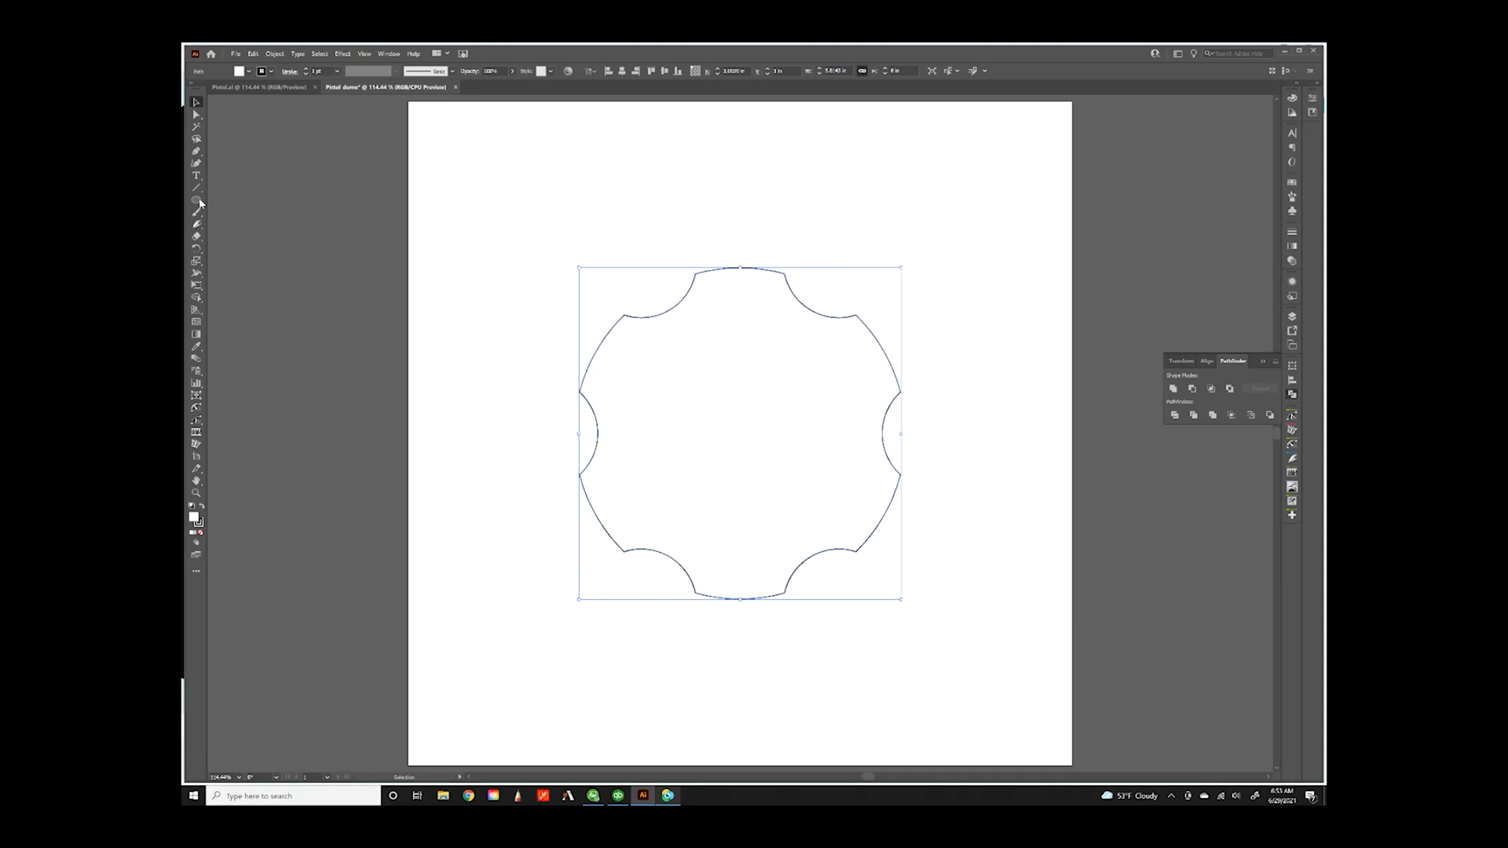
- Draw a small reference circle about 0.32 in wide at the center of the notched shape
key(l)
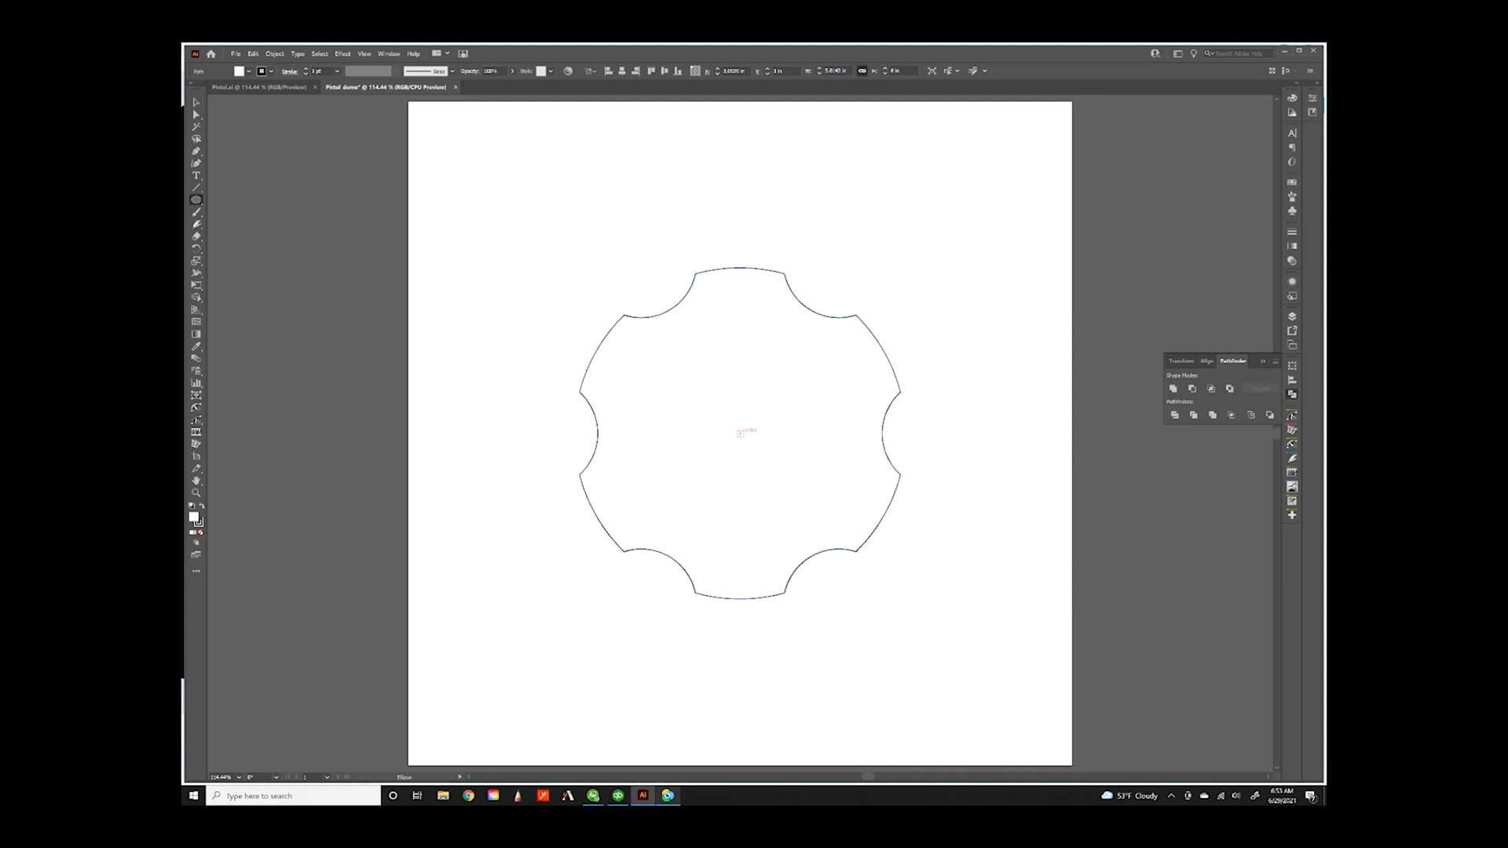
drag(739, 432, 747, 425)
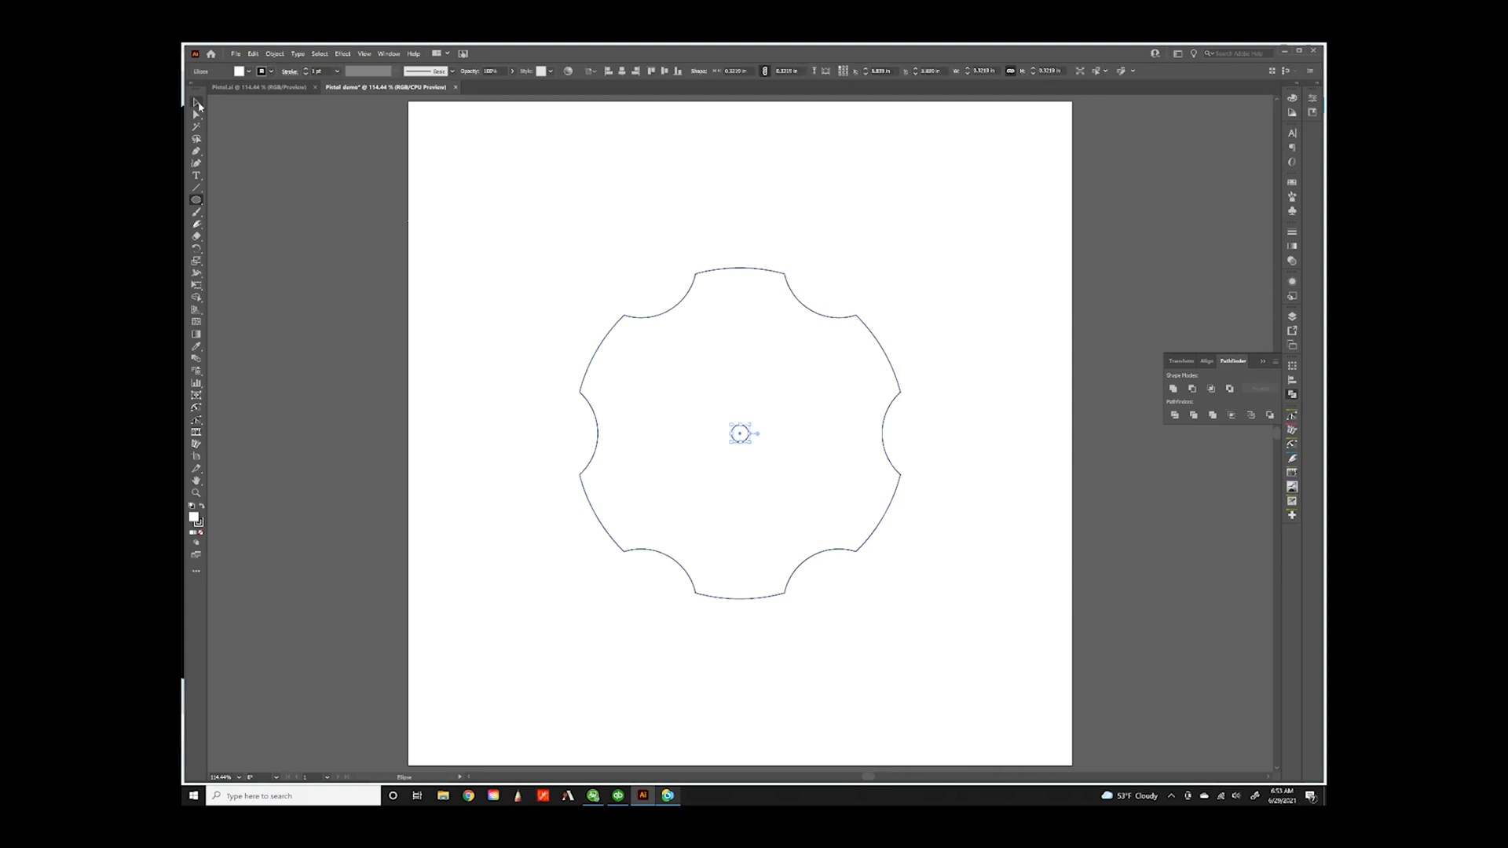
key(v)
drag(635, 239, 824, 607)
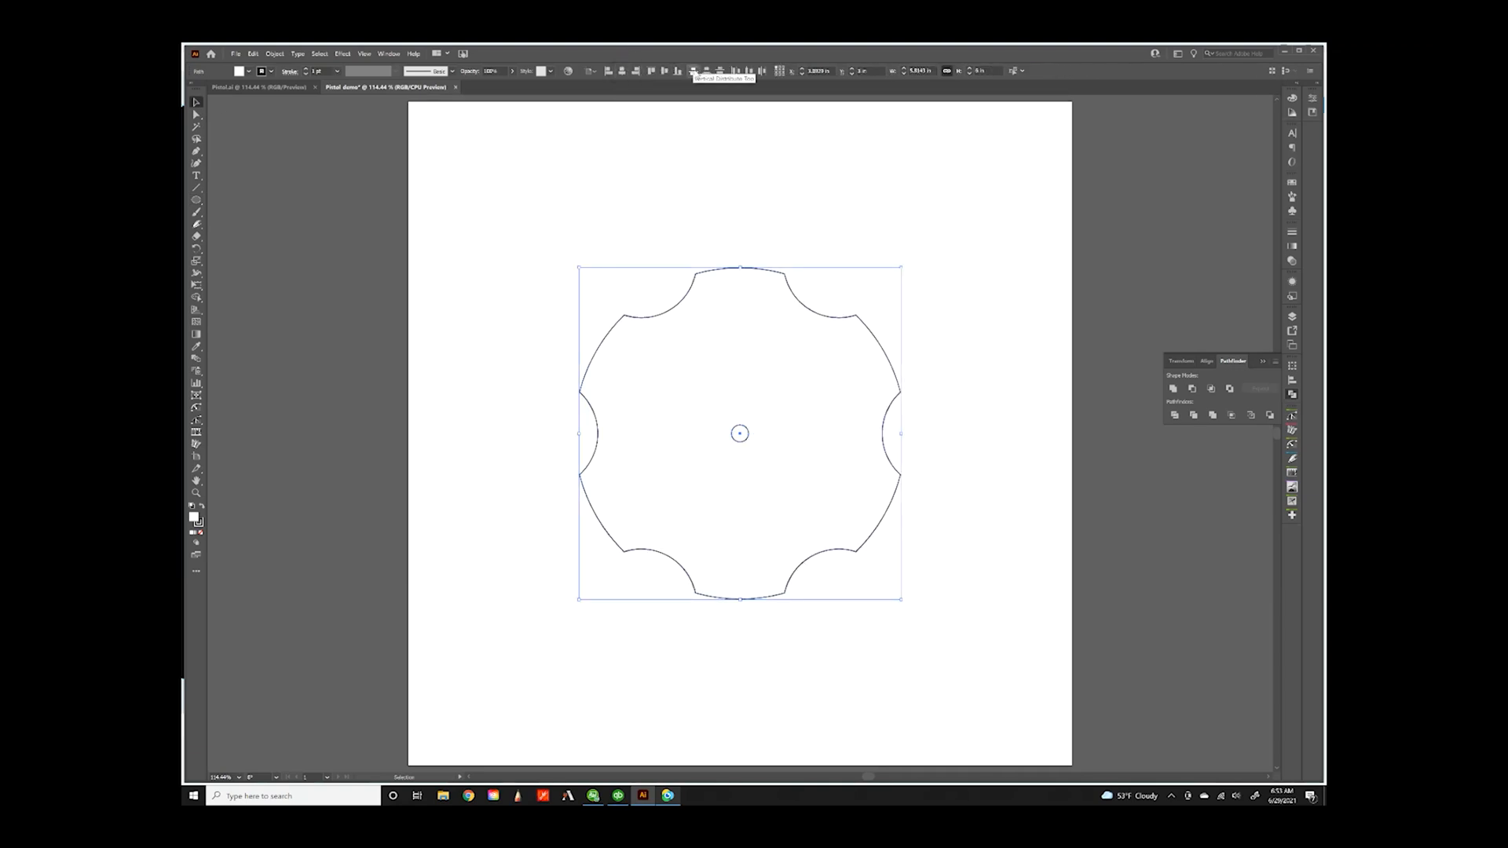
click(658, 211)
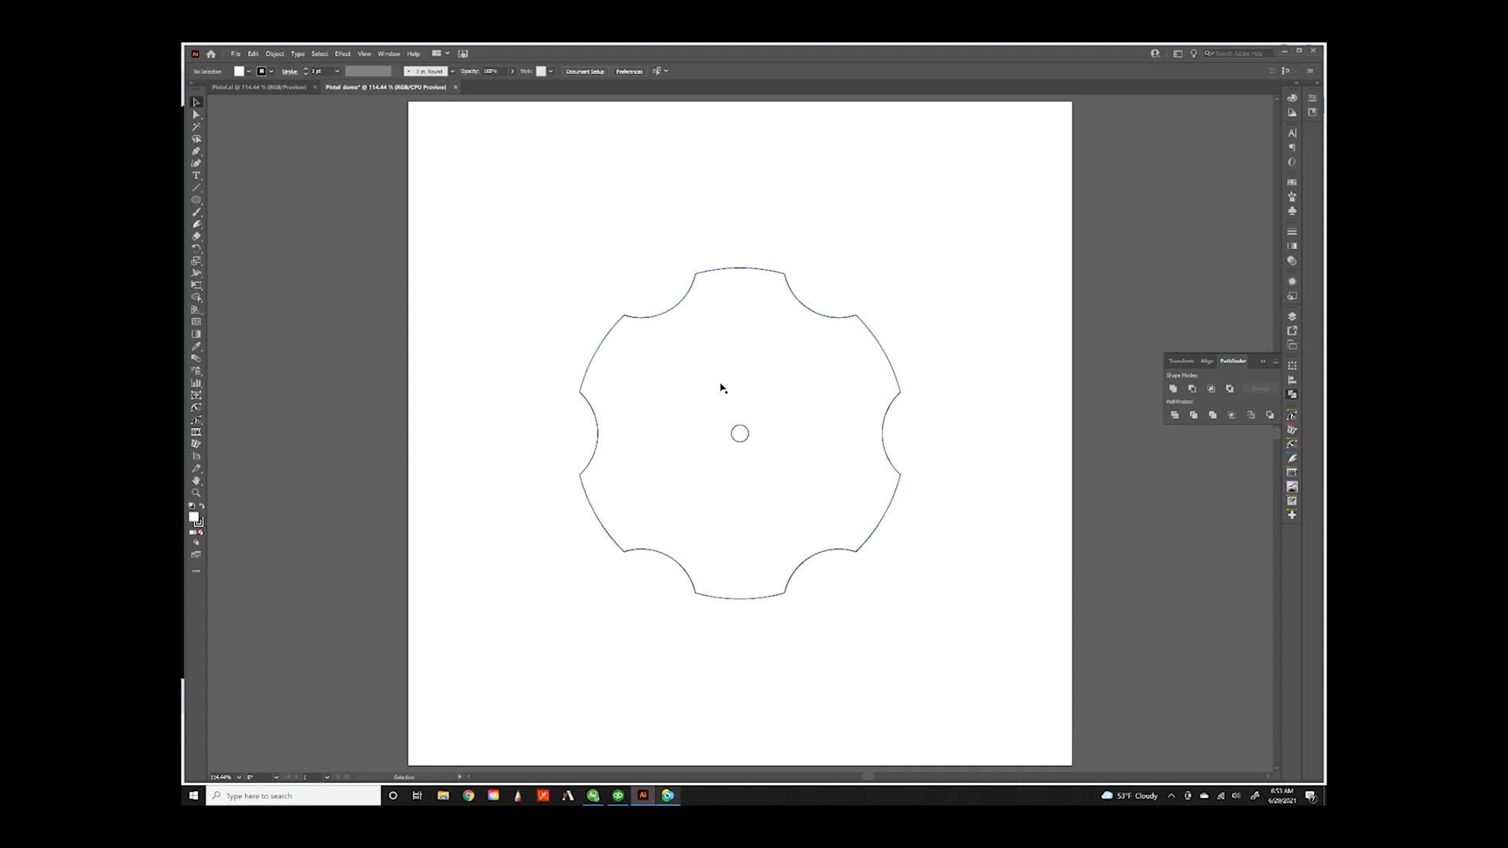
- Draw a circle about 1.1 in wide directly above the center circle, between the two upper notches, redrawing it slightly lower
click(196, 201)
drag(740, 304, 731, 272)
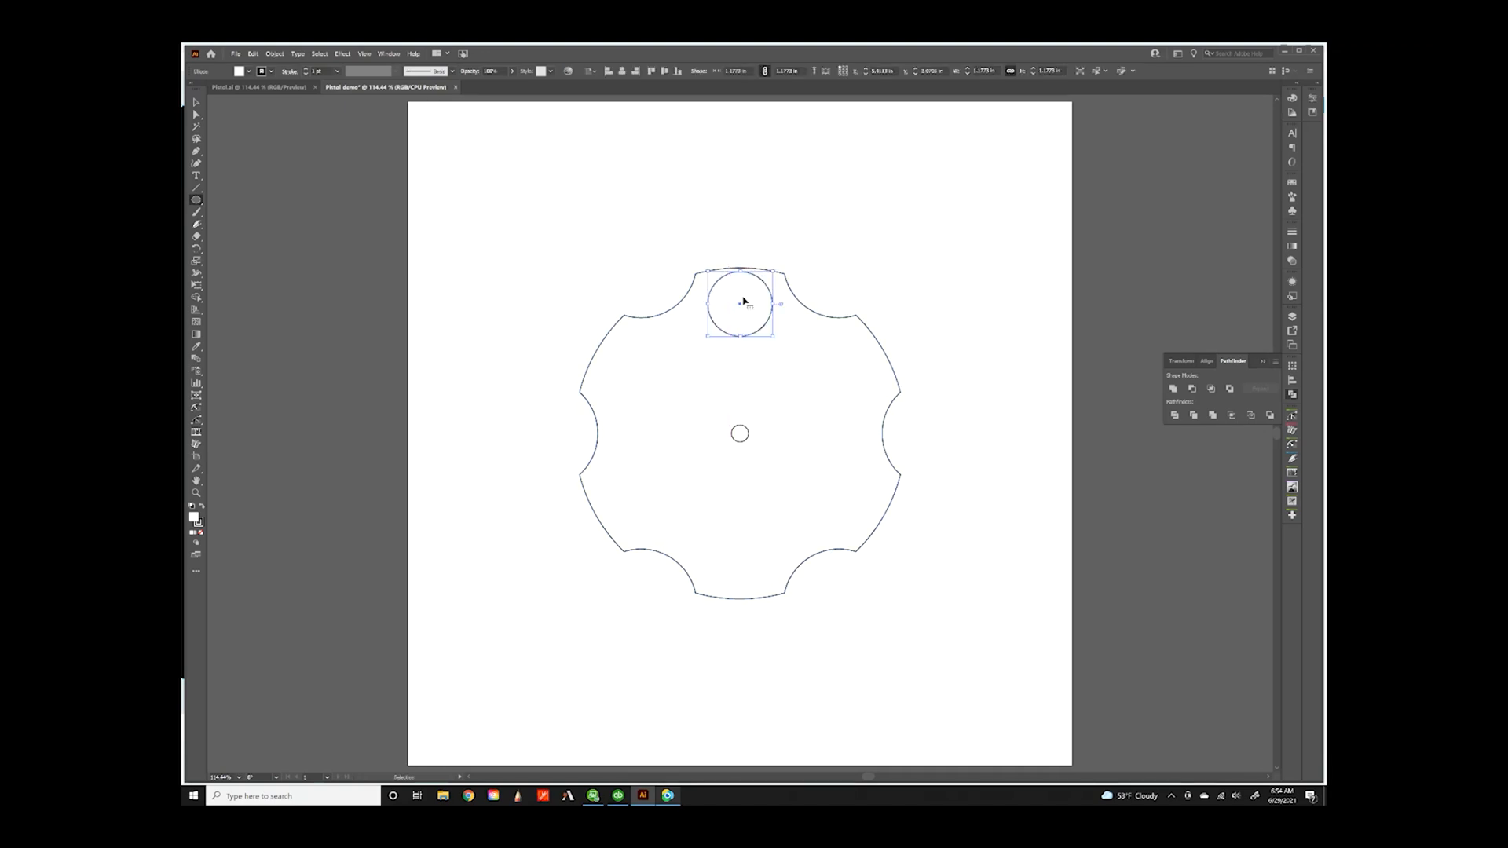
key(ctrl+z)
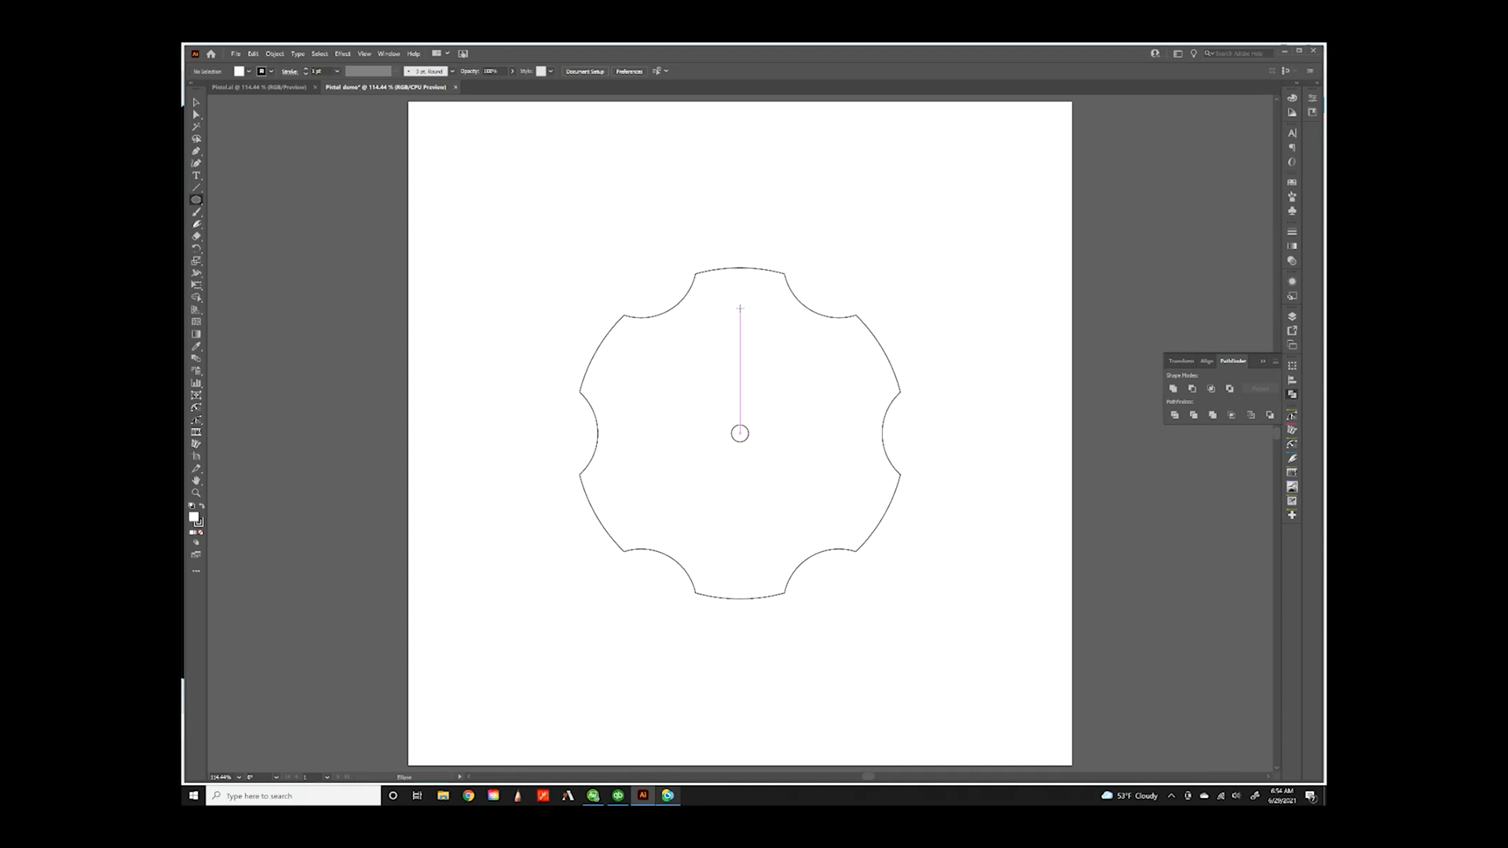
drag(740, 308, 726, 277)
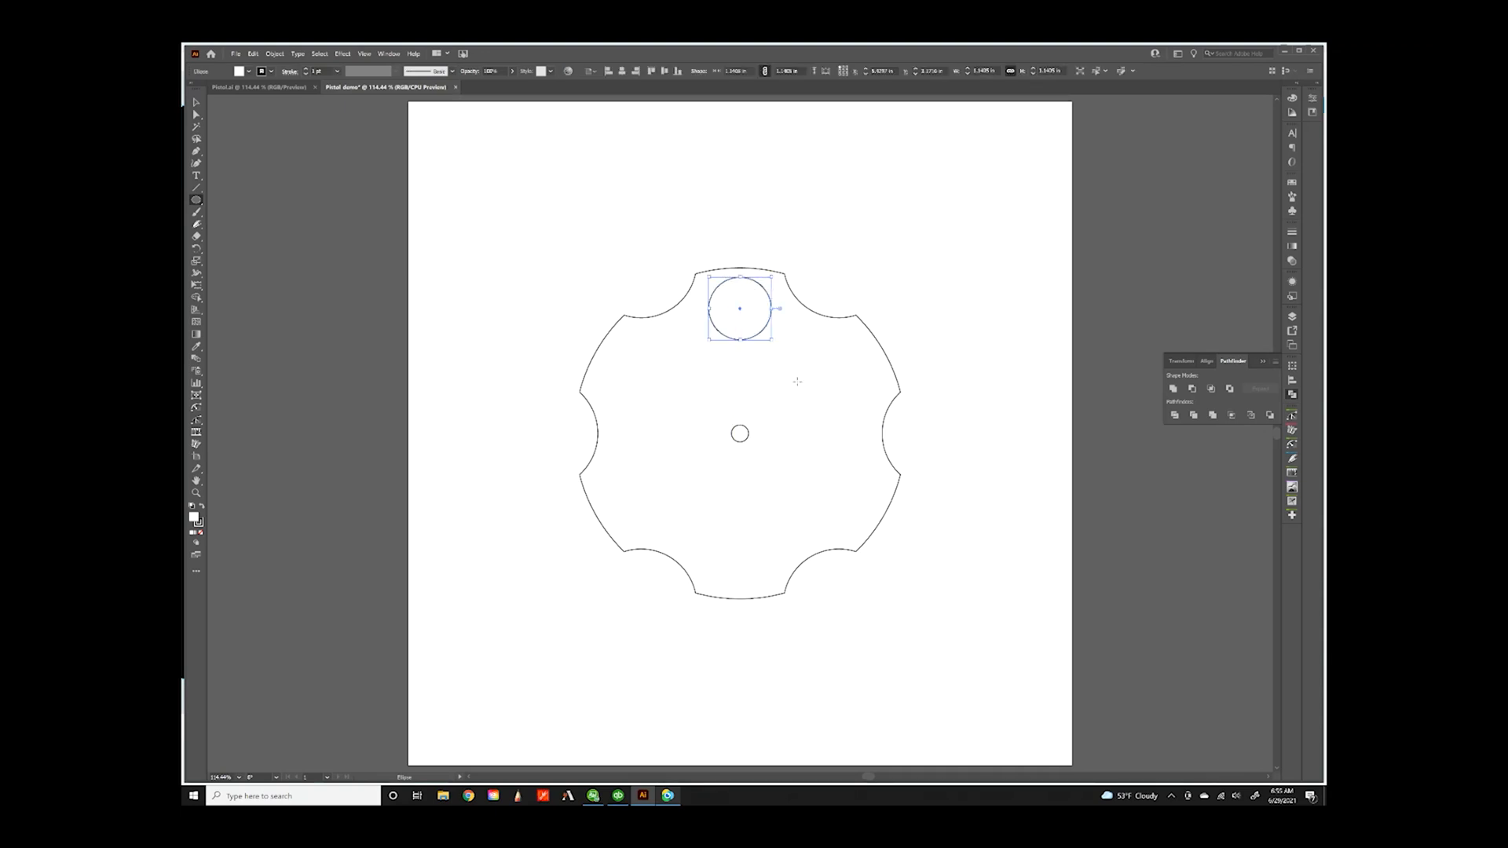
- Create five rotated copies of the upper circle at 60° steps around the center circle's midpoint
click(197, 248)
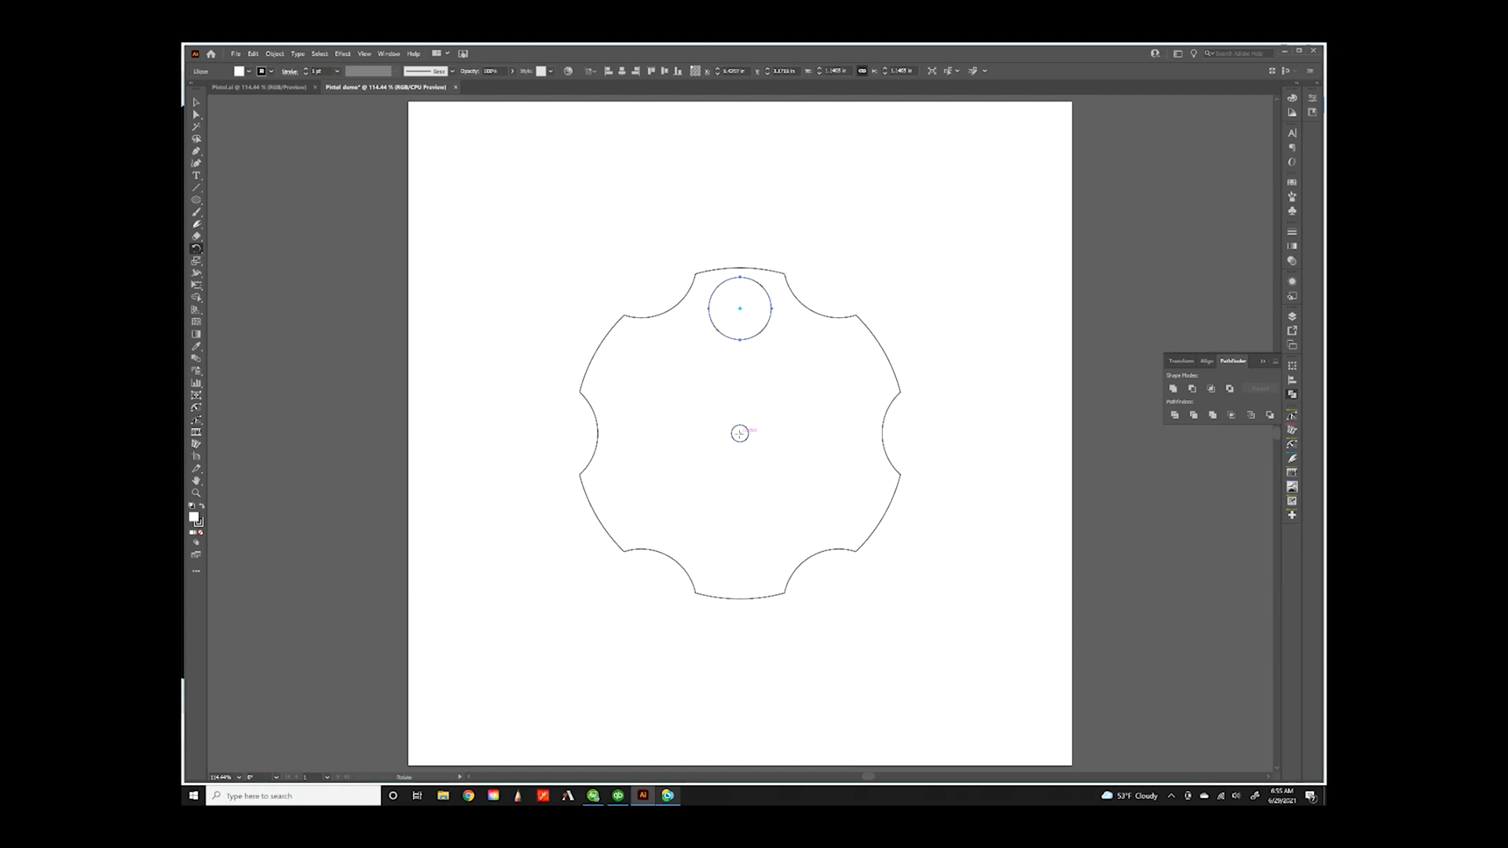
alt+click(739, 434)
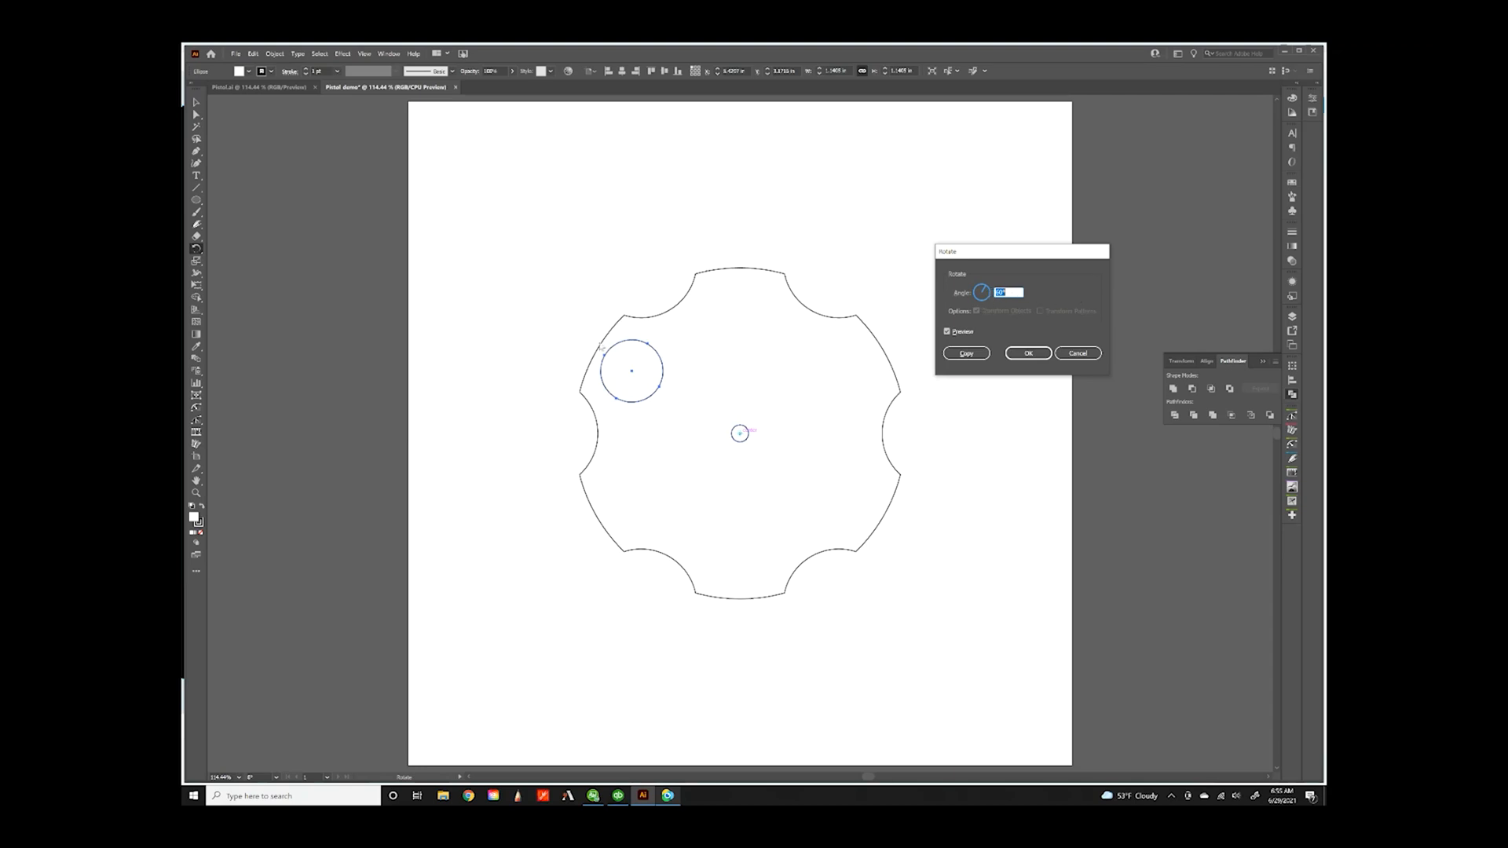
click(966, 353)
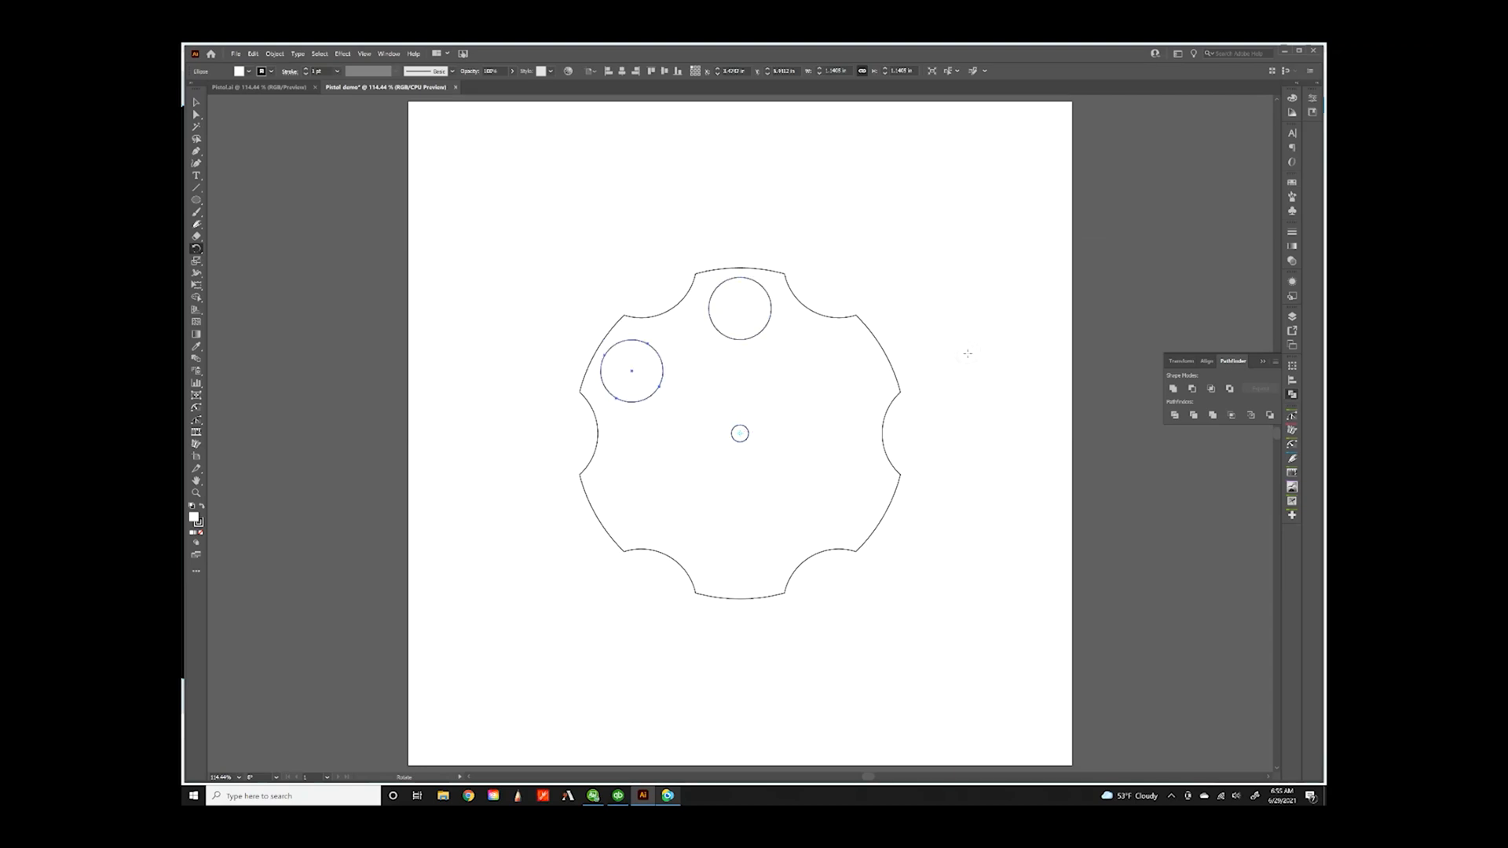
key(ctrl+d)
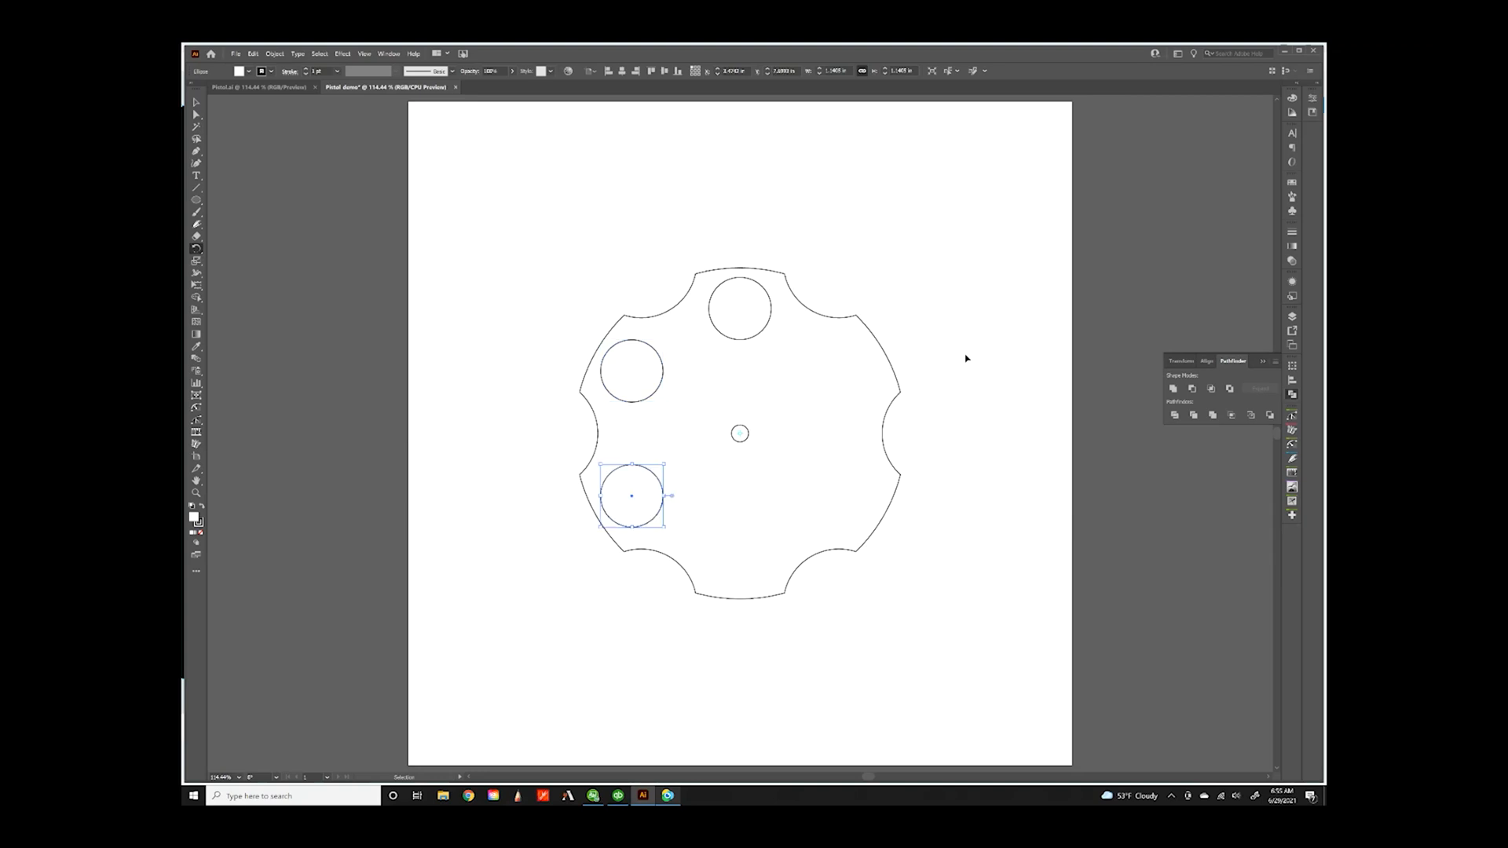
key(ctrl+d)
key(ctrl+d)
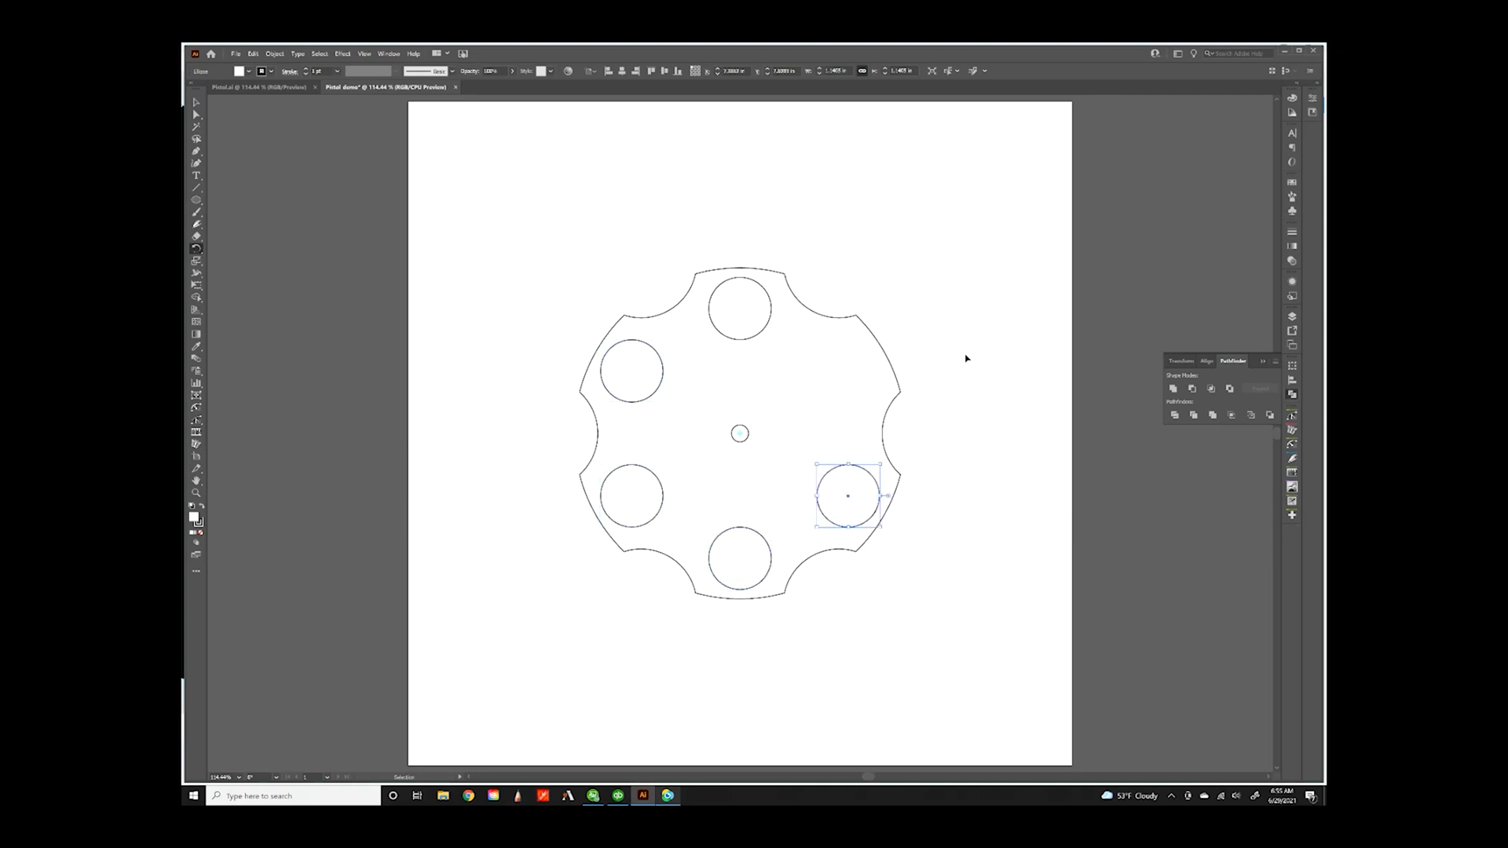
key(ctrl+d)
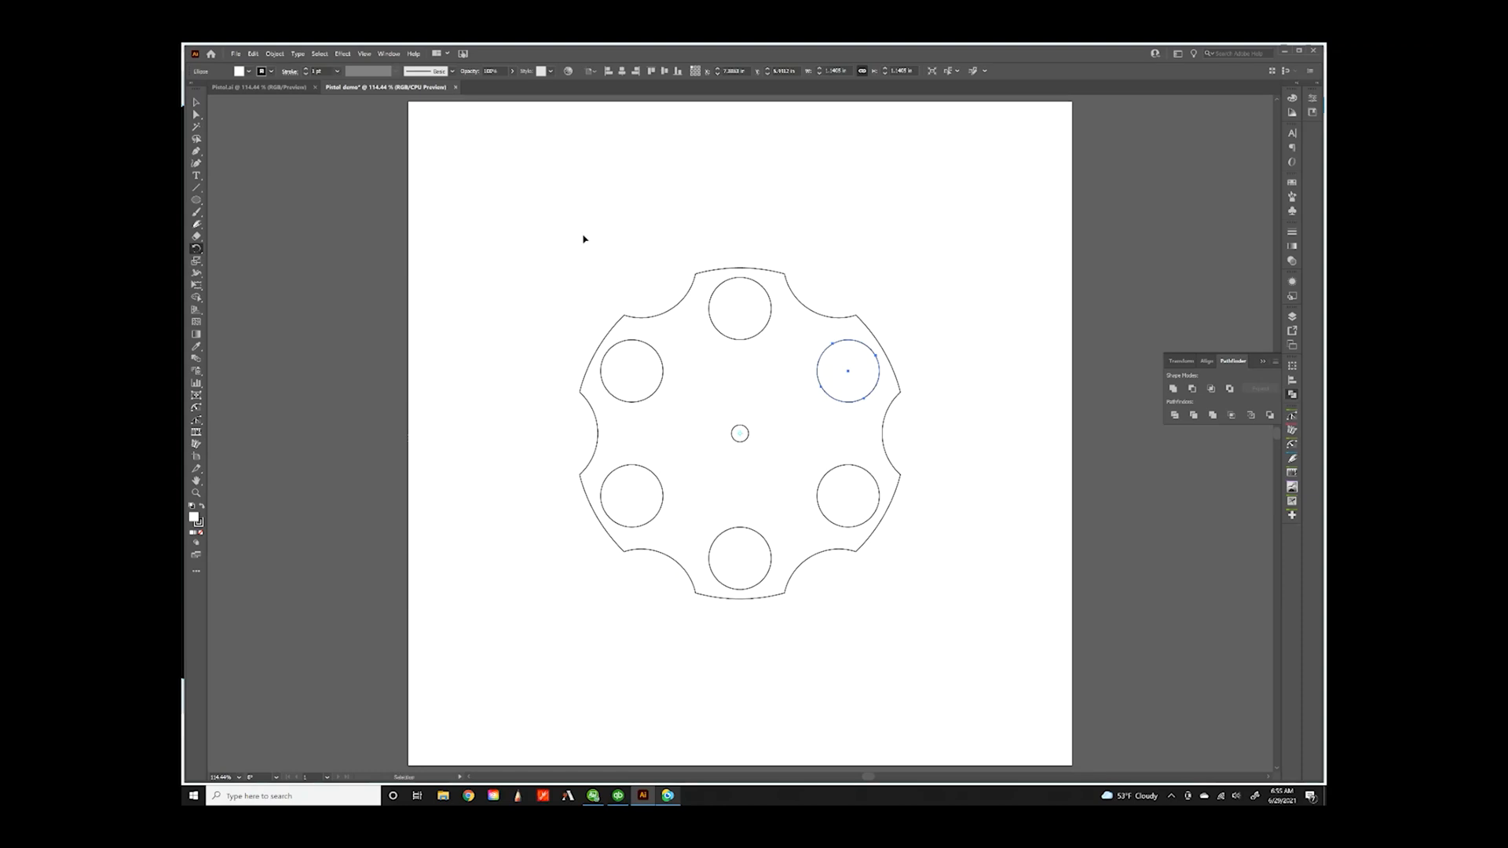
- Undo all rotated copies of the upper circle
key(ctrl+z)
key(ctrl+z)
key(ctrl+z)
key(ctrl+z)
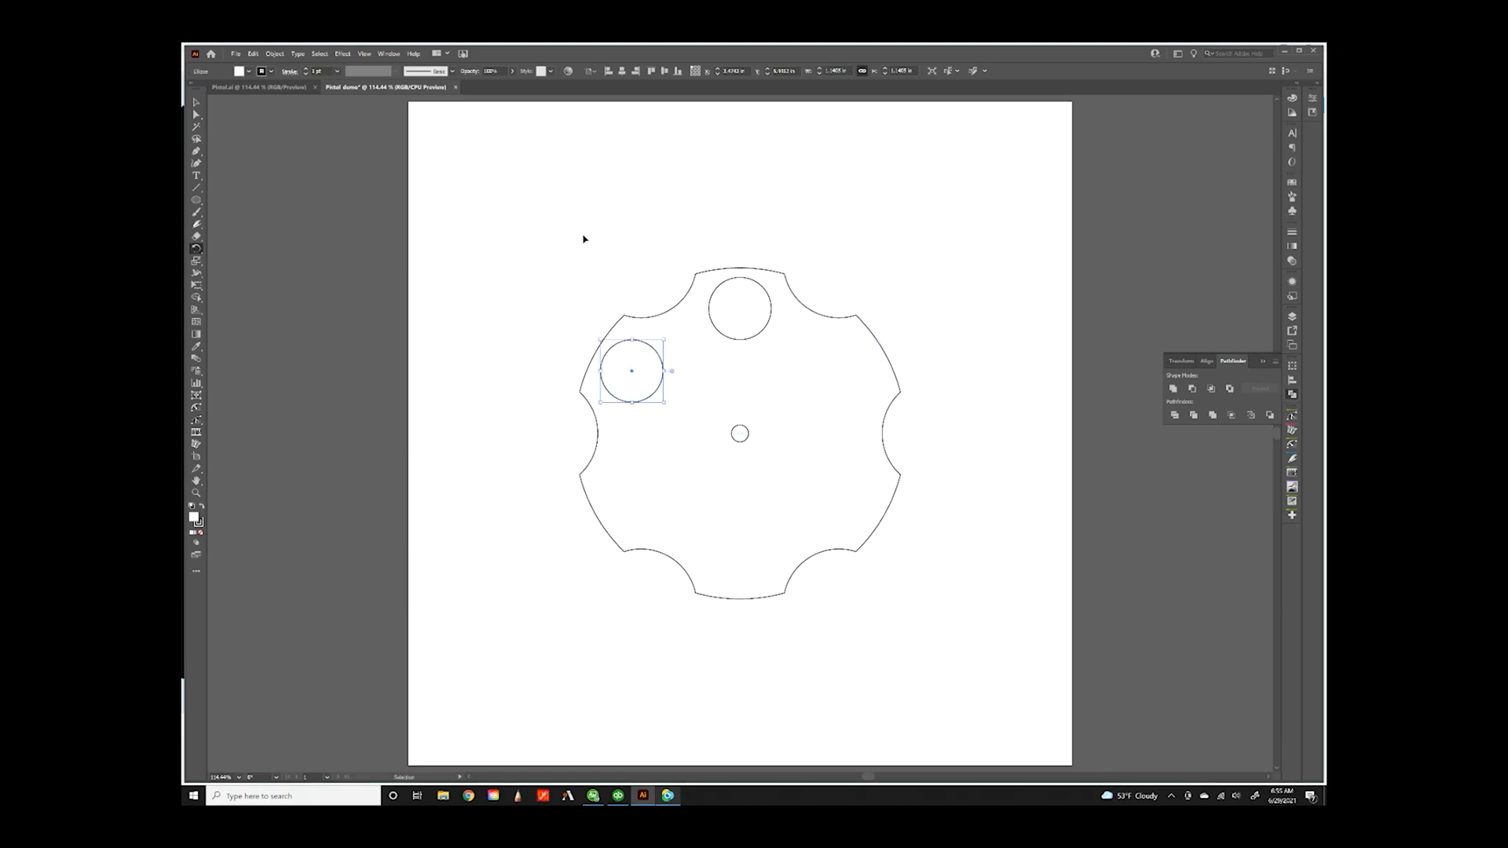
key(ctrl+z)
- Nudge the upper circle down, slightly farther from the outer edge of the notched shape
click(196, 101)
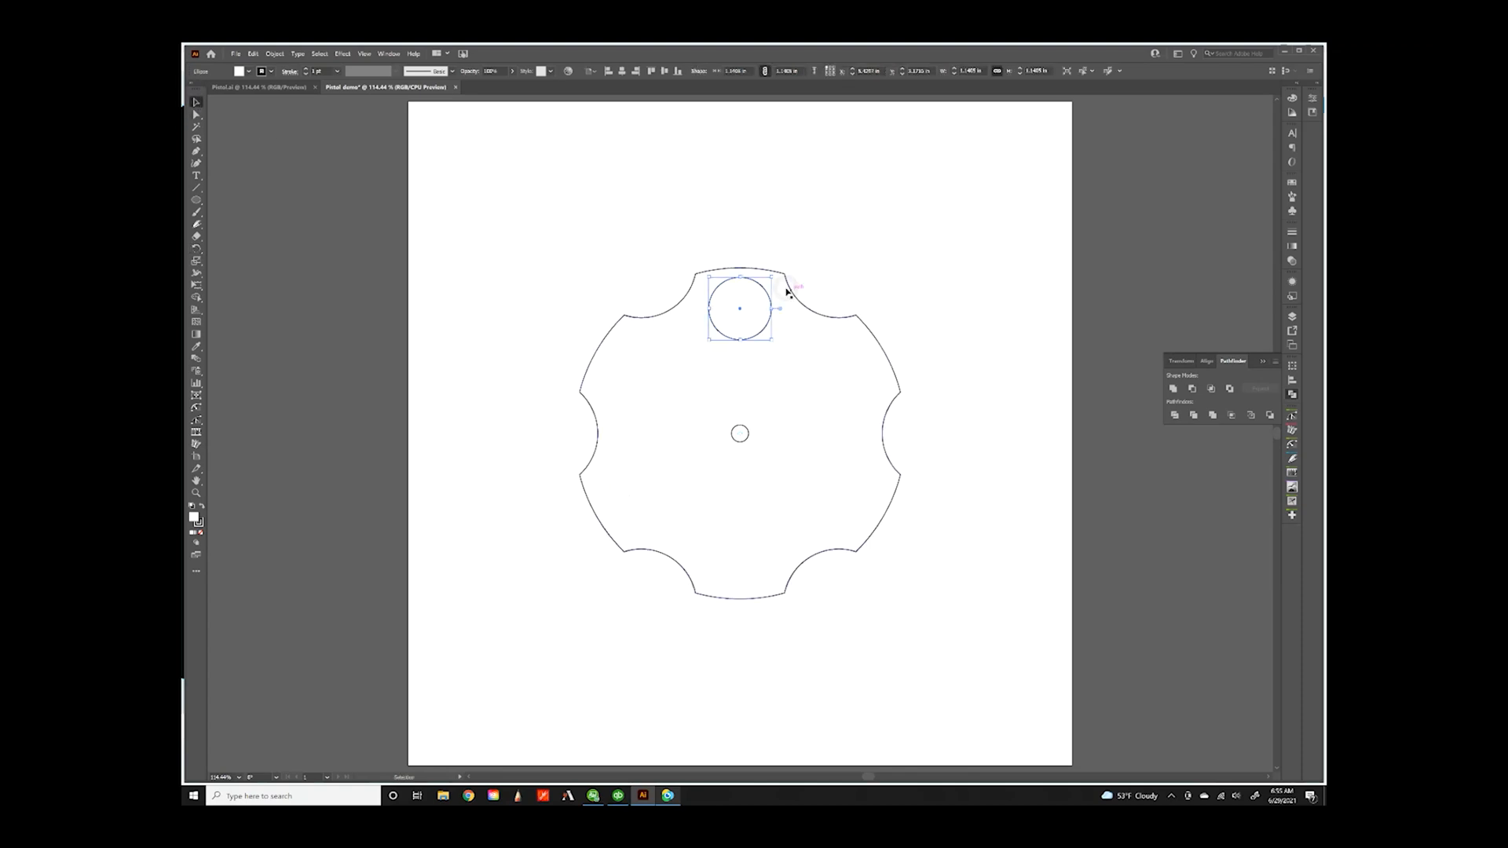
key(Down)
key(Down)
key(Down)
key(Down)
key(Down)
key(Down)
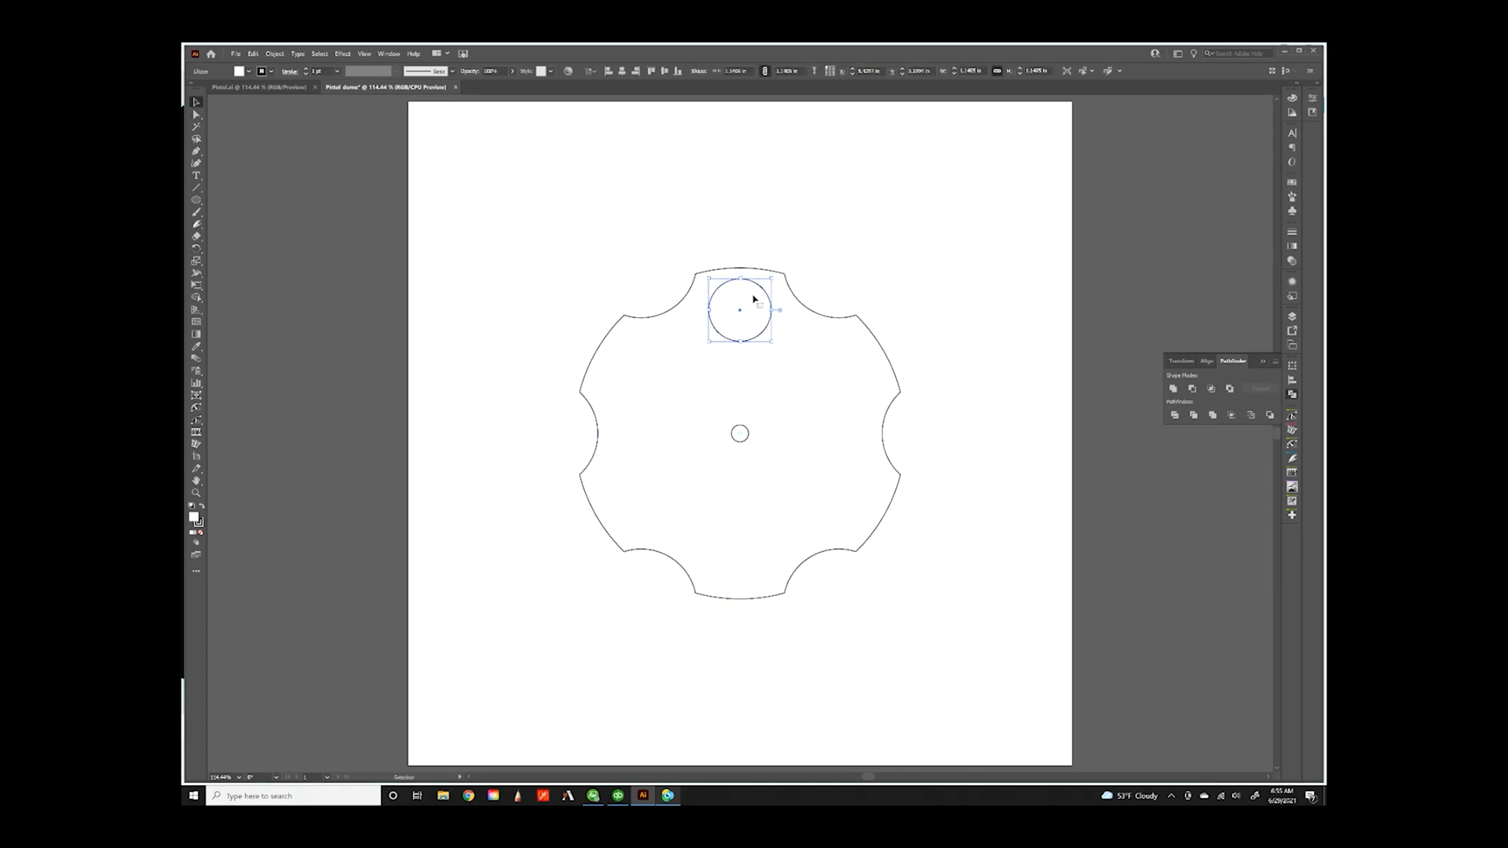
key(Down)
key(Down)
key(Down)
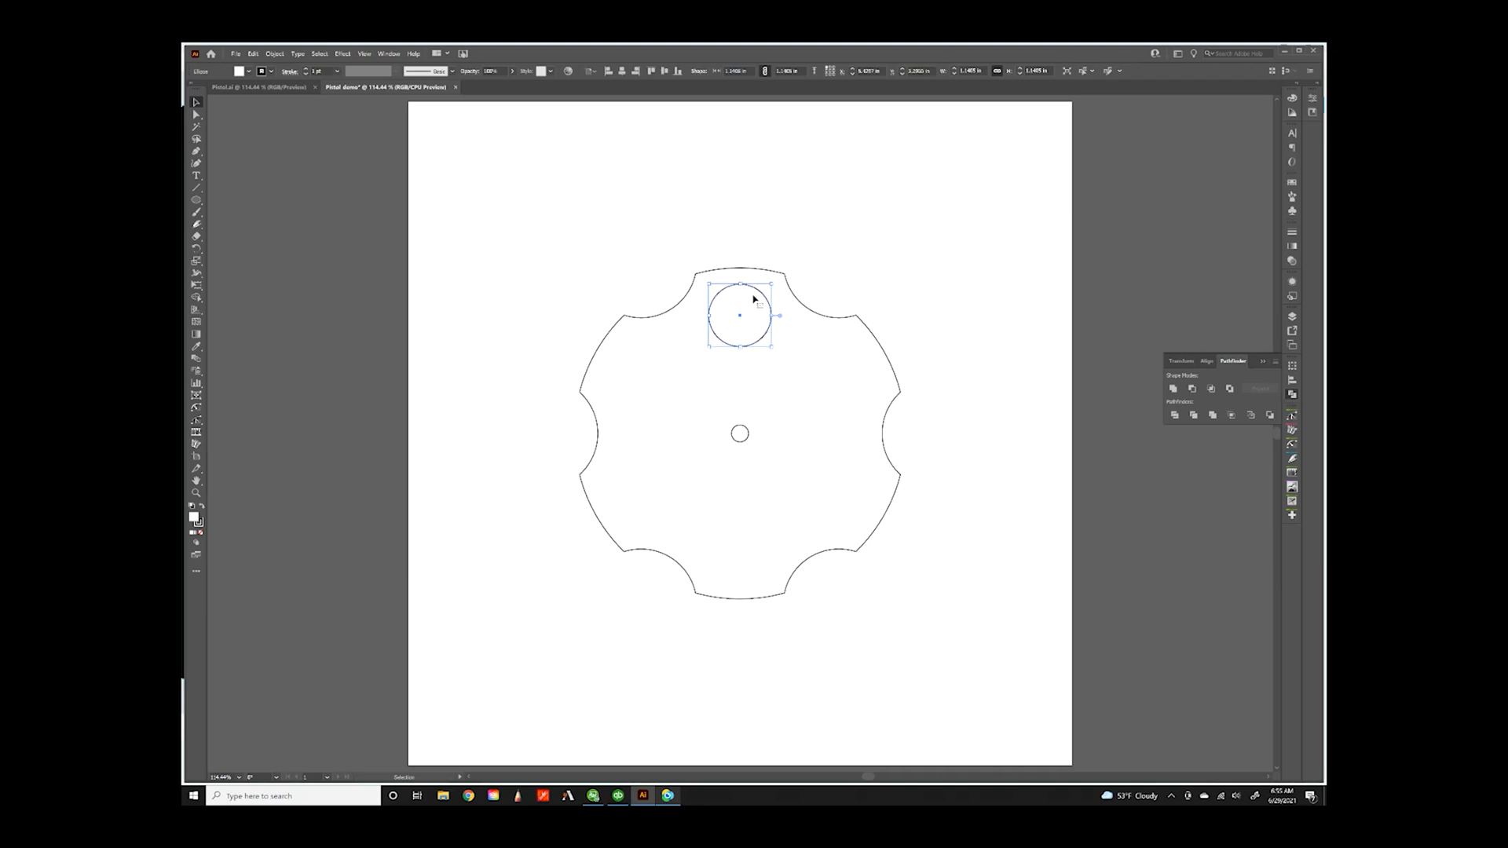
- Set the upper circle's size to 1.25 in with proportions kept
click(1293, 366)
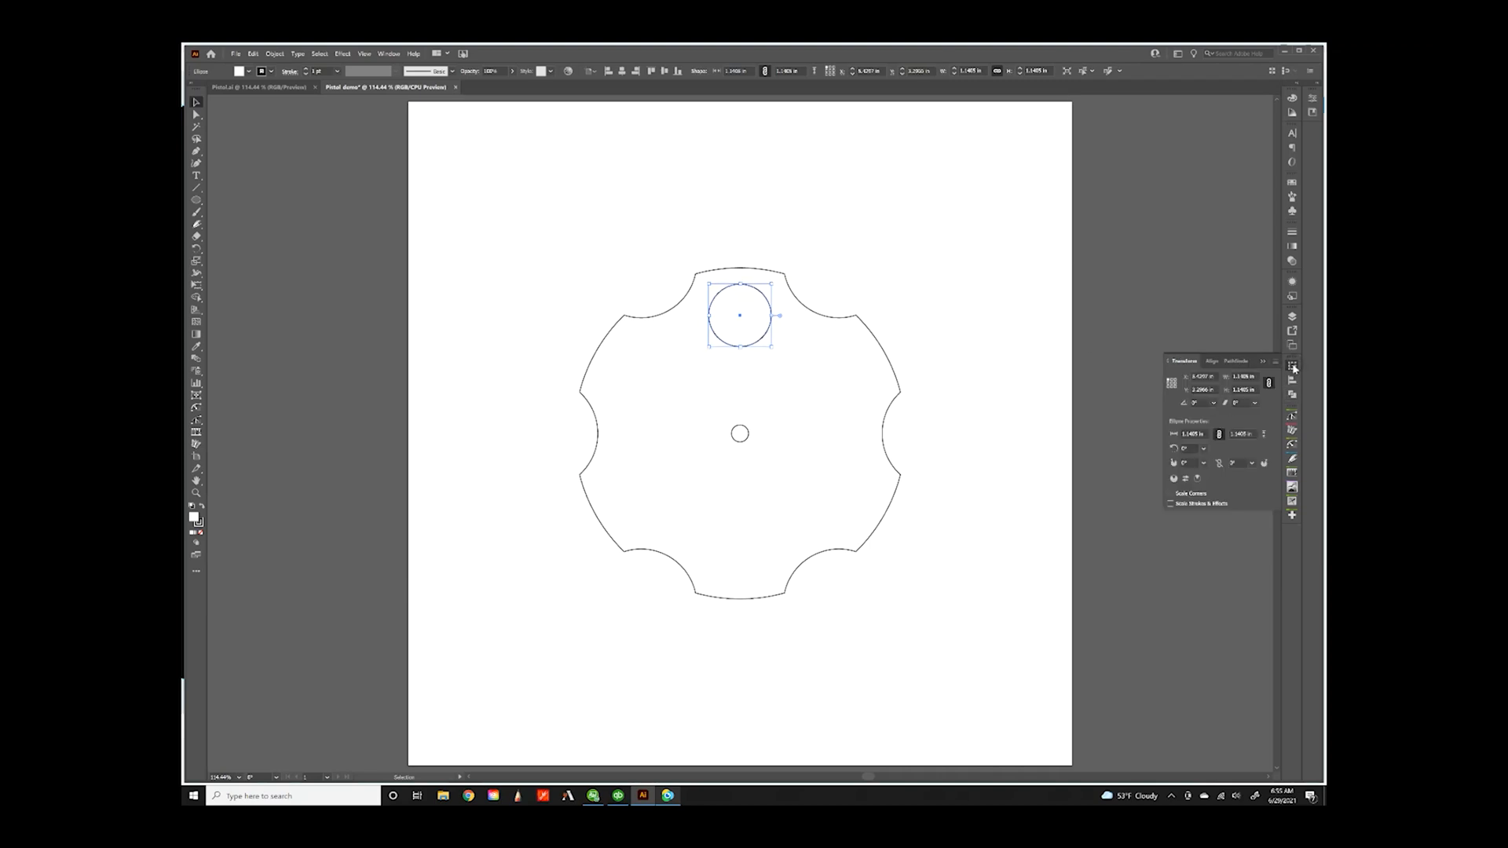
click(1256, 377)
text(1.25)
key(Return)
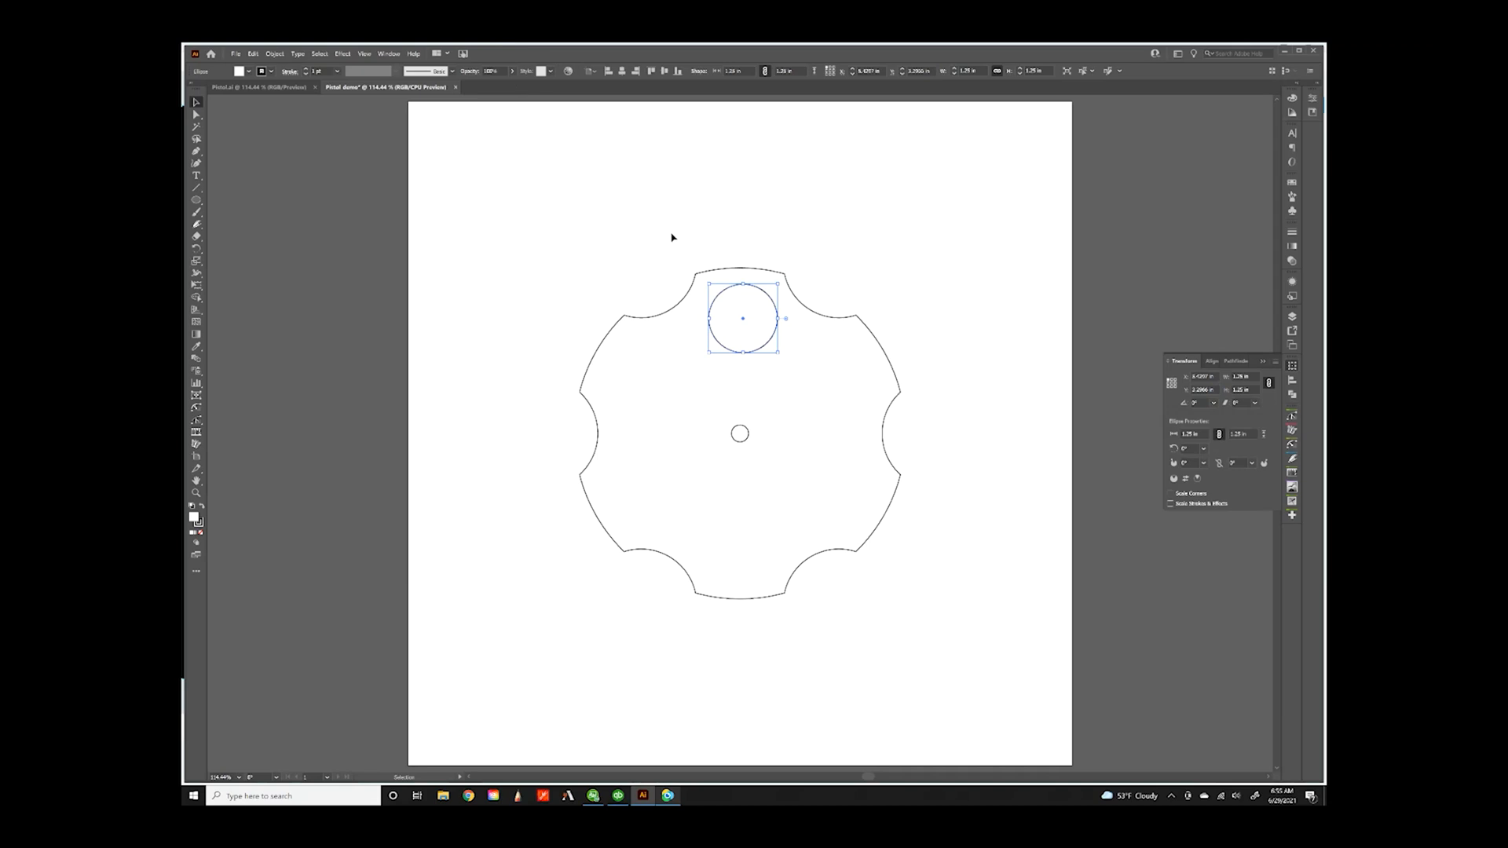
- Align the horizontal centers of the 1.25 in circle and the notched shape
click(791, 338)
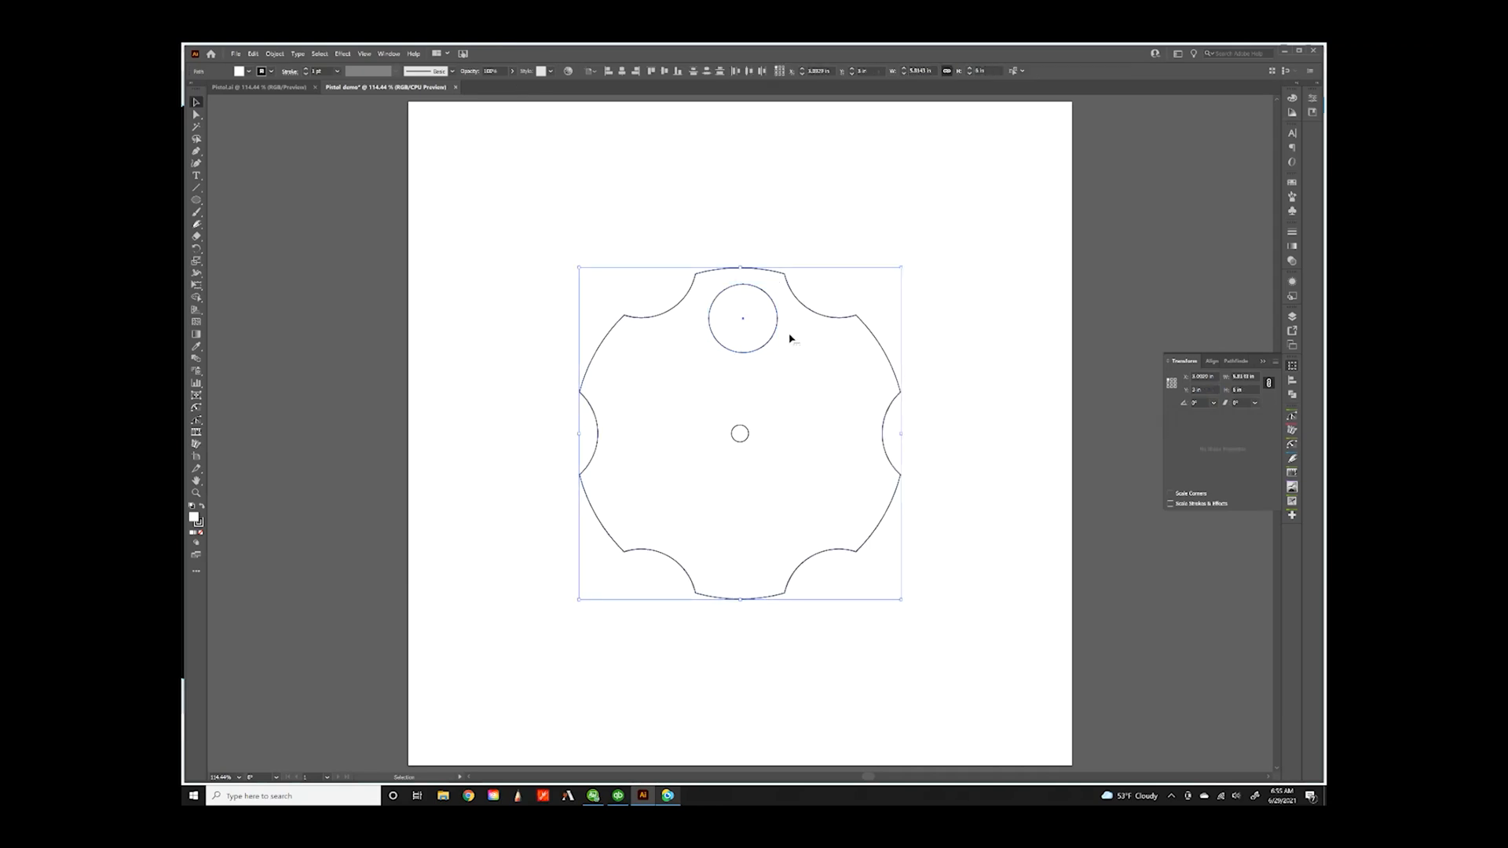
click(622, 70)
click(676, 177)
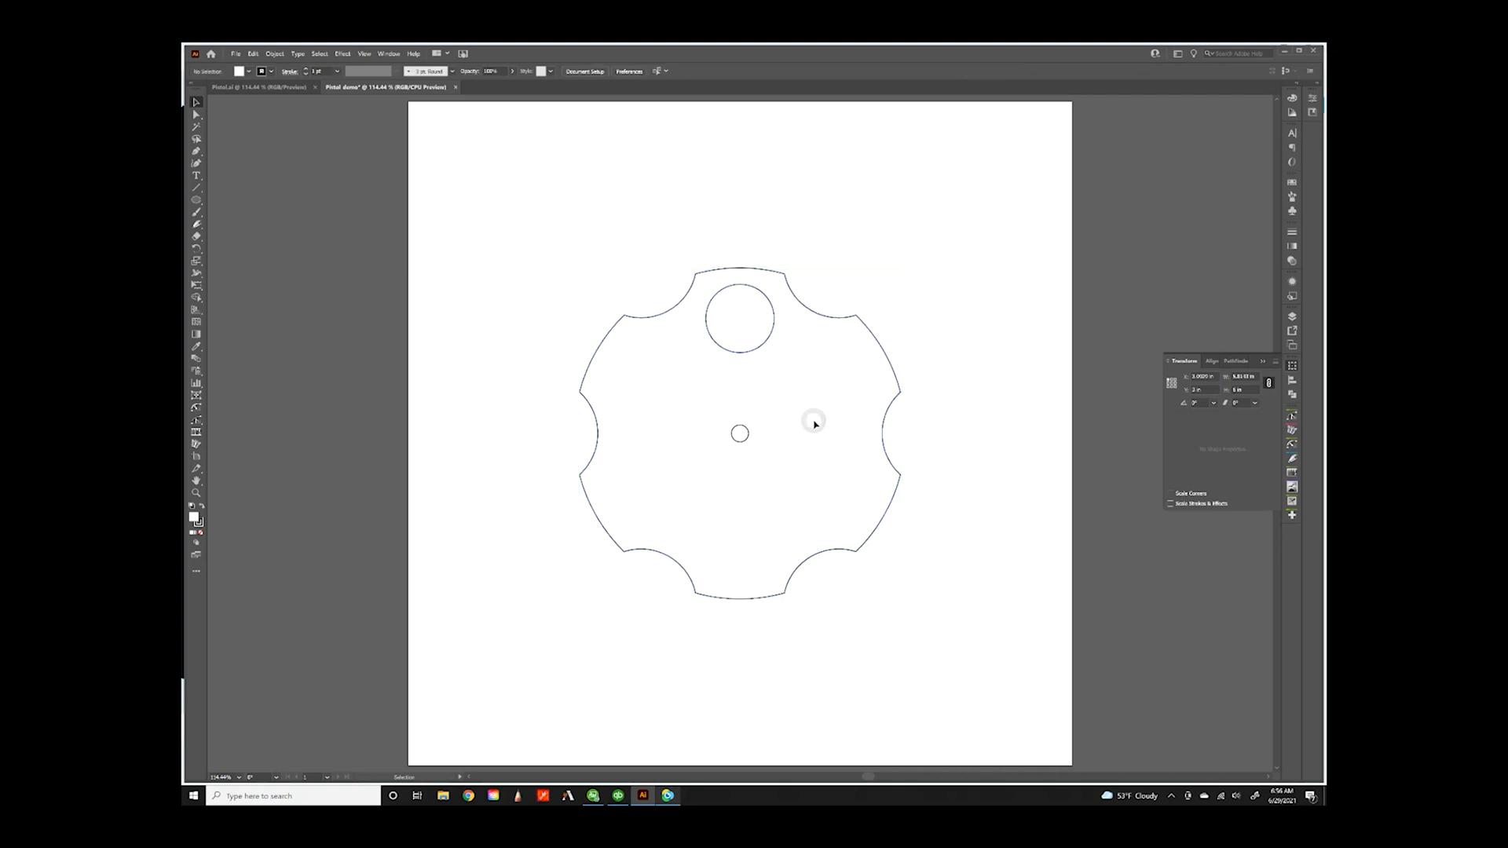
- Rotate copies of the 1.25 in circle by 60° around the center circle's midpoint to complete a ring of six
click(748, 318)
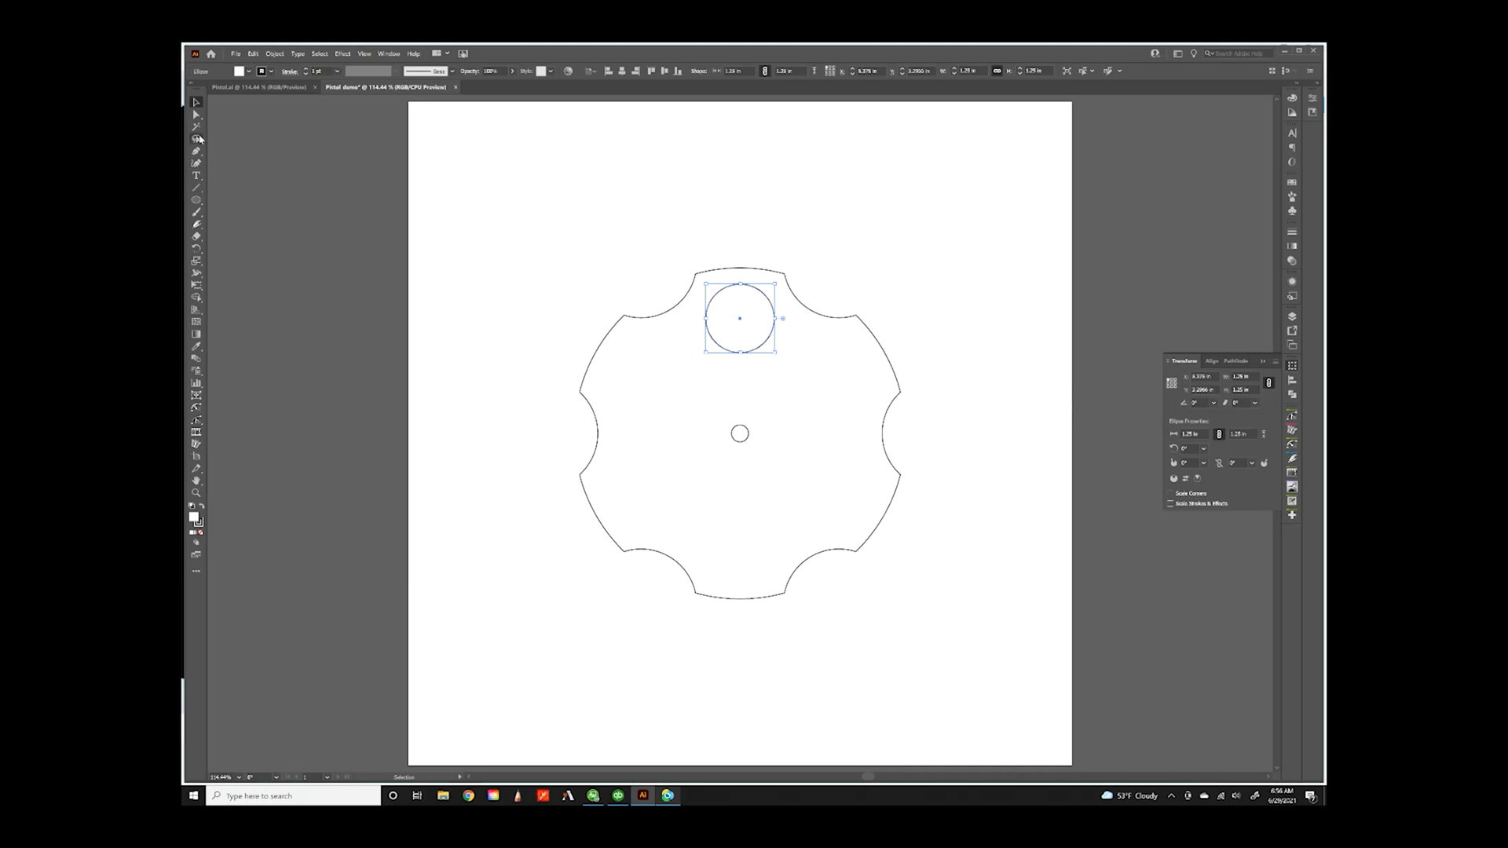
click(196, 248)
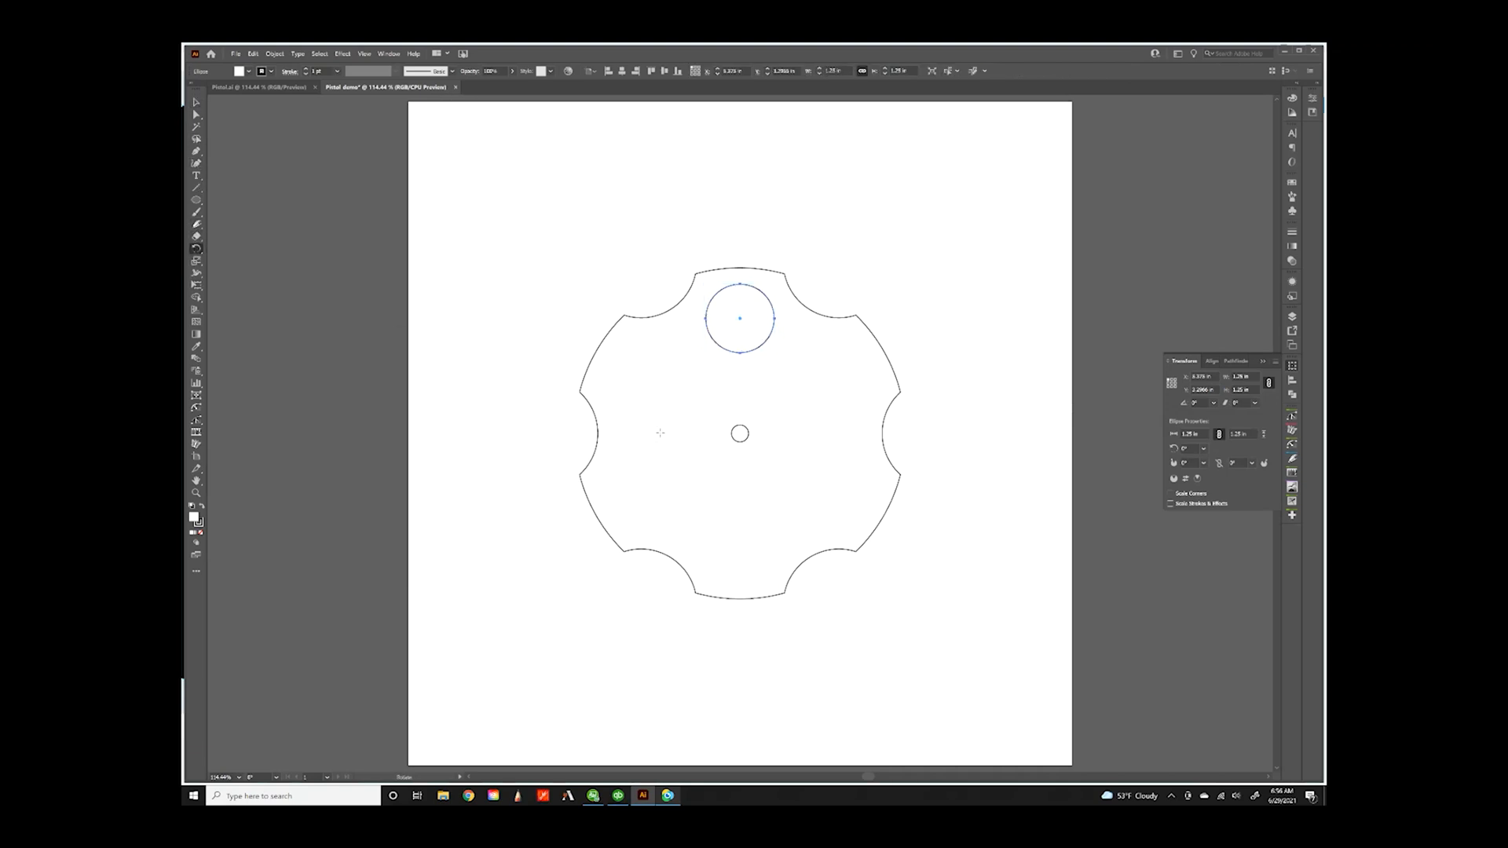
alt+click(741, 432)
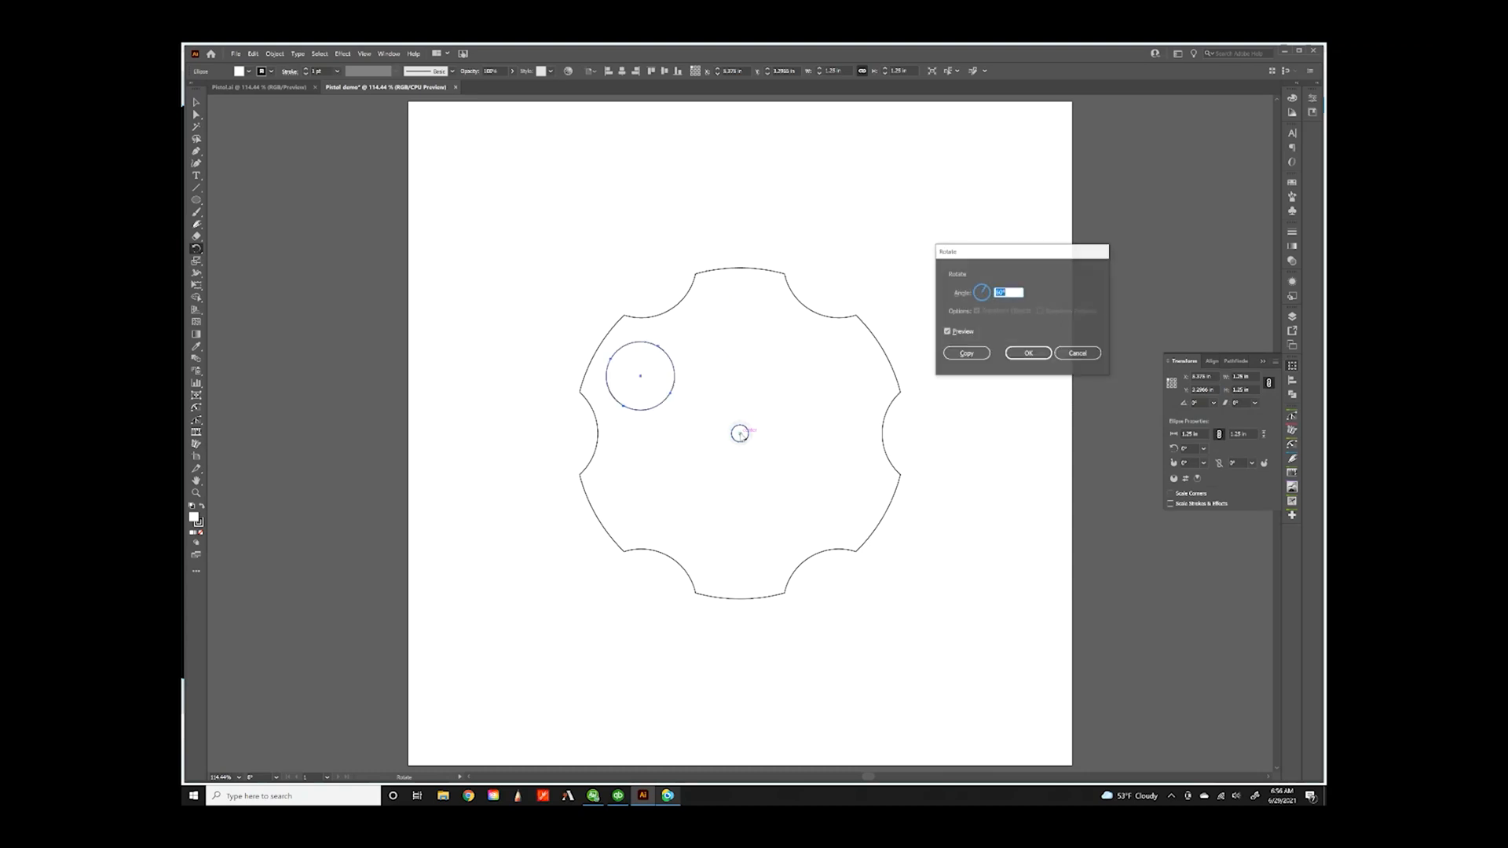
click(955, 355)
key(ctrl+d)
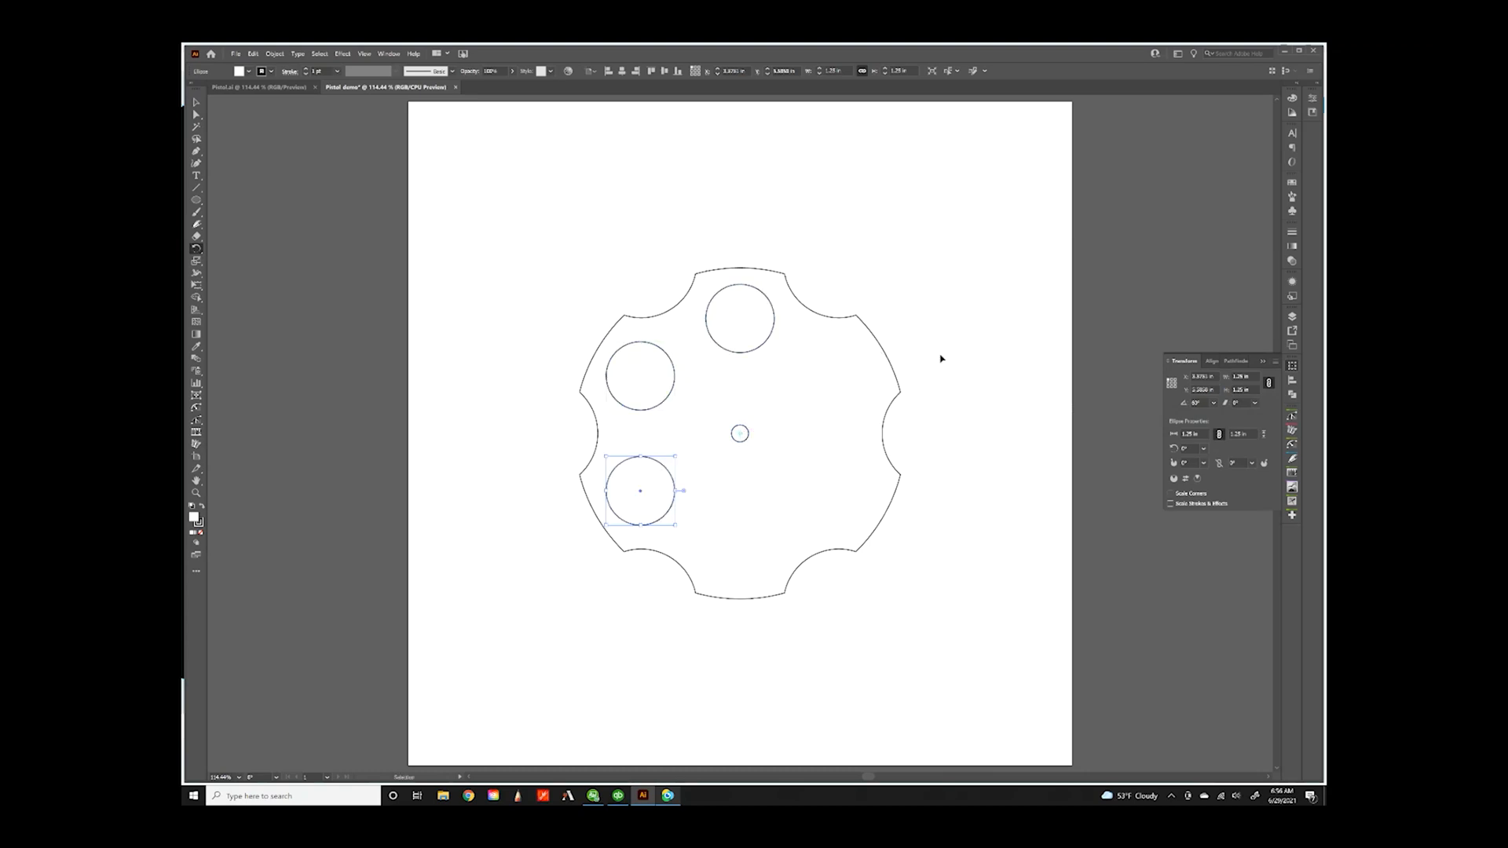
key(ctrl+d)
key(ctrl+d)
key(ctrl+d)
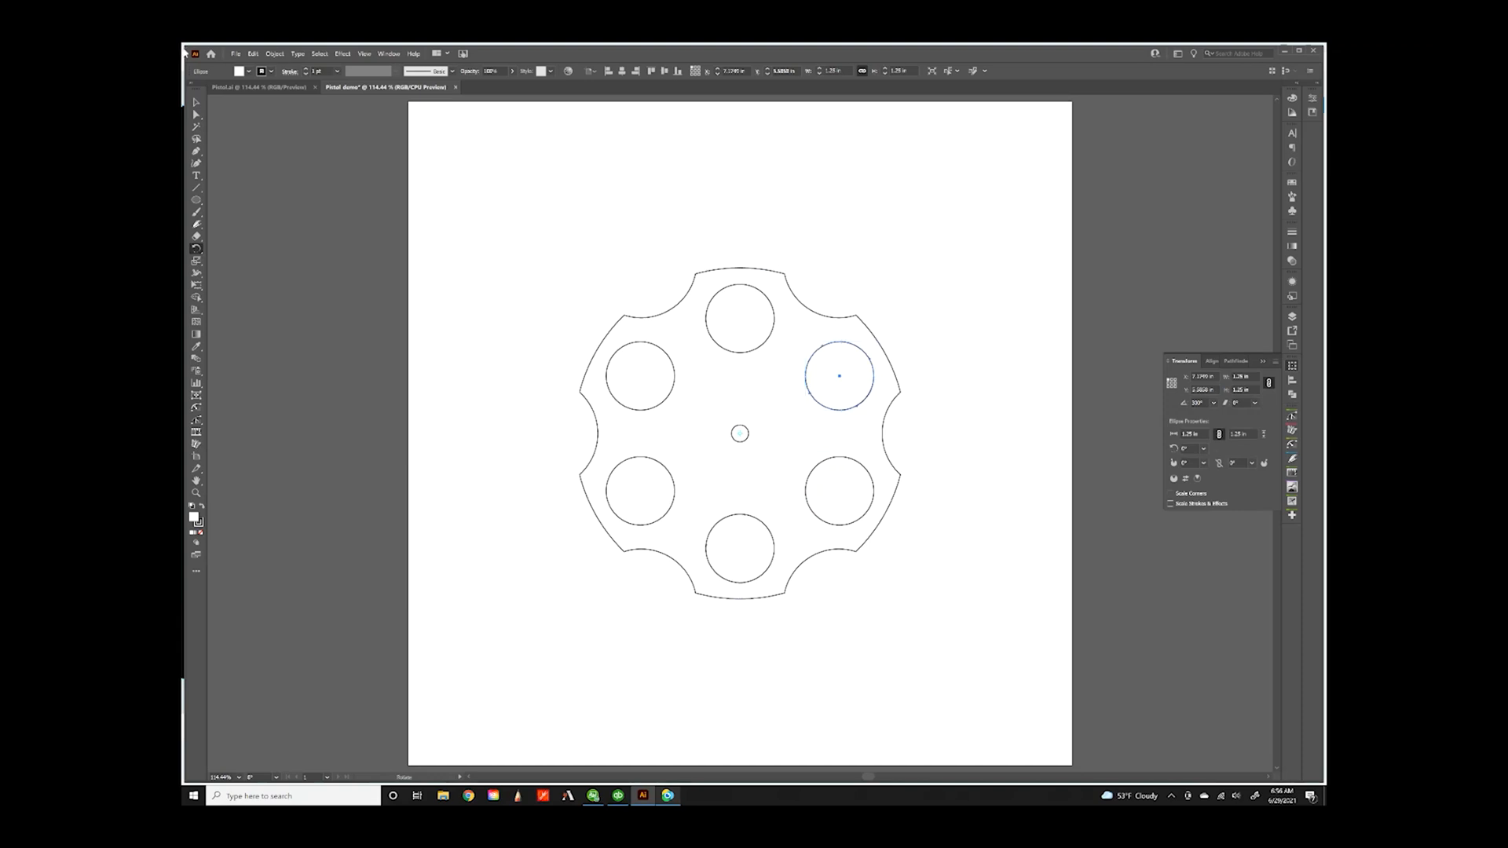
- Delete the small reference circle at the center of the shape
click(196, 102)
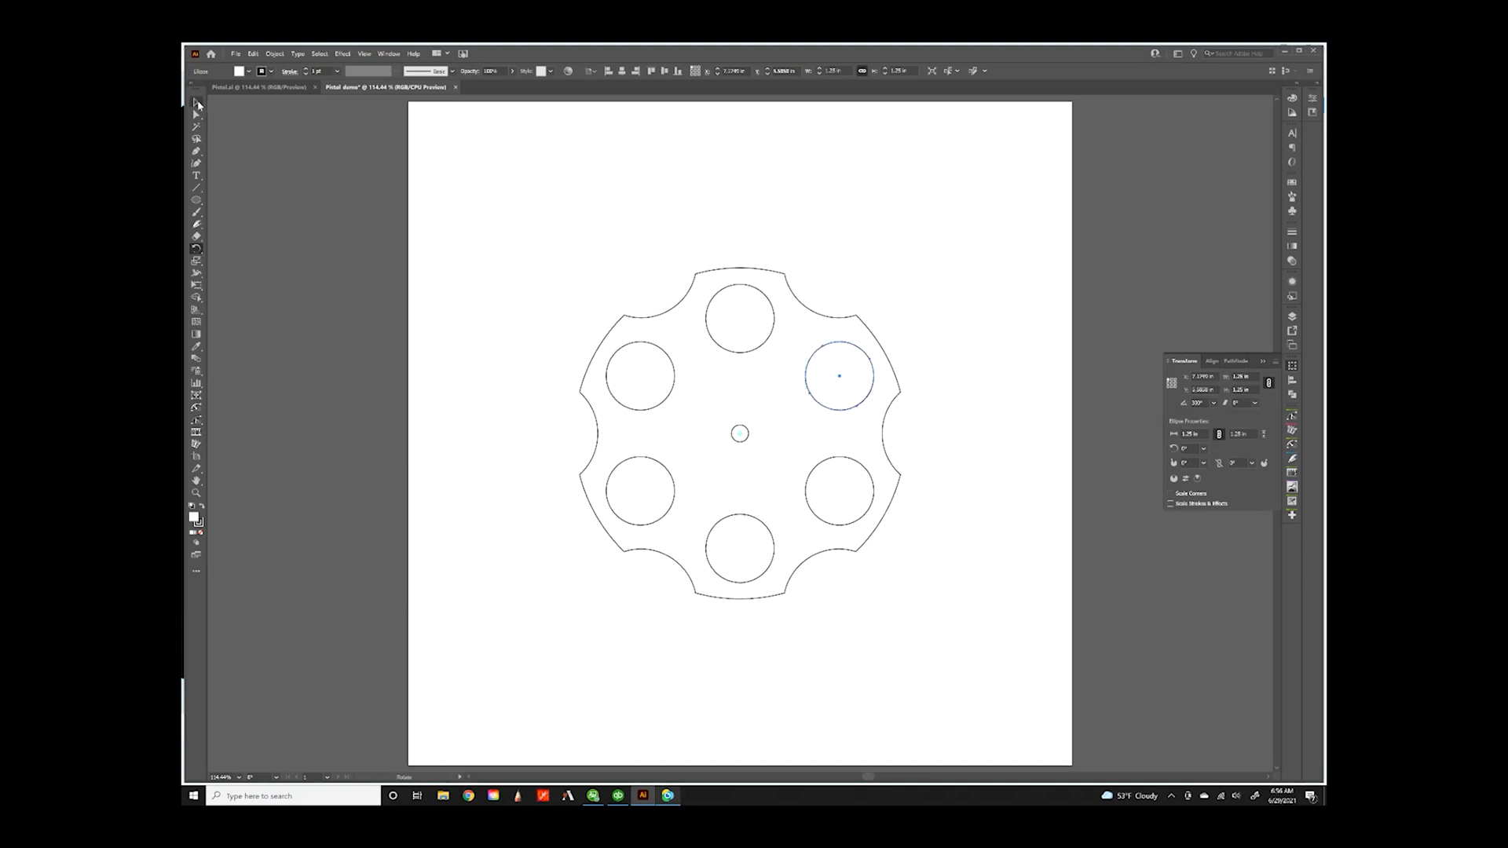
click(739, 434)
key(Delete)
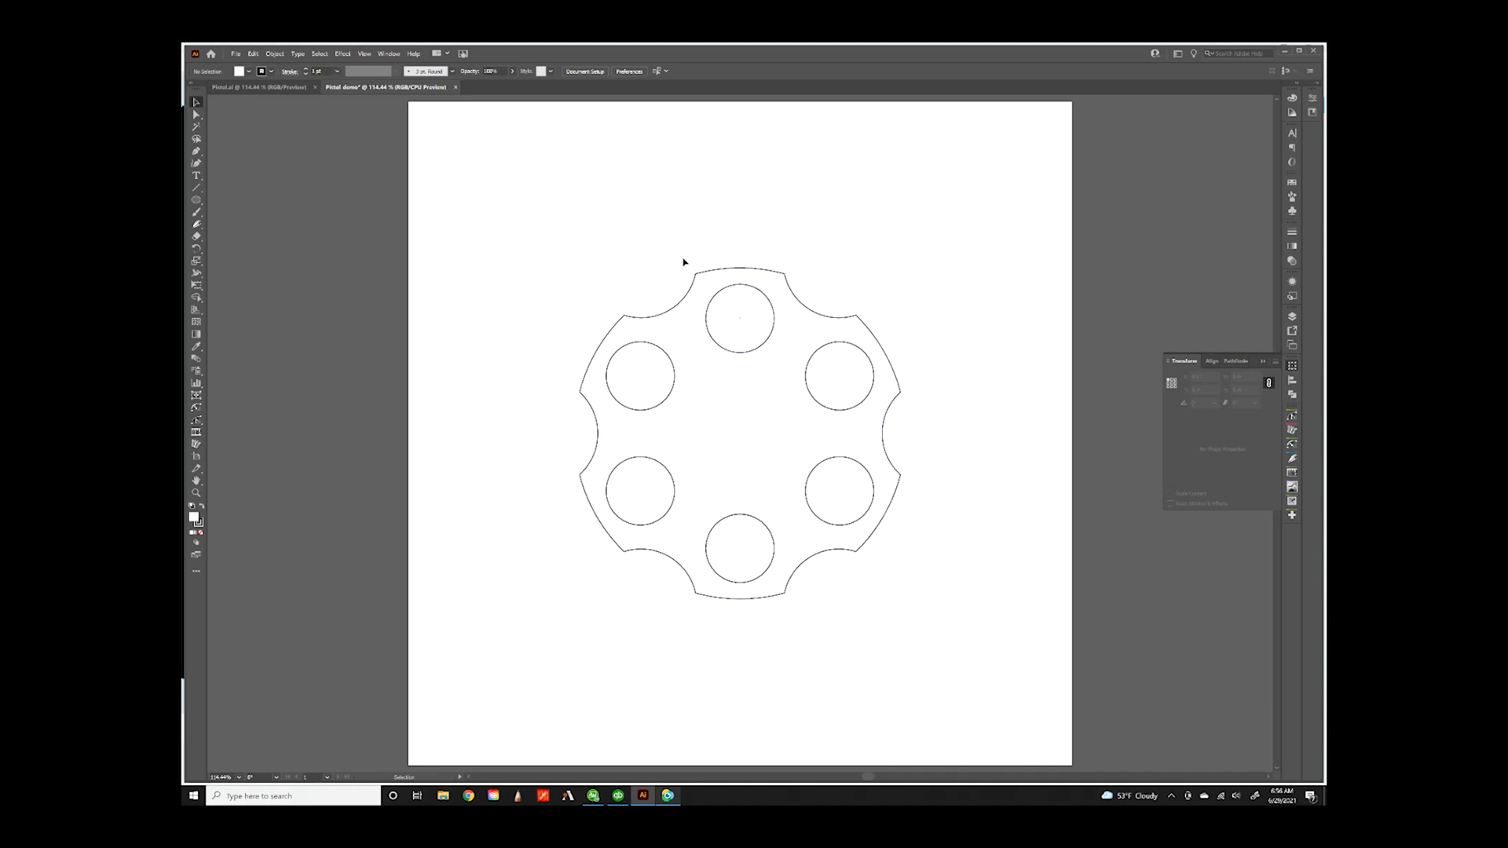
- Bring up the Pathfinder operations with the notched shape and all six circles selected, and clear the selection
drag(571, 247, 940, 660)
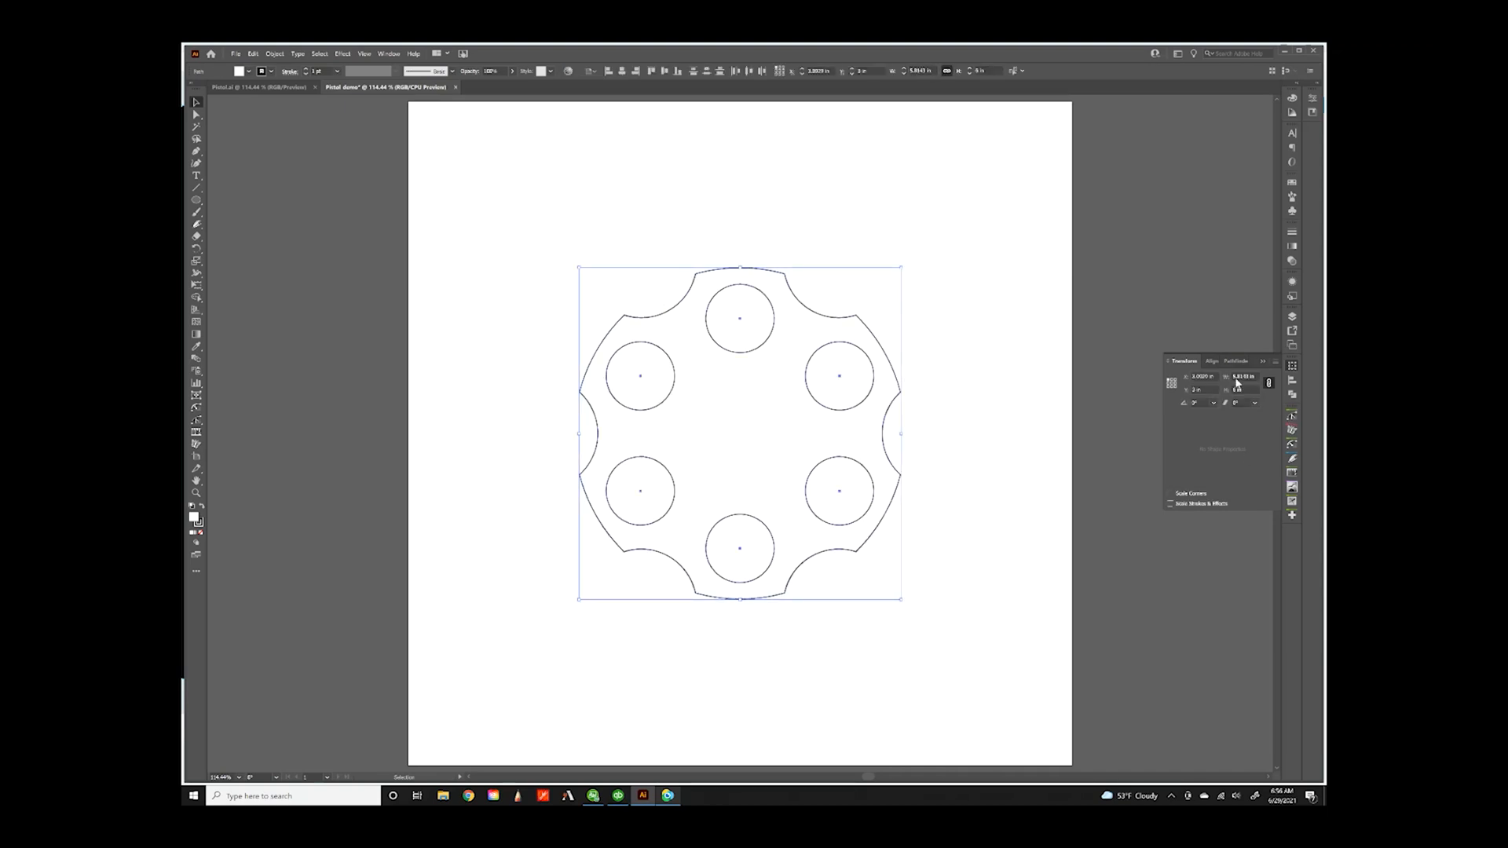
click(1292, 395)
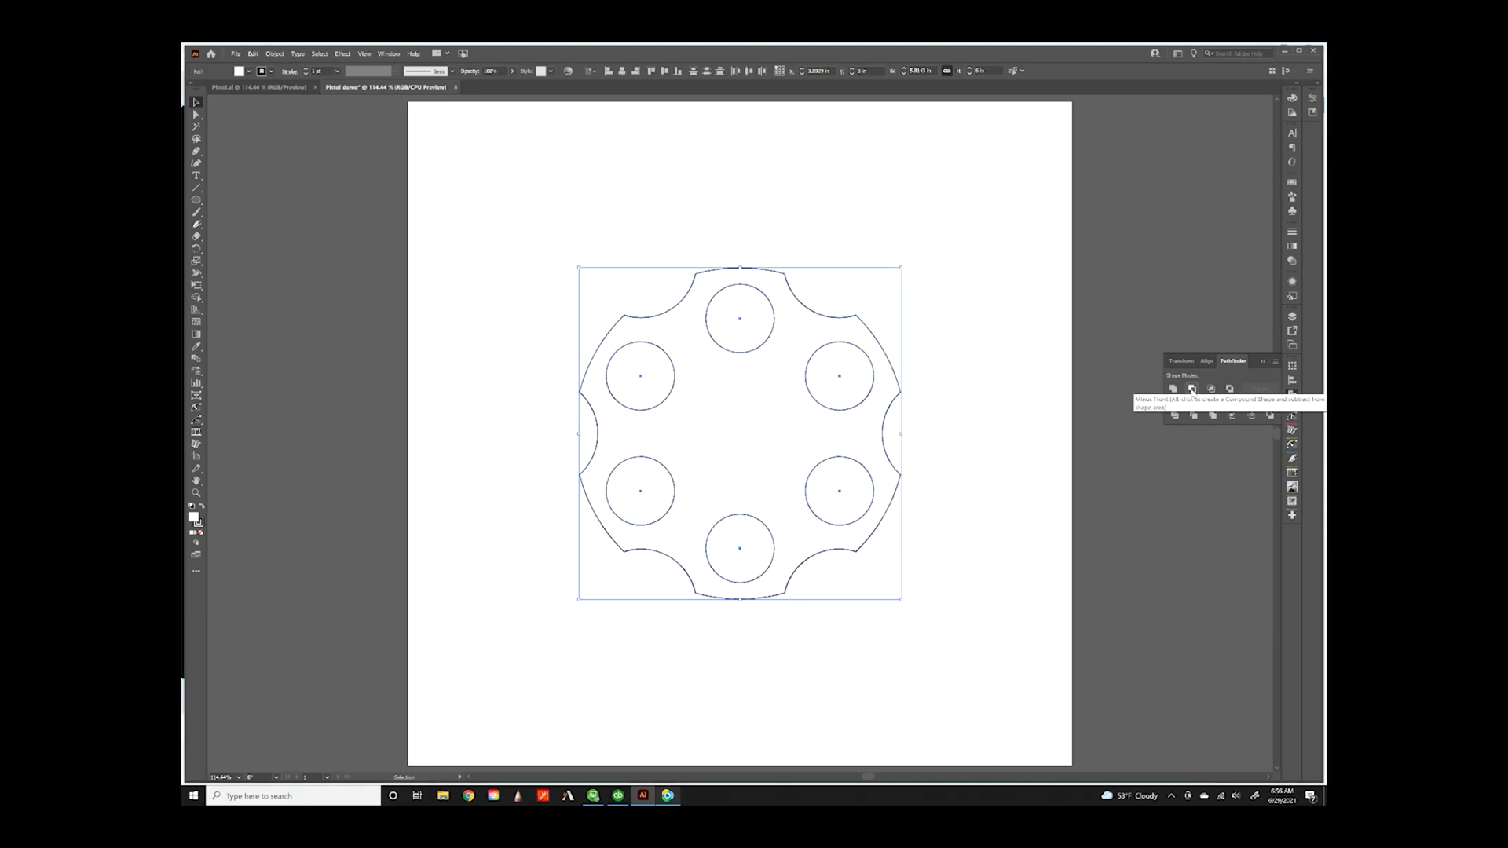
click(788, 172)
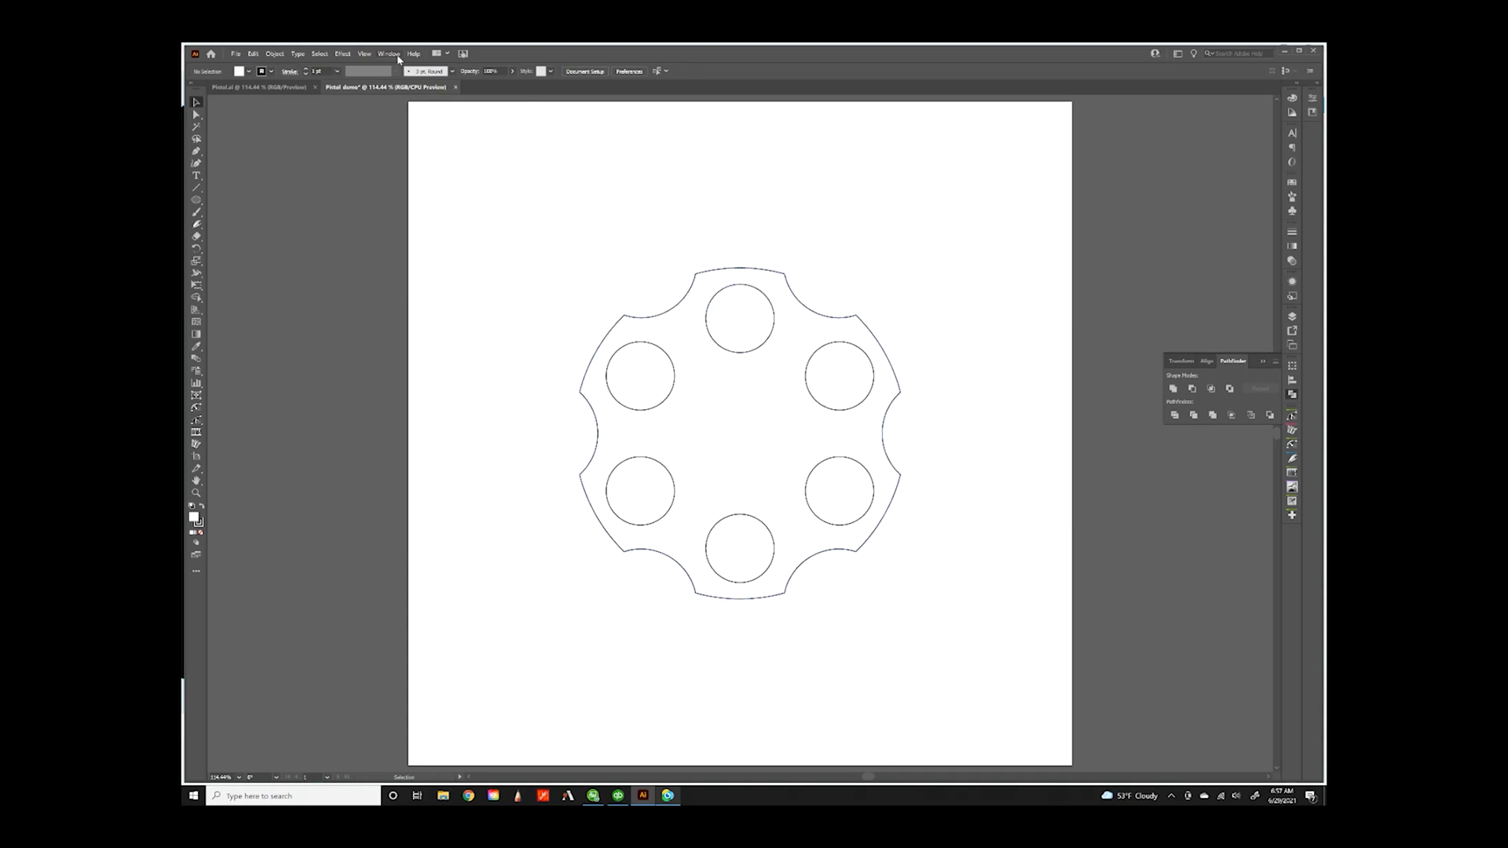
- Inspect the paths of the notched shape and its six circles in Outline view and return to Preview
click(364, 54)
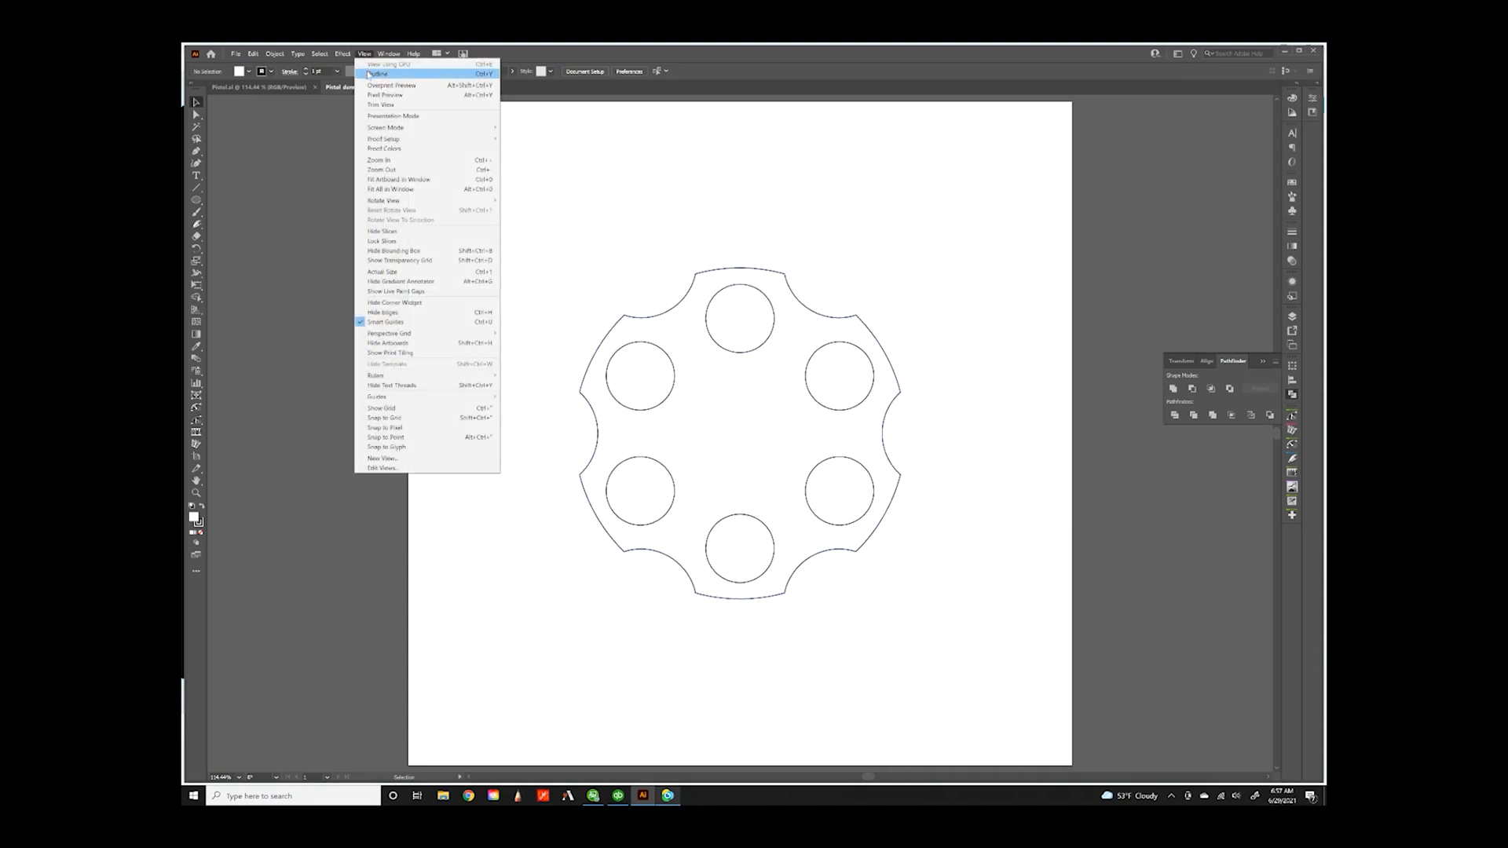
click(369, 73)
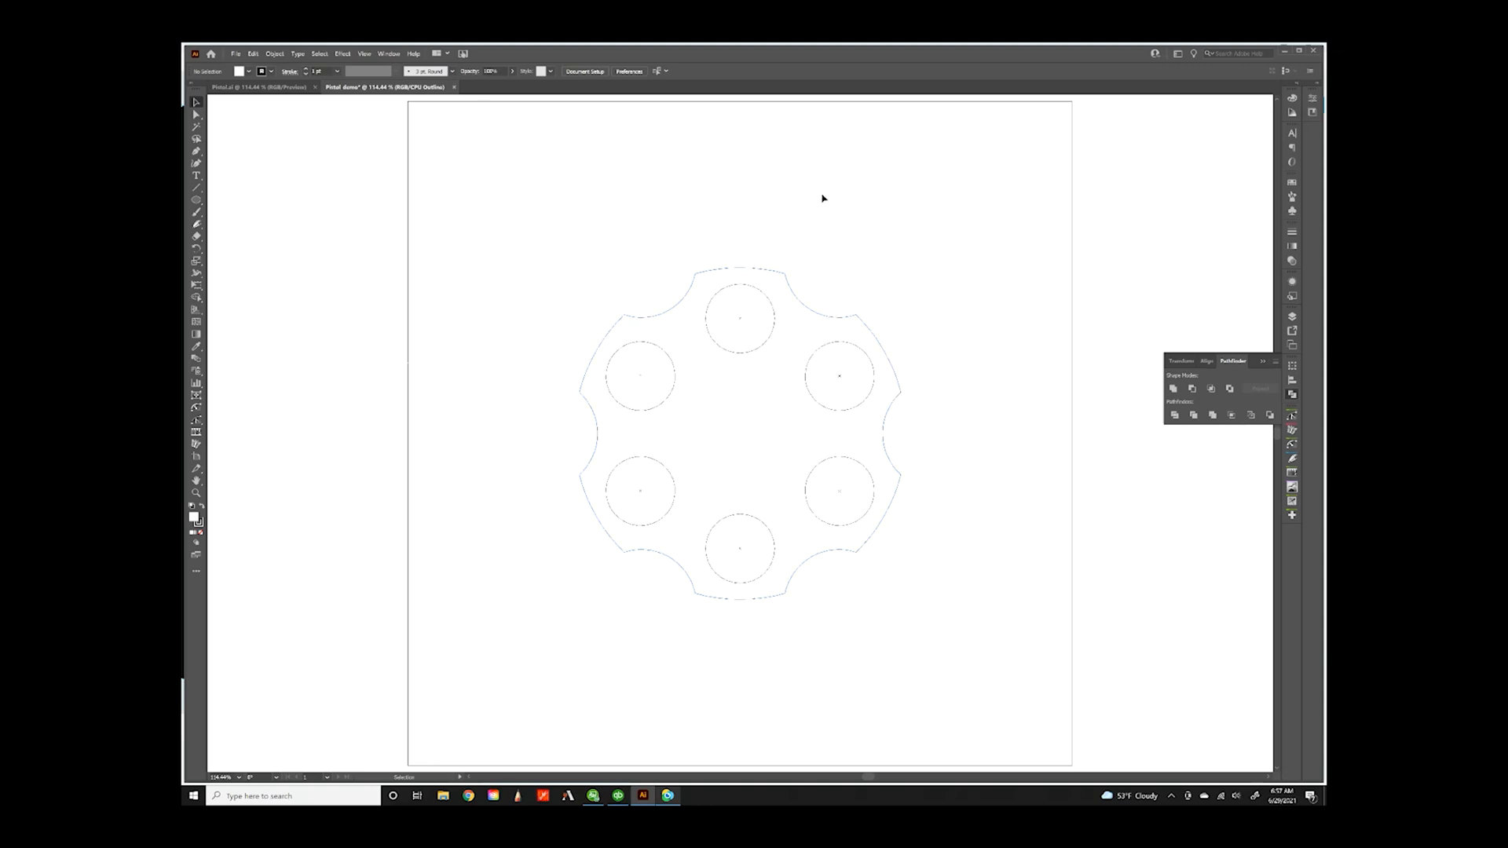
click(365, 53)
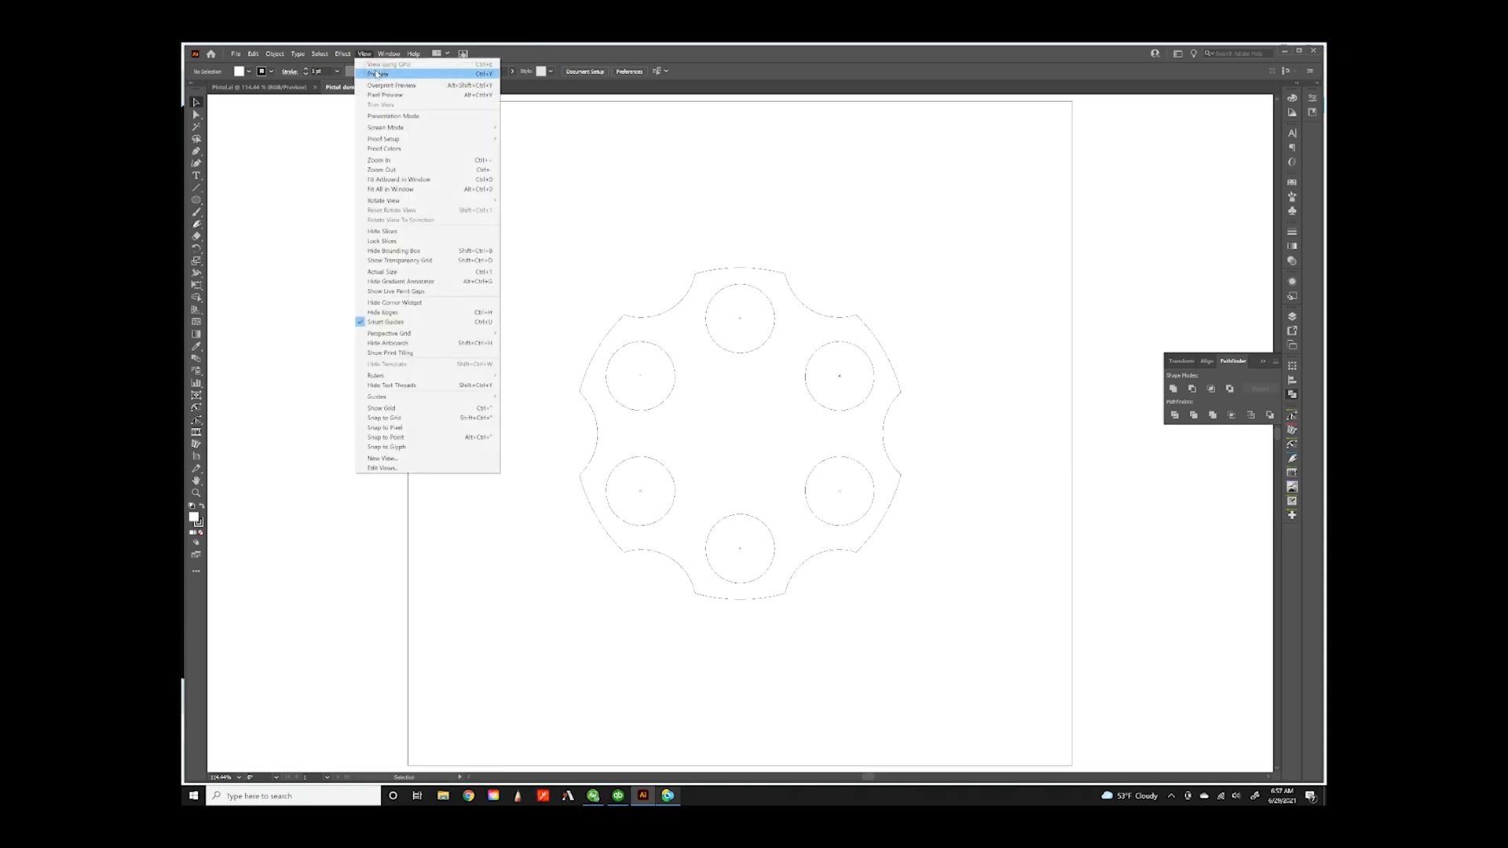
click(377, 74)
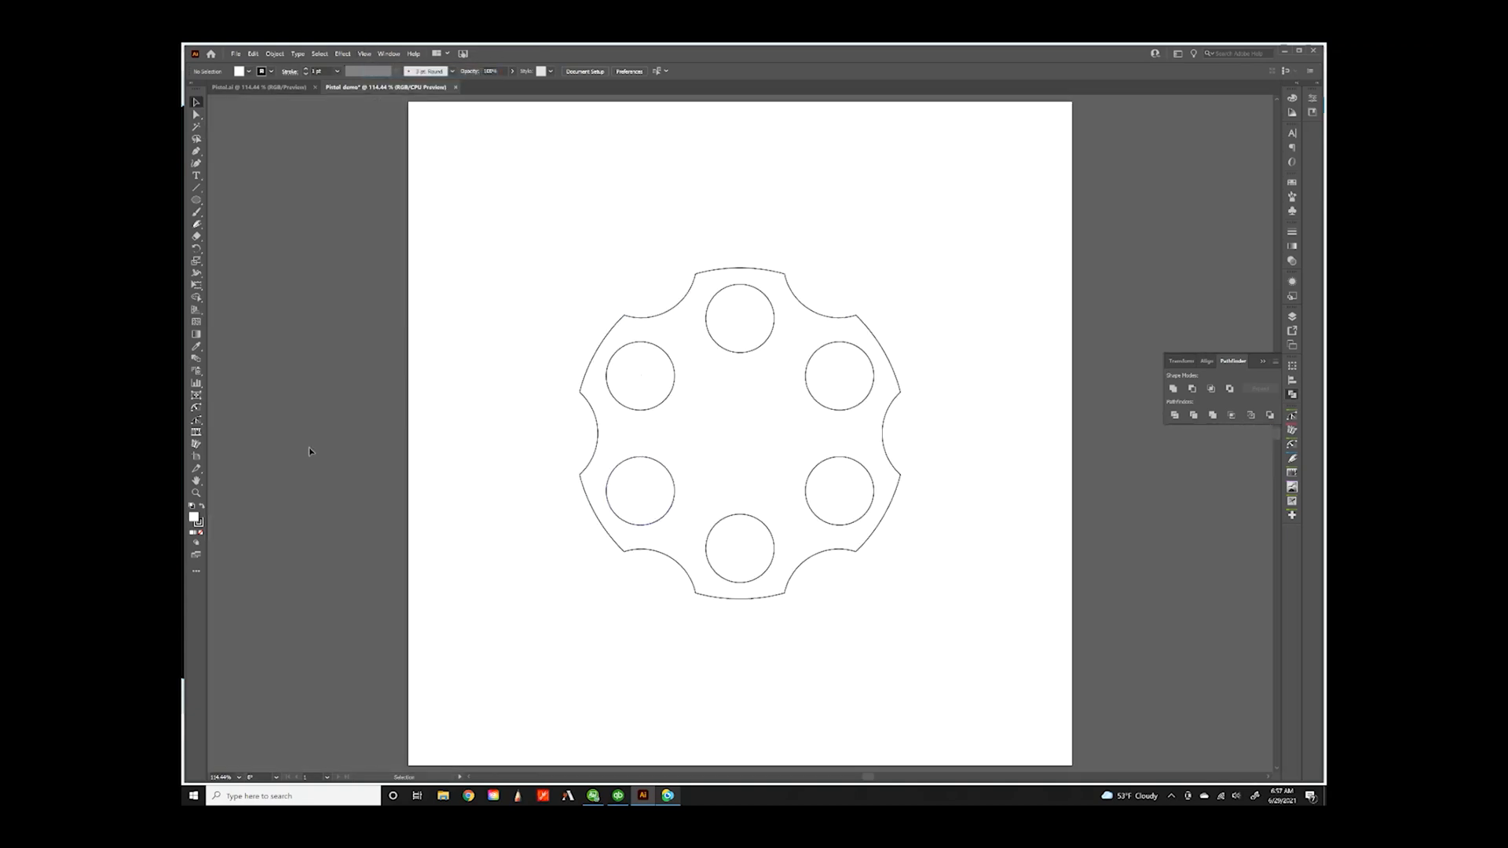
- Draw a rounded rectangle about 1.4 in wide and 0.26 in high, centered on the notched shape's top edge
click(196, 200)
click(197, 201)
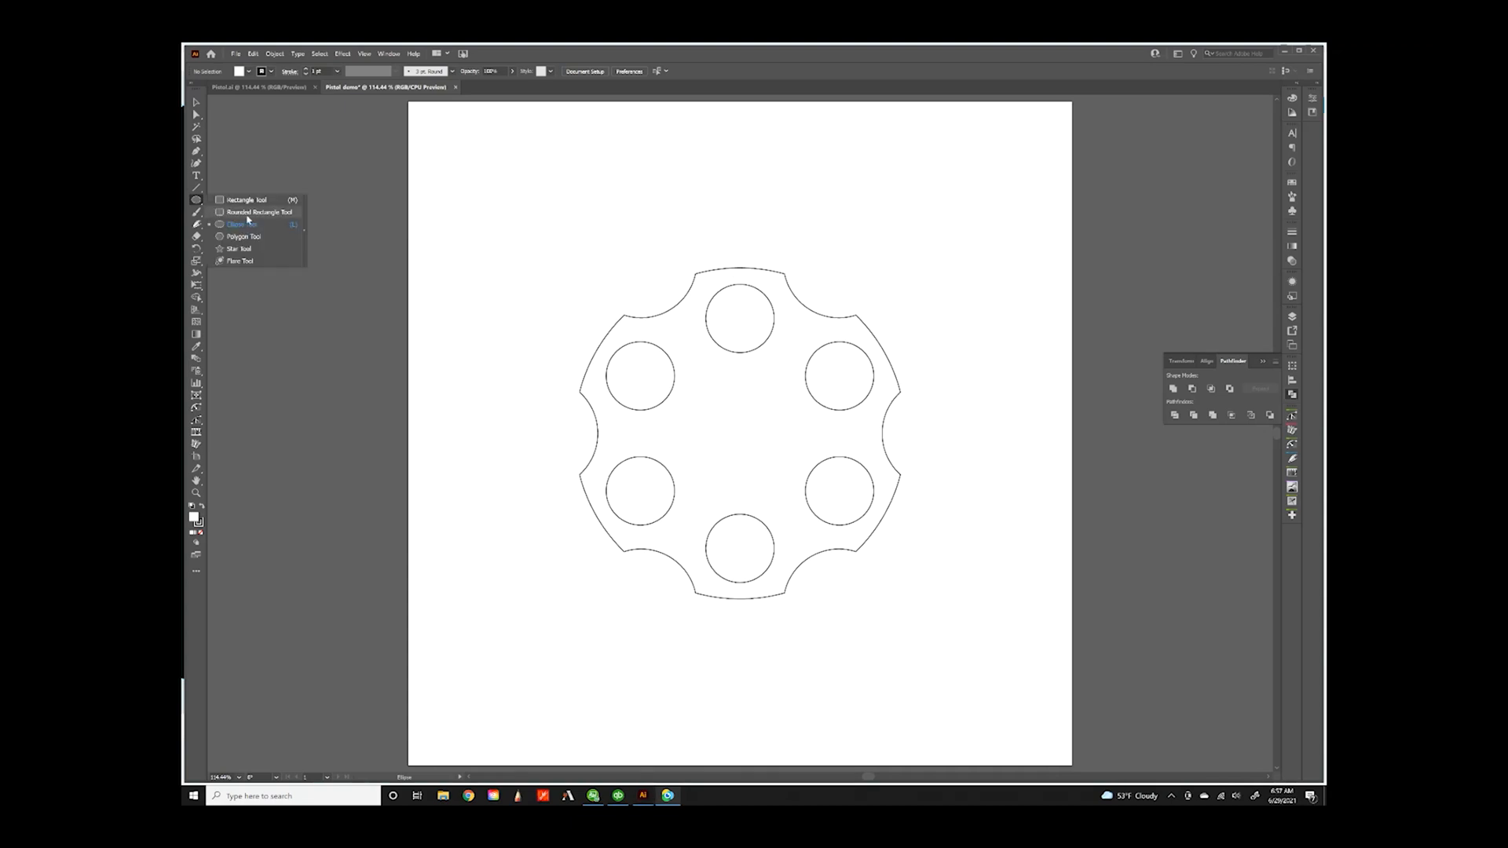
click(245, 213)
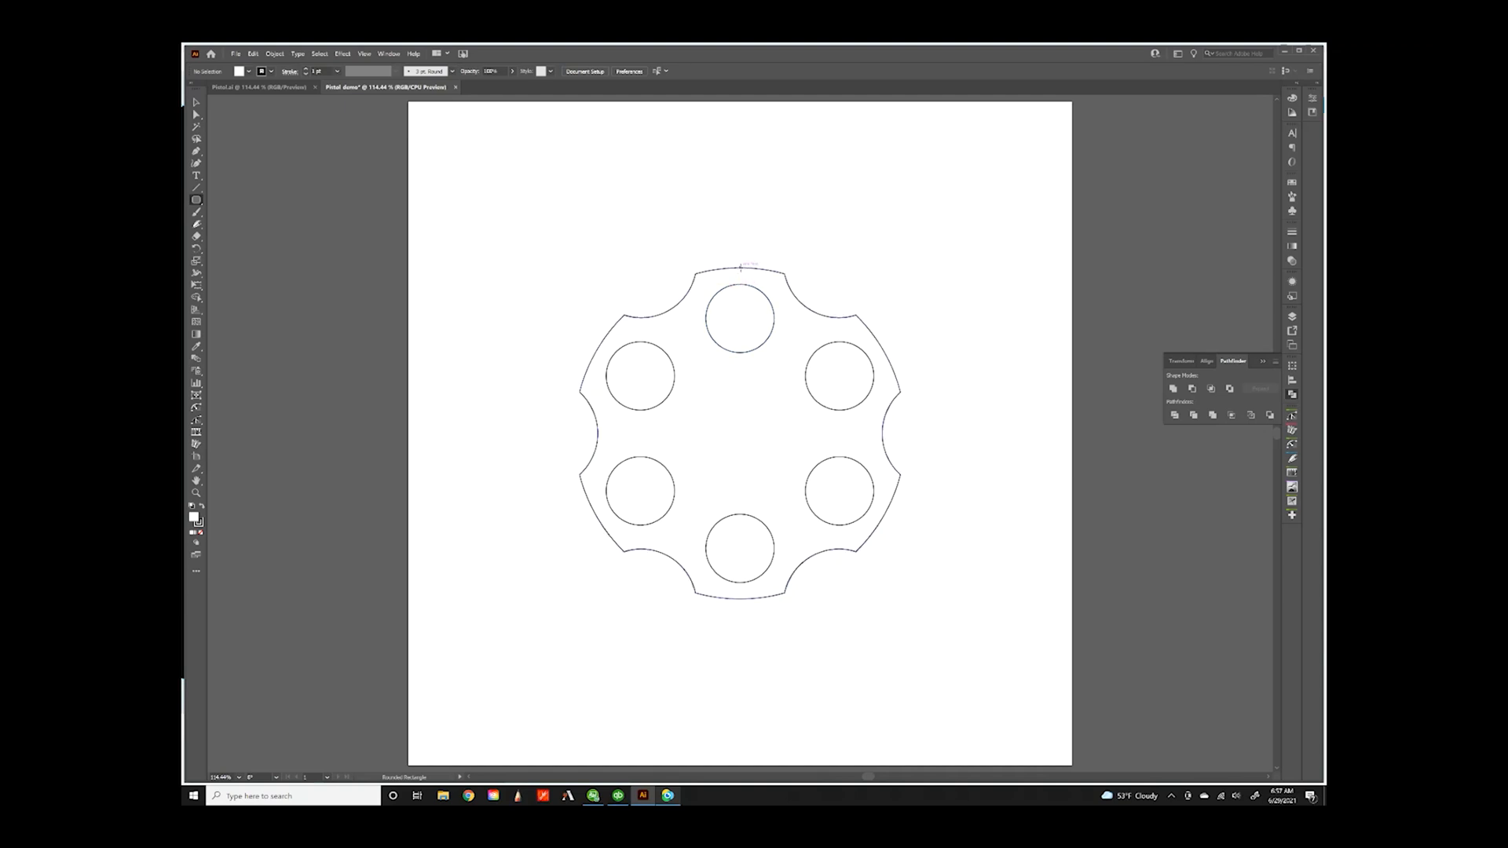
drag(740, 268, 702, 259)
drag(701, 259, 701, 260)
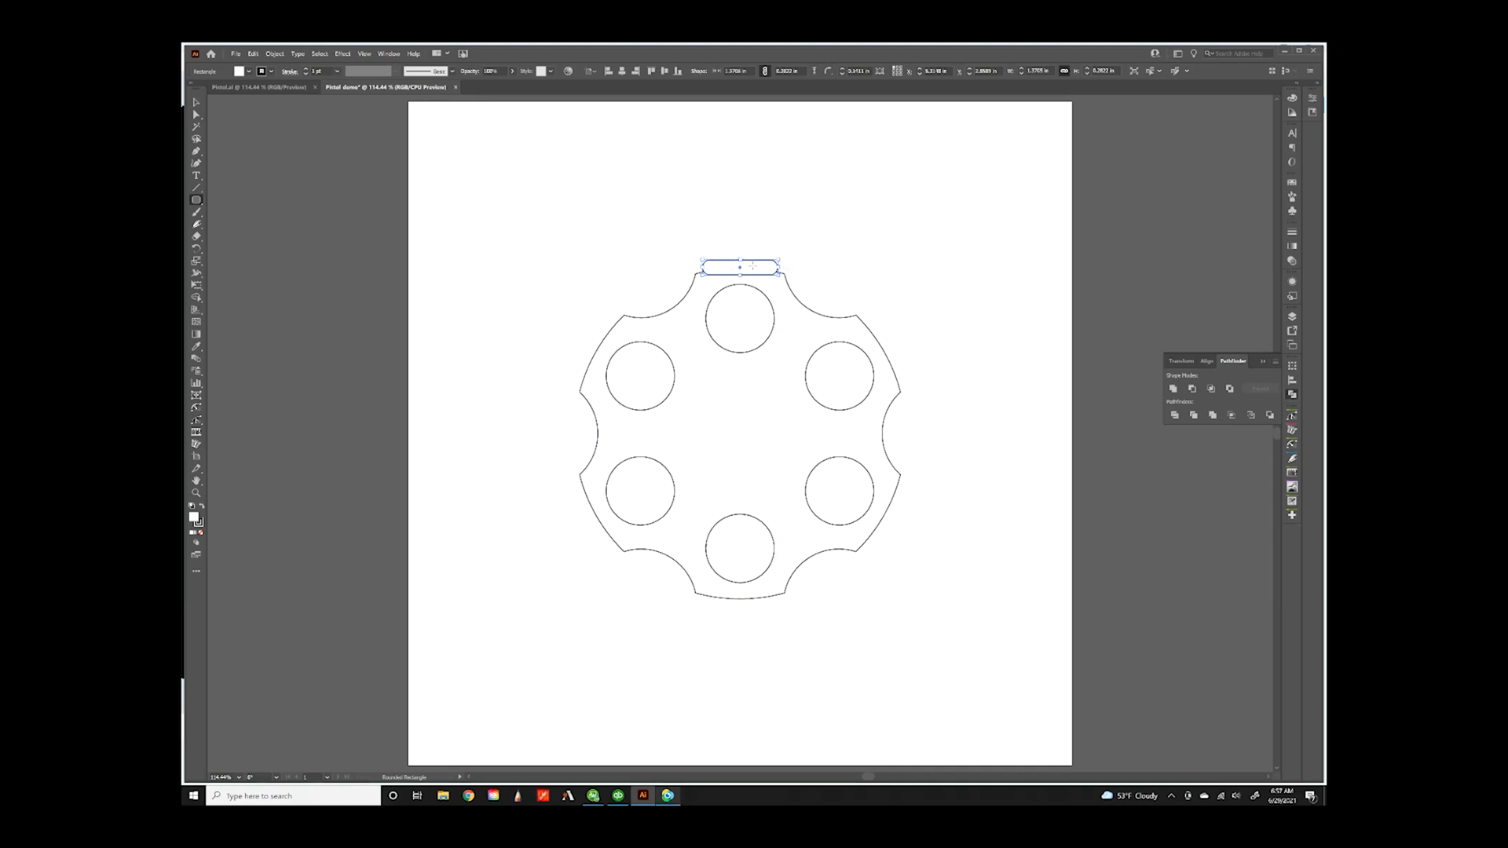
- Nudge the rounded rectangle down slightly so it sits between the notched shape's top edge and the top hole
click(197, 102)
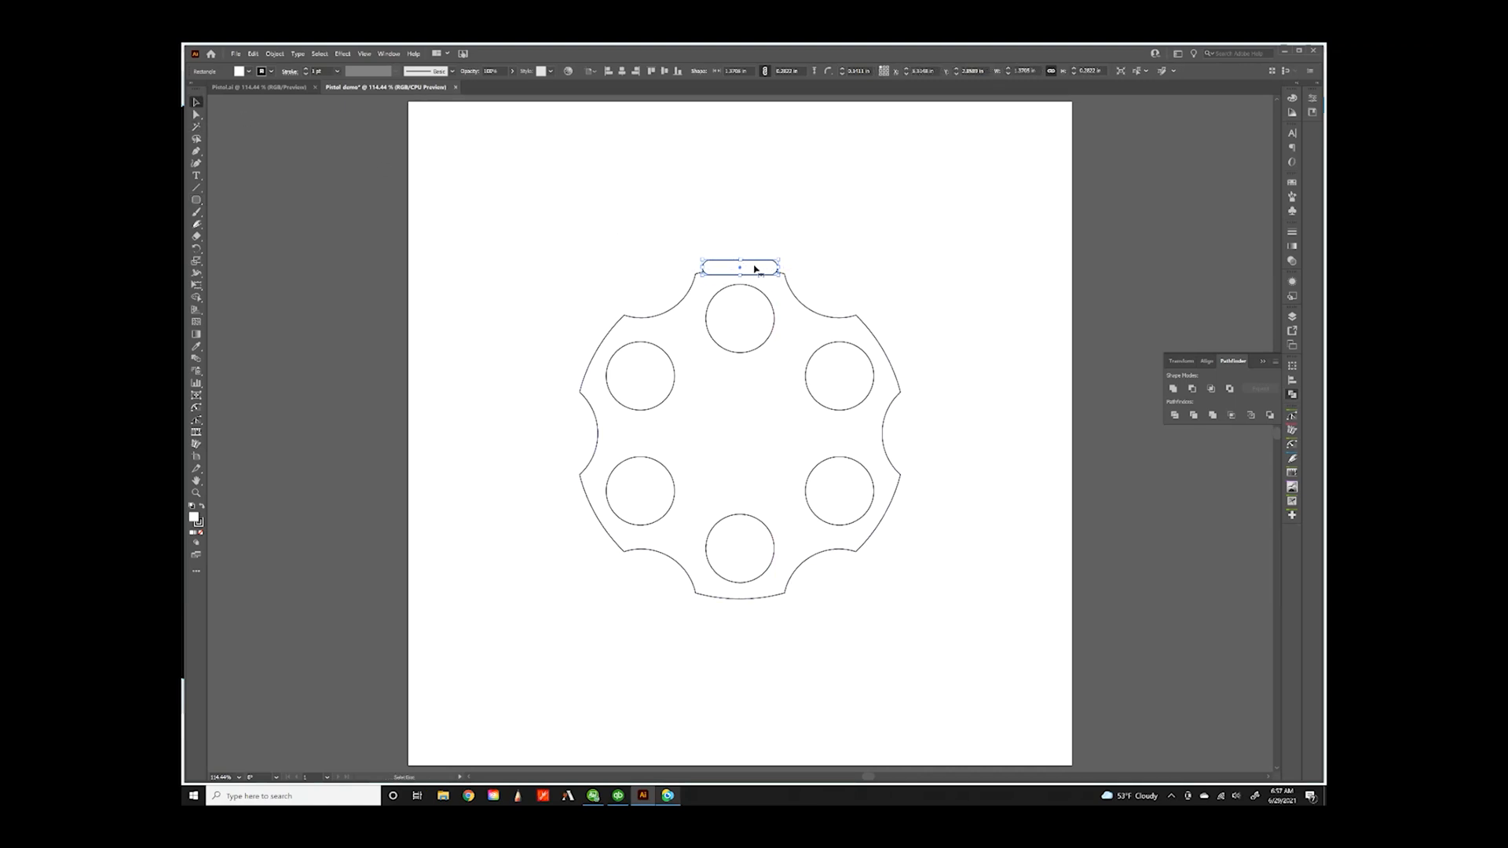
key(Down)
key(Down)
key(Down)
key(Down)
click(775, 236)
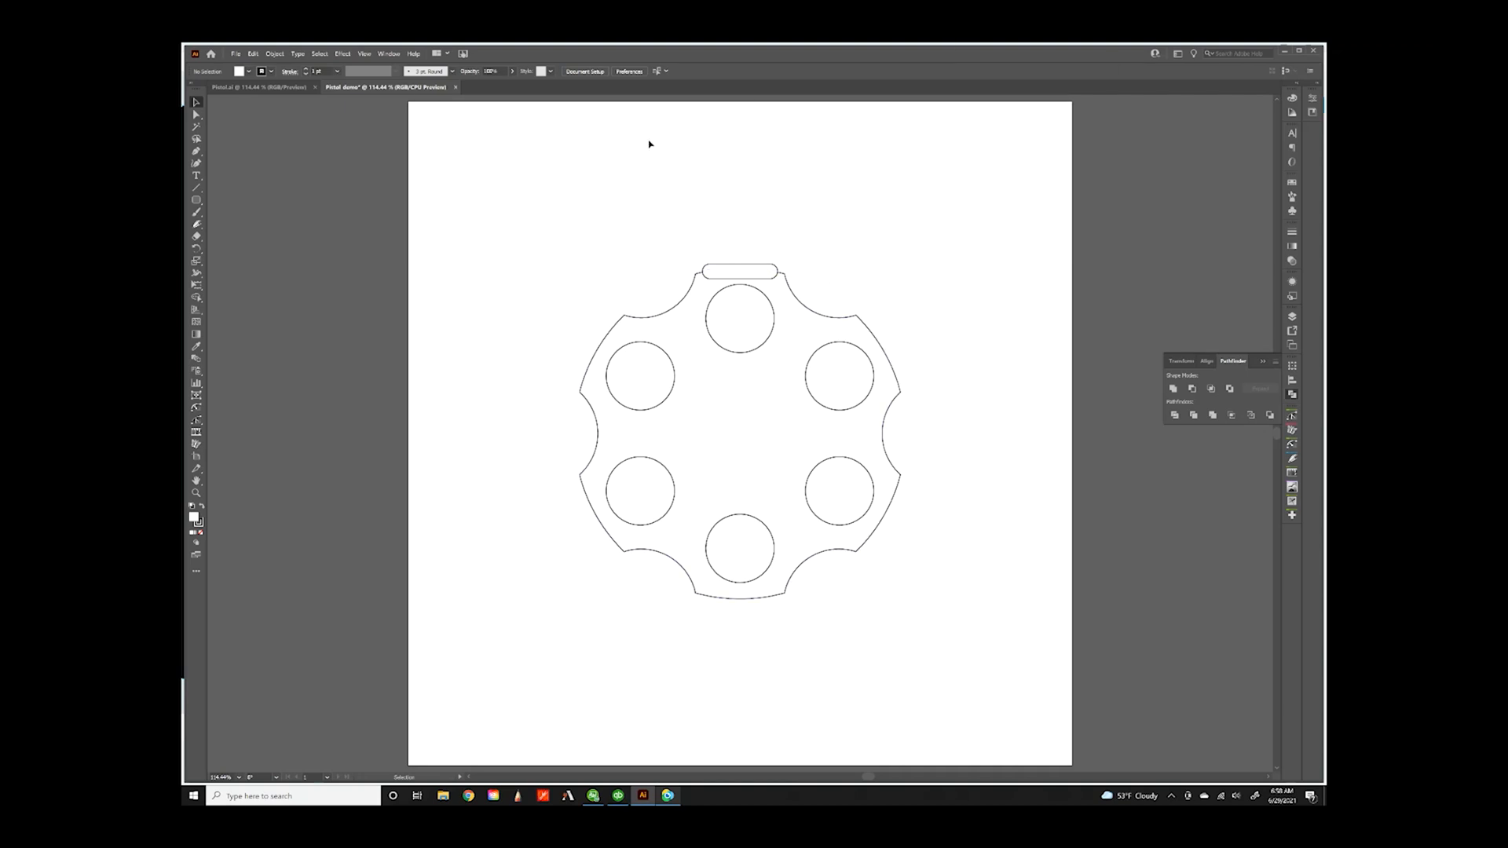
- Check how the rounded rectangle overlaps the notched shape in Outline view and return to Preview
click(367, 56)
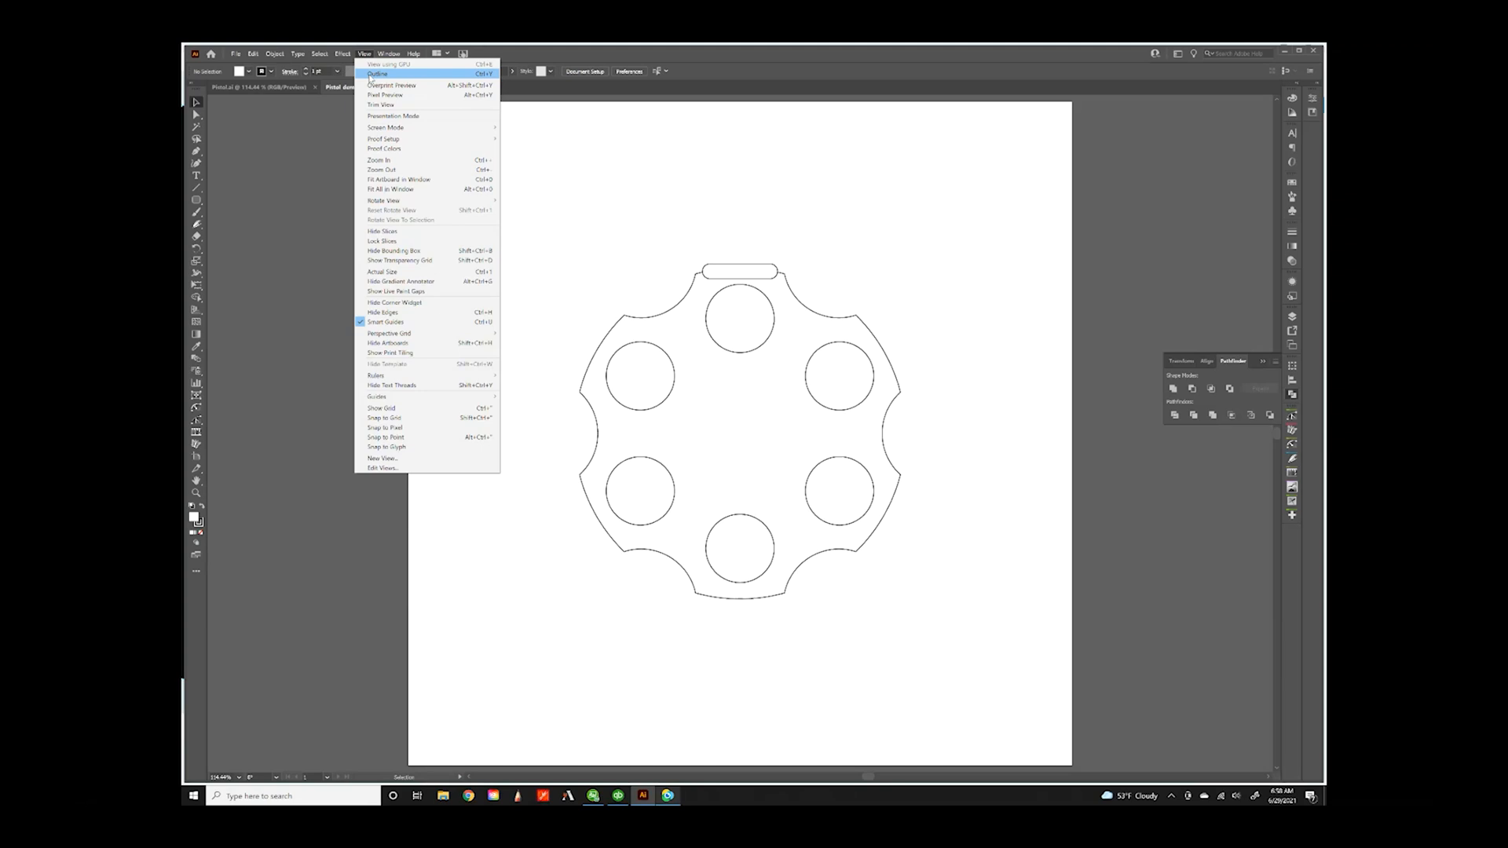
click(377, 74)
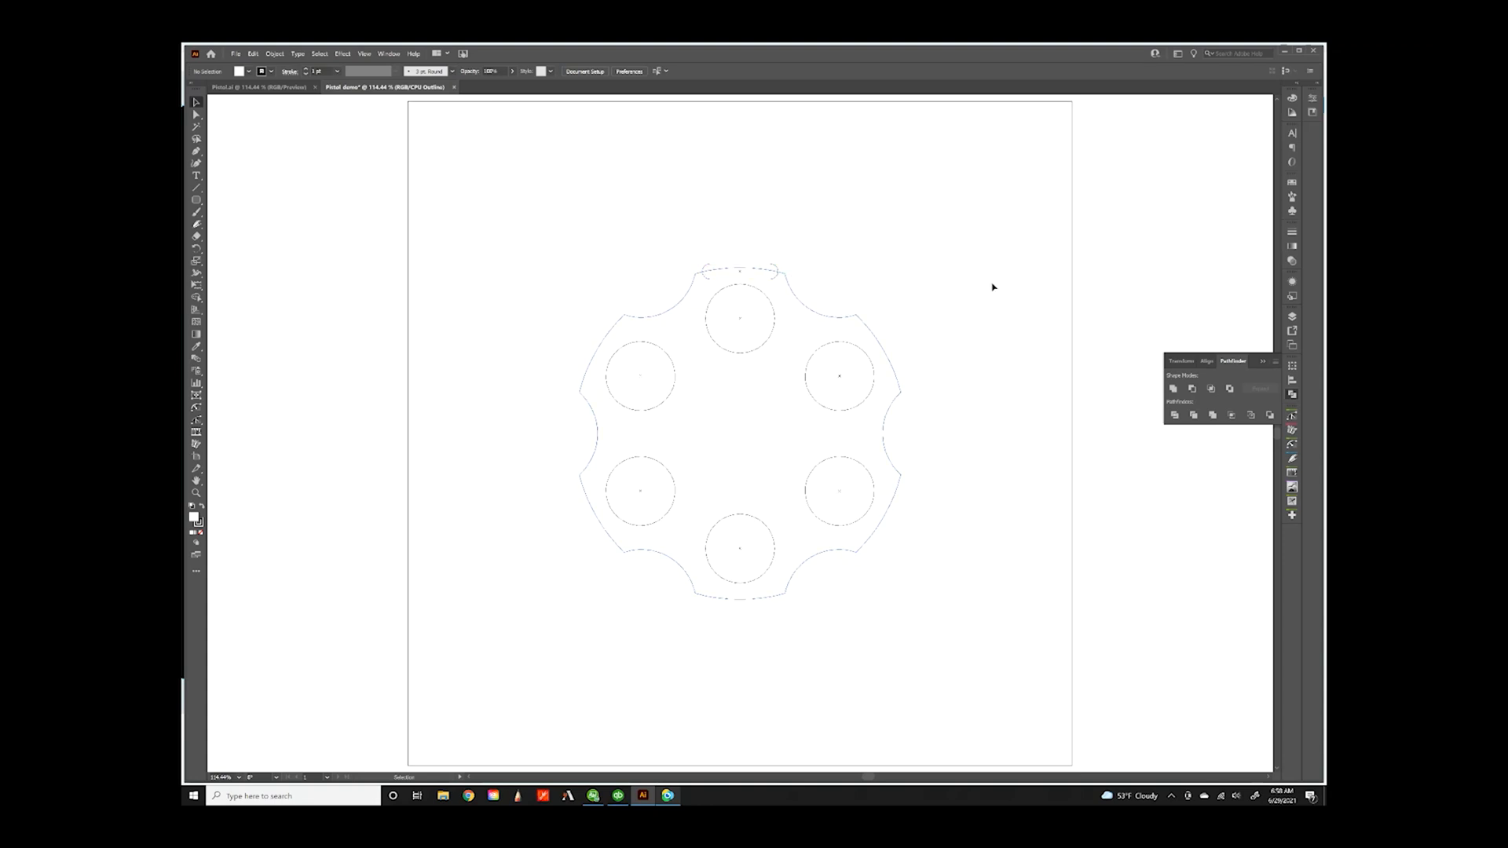
click(364, 54)
click(375, 80)
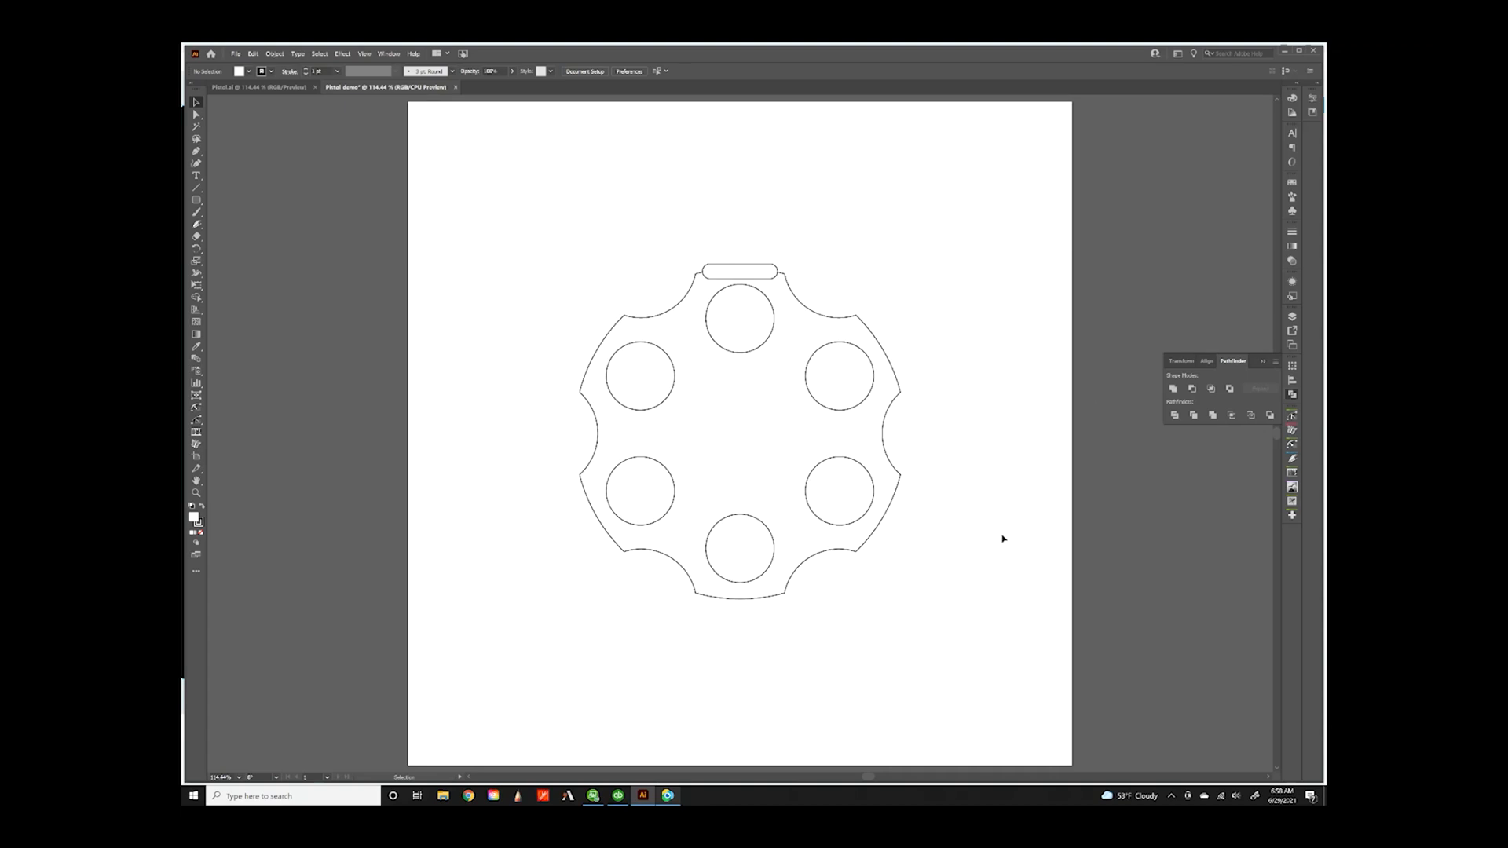
- Draw an upright rectangle about 0.25 in wide and 0.5 in high, centered on and rising above the rounded rectangle
drag(198, 203, 217, 202)
drag(739, 265, 733, 248)
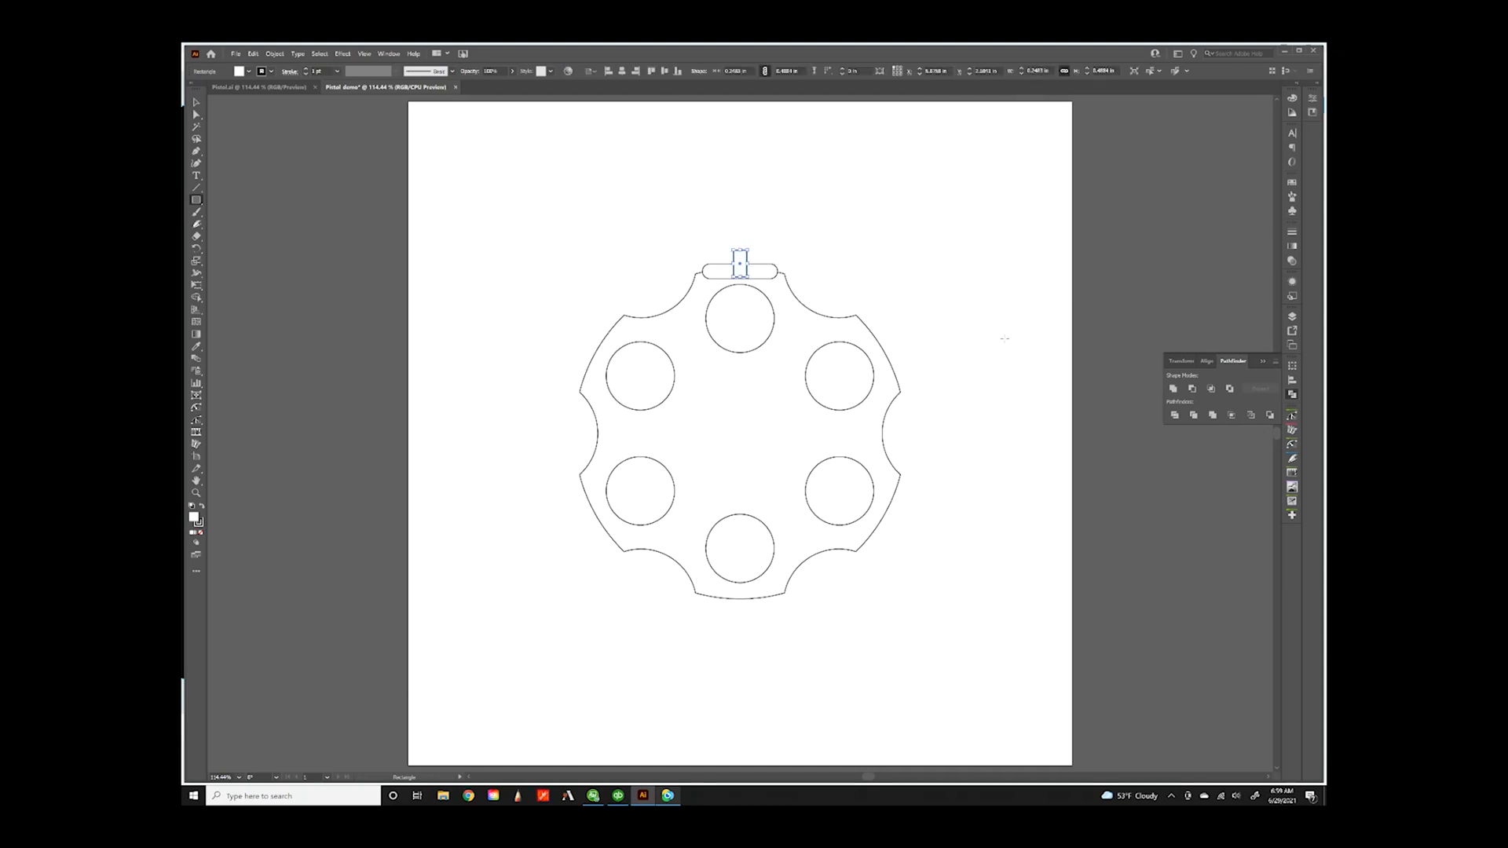
click(196, 102)
click(252, 134)
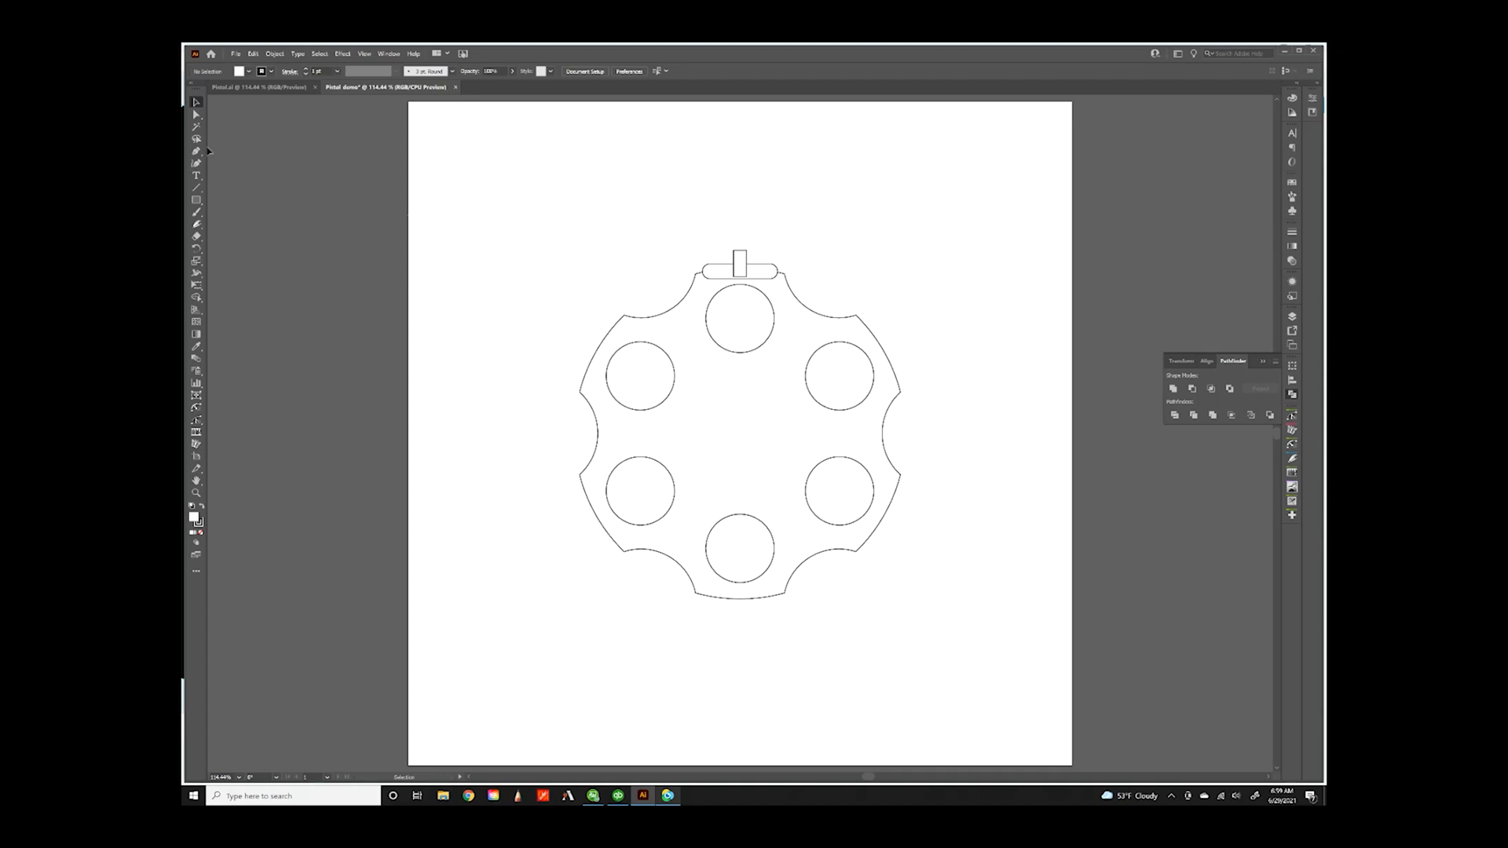
click(197, 115)
click(784, 273)
click(795, 297)
click(848, 246)
click(197, 102)
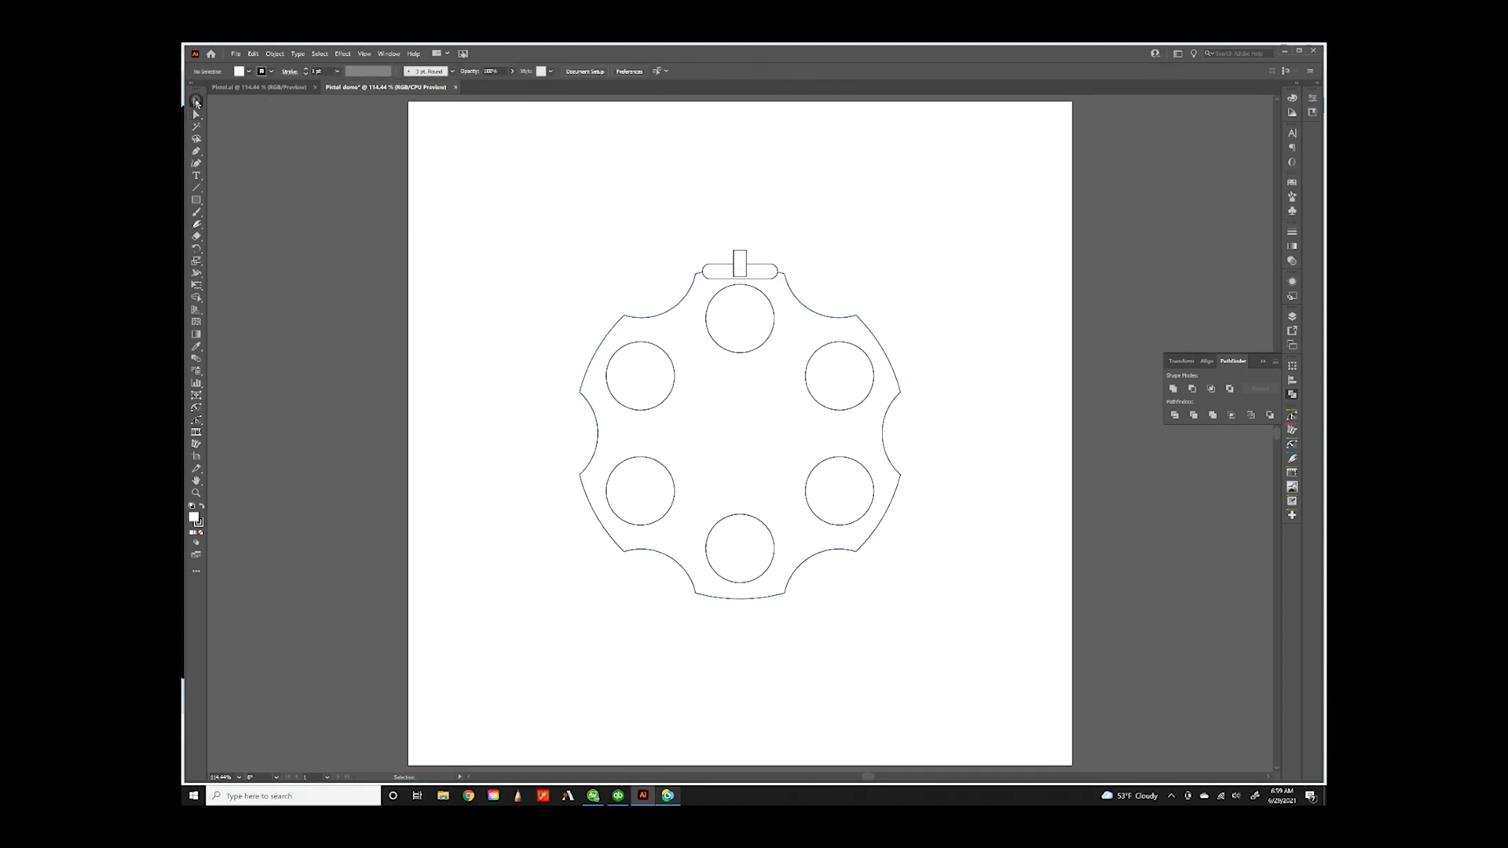
click(812, 311)
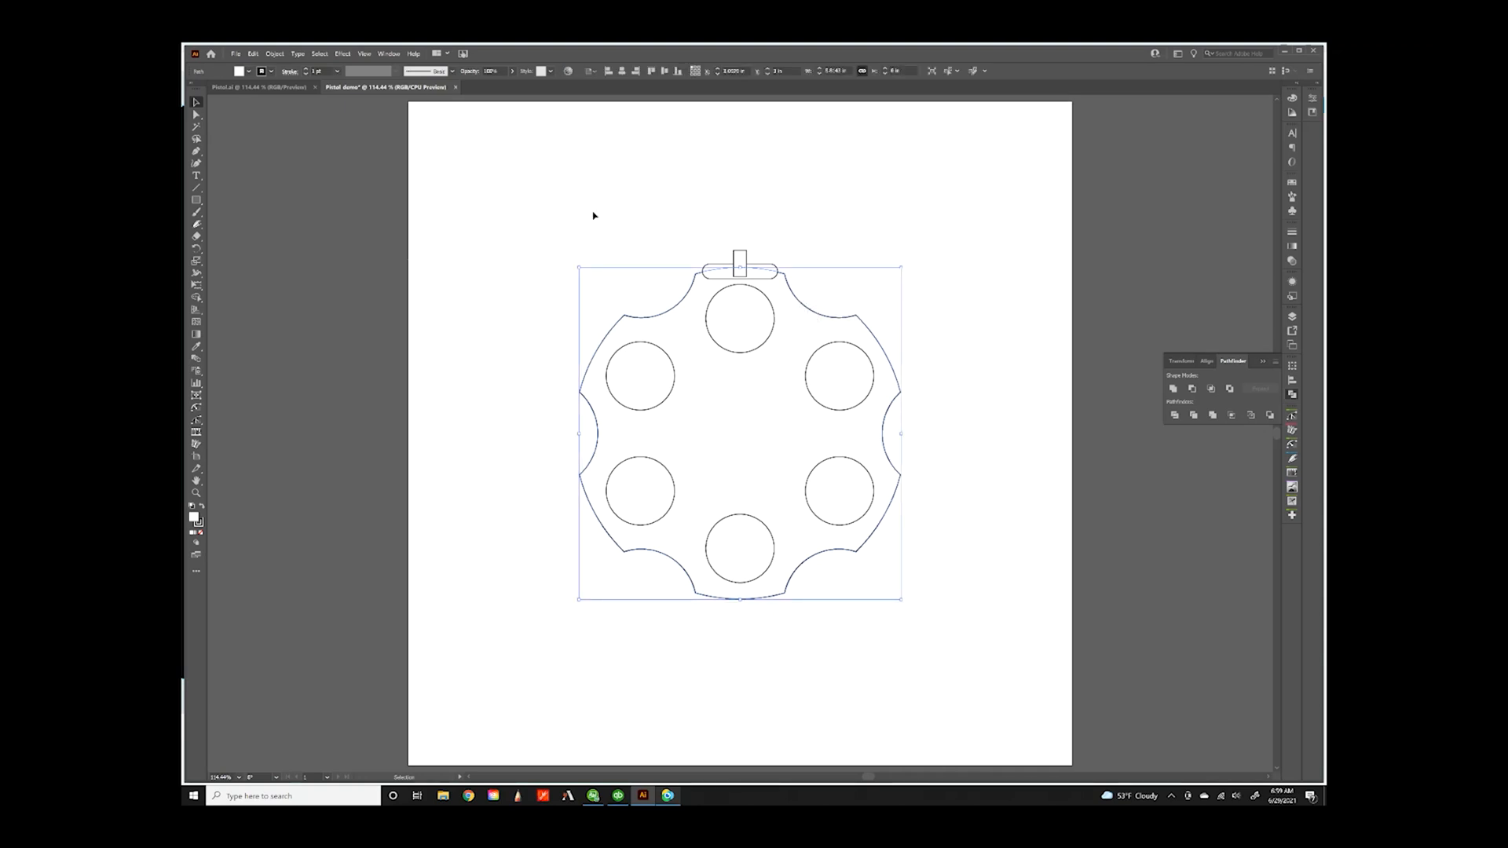
click(458, 162)
- Nudge the upright rectangle's two top corner points slightly inward to taper it toward the top
click(194, 114)
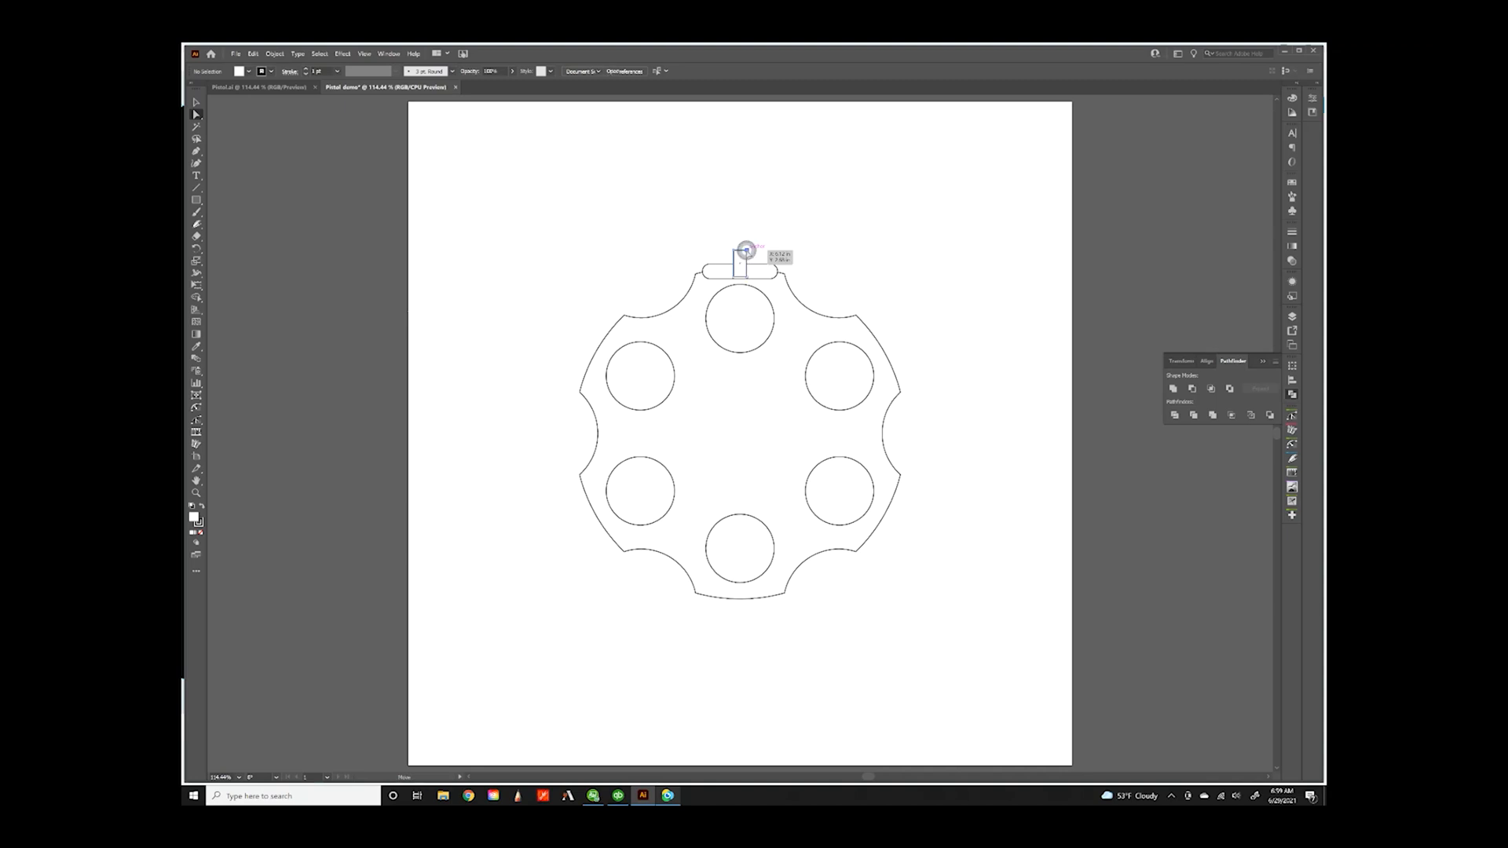
click(745, 249)
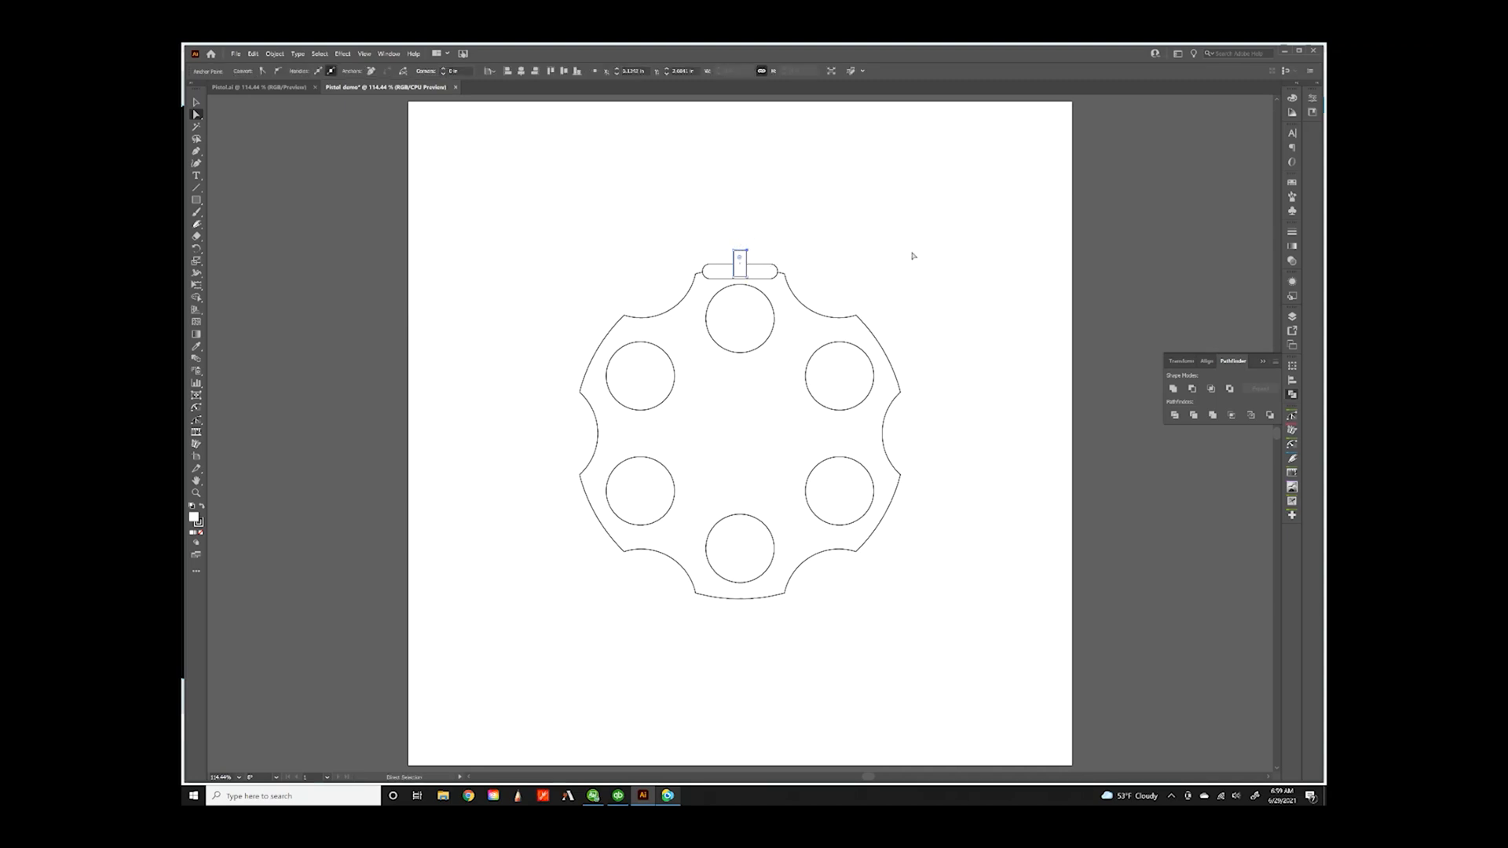
key(Left)
click(738, 252)
click(756, 233)
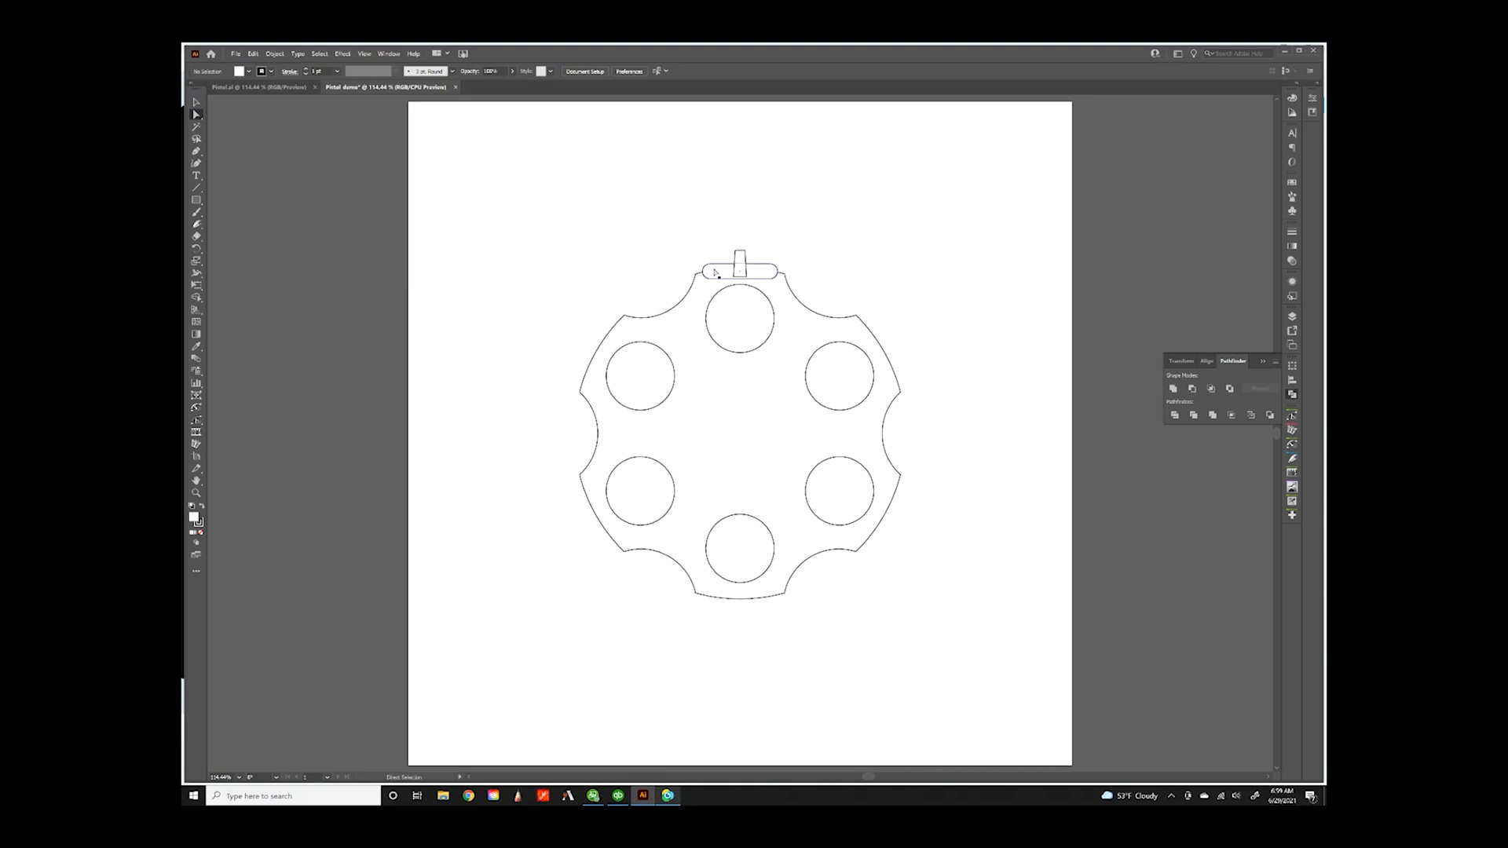
- Unite the rounded rectangle and the tapered upright rectangle into one shape with Pathfinder
click(715, 272)
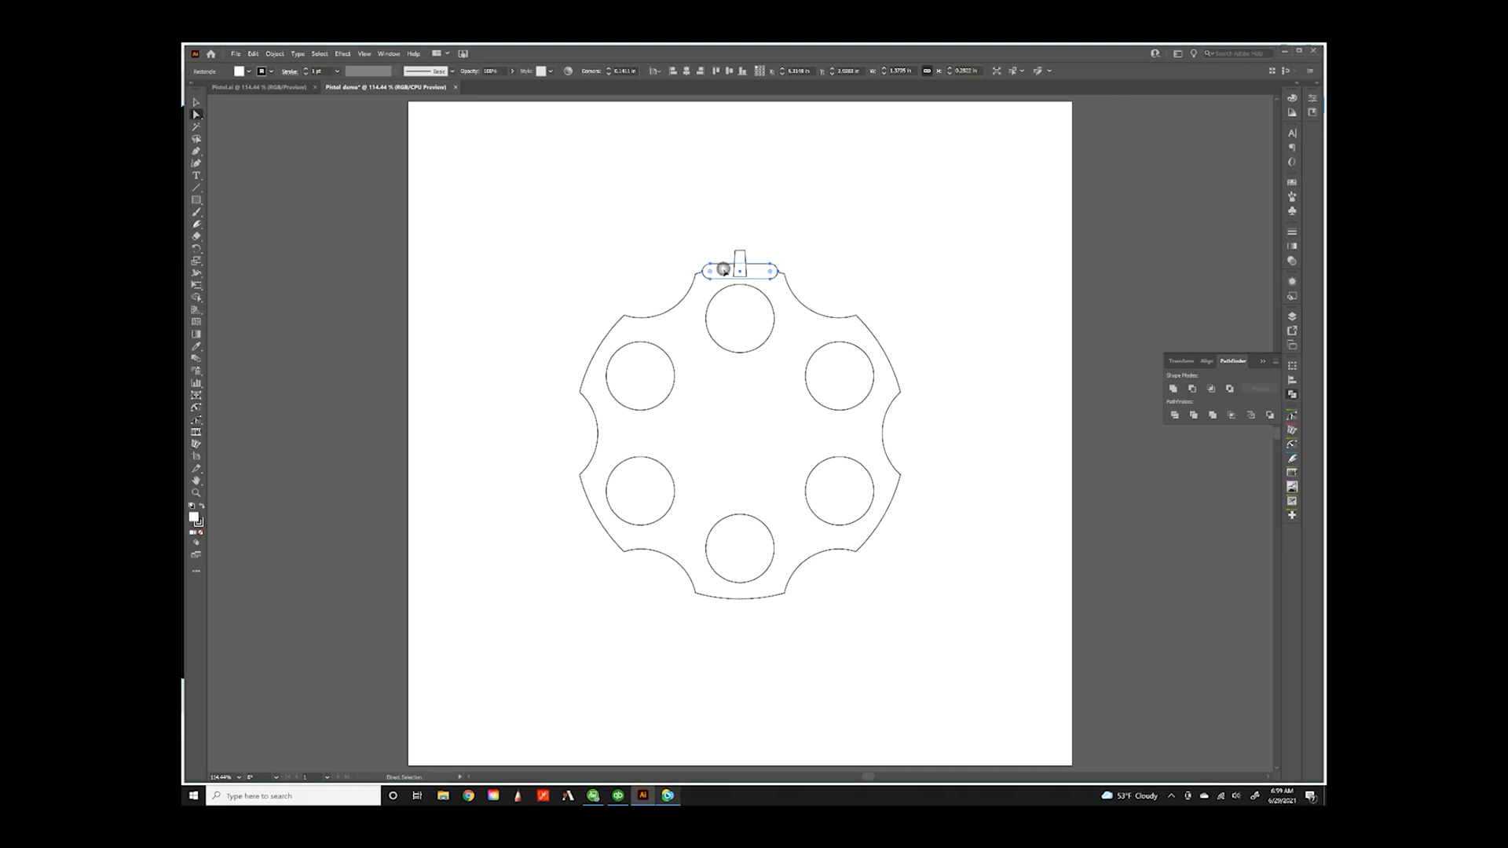
shift+click(741, 259)
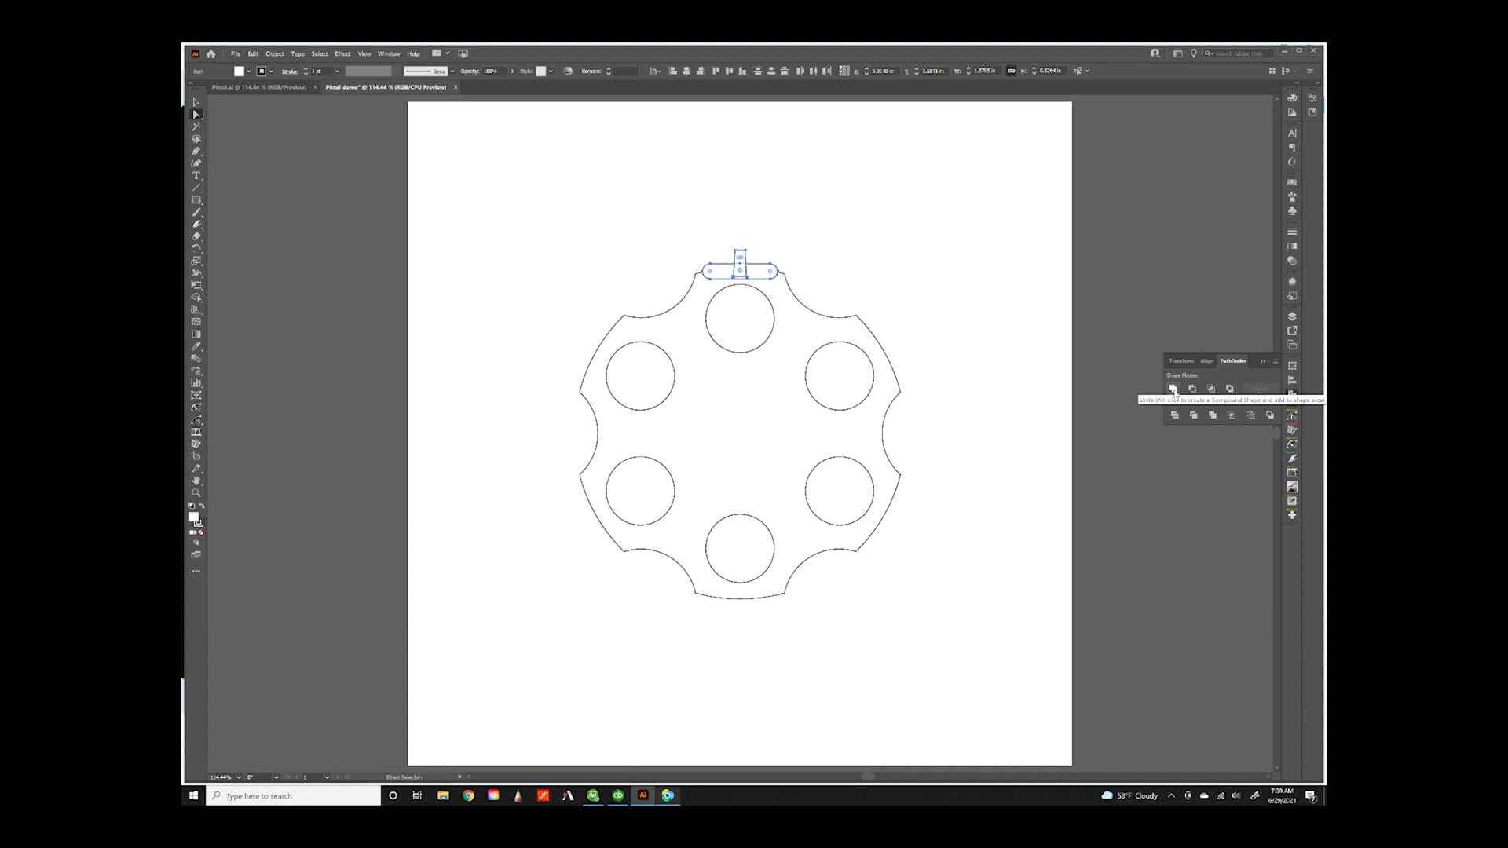
click(1173, 389)
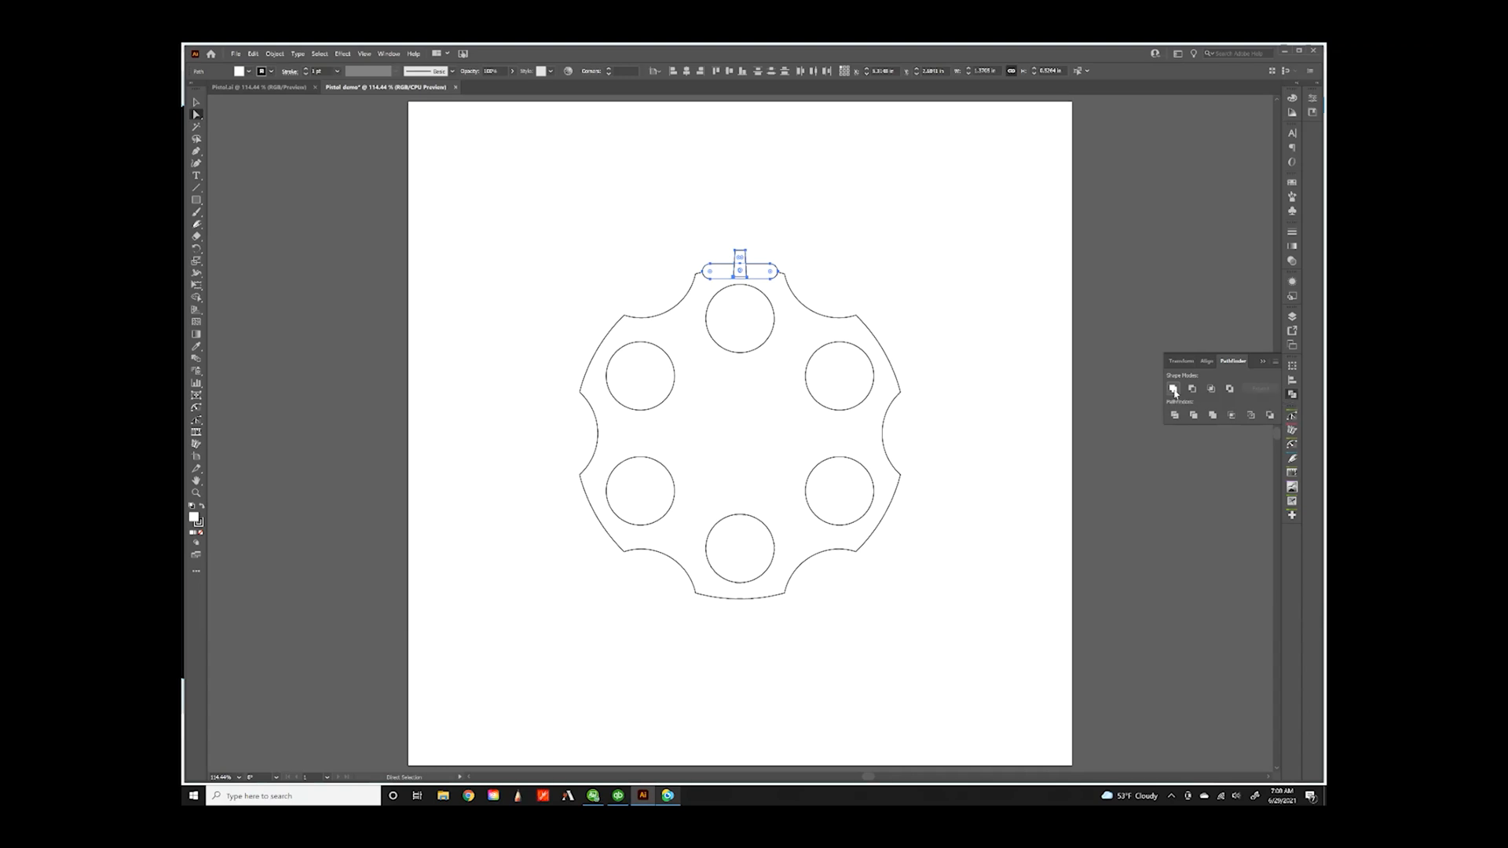
click(699, 211)
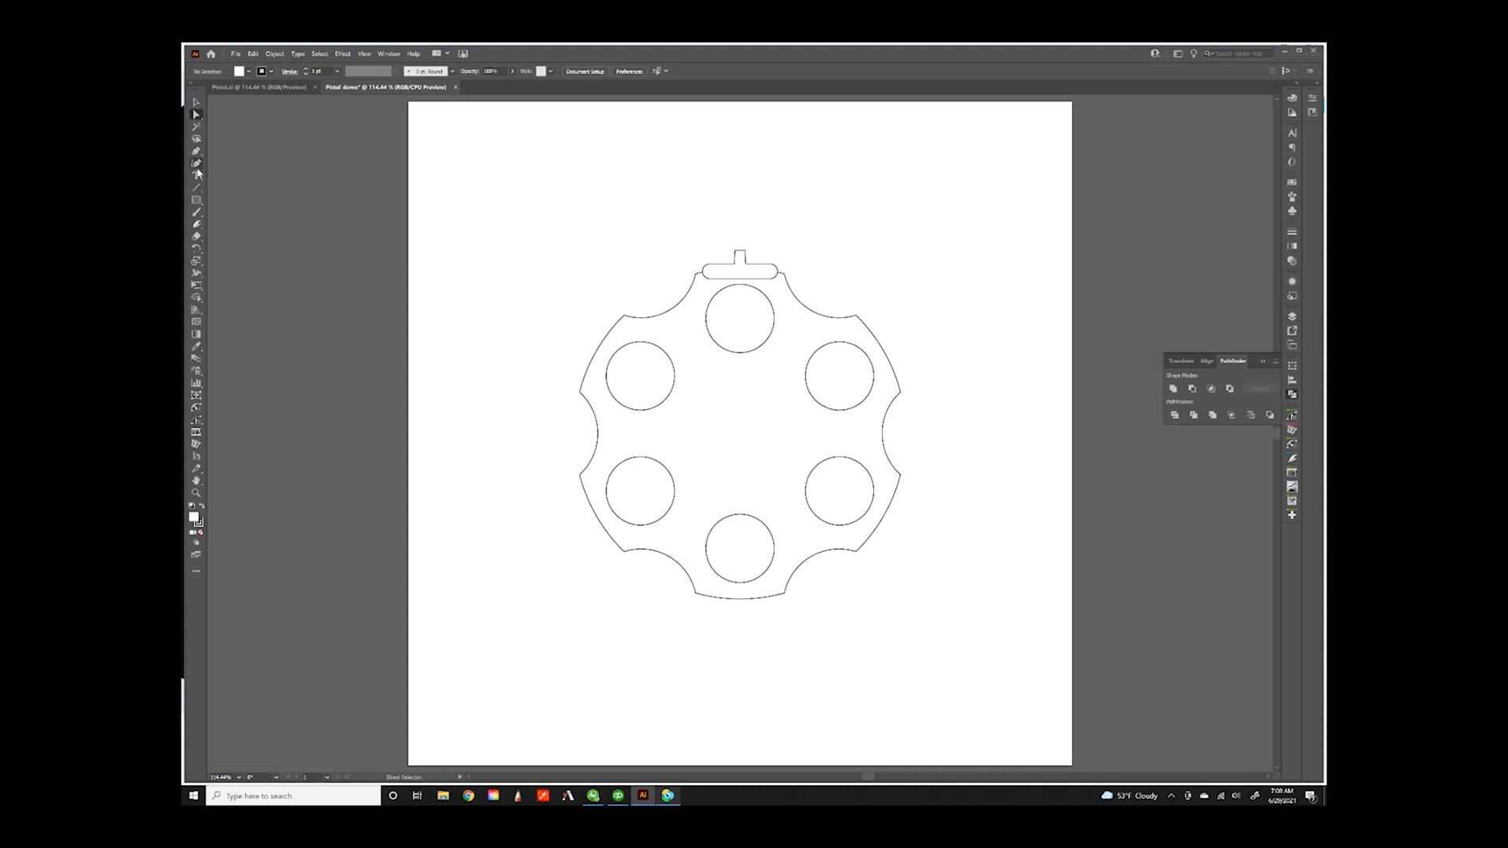
- Draw a circle about 1.84 in across from the center of the top hole
click(197, 202)
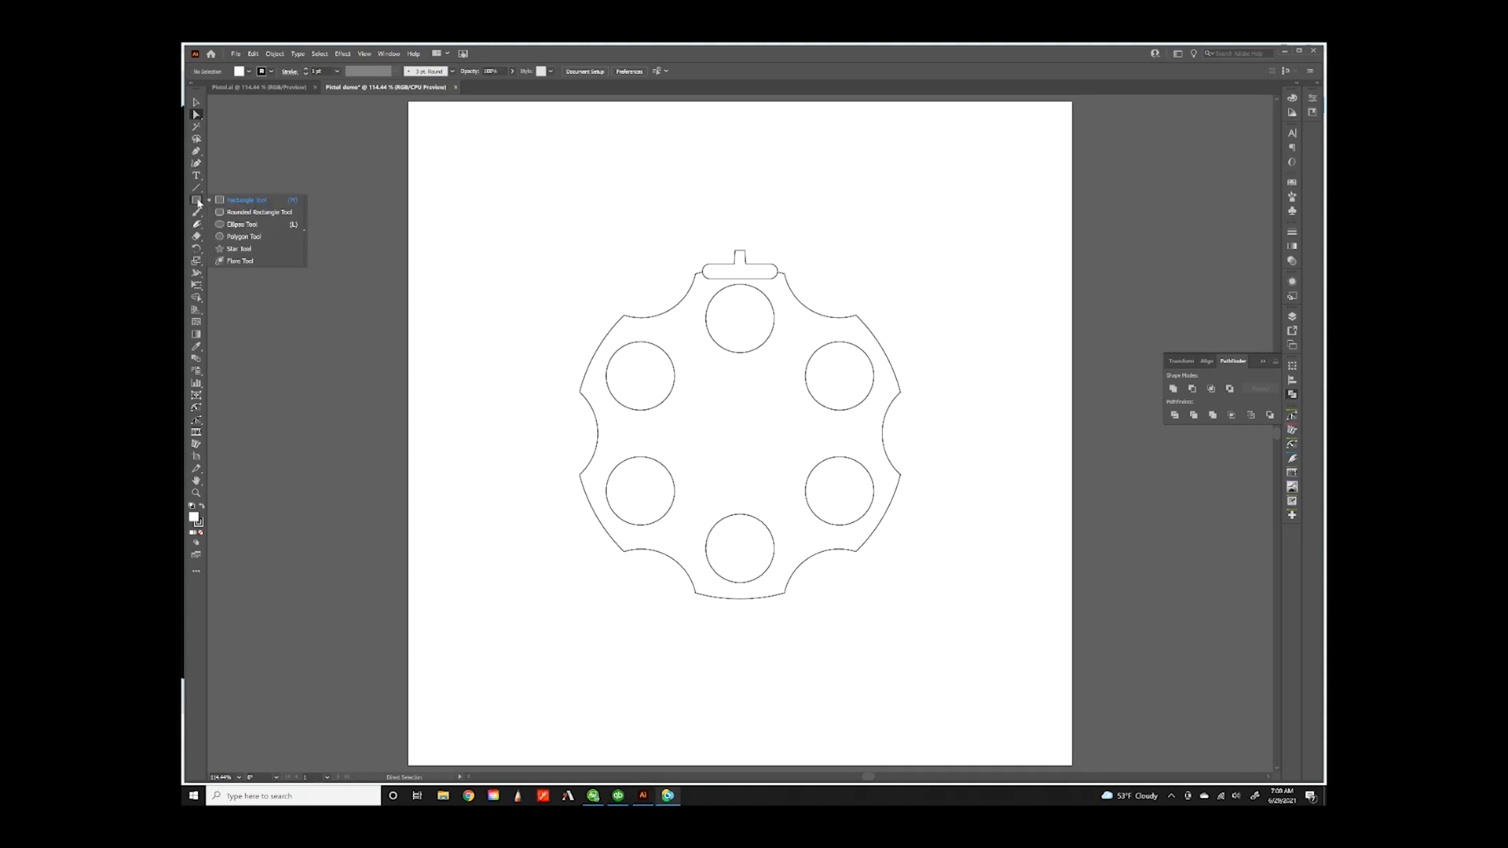
click(237, 224)
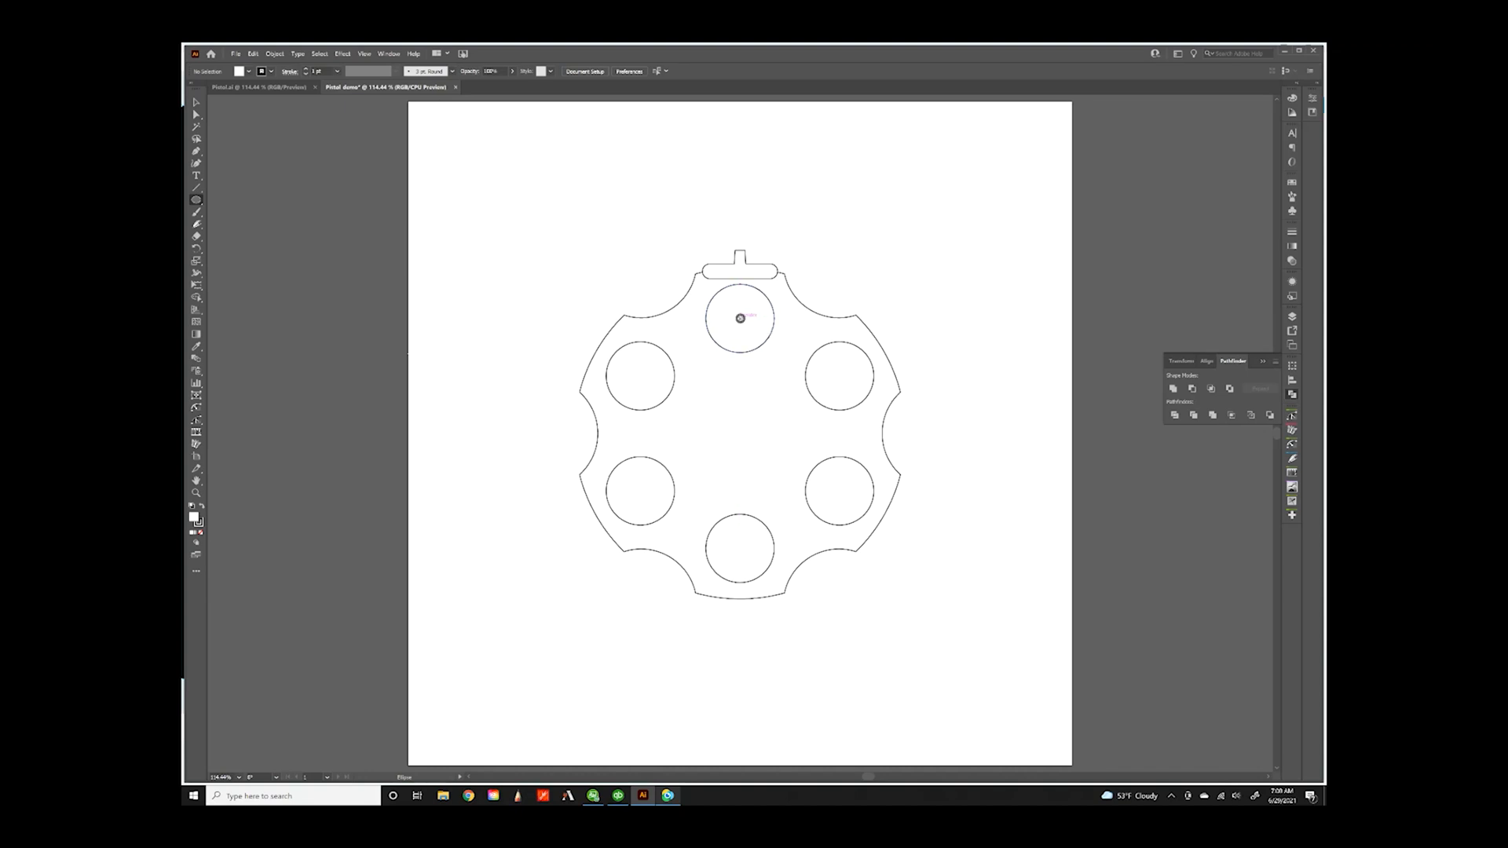
drag(740, 318, 705, 268)
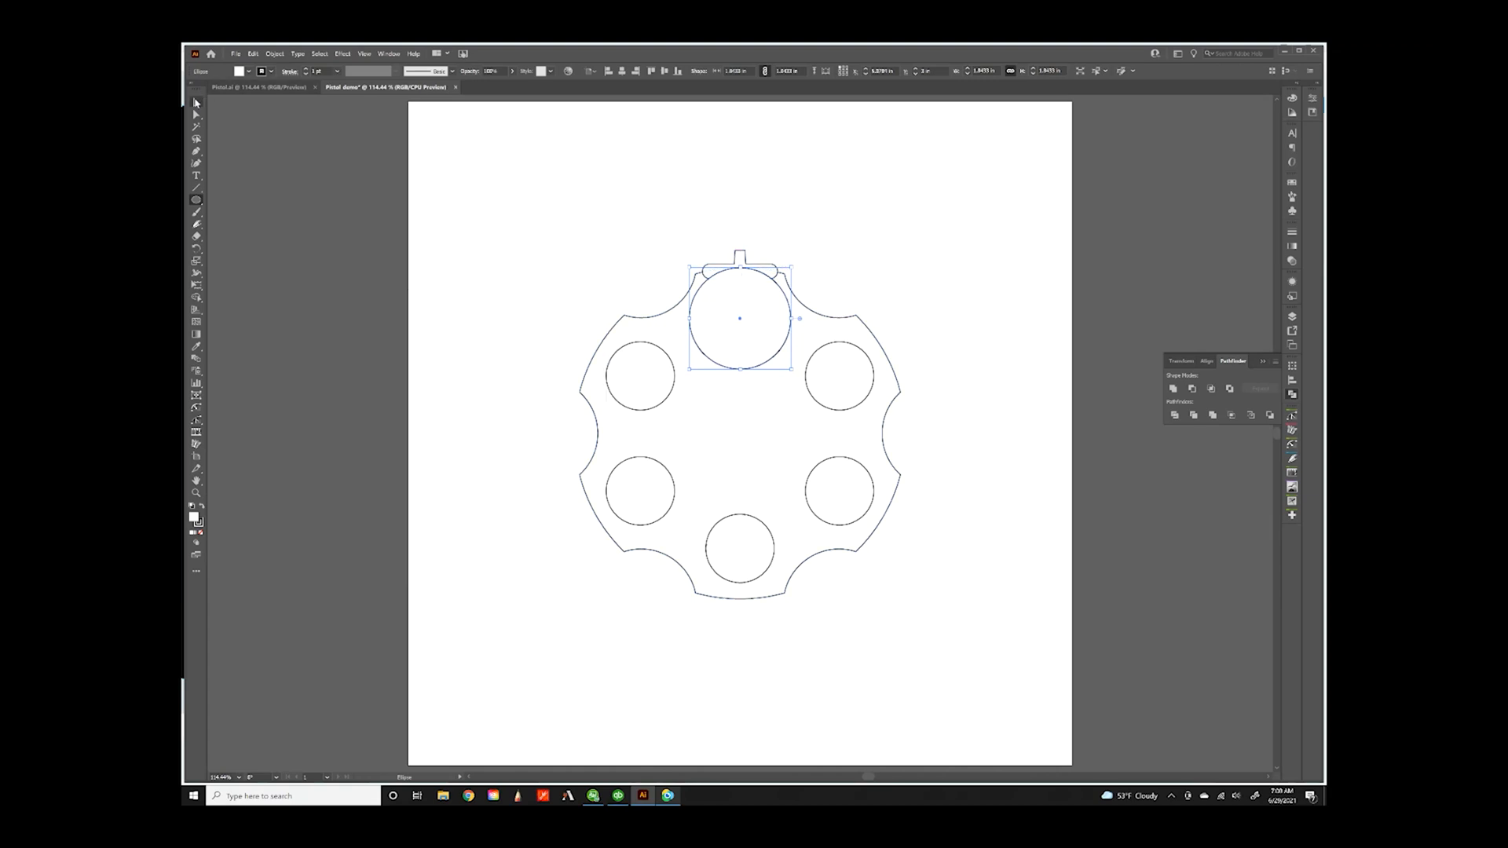
- Unite the large top circle with the sight shape above it and set the combined shape's fill to none
click(196, 102)
click(733, 263)
click(731, 264)
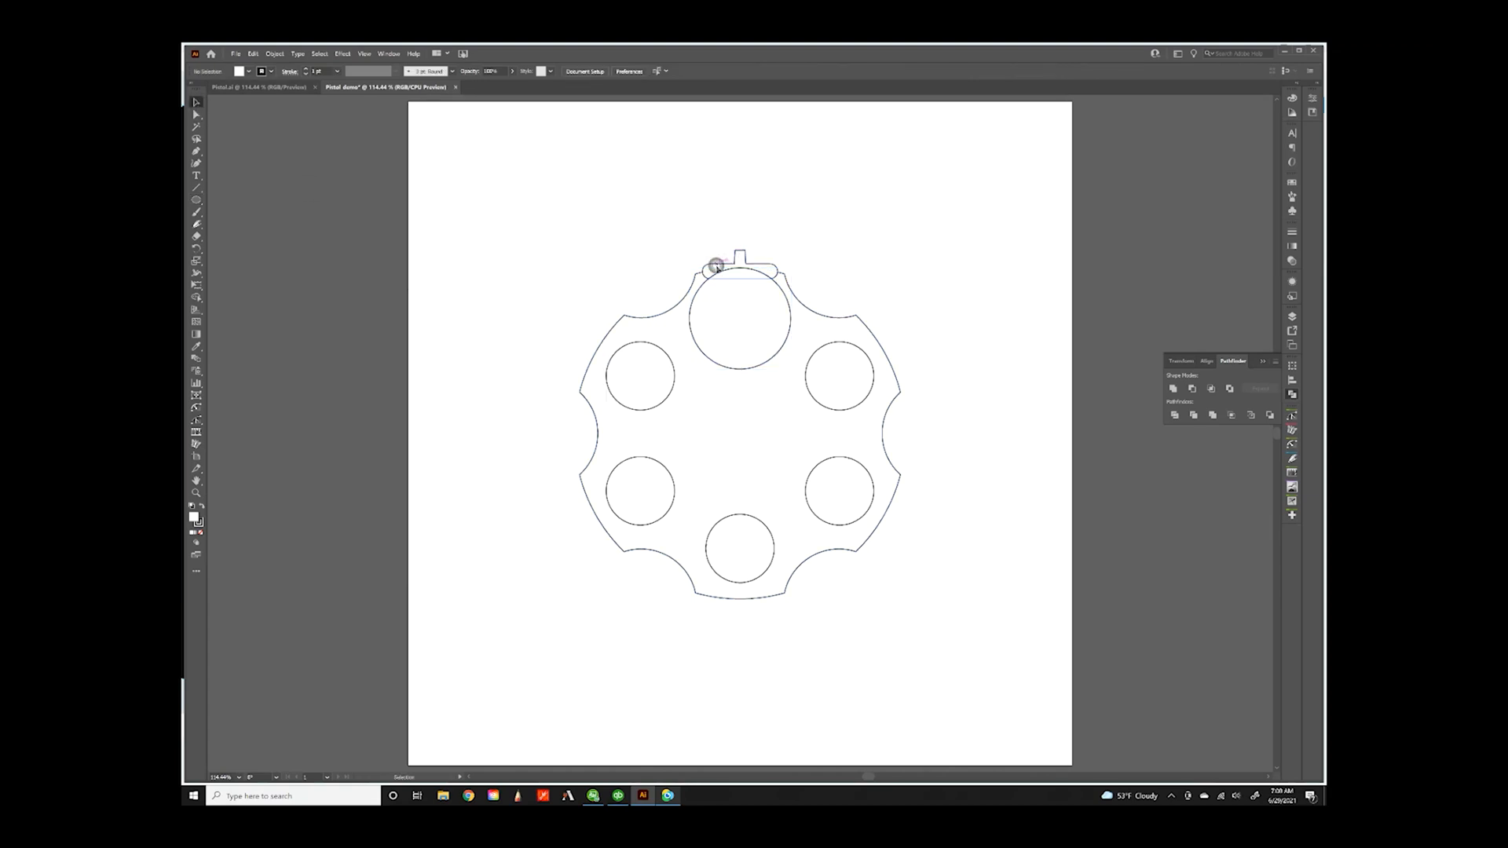
click(1173, 390)
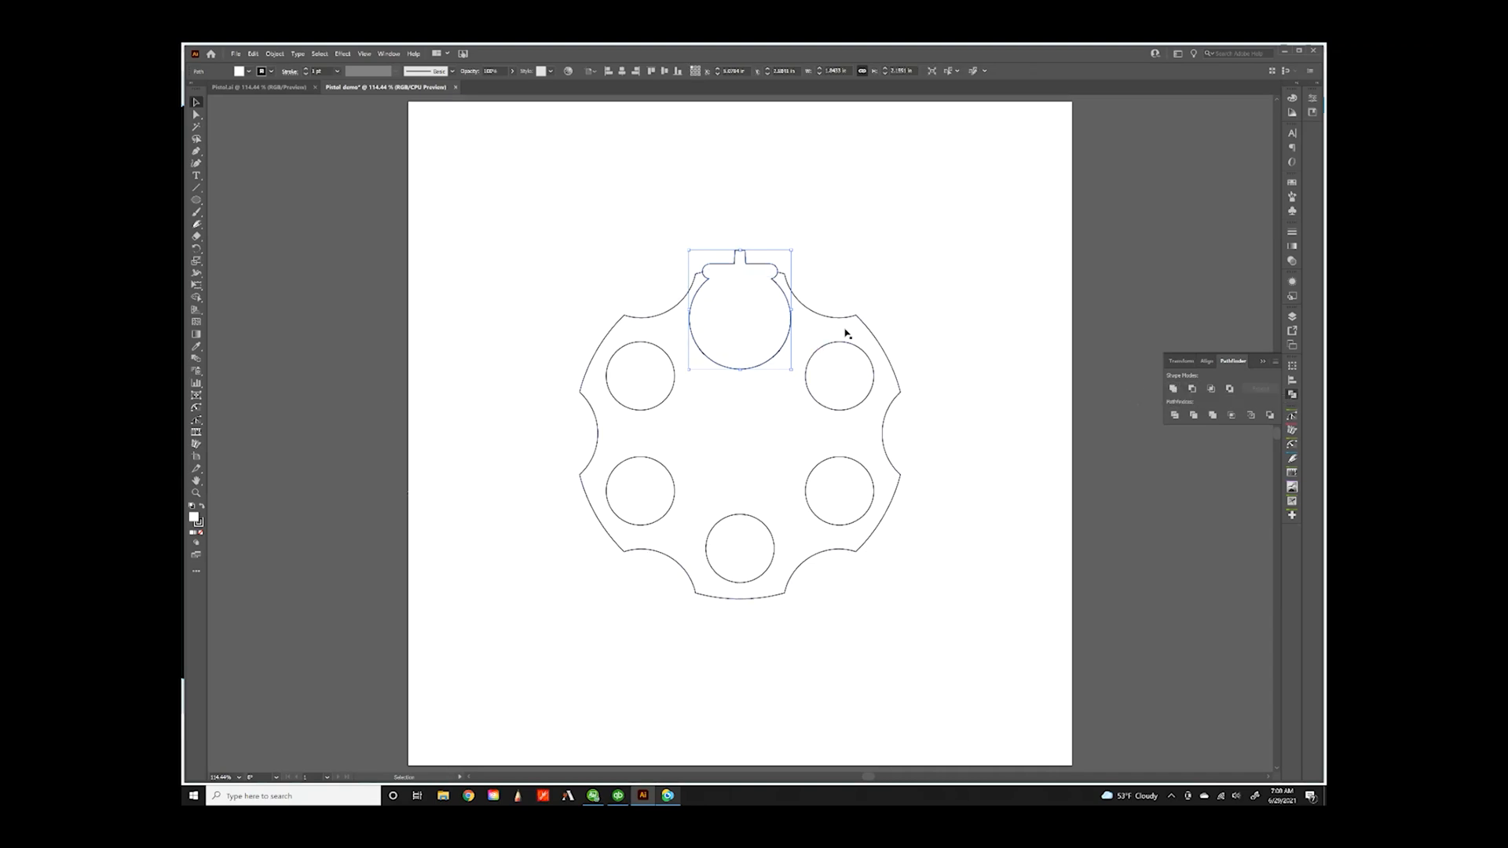
click(200, 534)
click(518, 249)
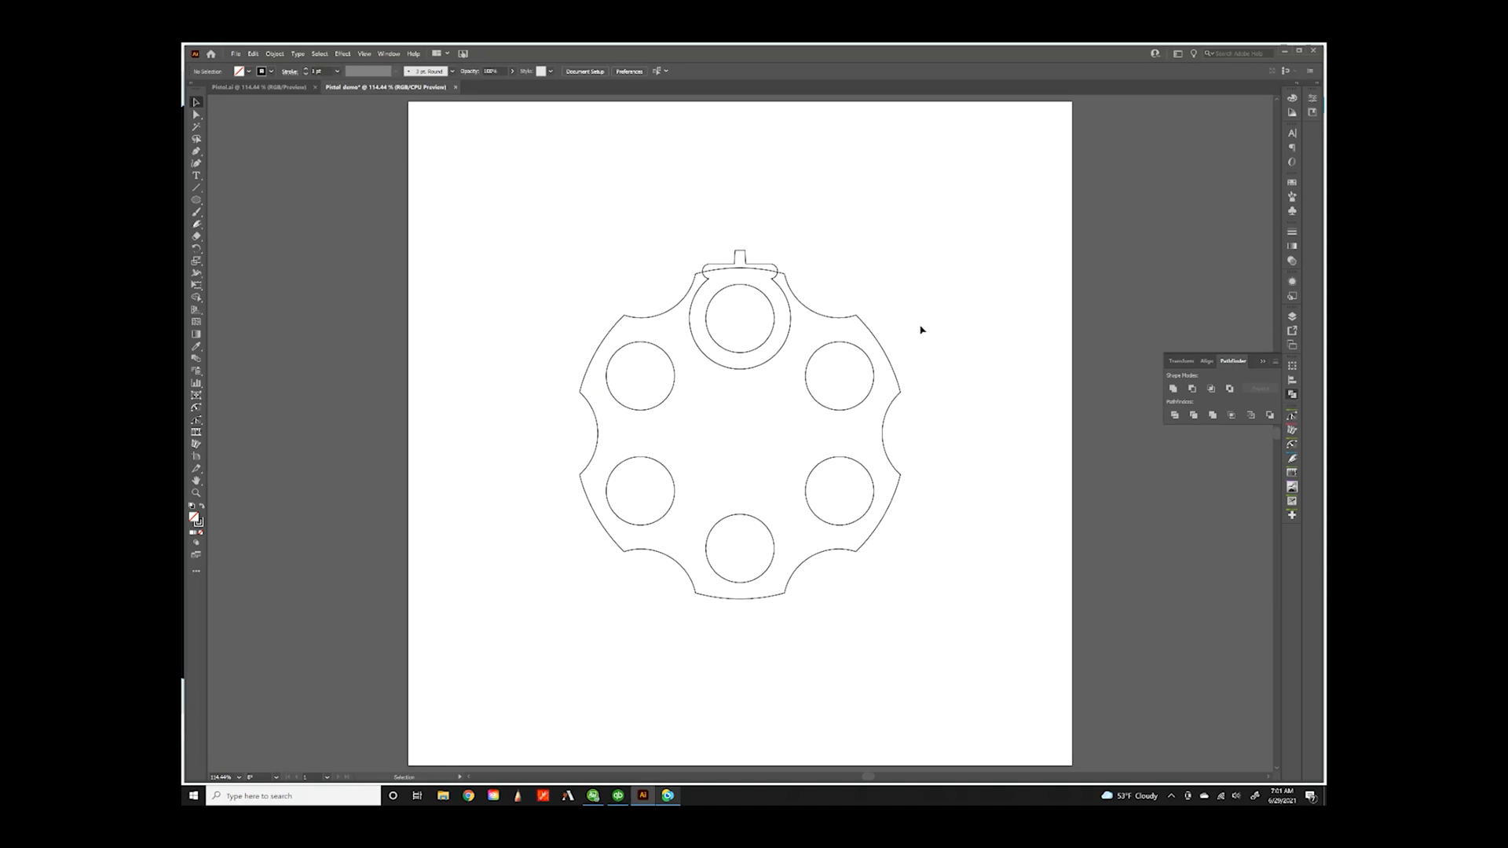
- Divide the notched shape, the barrel-and-sight shape and the top hole with Pathfinder, and show the result in Outline view
drag(700, 225, 768, 344)
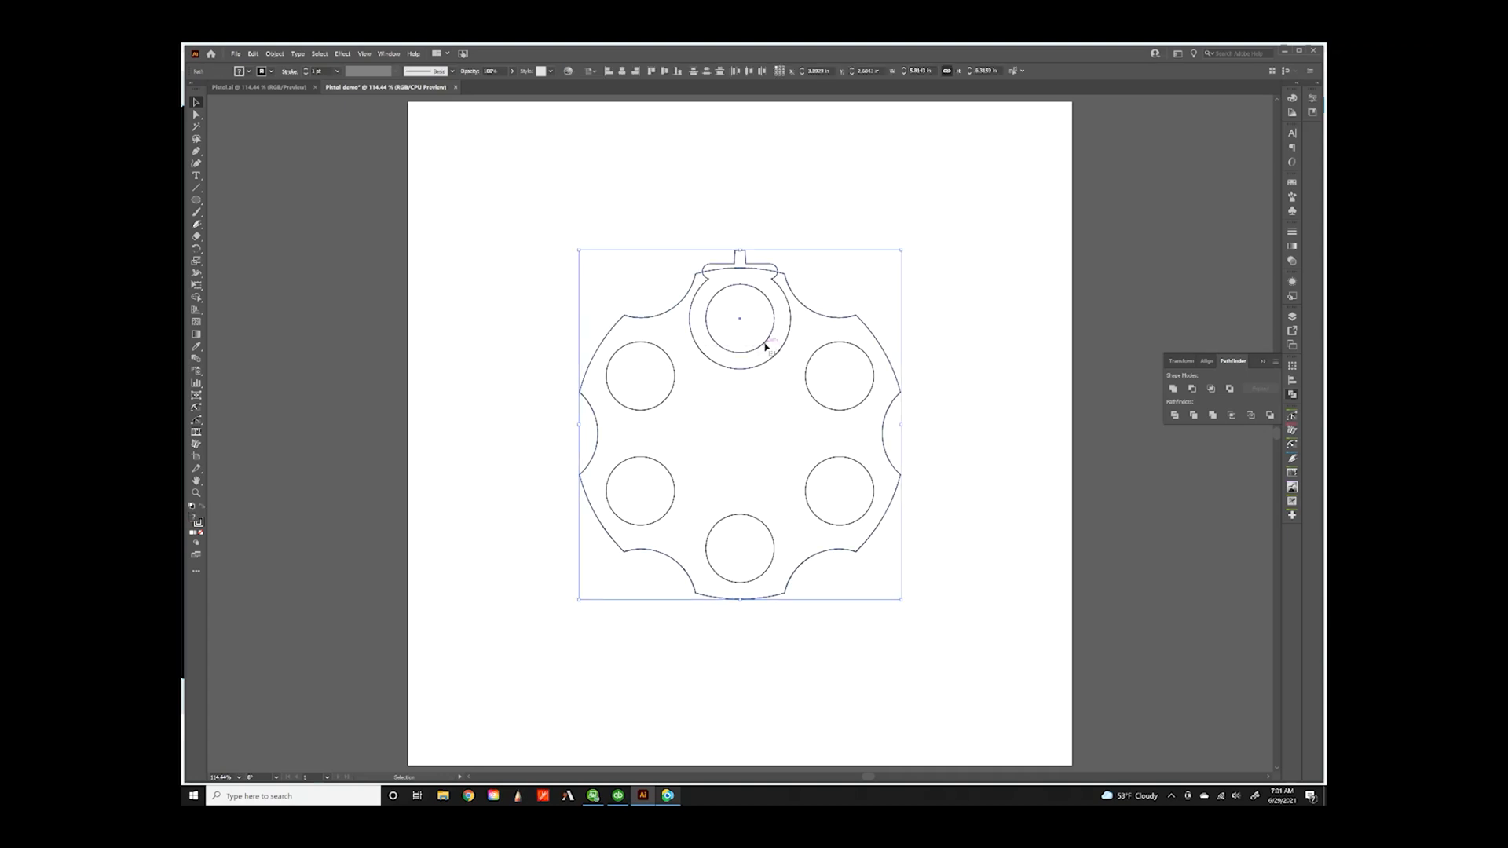
click(1175, 416)
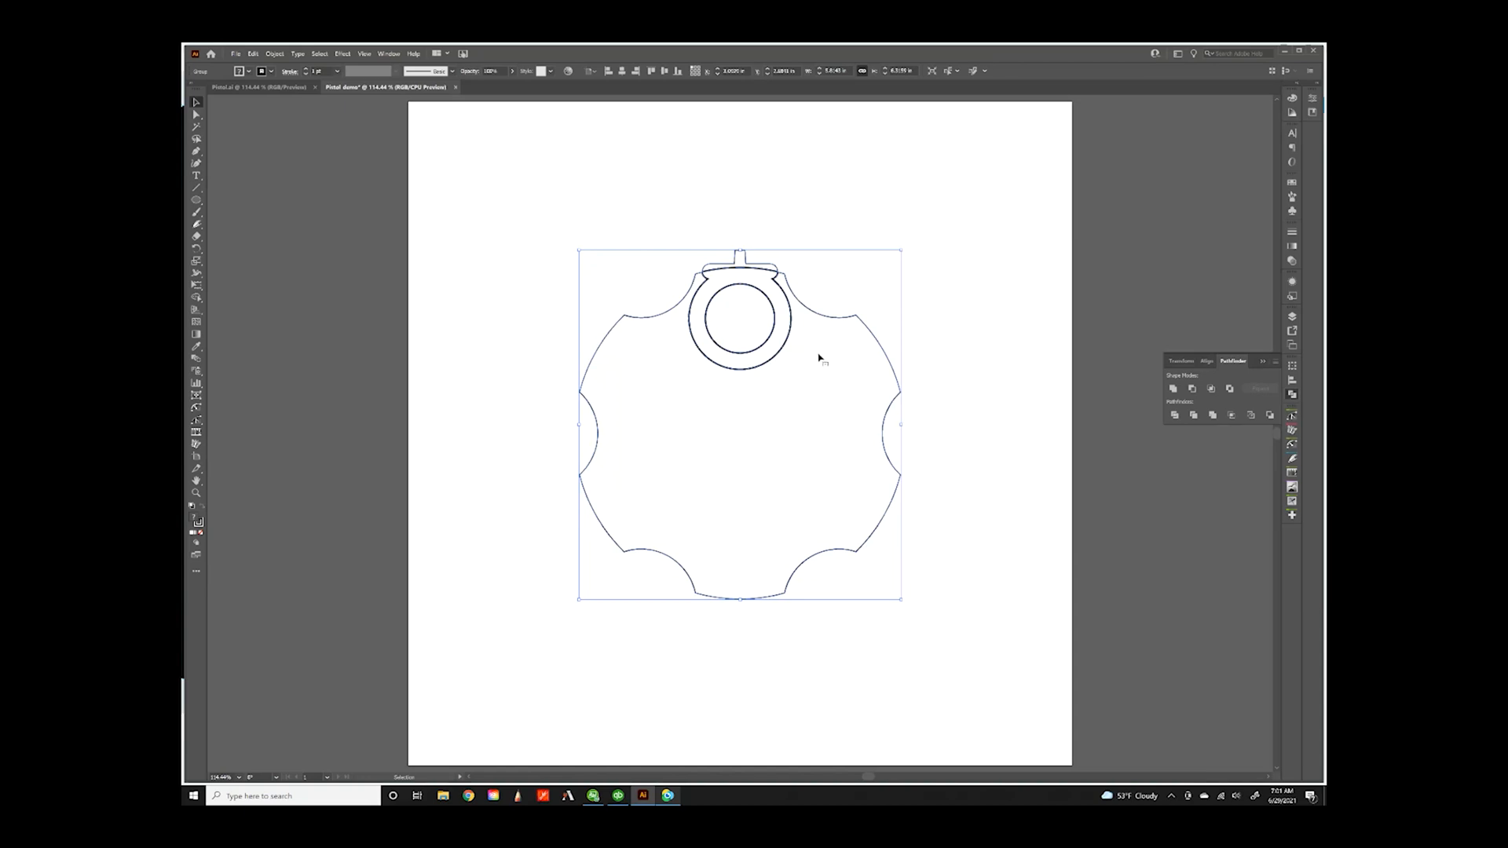
click(364, 53)
click(370, 66)
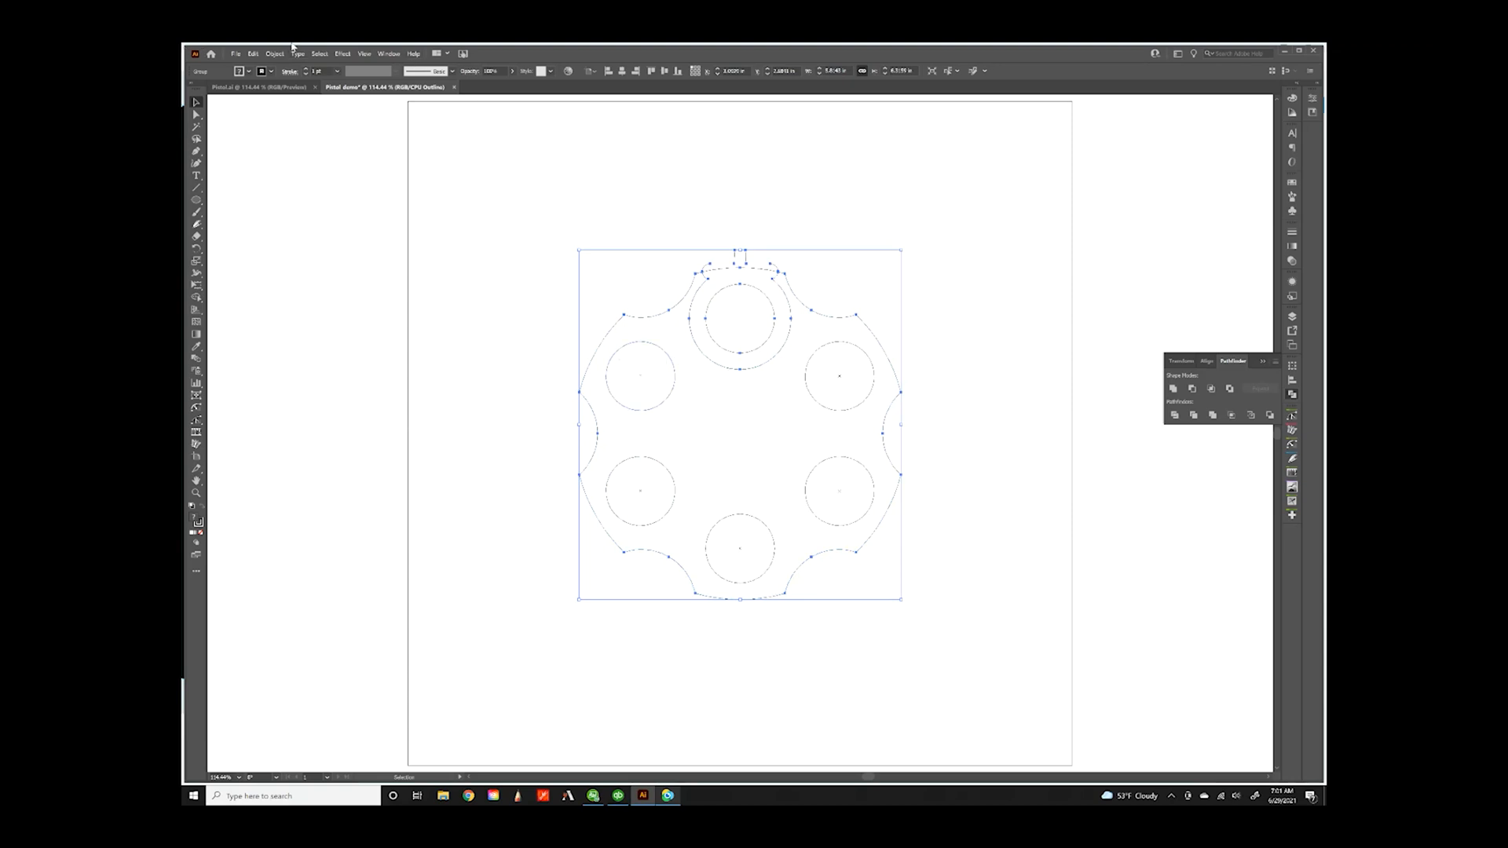
- Switch the artwork from Outline view back to Preview and clear the selection
click(364, 54)
click(371, 81)
click(602, 175)
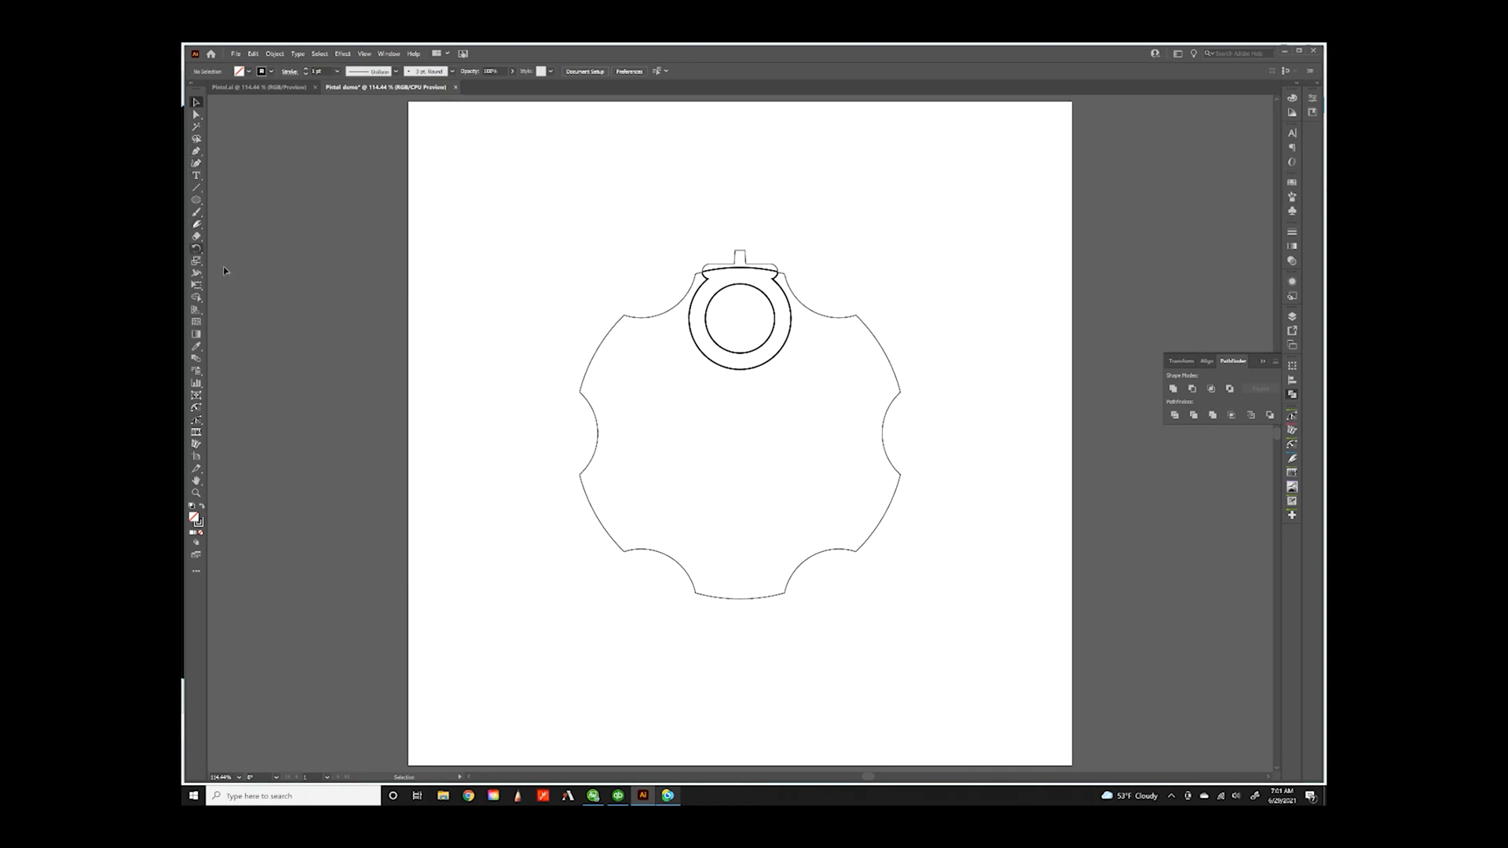
click(197, 211)
drag(484, 149, 710, 153)
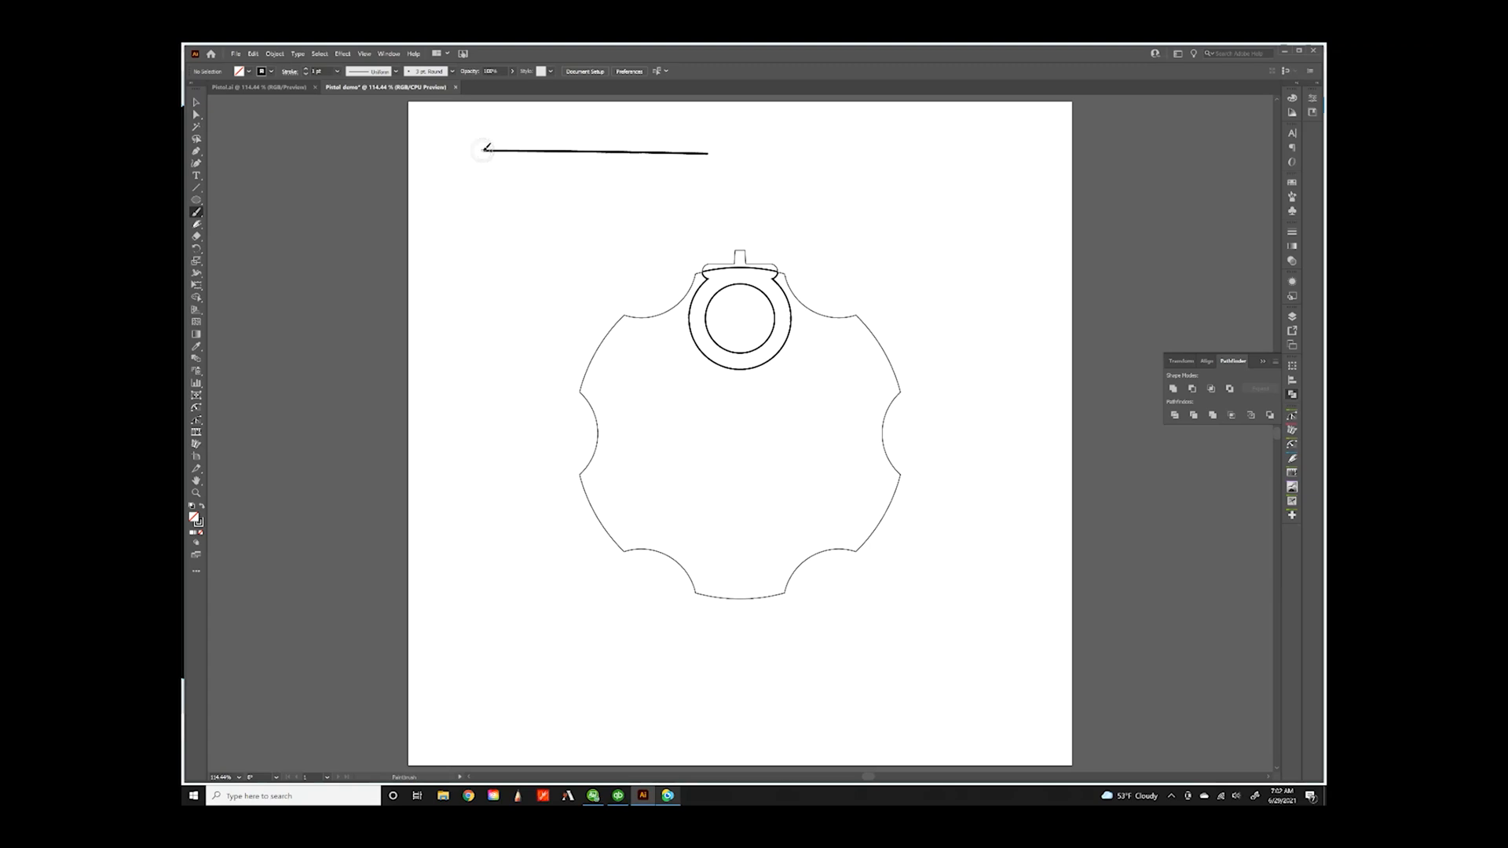
drag(484, 149, 718, 151)
key(ctrl+z)
key(ctrl+z)
click(197, 103)
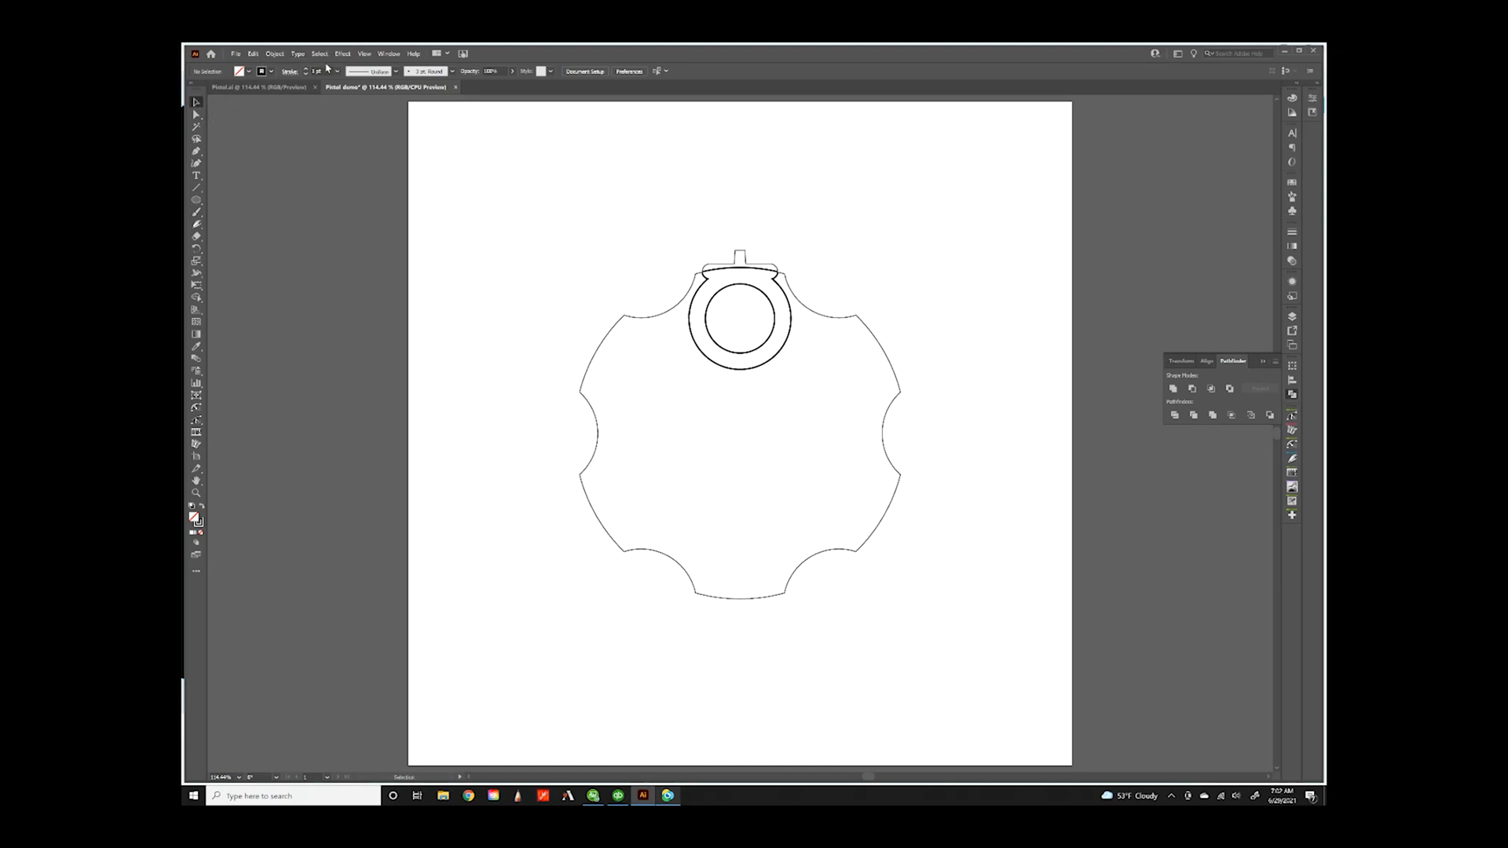
- Ungroup all of the divided artwork and clear the selection
key(ctrl+a)
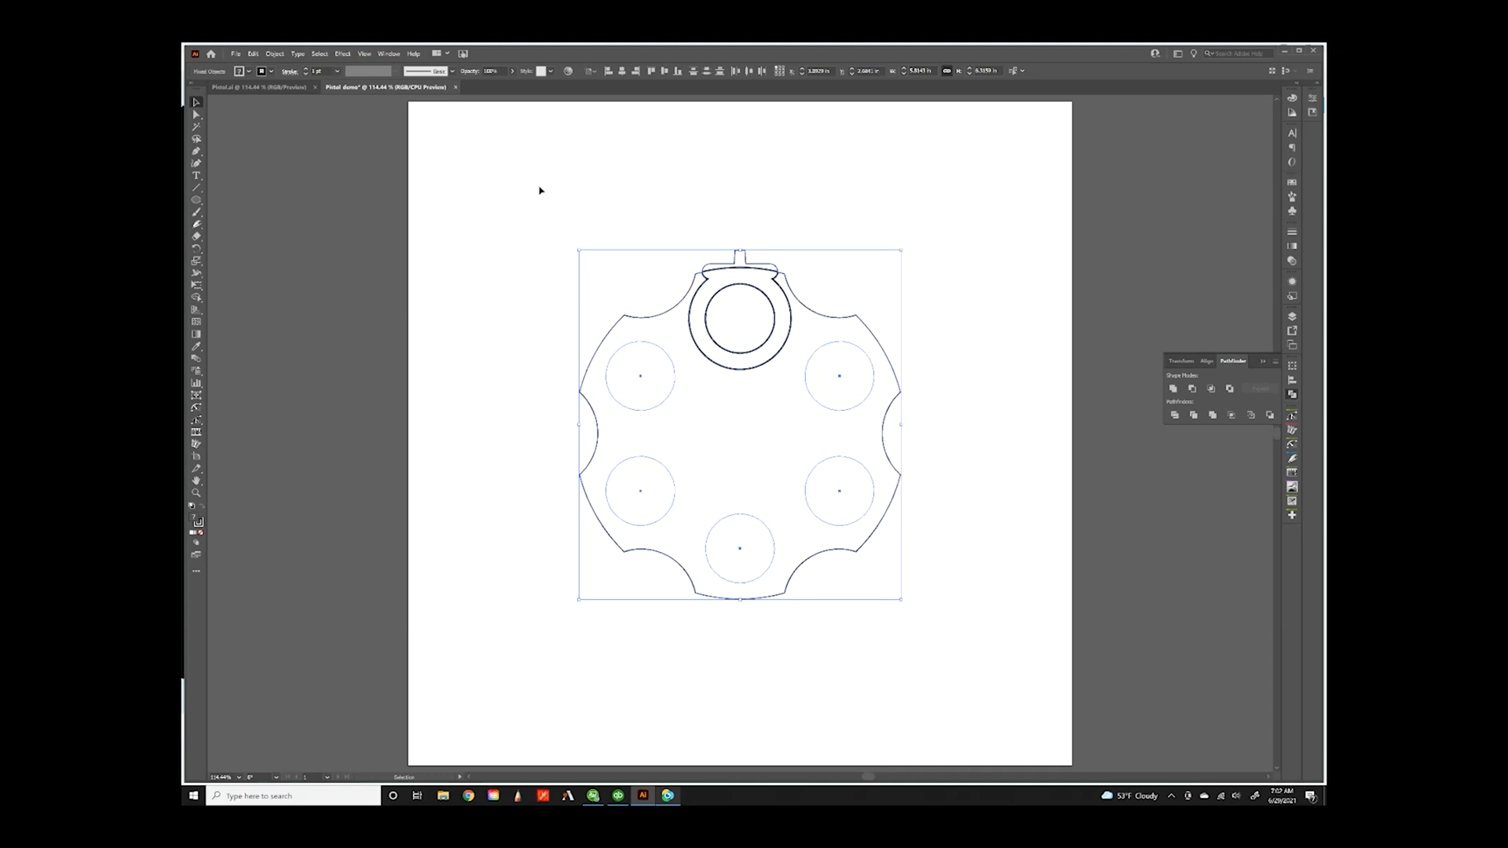
click(275, 54)
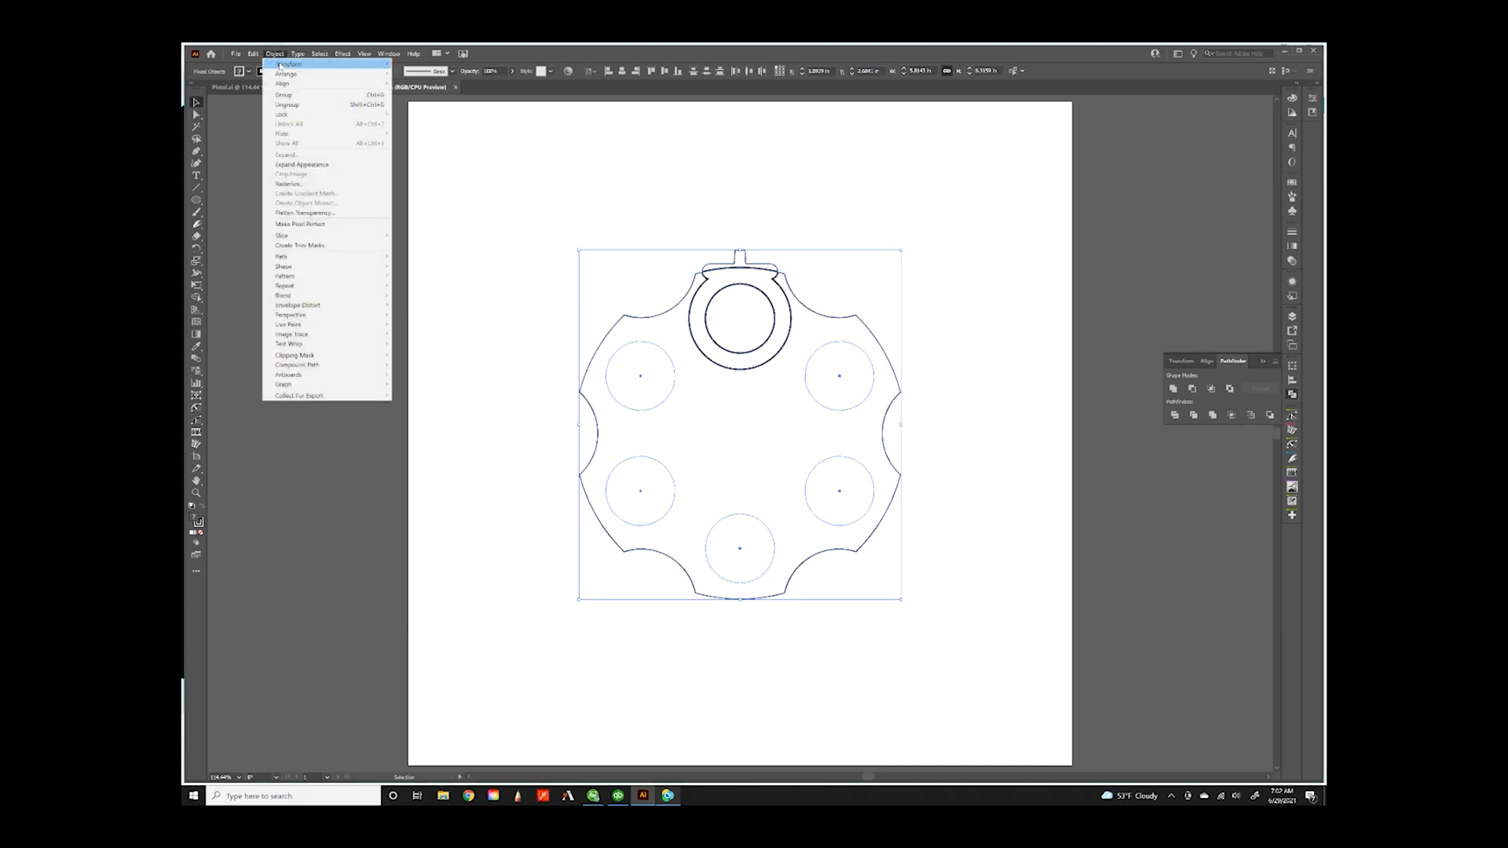
click(281, 107)
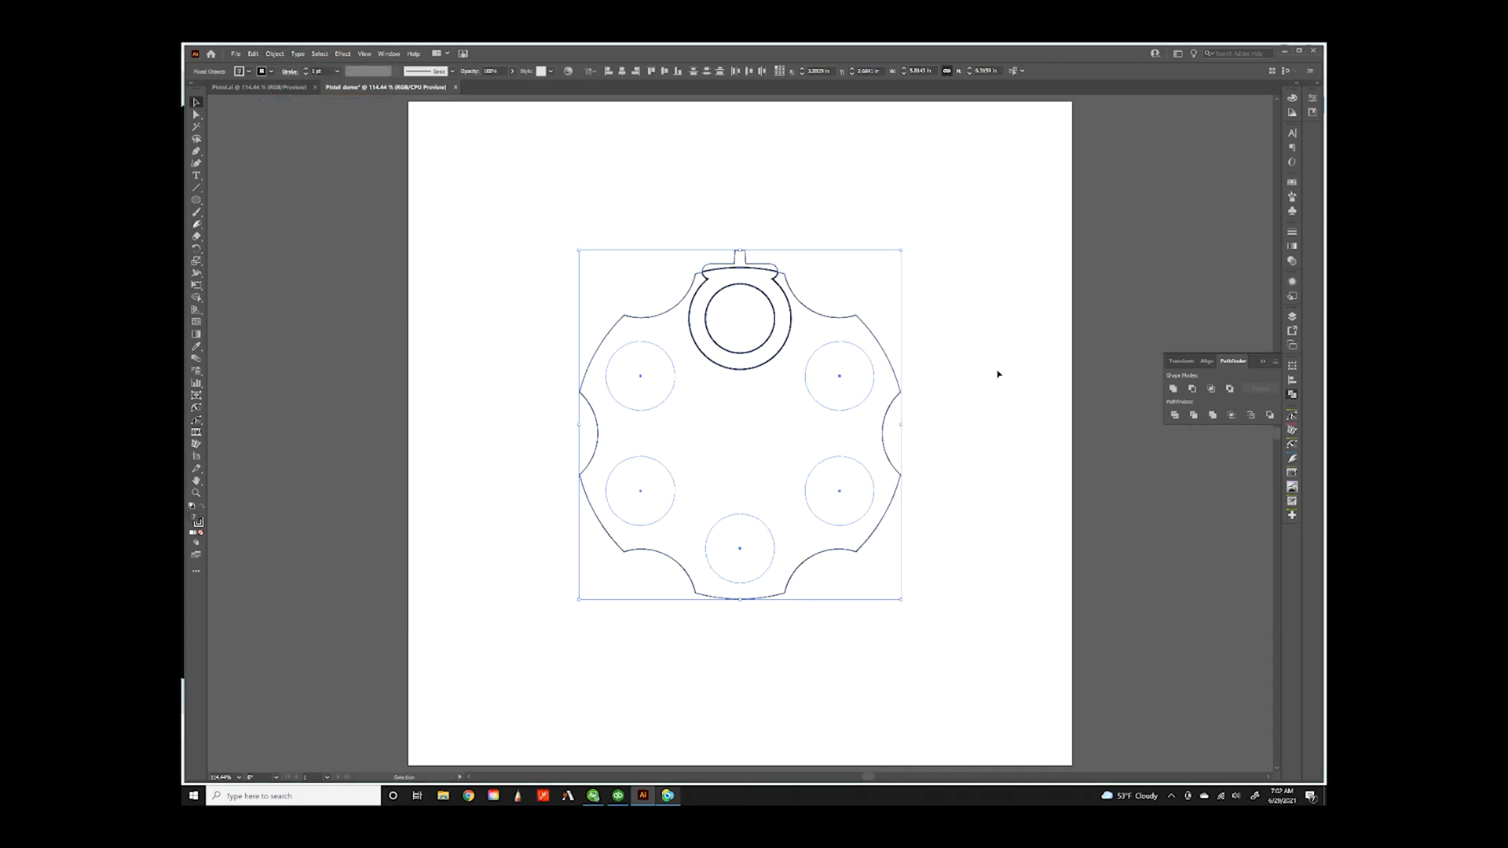
click(659, 205)
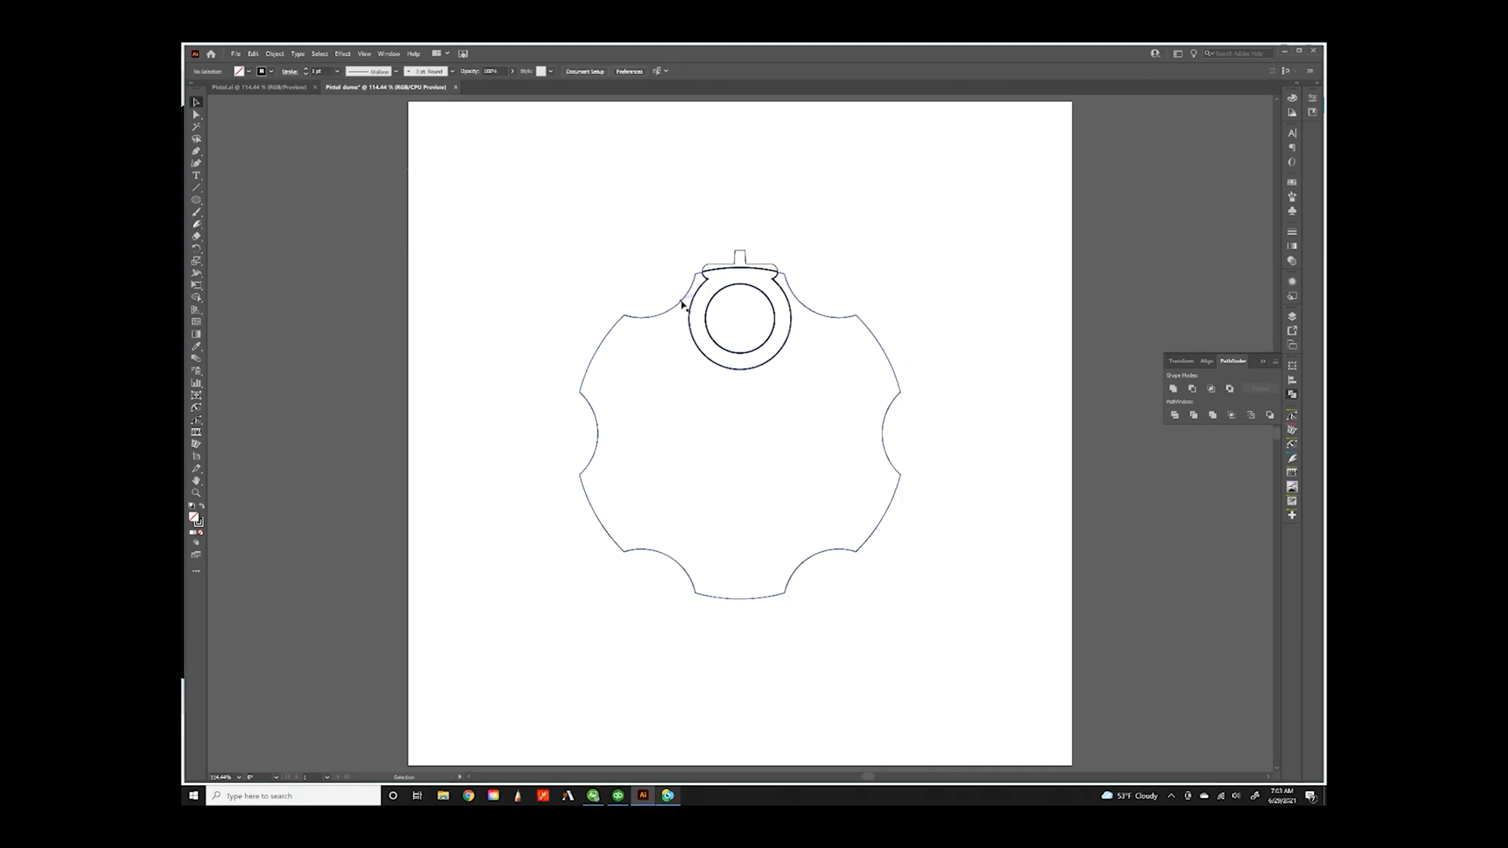
- Select the stacked pieces around the top hole in turn and delete the duplicate hole circle
click(682, 303)
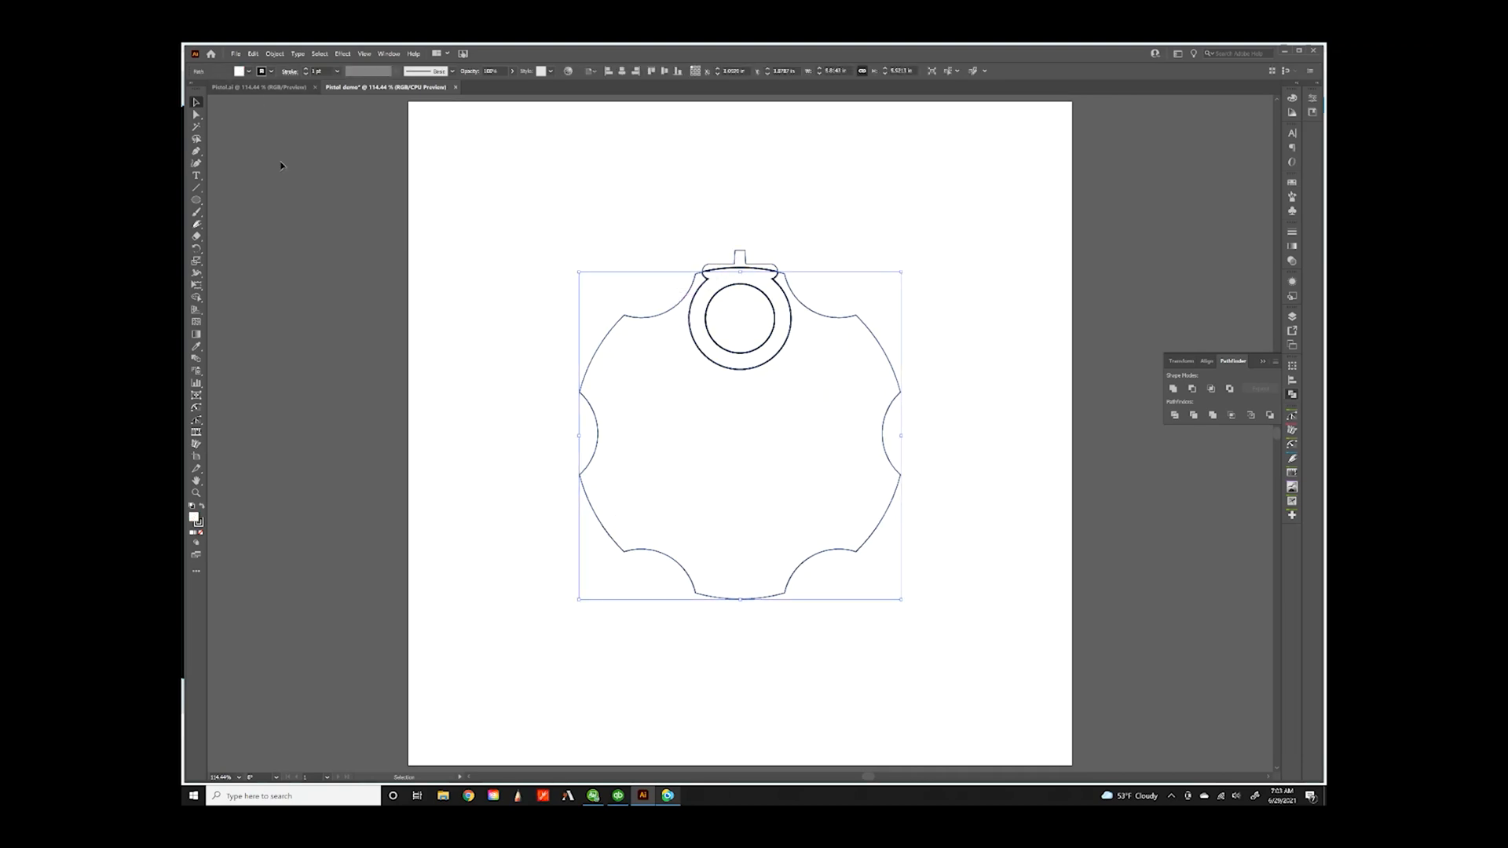
click(733, 284)
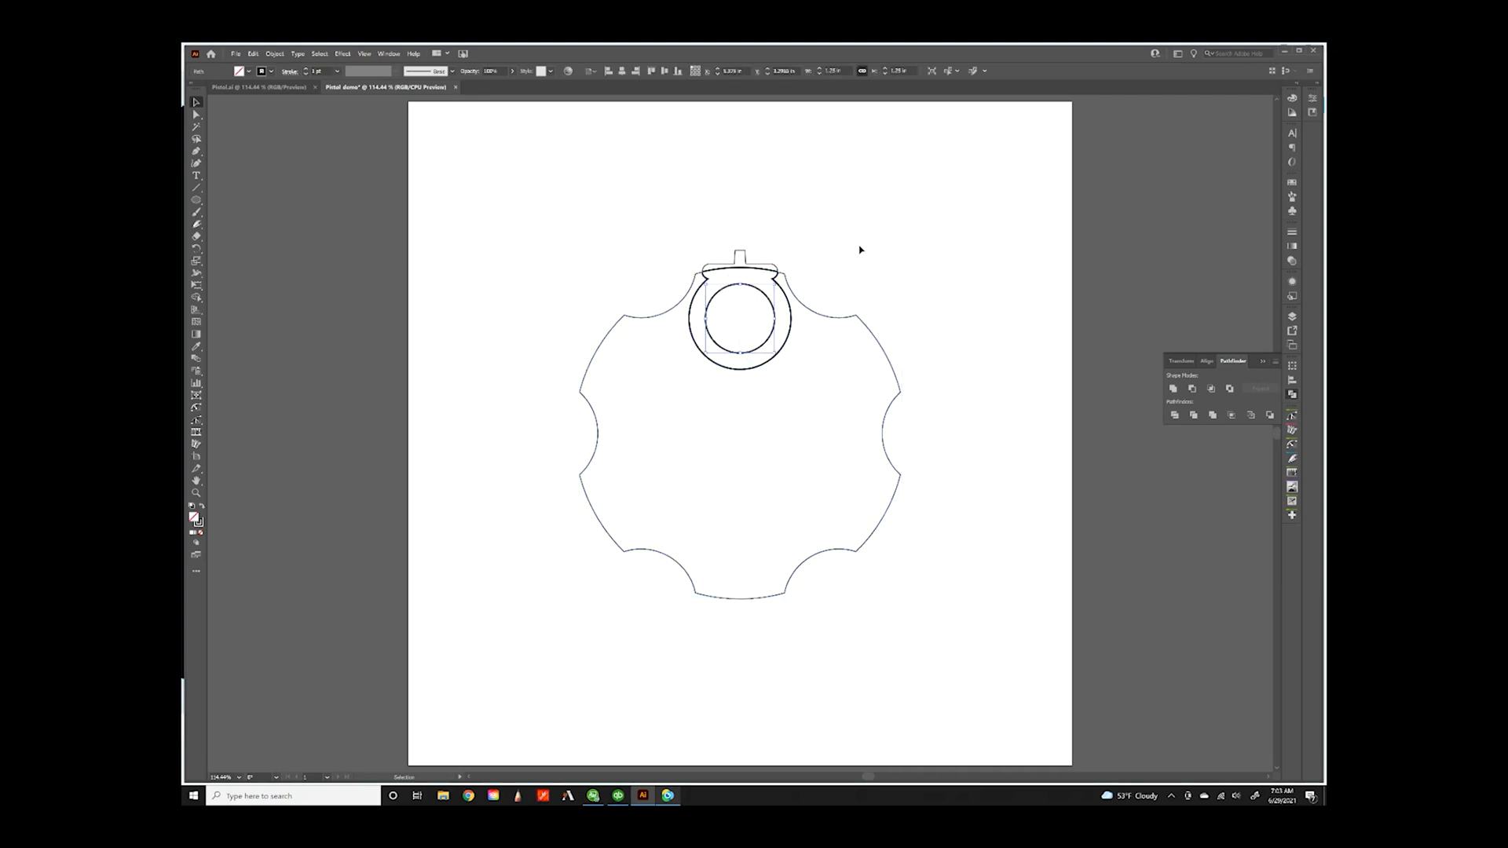
click(739, 266)
click(827, 271)
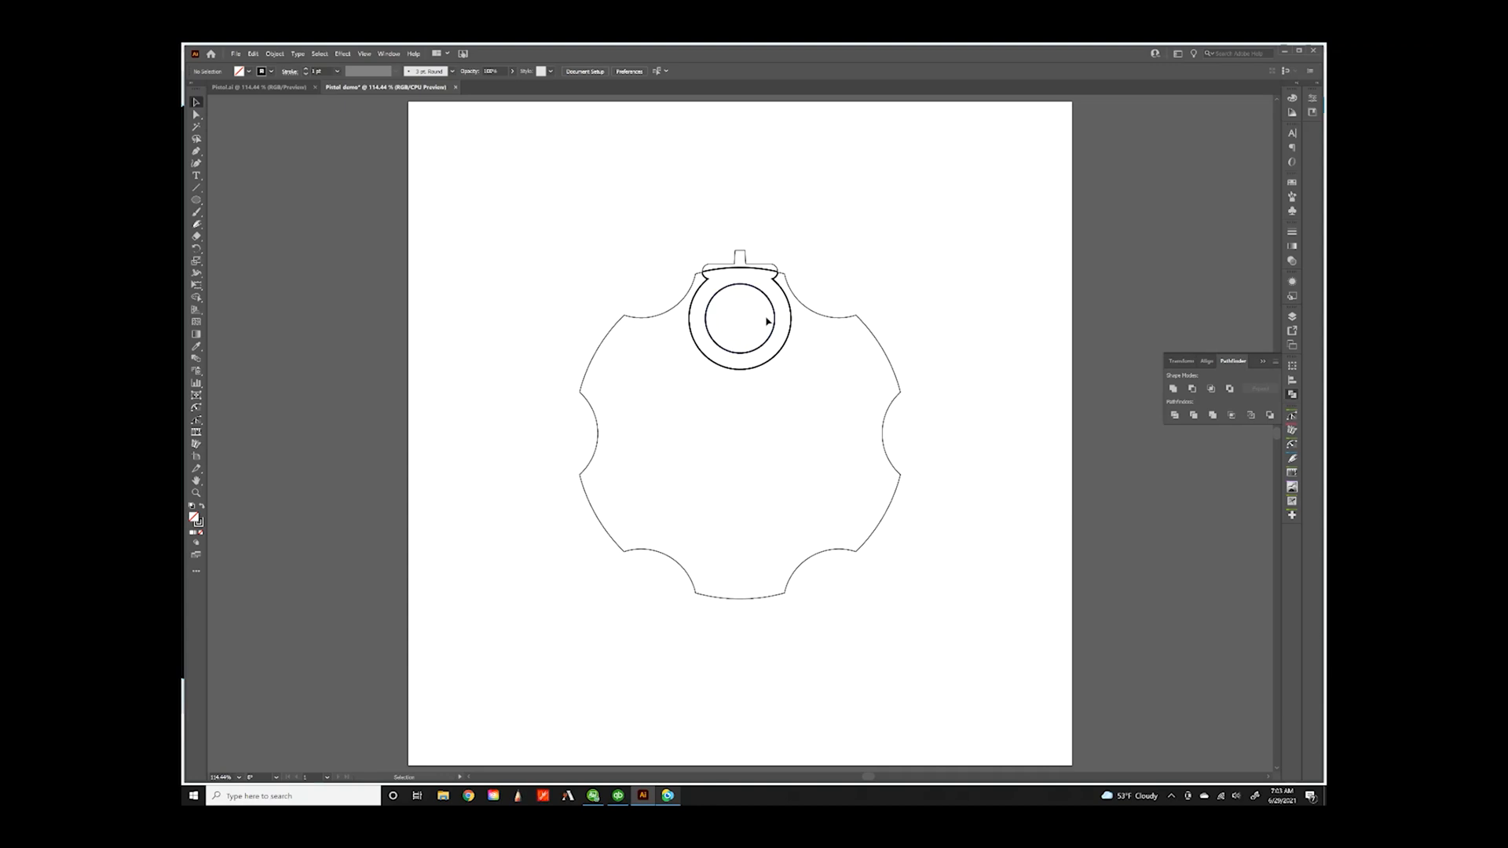
click(739, 285)
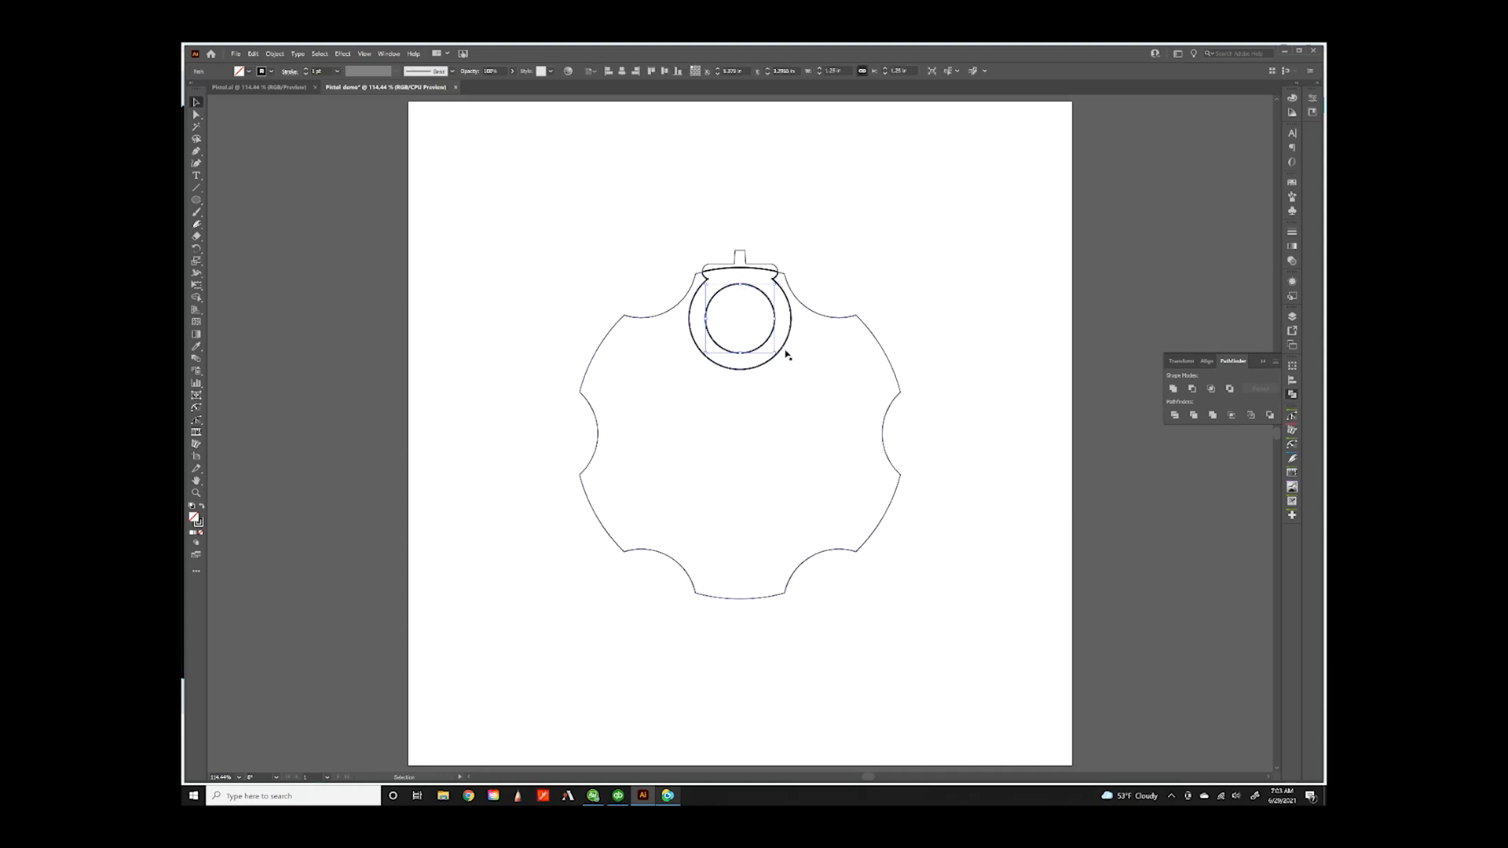
click(788, 355)
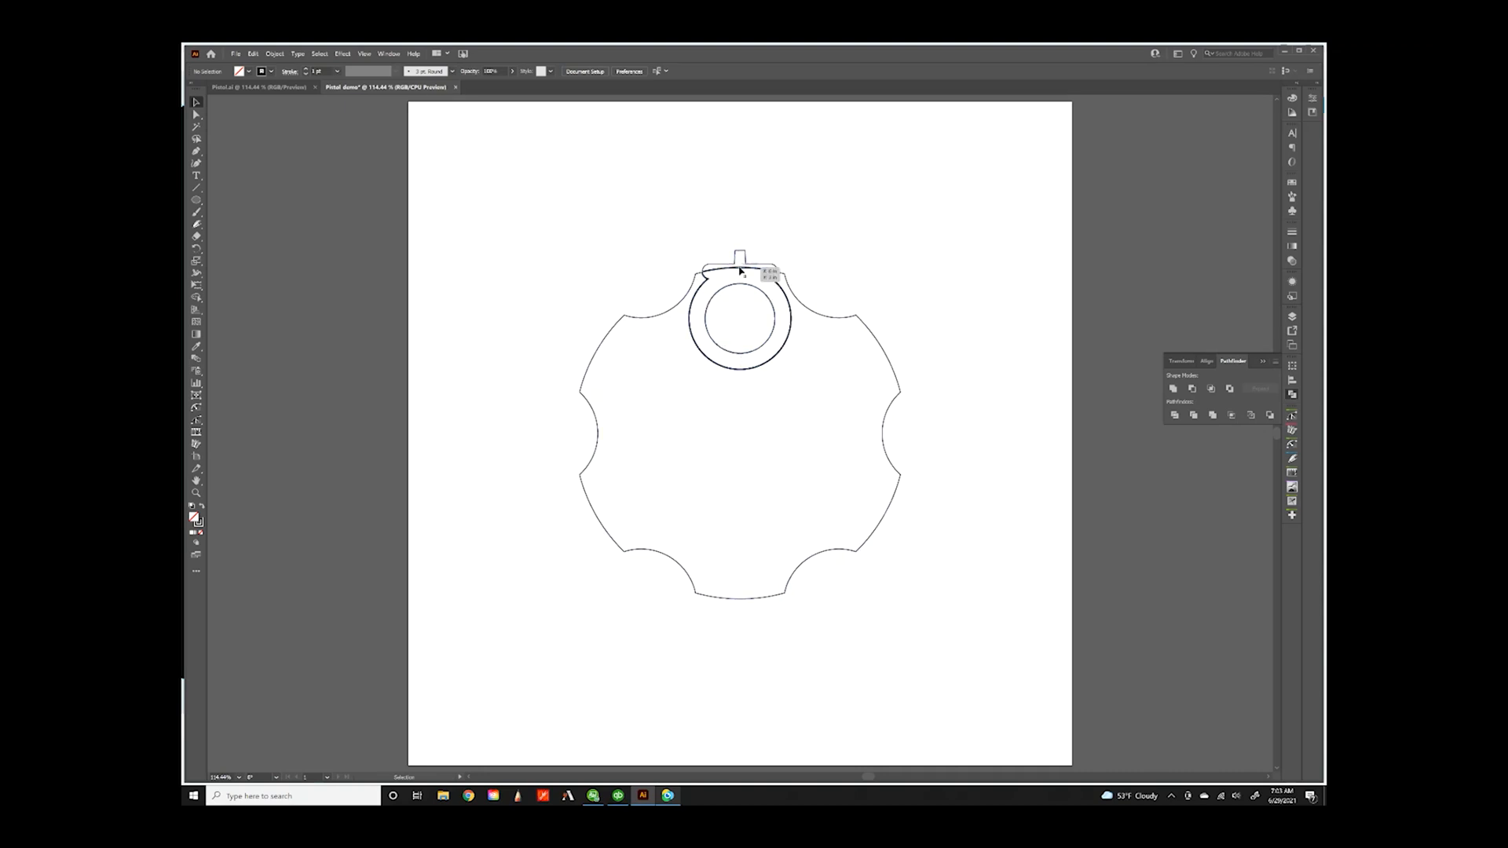
- Delete the barrel ring piece around the top hole and the arc segment that crosses beneath the sight
click(780, 280)
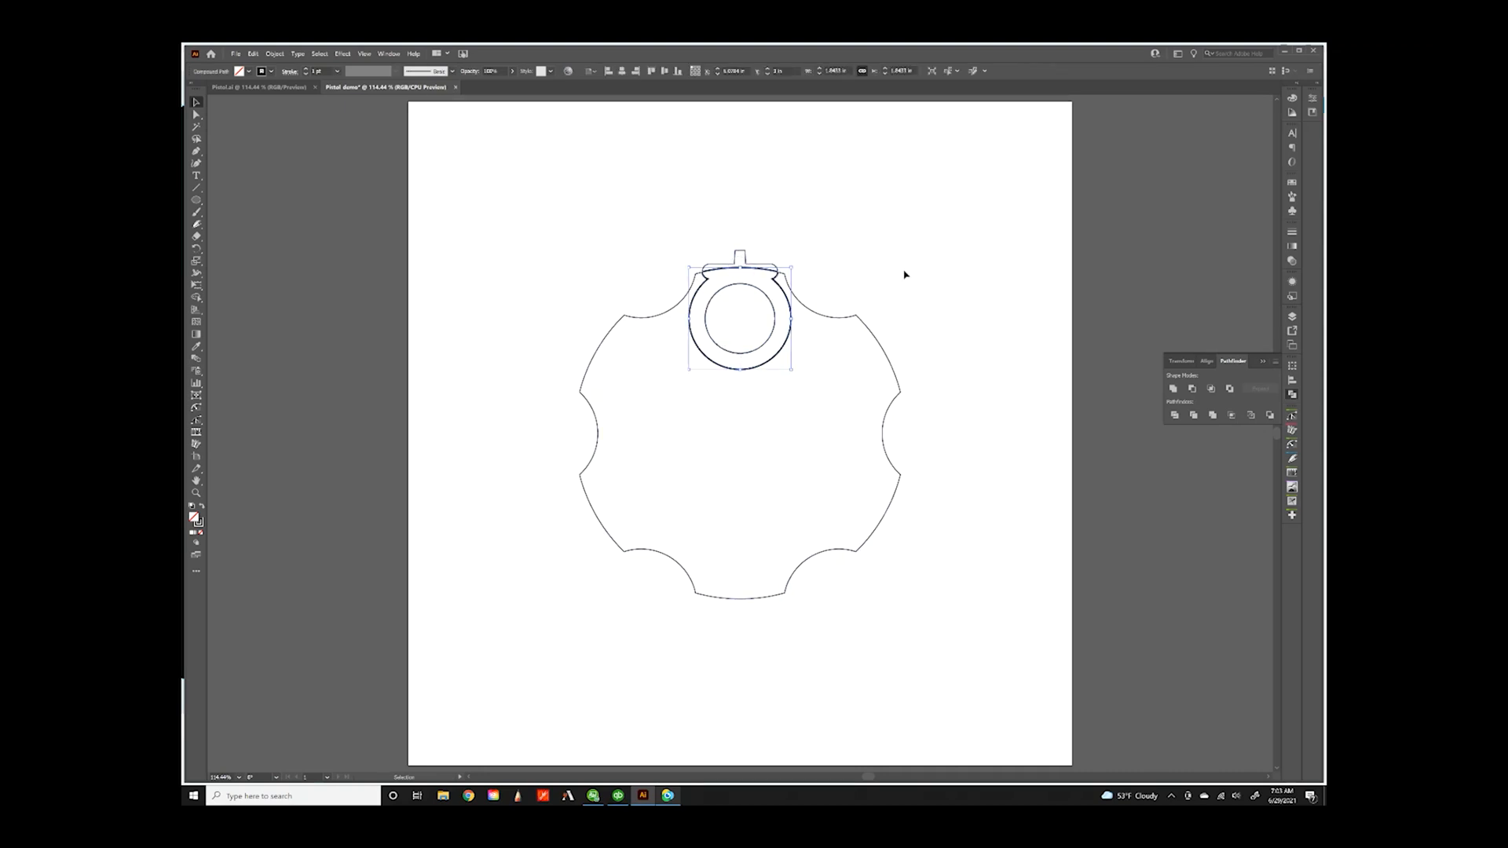
key(Delete)
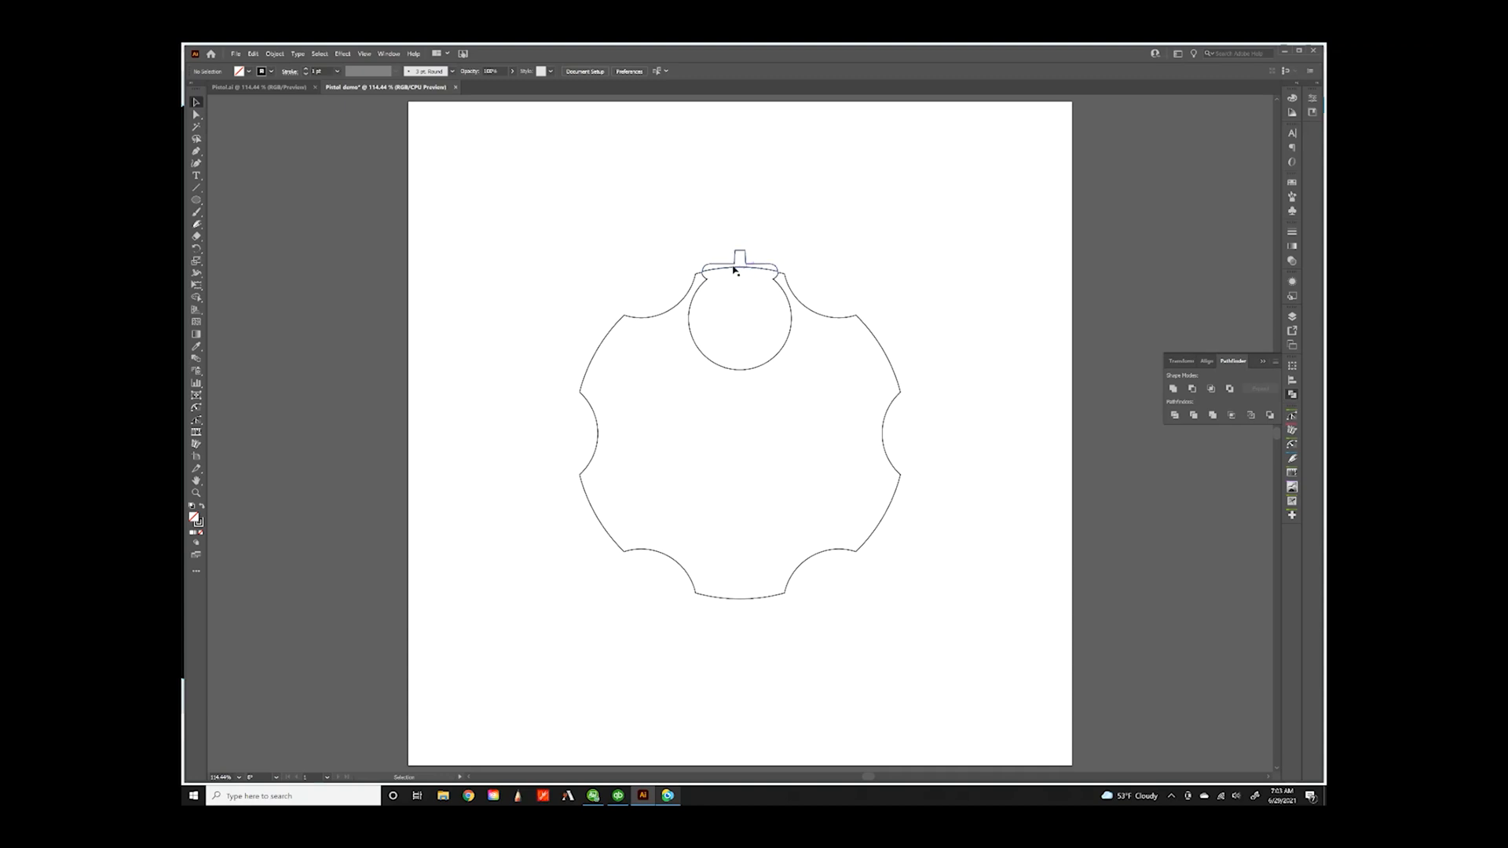
click(197, 115)
click(741, 271)
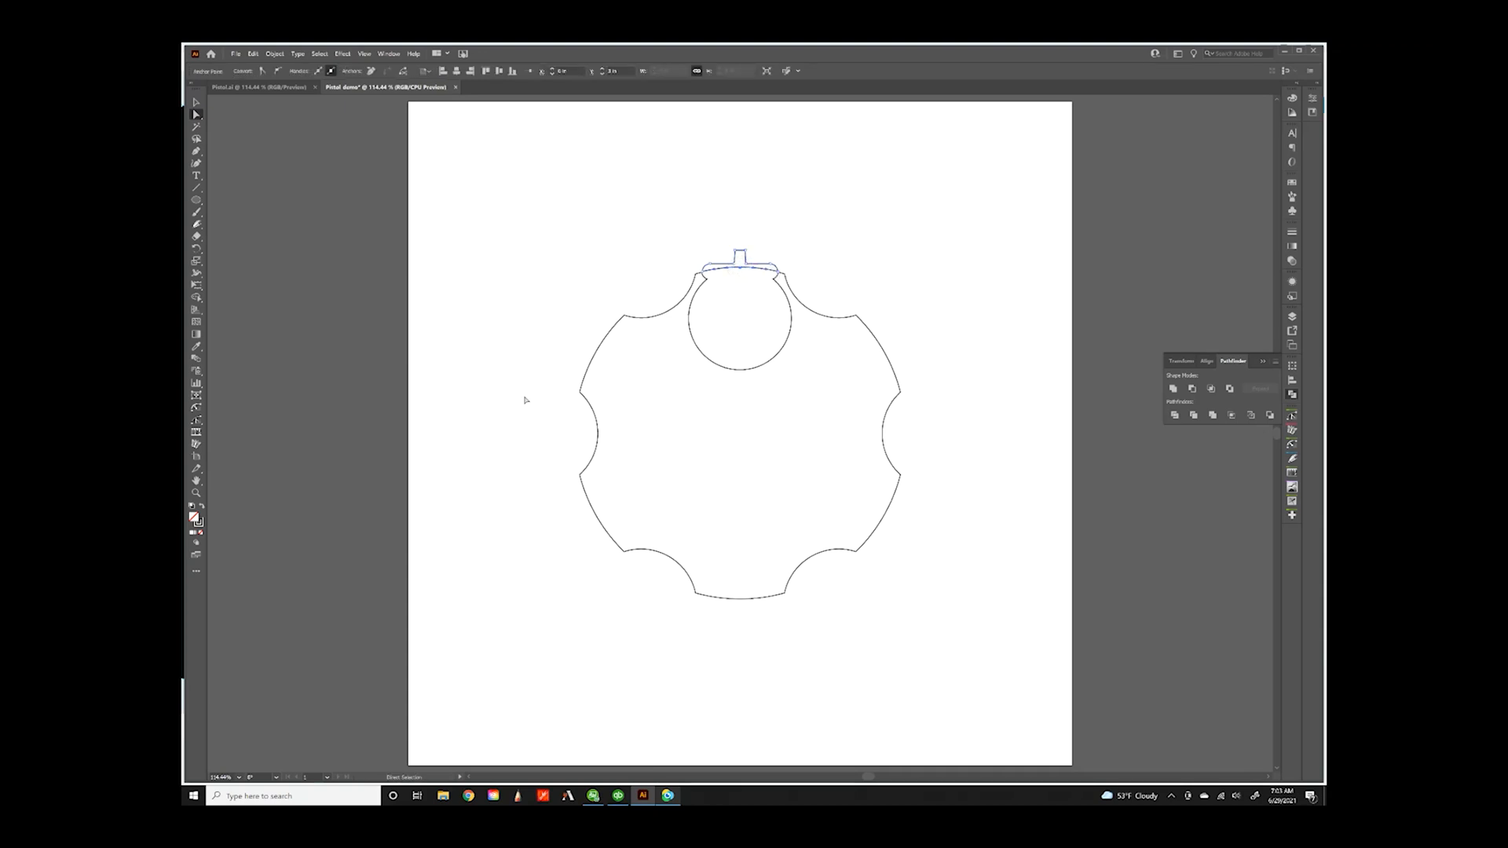
key(ctrl+j)
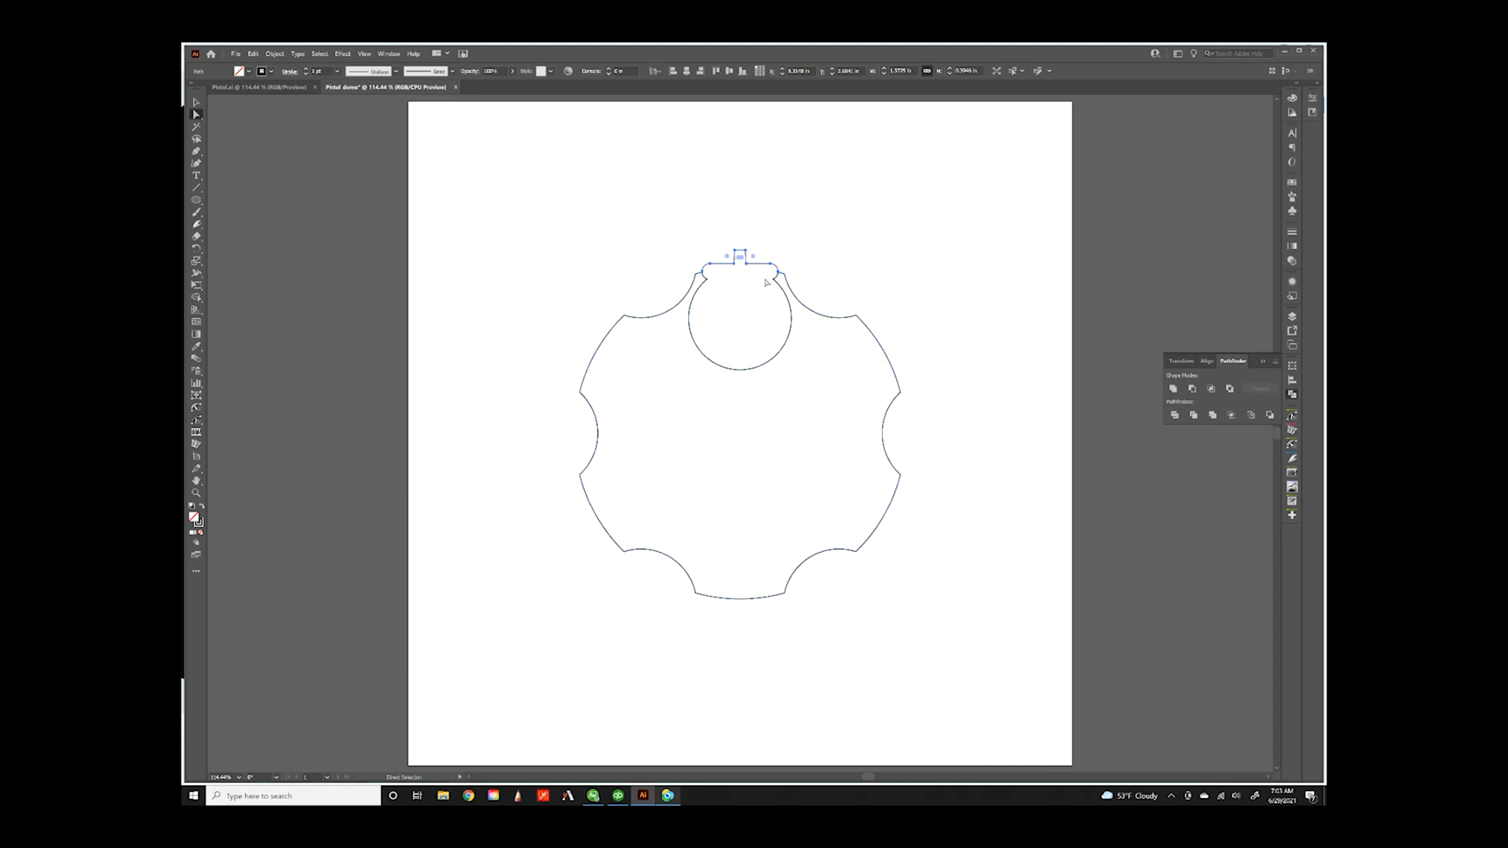
click(719, 207)
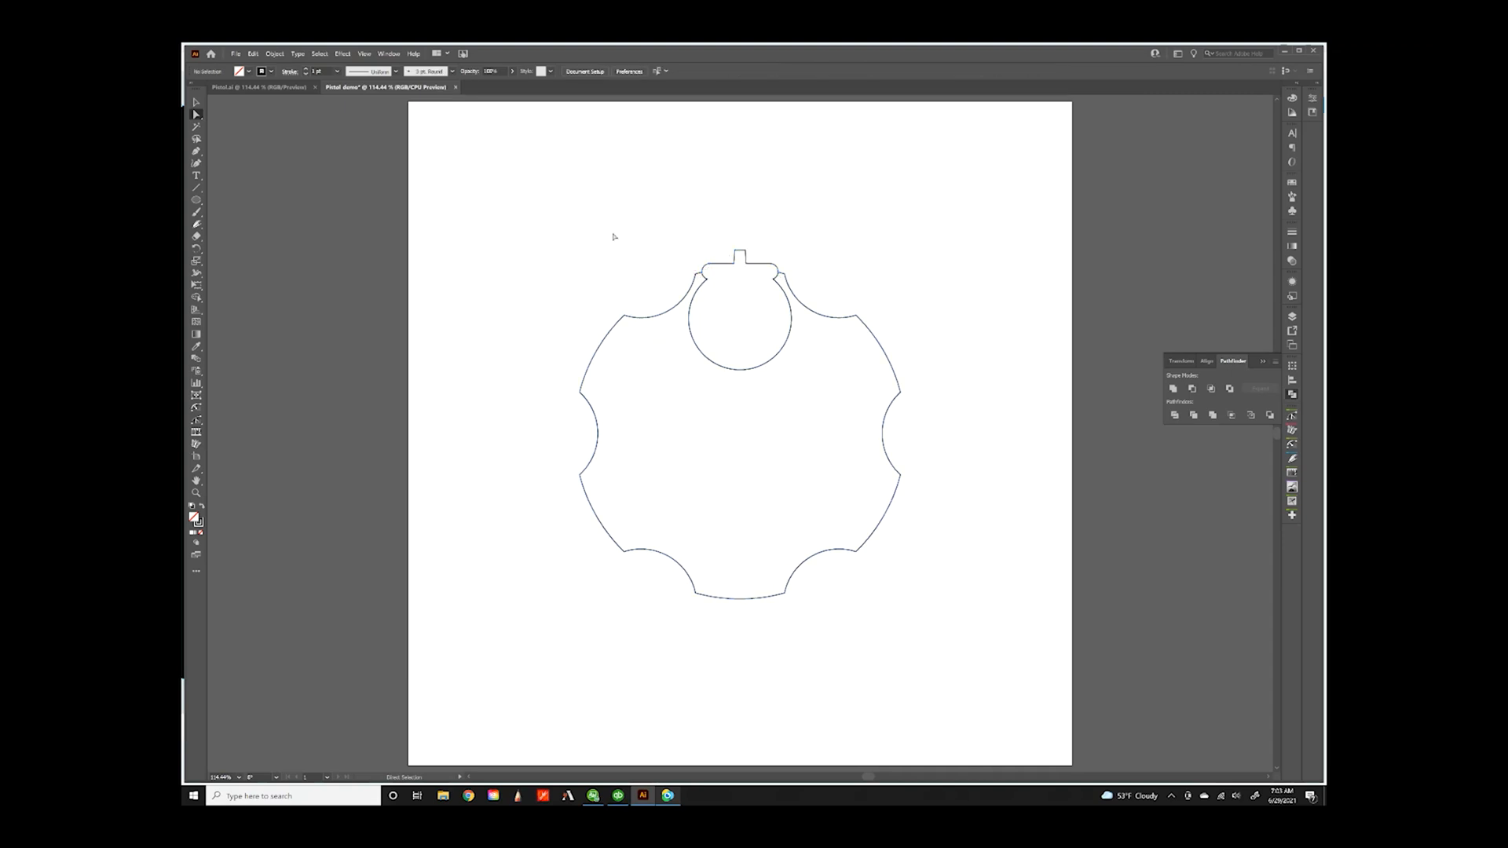
- Check the remaining lines around the barrel and sight in Outline view and return to Preview
click(364, 54)
click(366, 73)
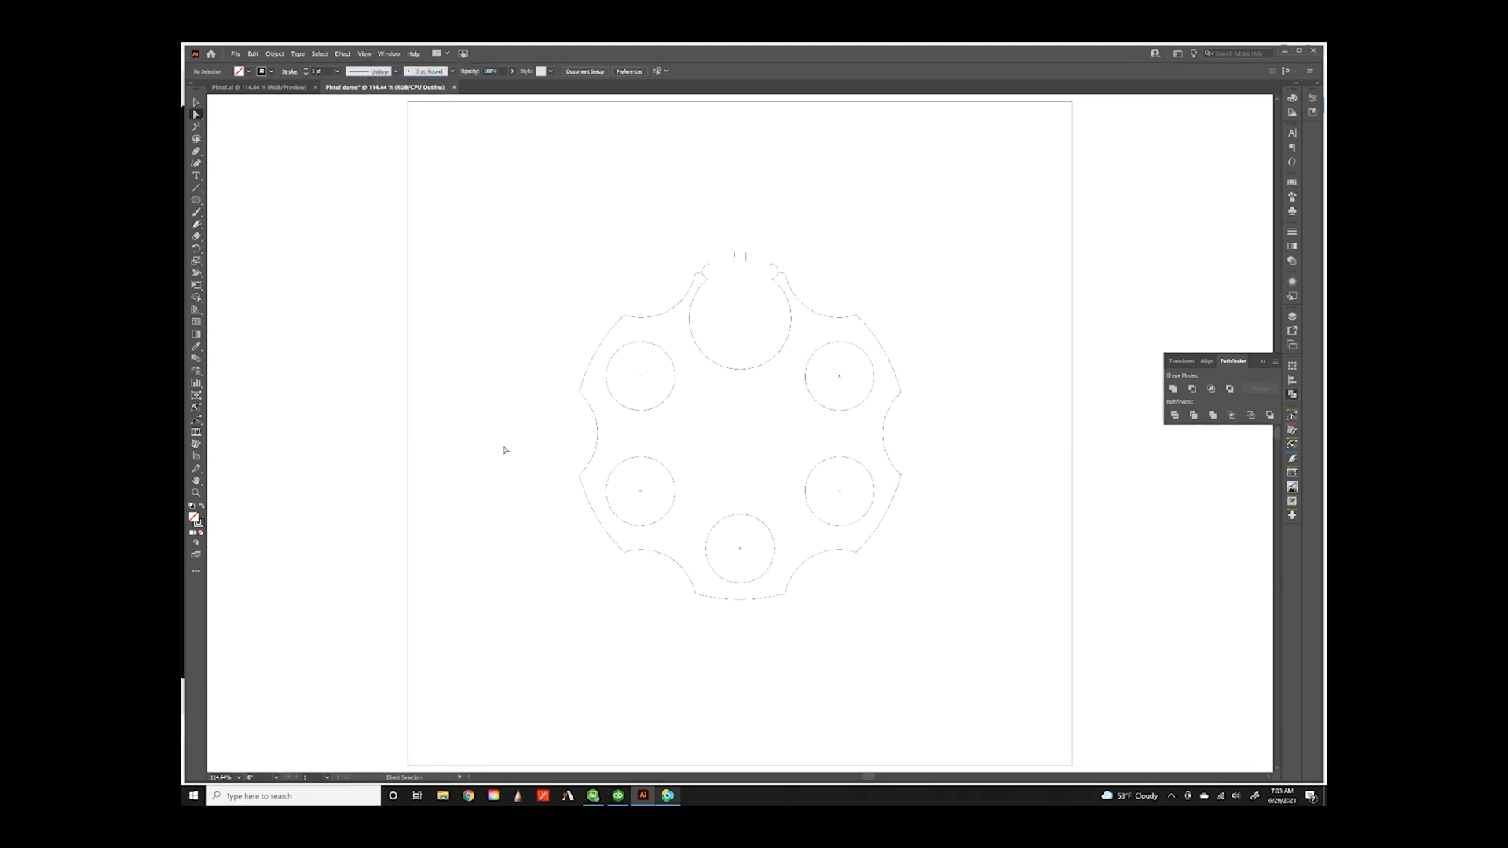
click(364, 54)
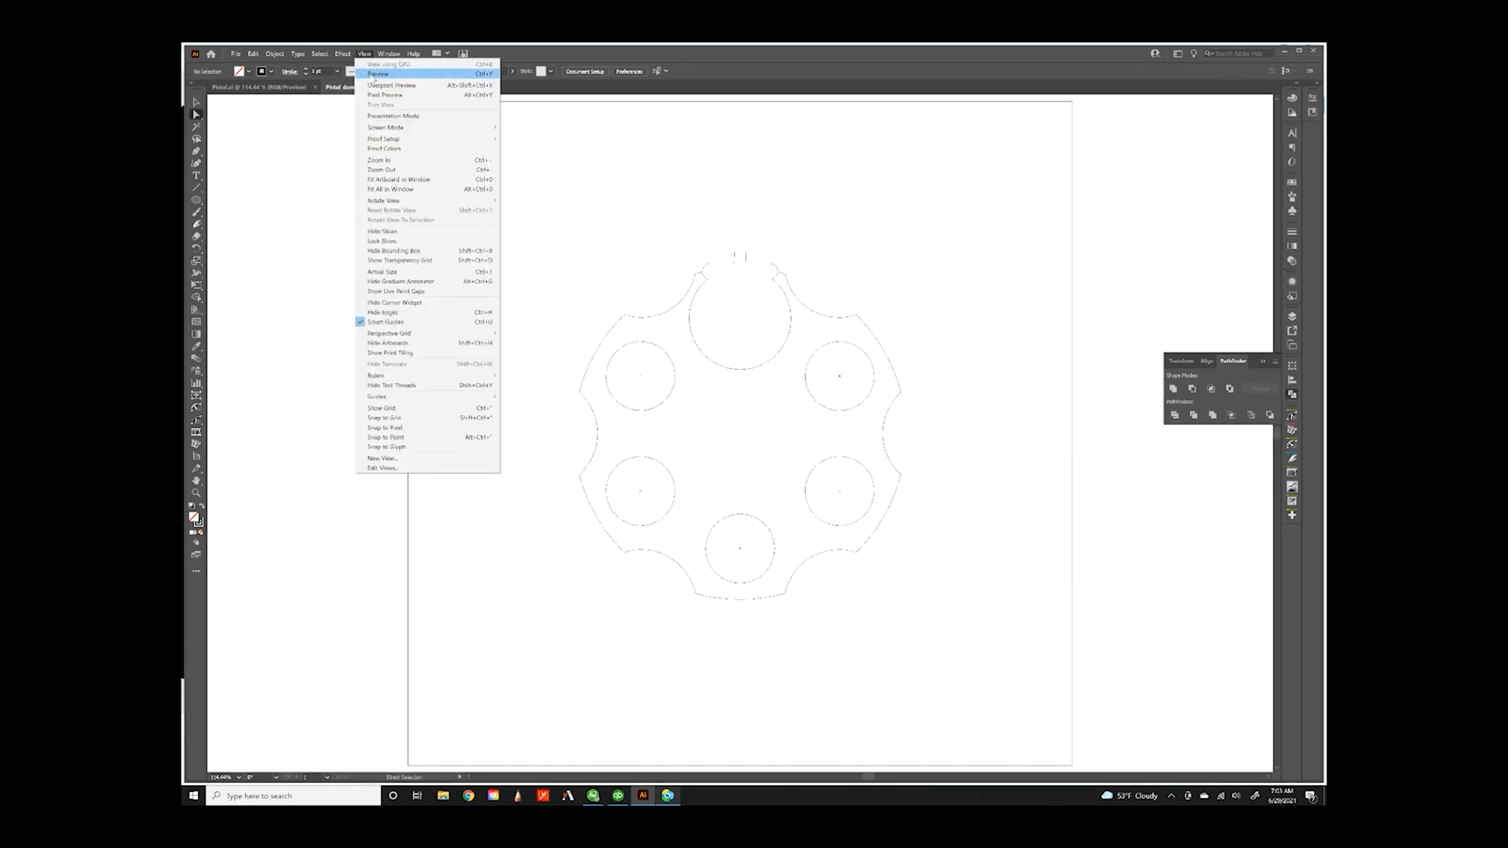
click(371, 74)
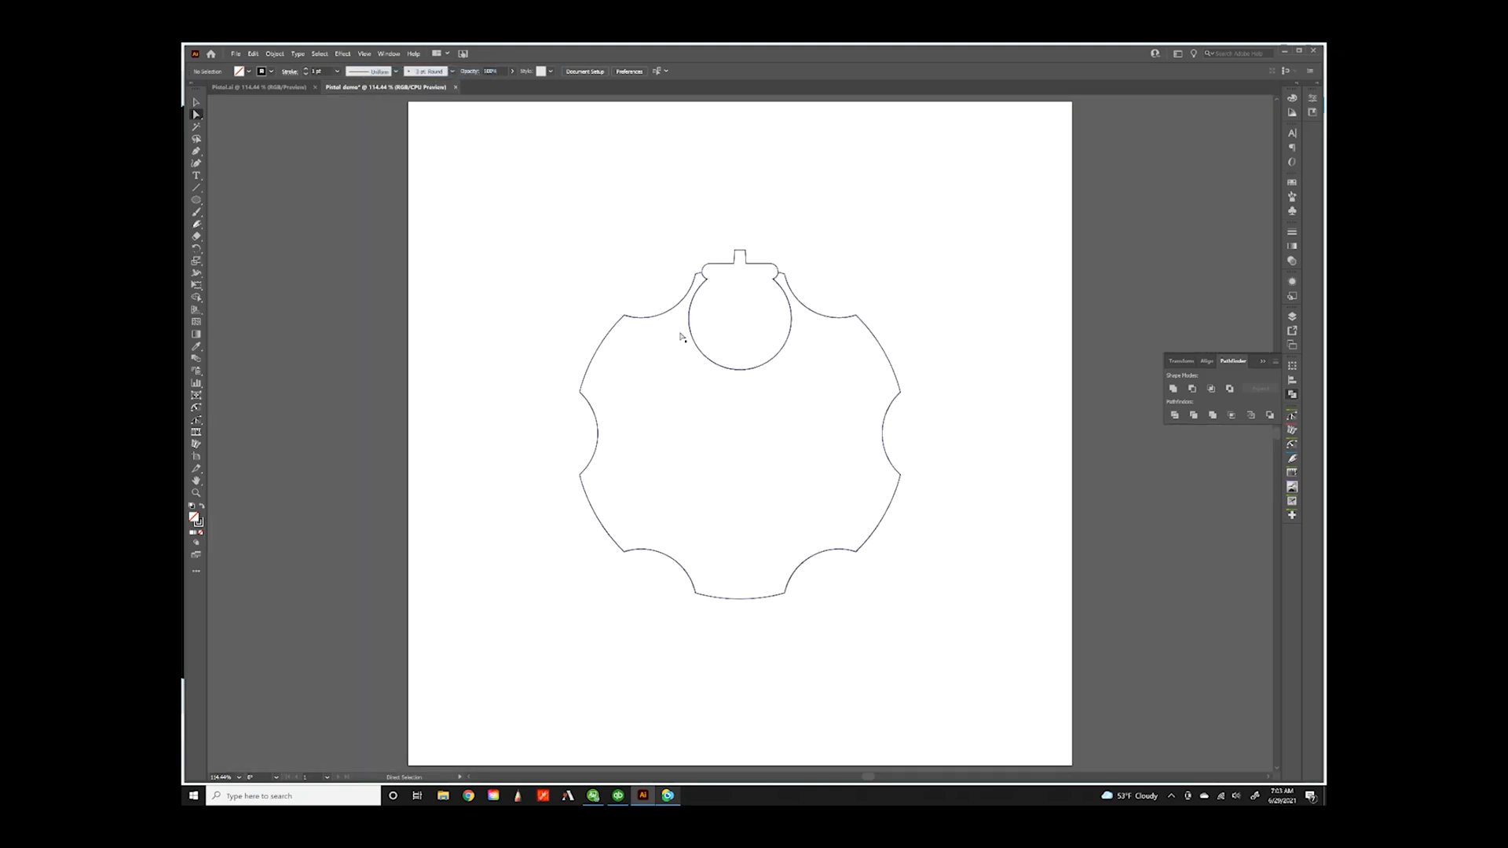
- Undo the last deletions to bring back the barrel ring, the top hole and the arc beneath the sight
click(720, 314)
shift+click(754, 326)
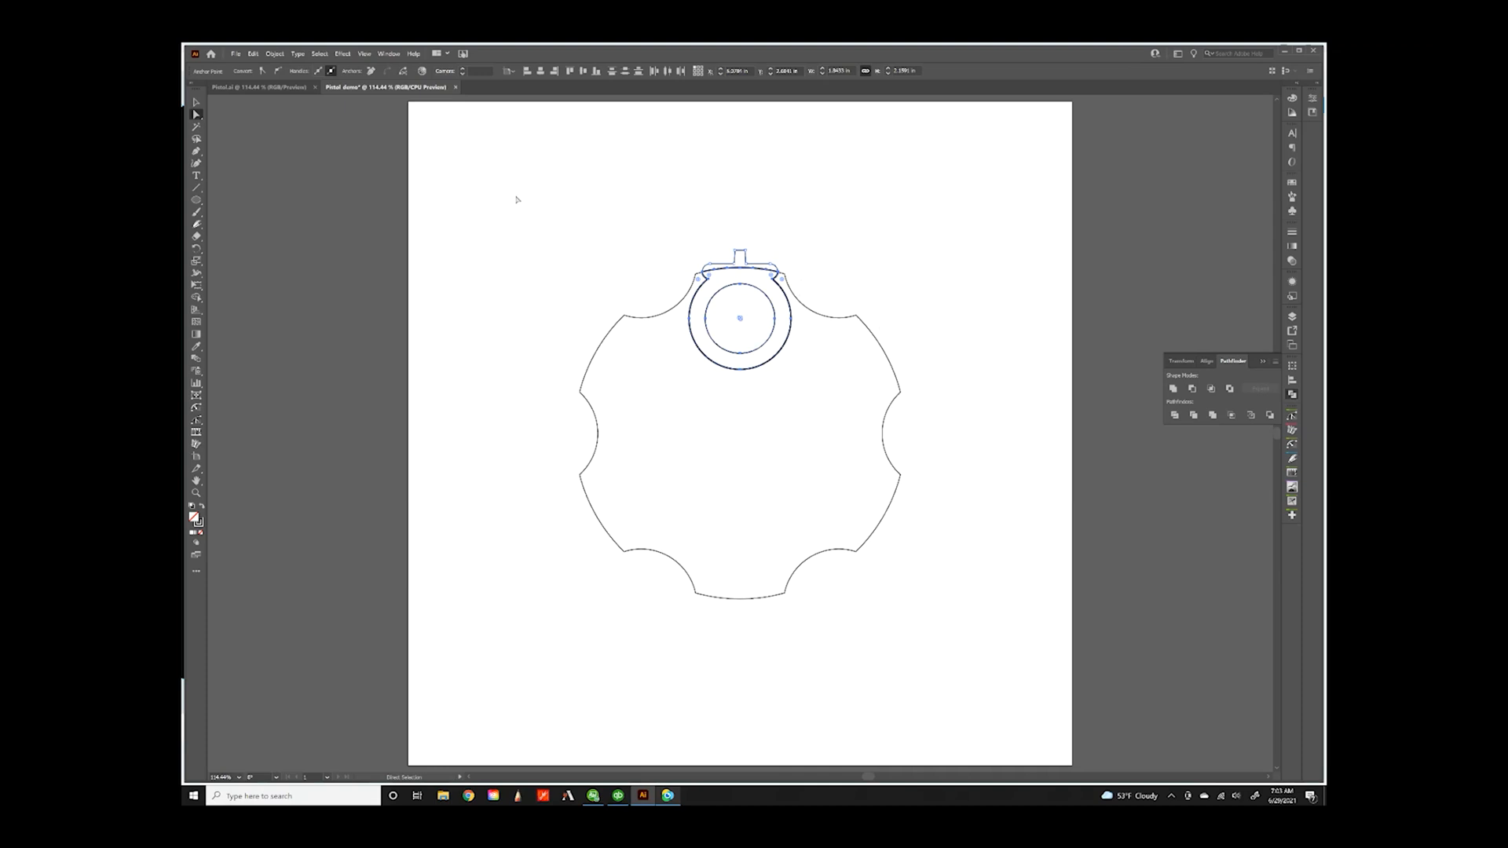
click(231, 151)
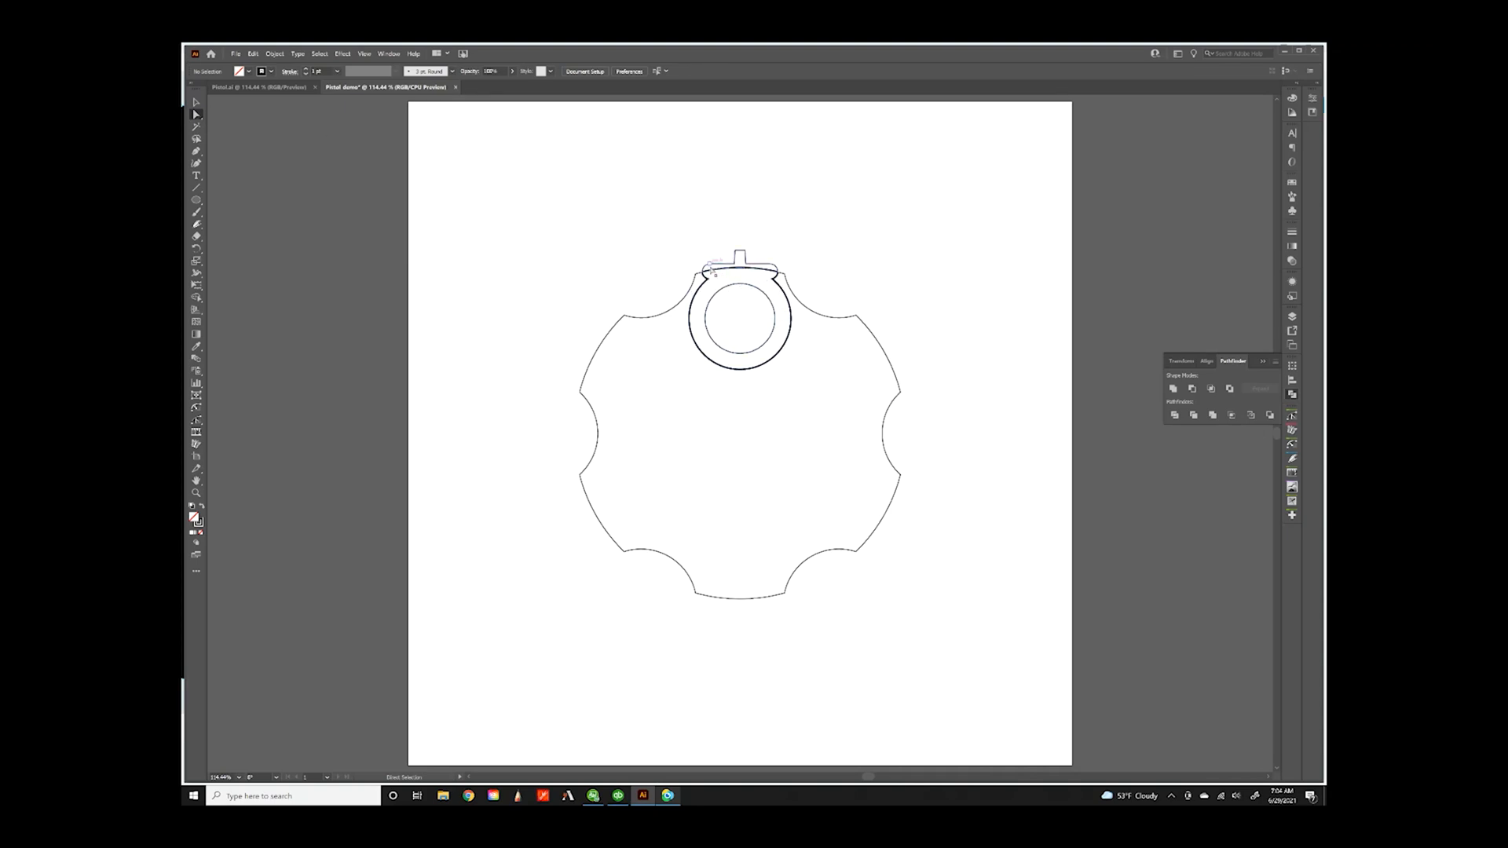
- Delete the duplicate outline of the barrel ring around the top hole, keeping the hole circle
click(736, 275)
click(708, 389)
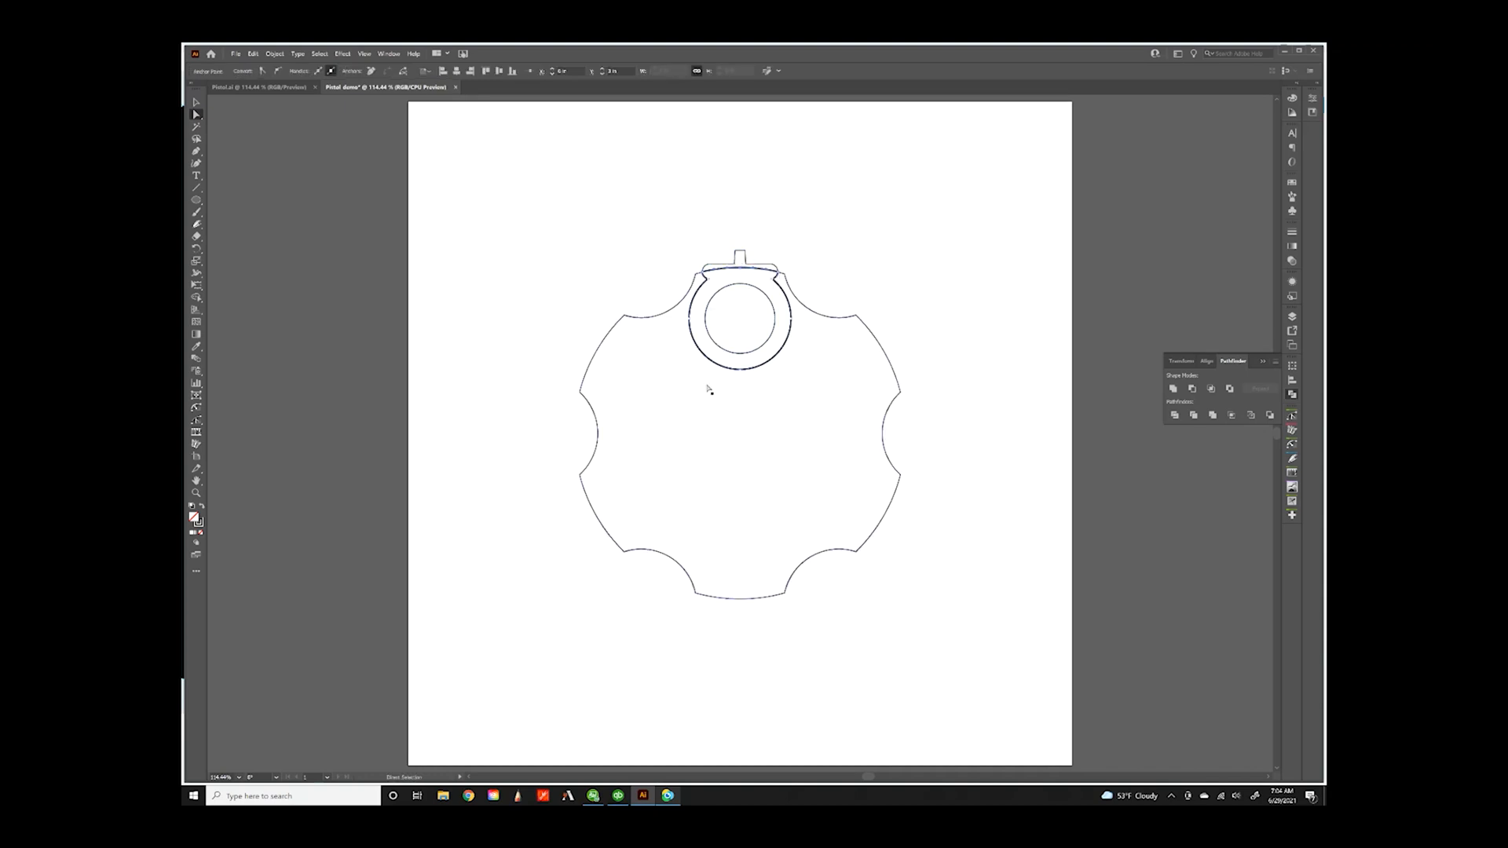
click(708, 389)
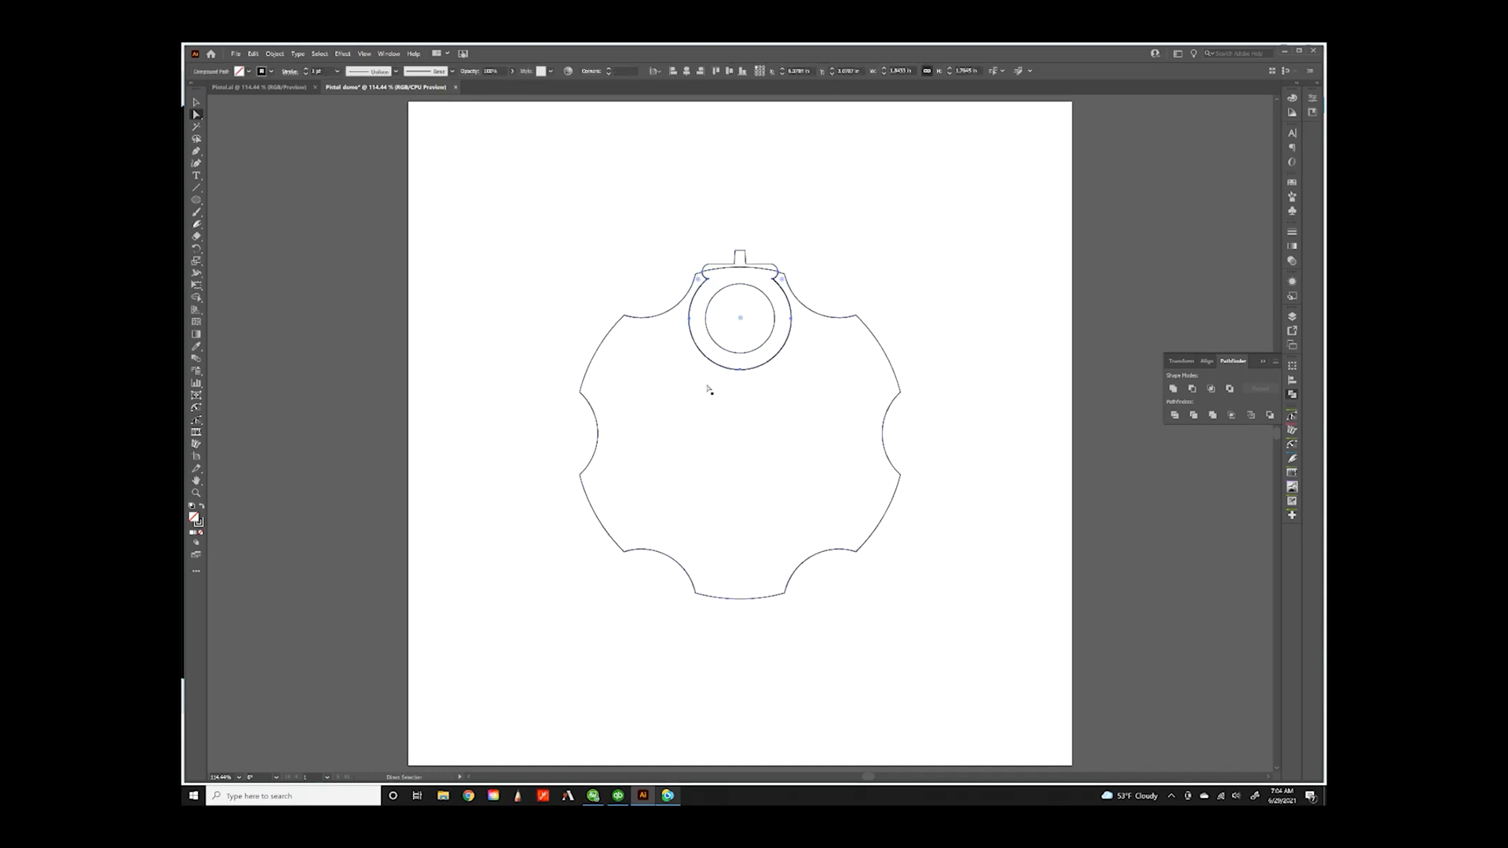
click(708, 389)
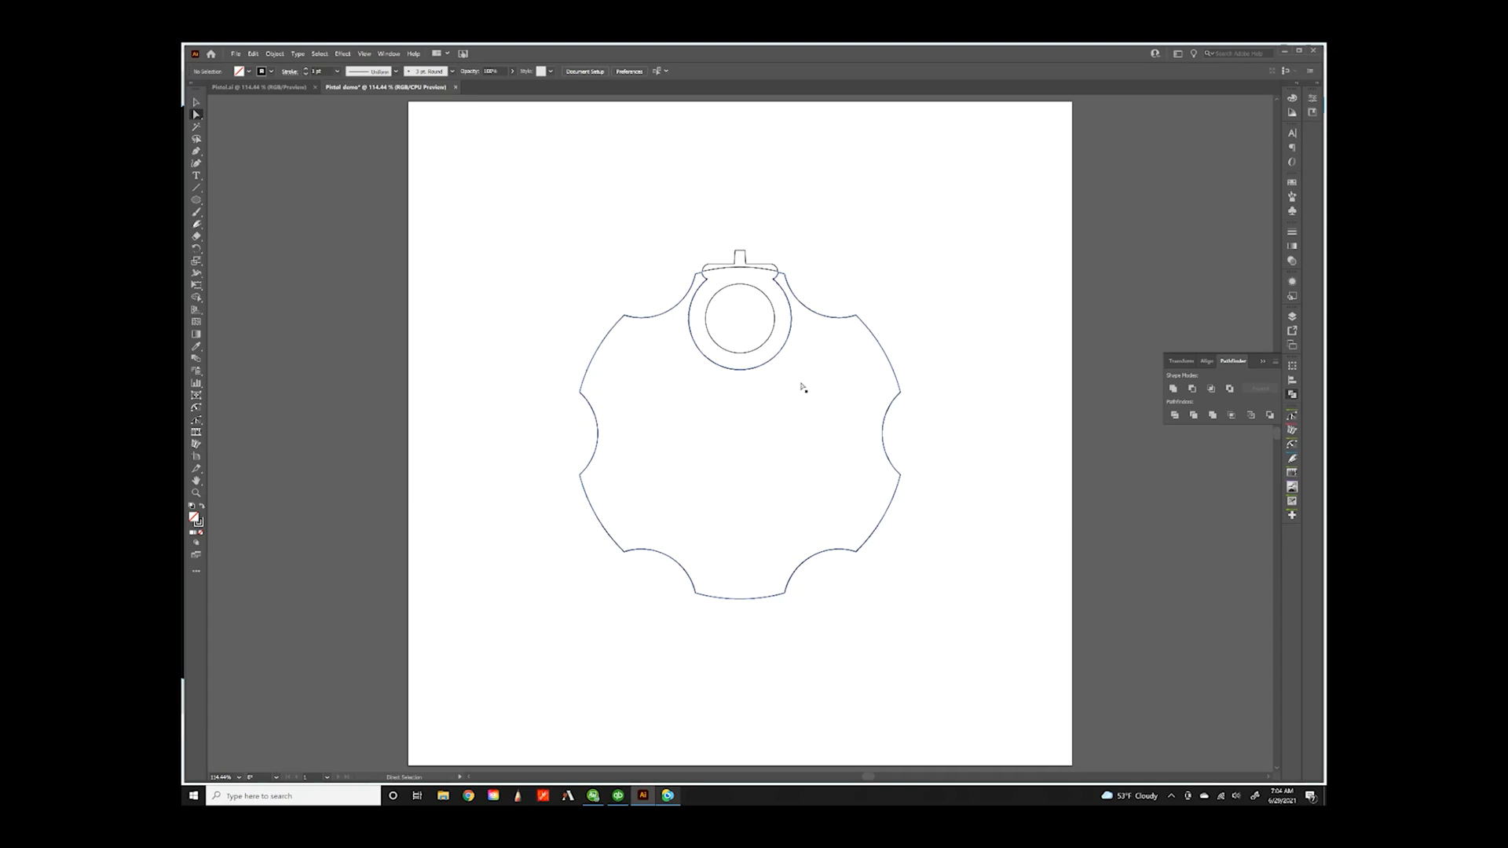
- Delete only the arc segment crossing between the barrel ring and the sight with direct selection
click(745, 268)
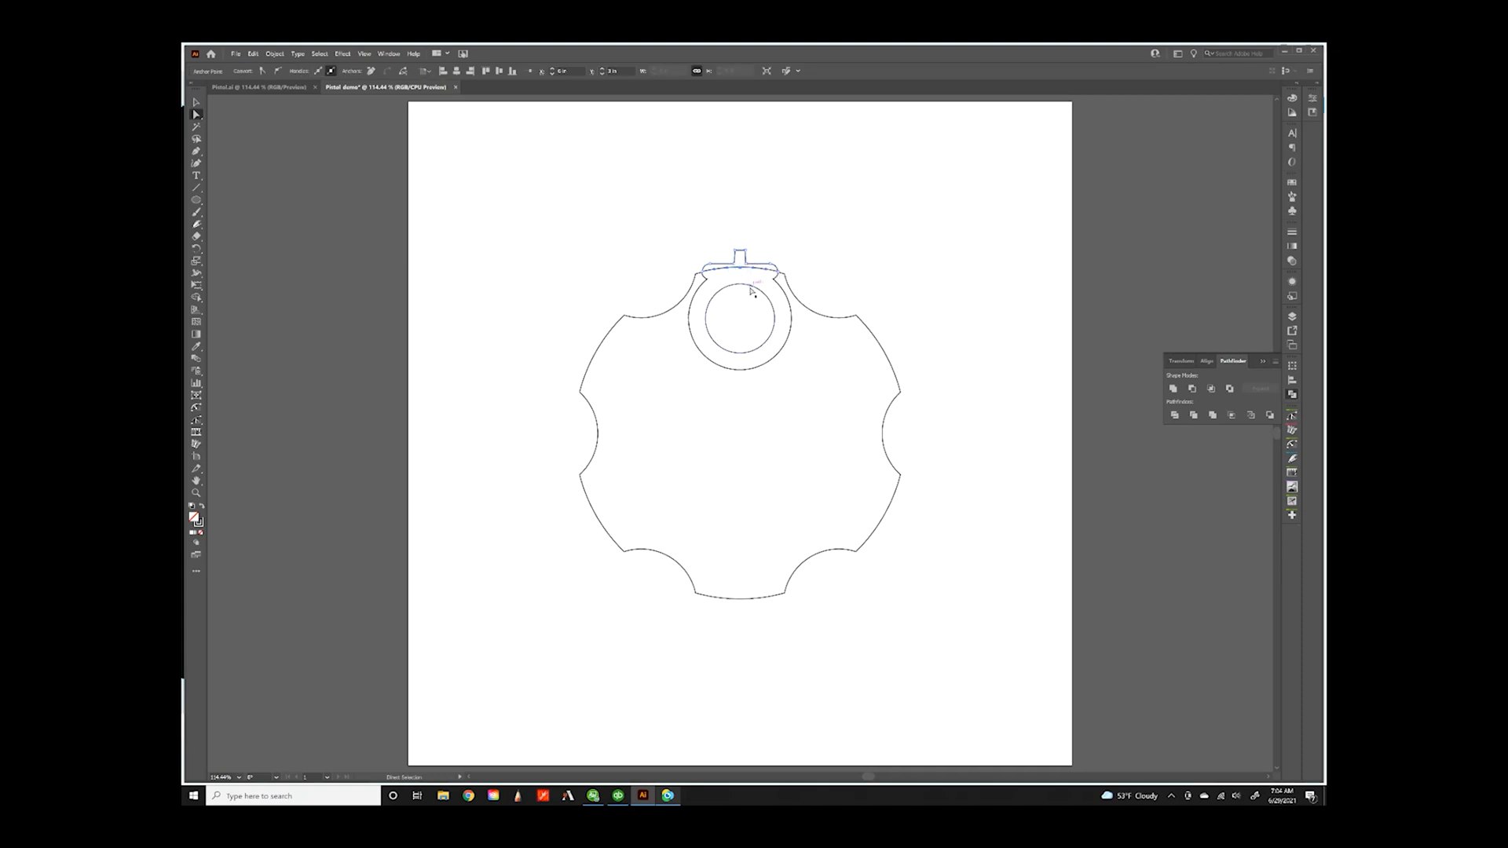
key(ctrl+j)
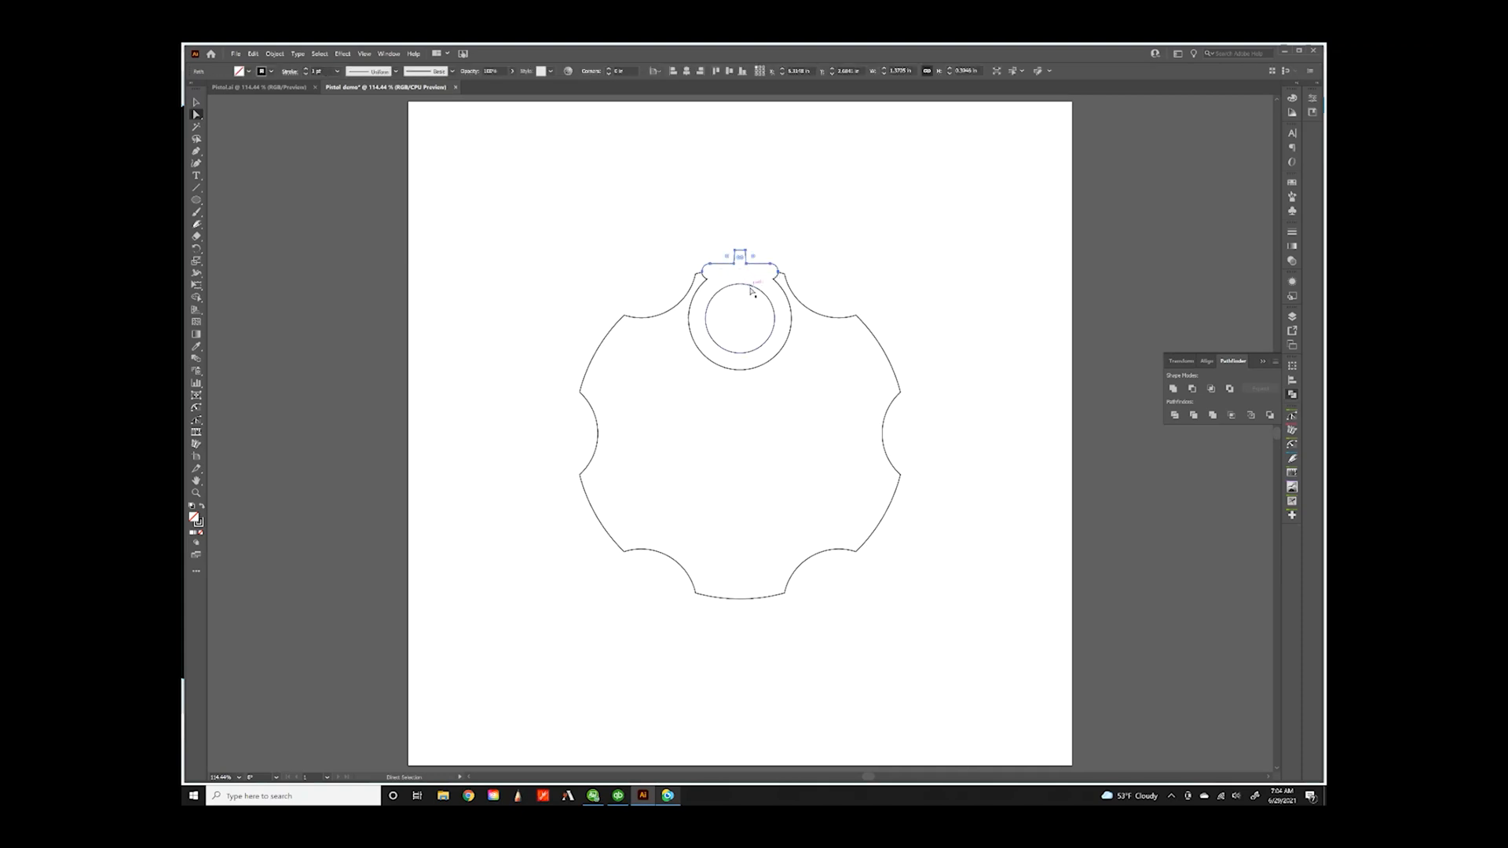
click(552, 244)
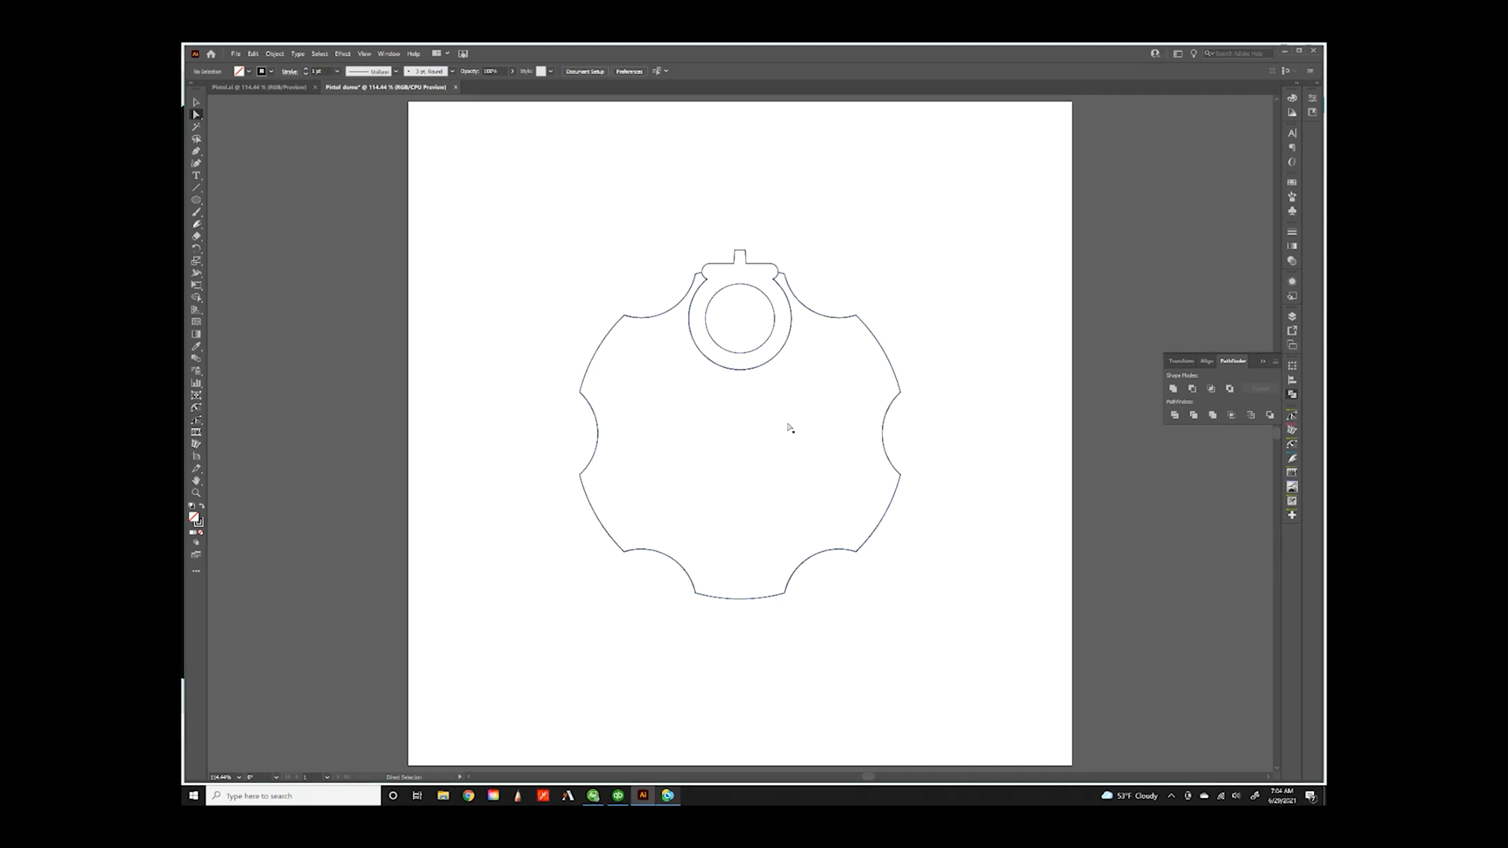
- Inspect the cleaned-up artwork for leftover lines in Outline view and switch back to Preview
click(390, 54)
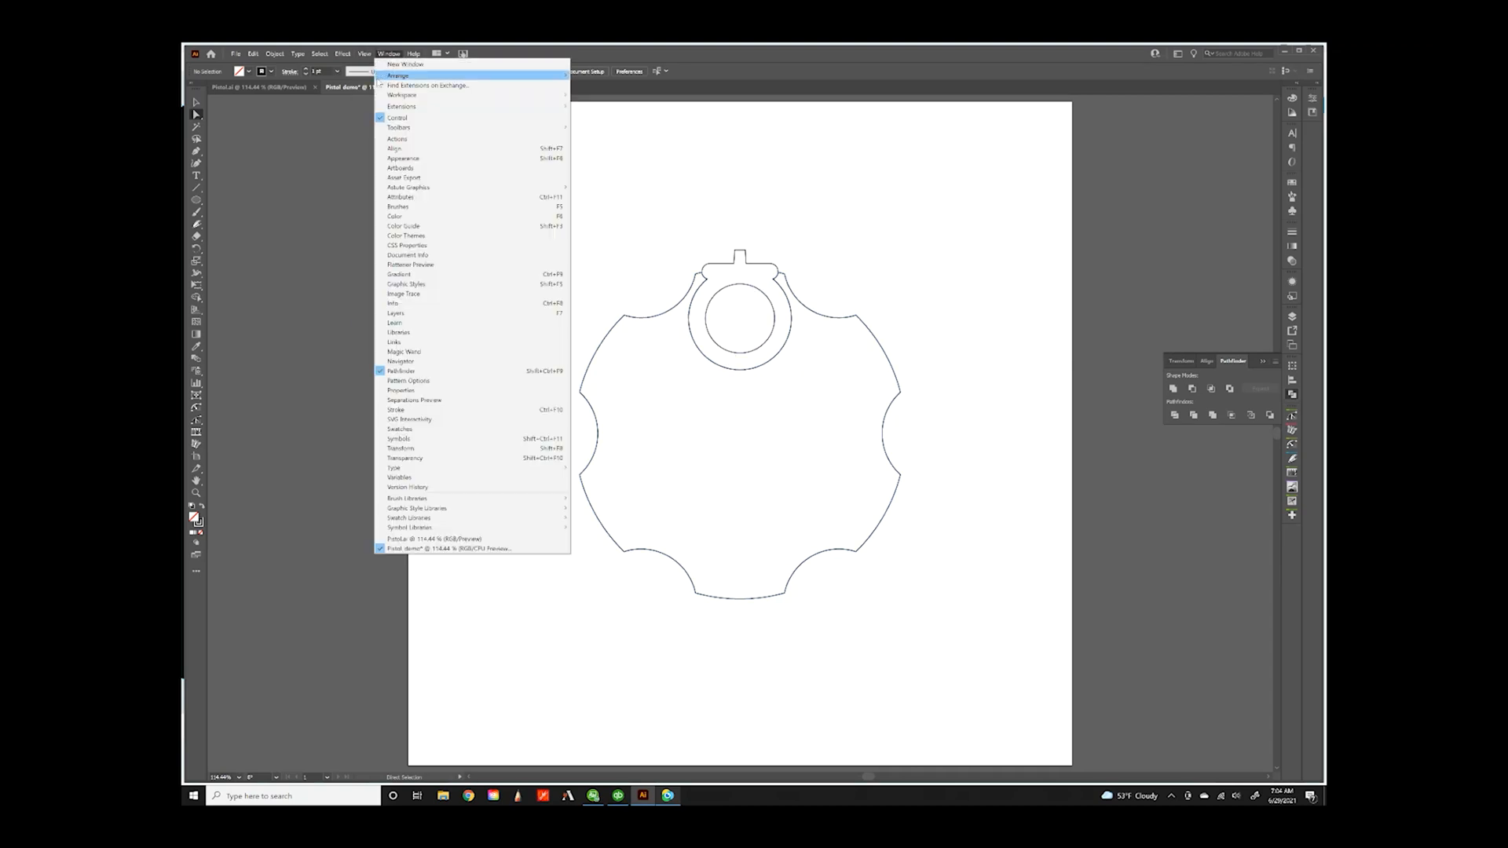
click(370, 73)
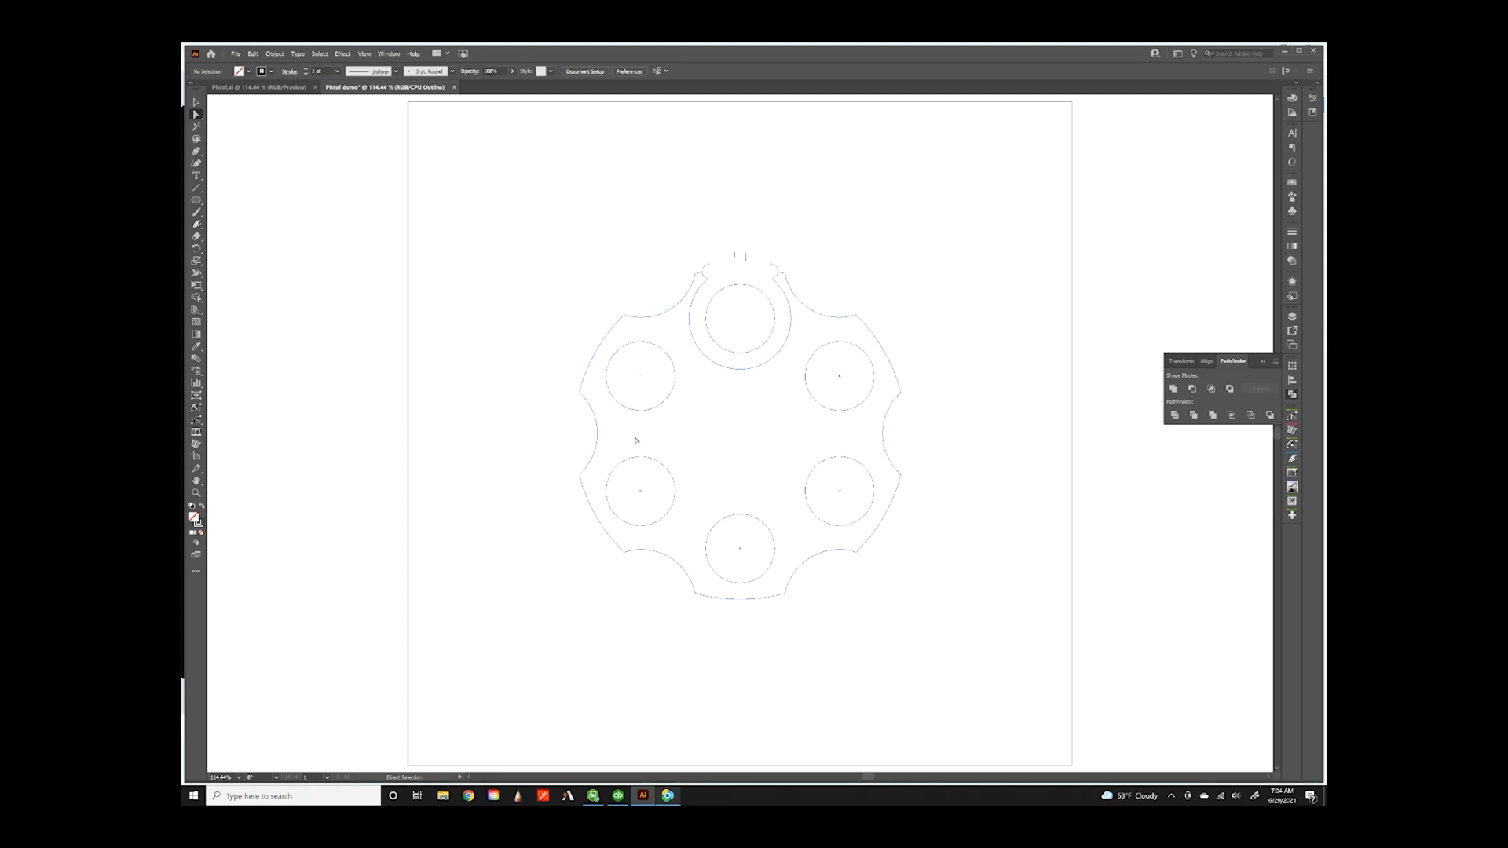
click(365, 53)
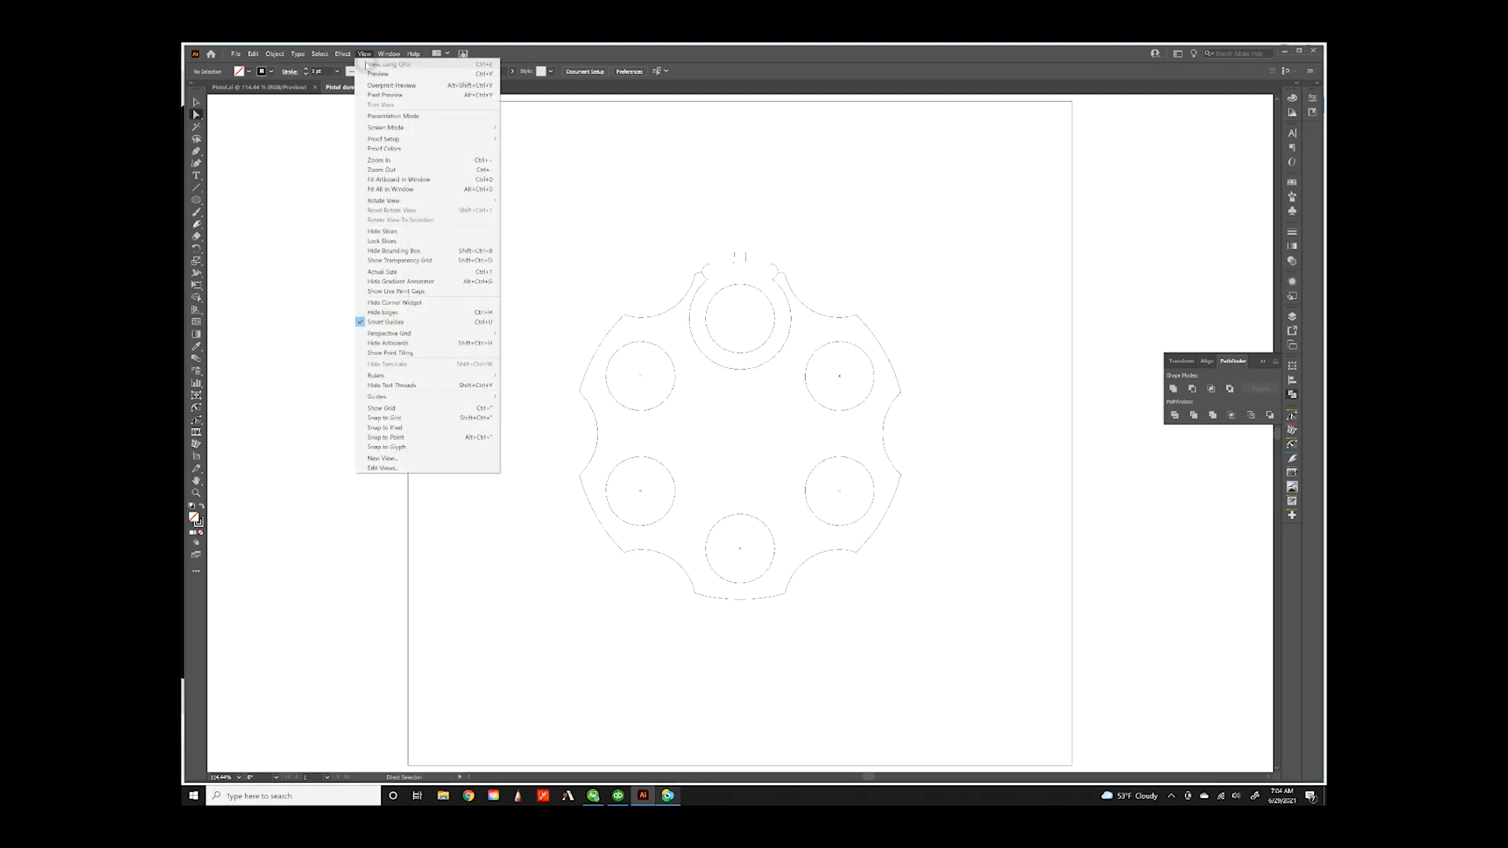
click(371, 75)
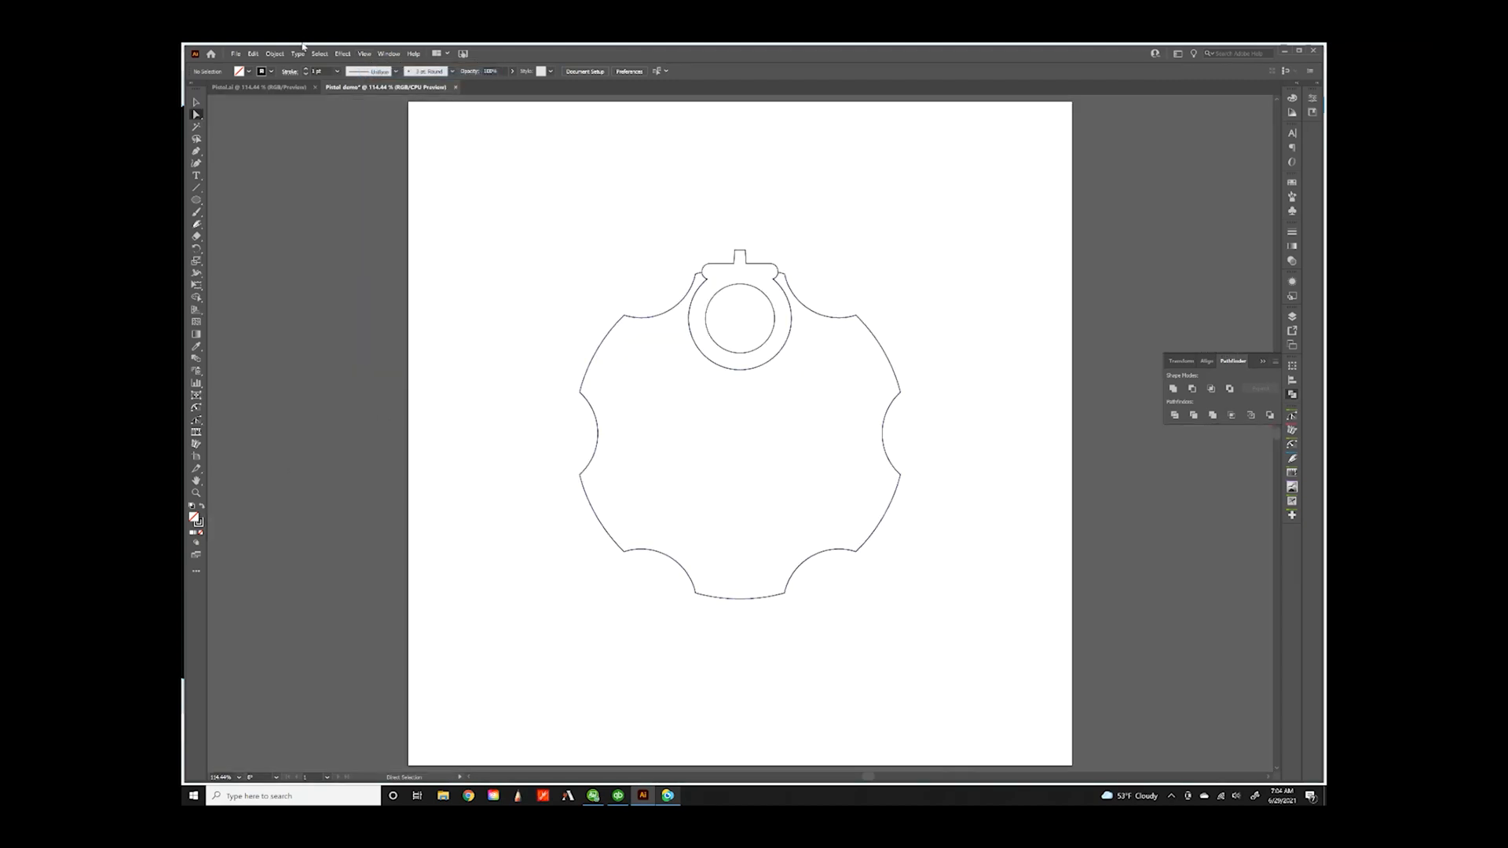
- Give all of the artwork, including the five other cylinder holes, the default black stroke with no fill
key(ctrl+a)
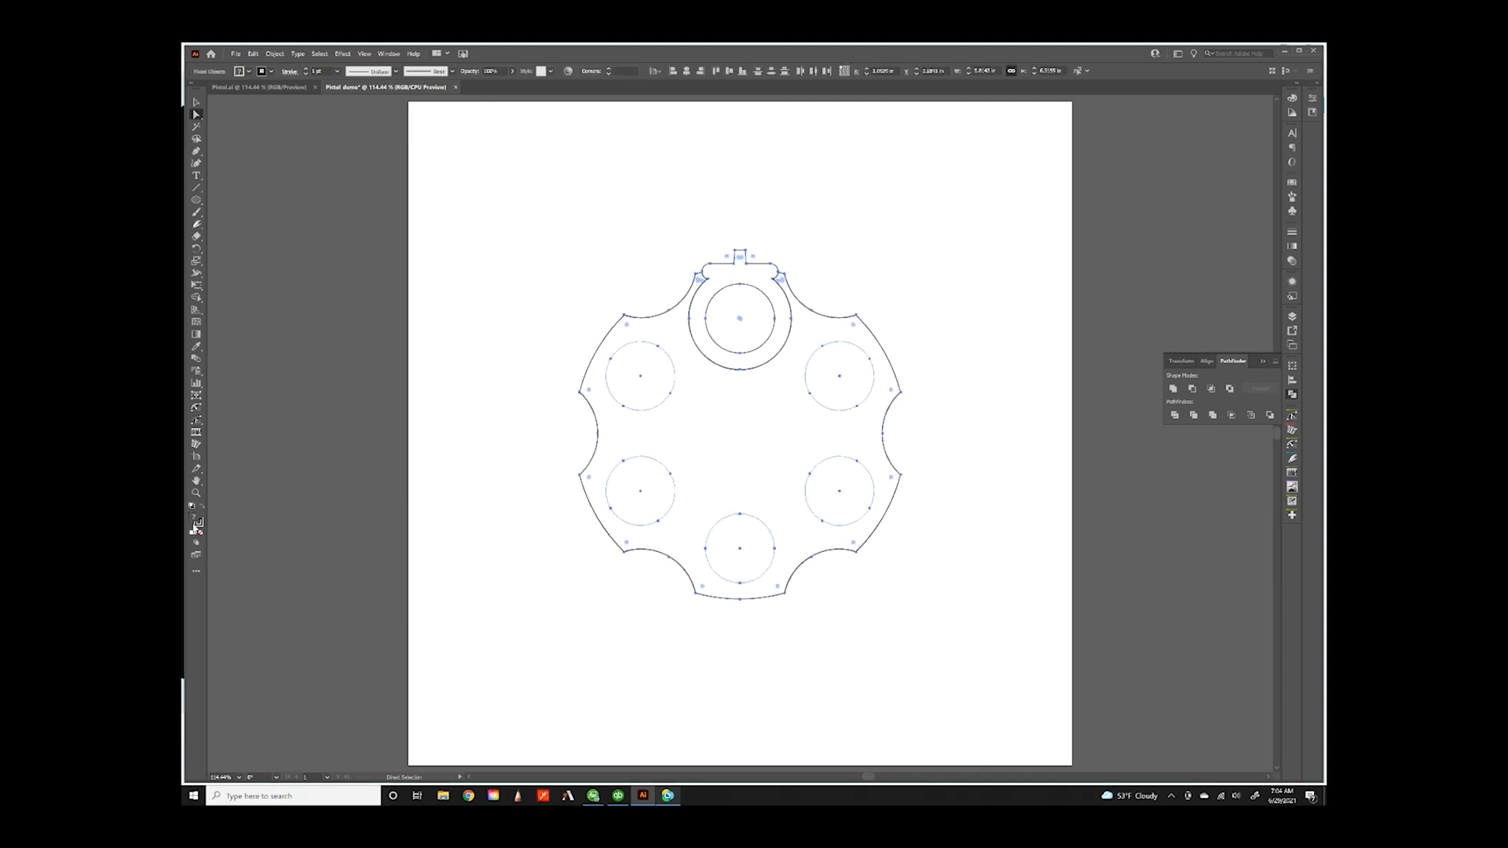
click(192, 506)
click(200, 534)
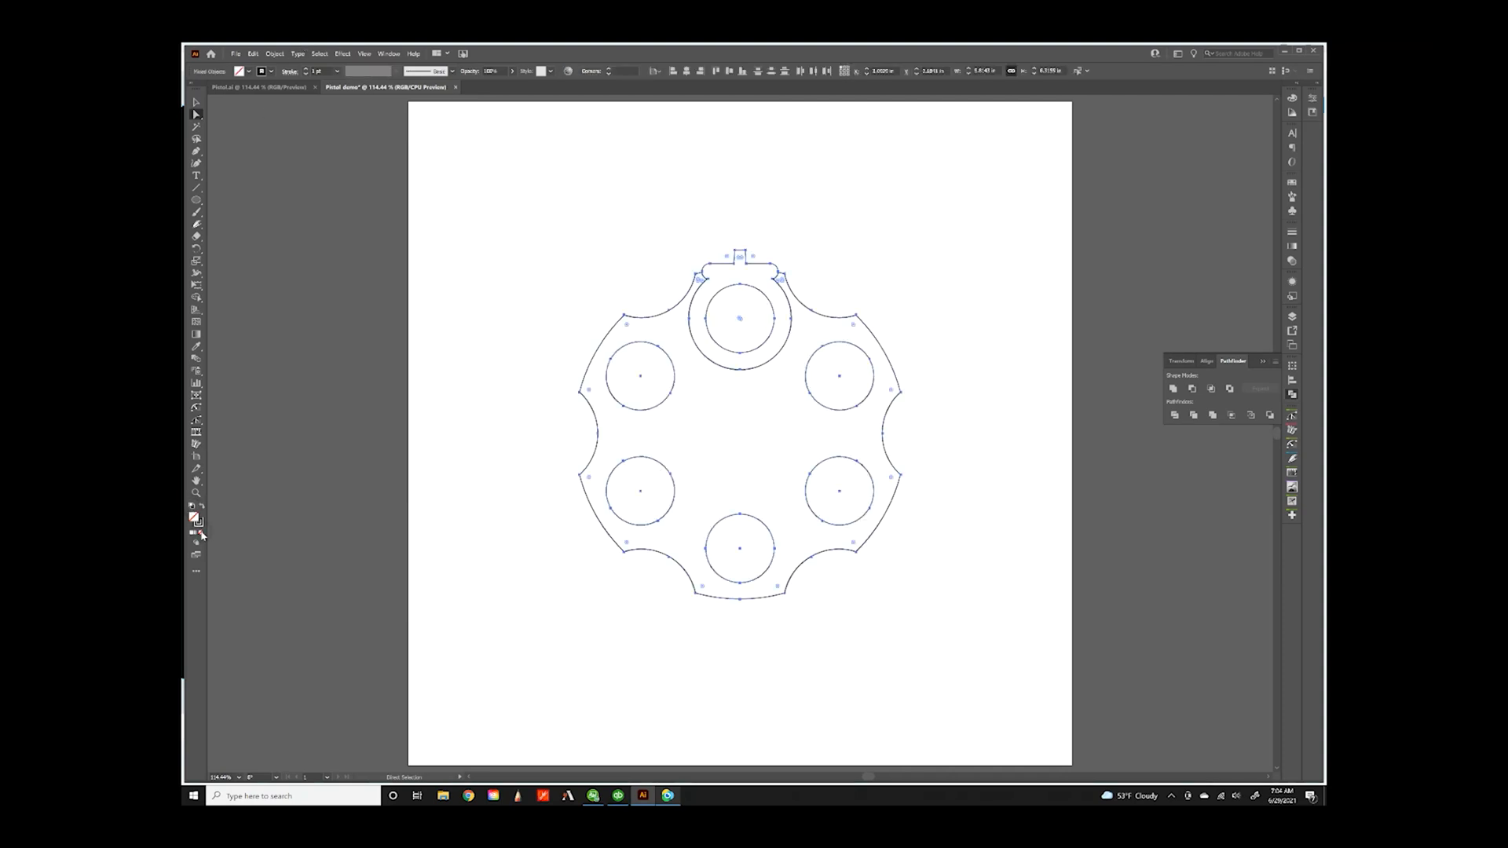
click(350, 500)
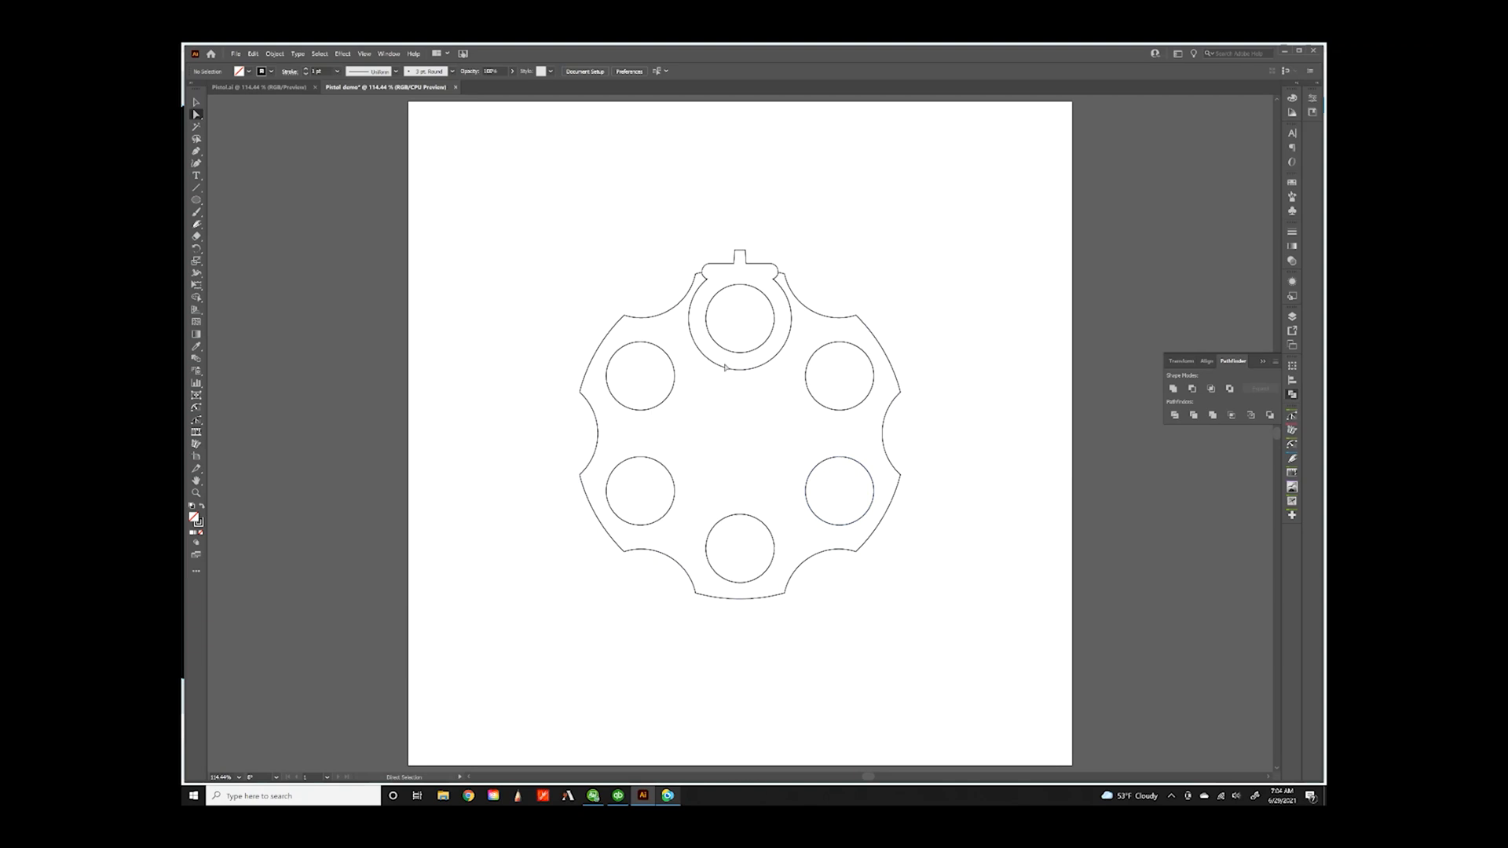
- Draw a tall rounded rectangle centred on the cylinder, running from the lower rim of the barrel ring to just below the cylinder's bottom edge
drag(196, 200, 238, 213)
drag(740, 442, 708, 353)
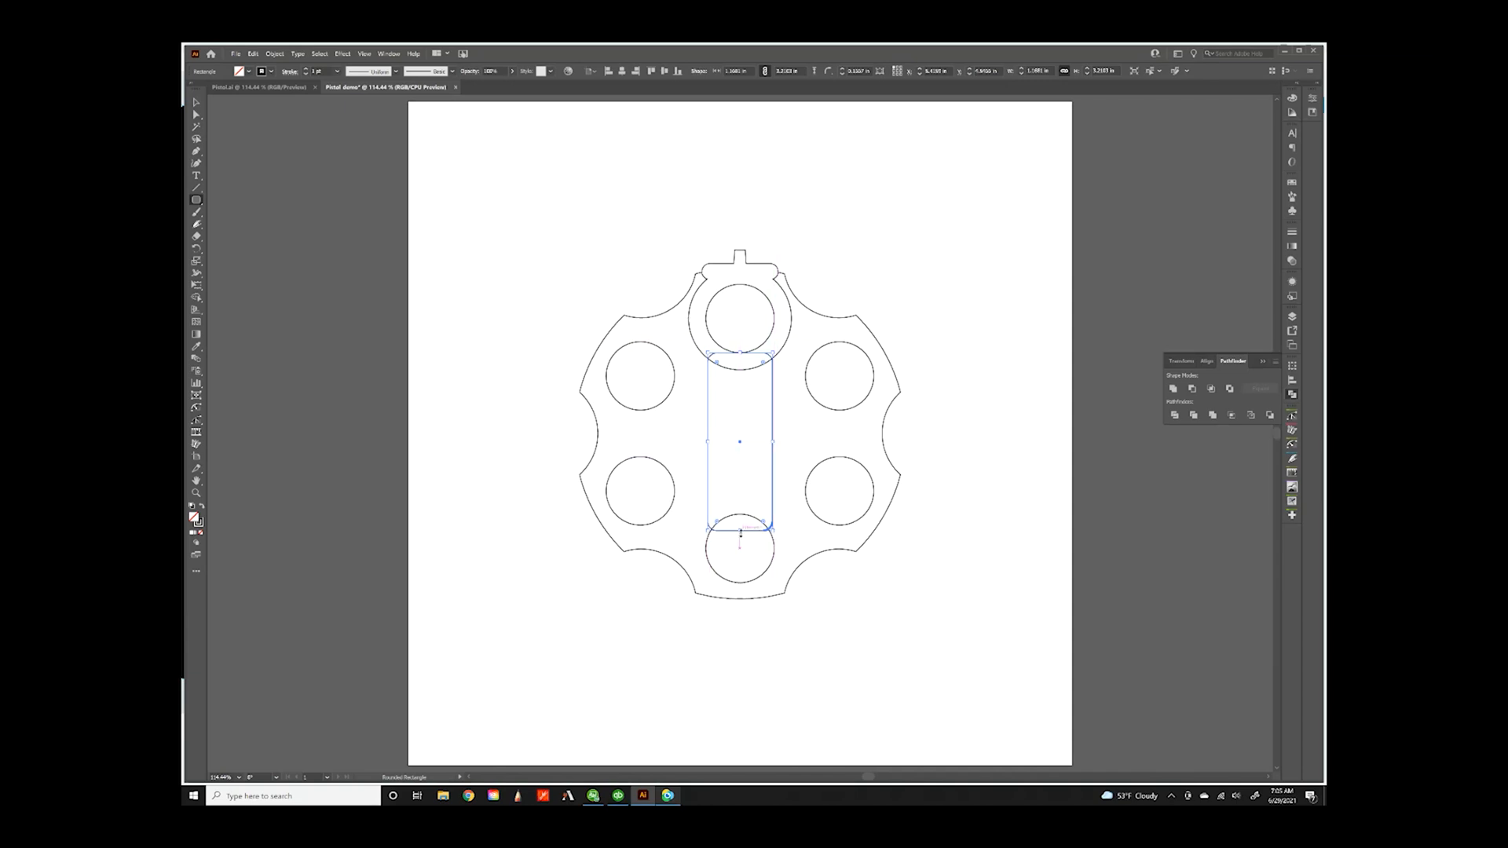
drag(740, 530, 739, 614)
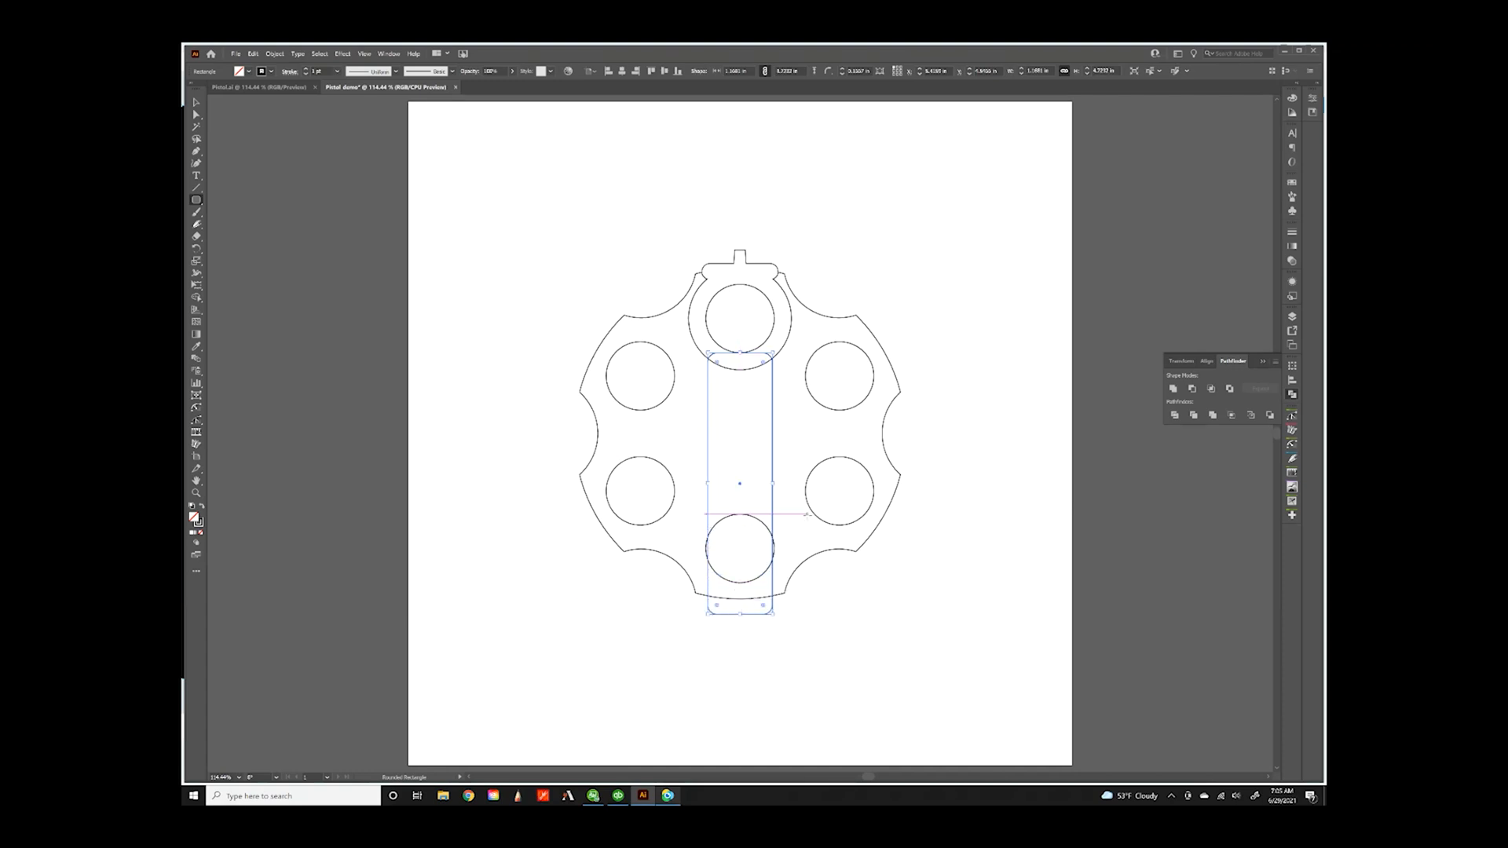
drag(740, 353, 739, 359)
click(196, 102)
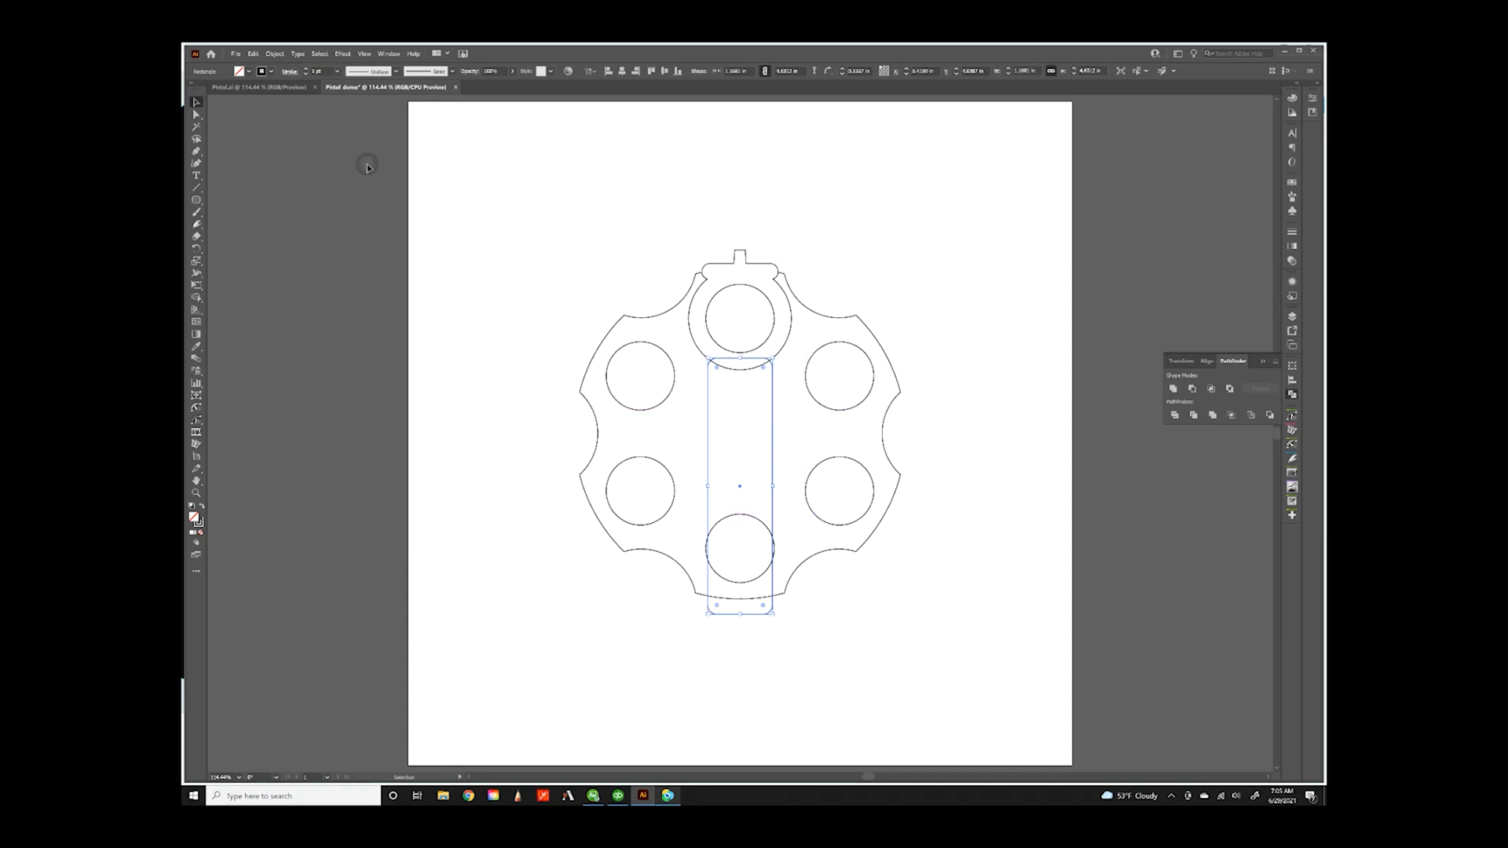
click(691, 424)
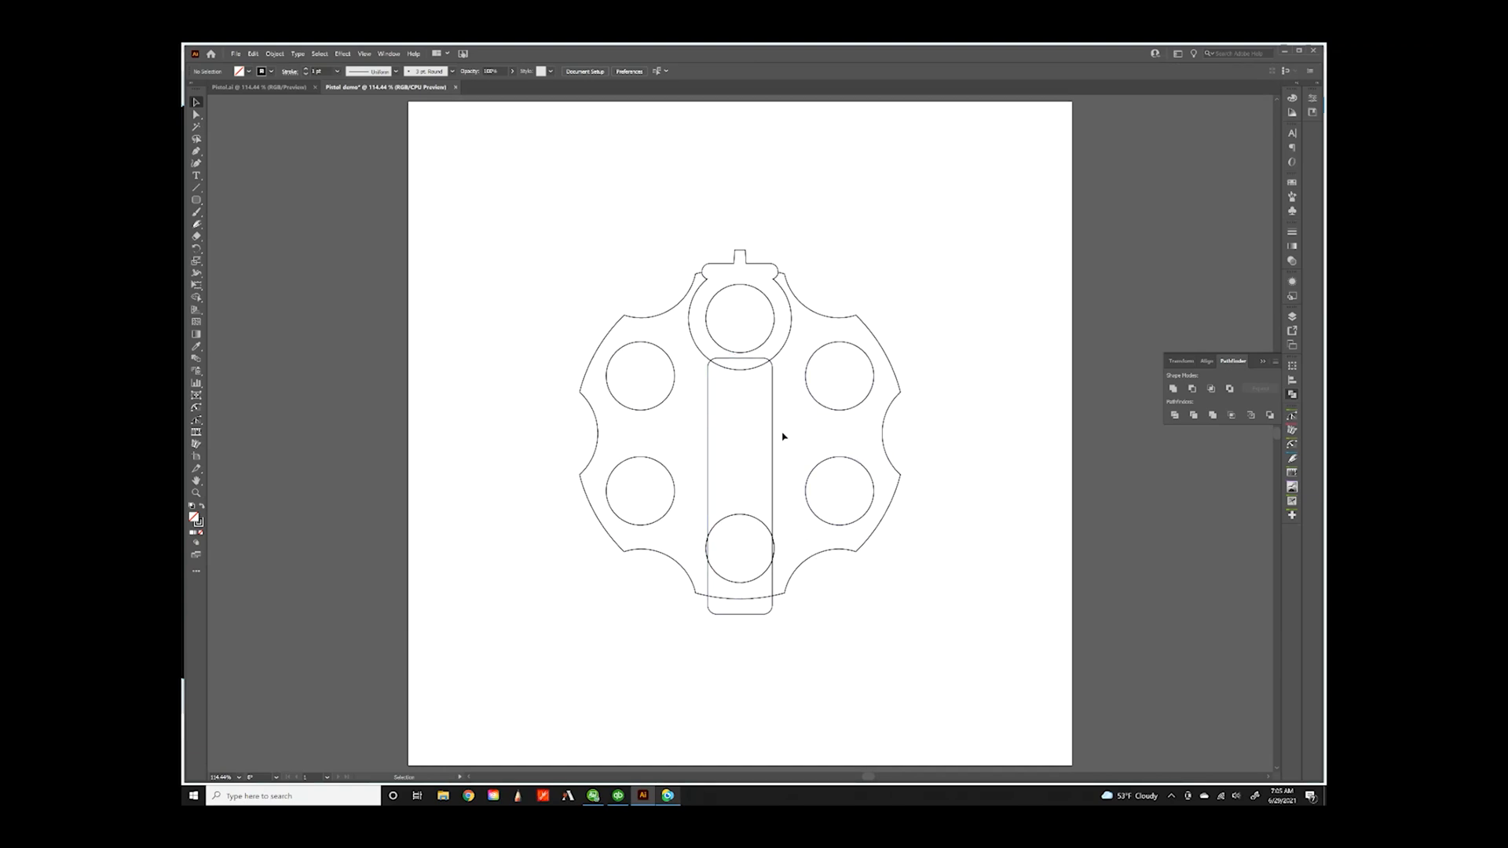
- Try the Dynamic Sketch tool with a freehand closed shape in the empty area above the cylinder, and delete it
click(198, 224)
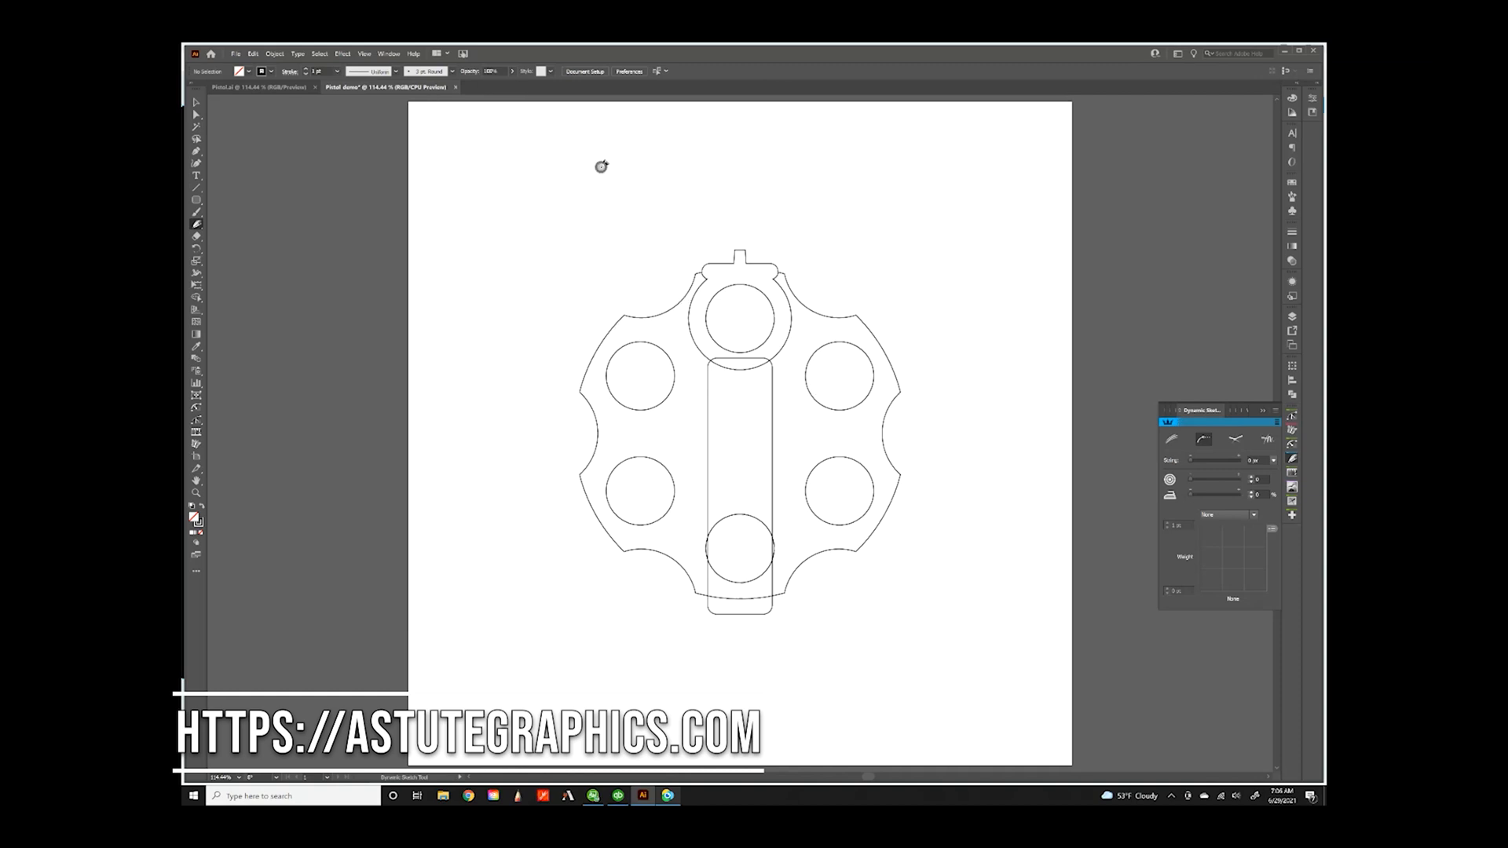
mouse_move(601, 165)
mouse_down()
mouse_move(539, 272)
mouse_move(499, 287)
mouse_move(480, 212)
mouse_move(533, 166)
mouse_move(650, 145)
mouse_move(648, 181)
mouse_move(611, 167)
mouse_up()
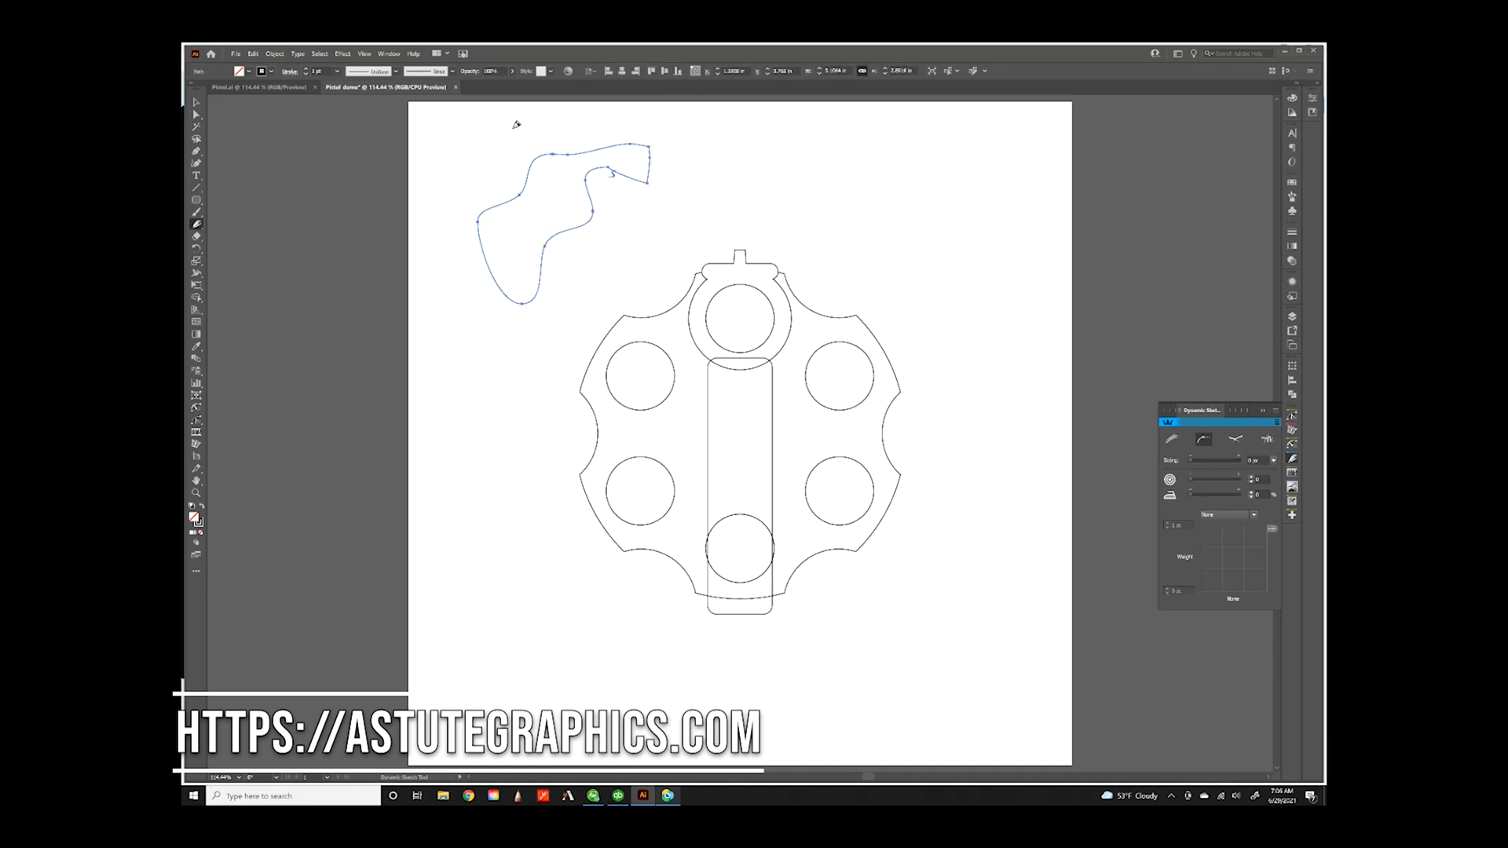
key(Delete)
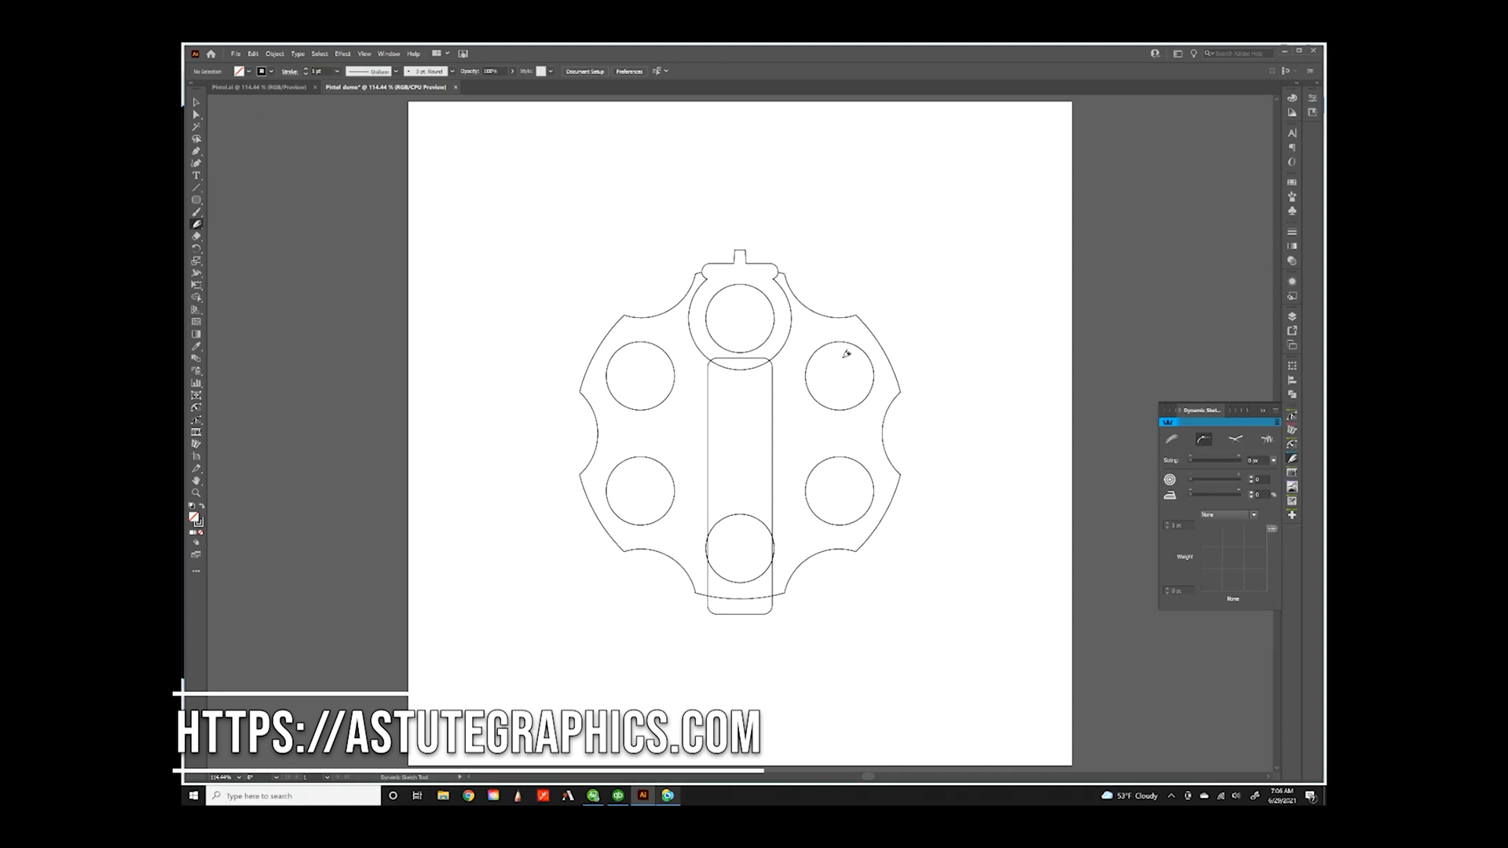
- Trim the overlapping lines with Dynamic Sketch: the bar's end inside the barrel ring, and the bottom hole and cylinder edge crossing the bar
click(737, 364)
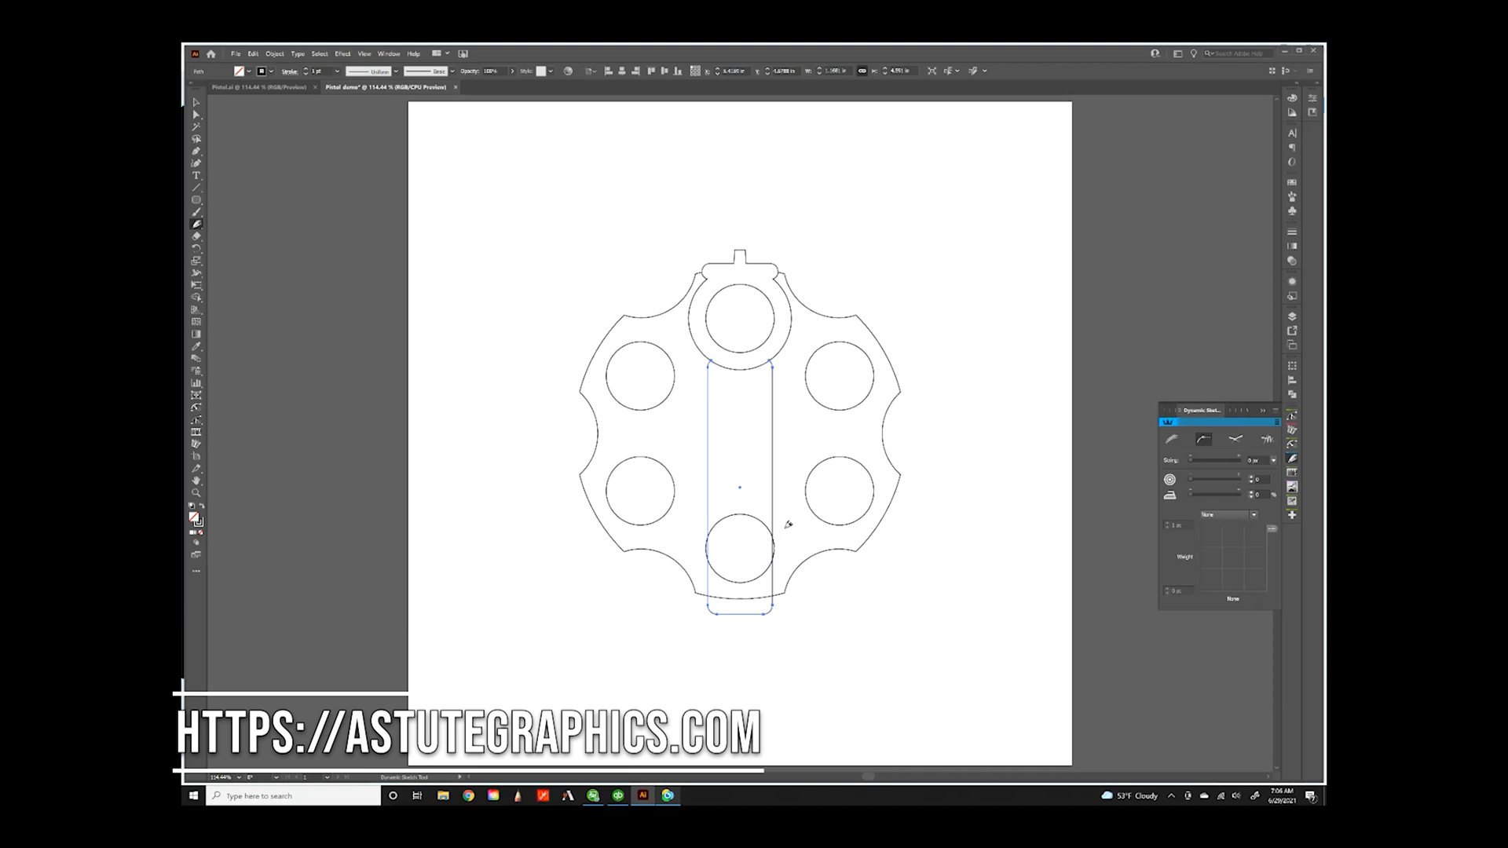
click(736, 523)
click(733, 576)
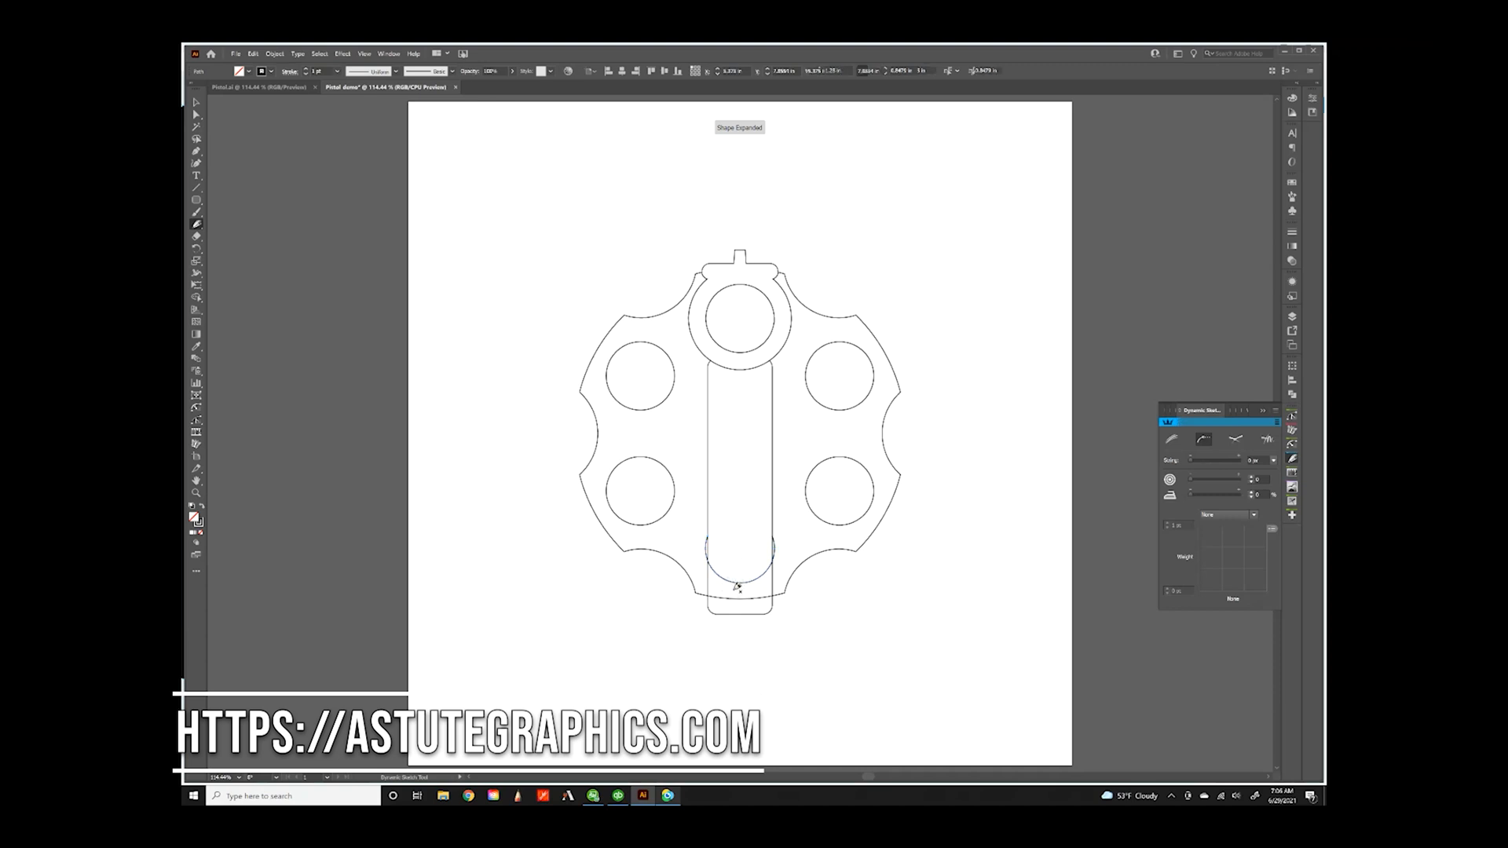
click(722, 594)
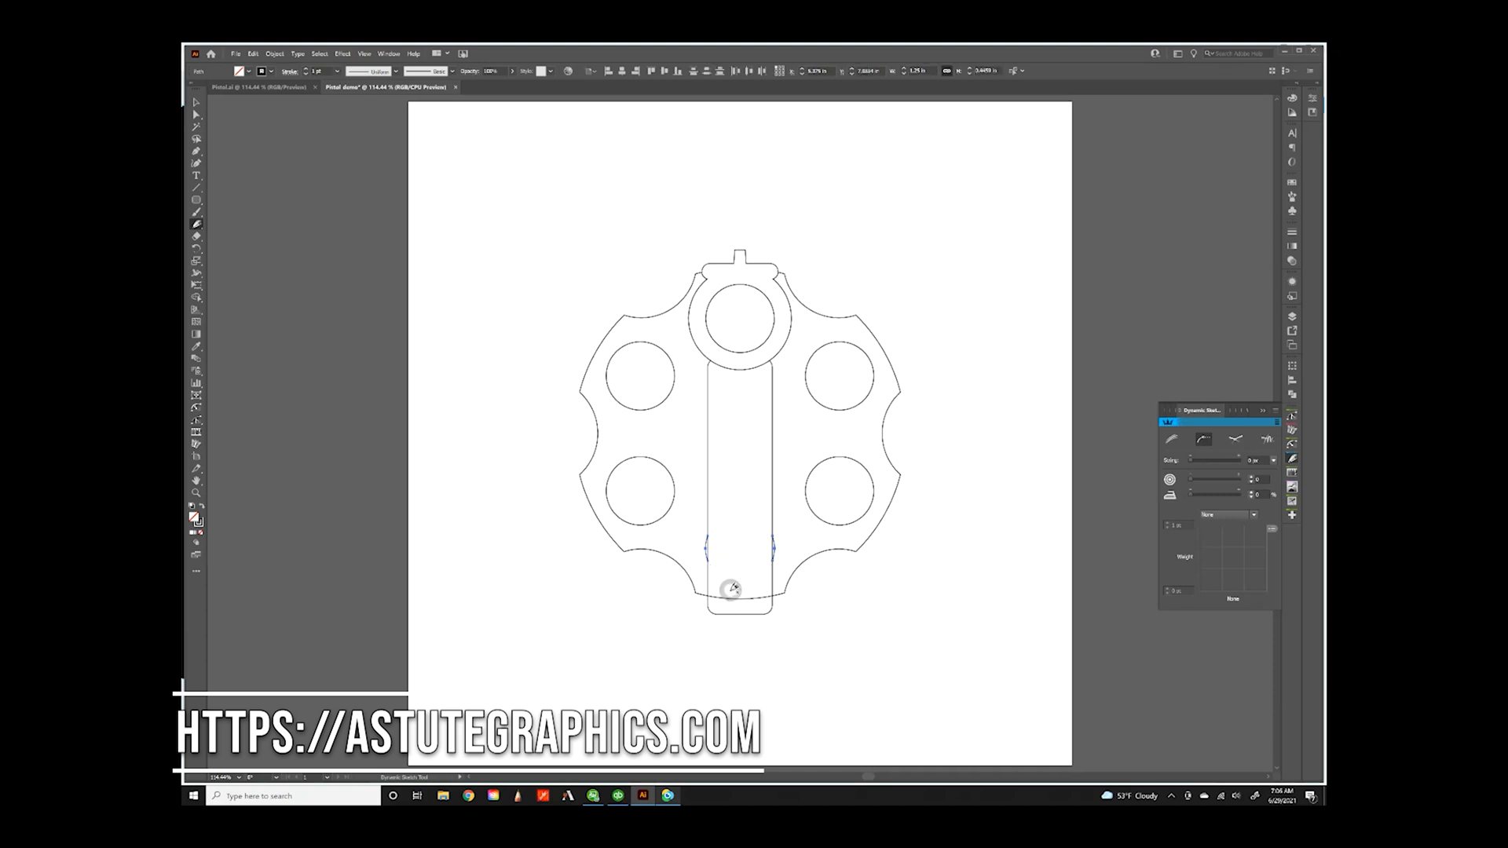
click(658, 556)
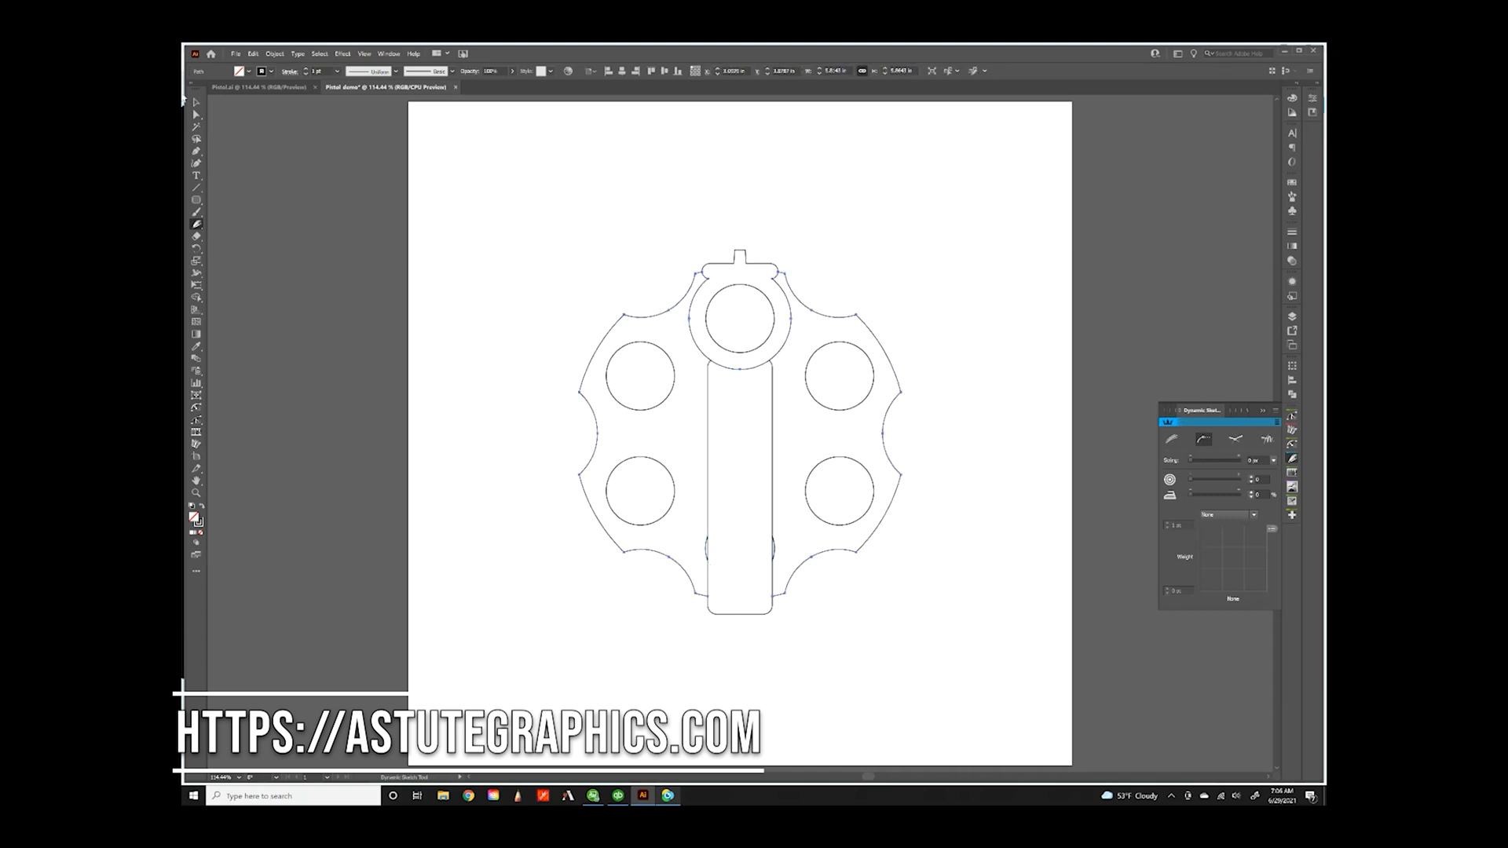
click(197, 102)
click(472, 246)
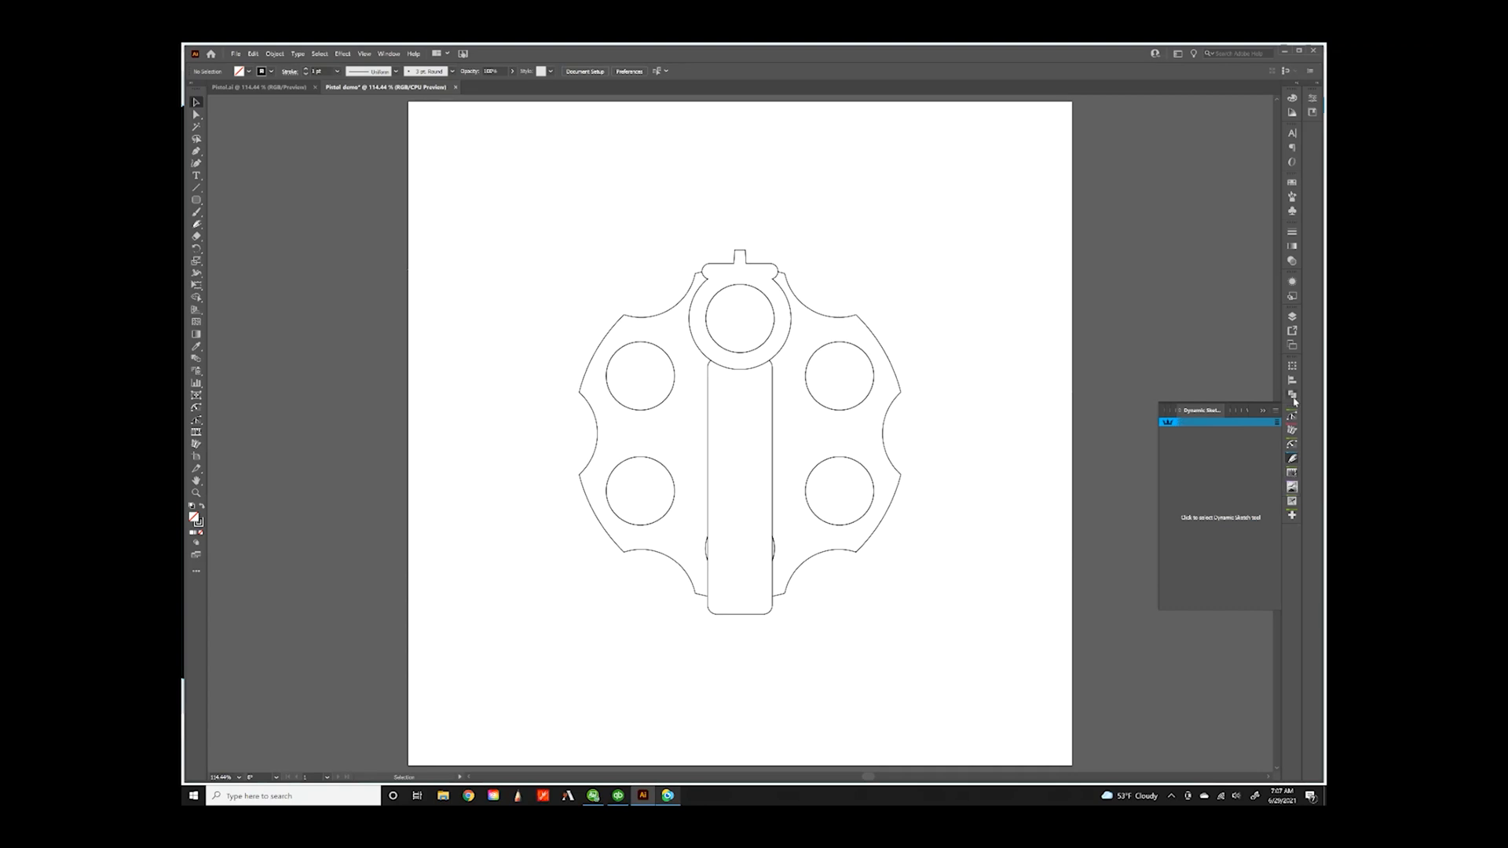
- Check the keyboard increment in the Astute Graphics DirectPrefs settings without altering it
click(388, 53)
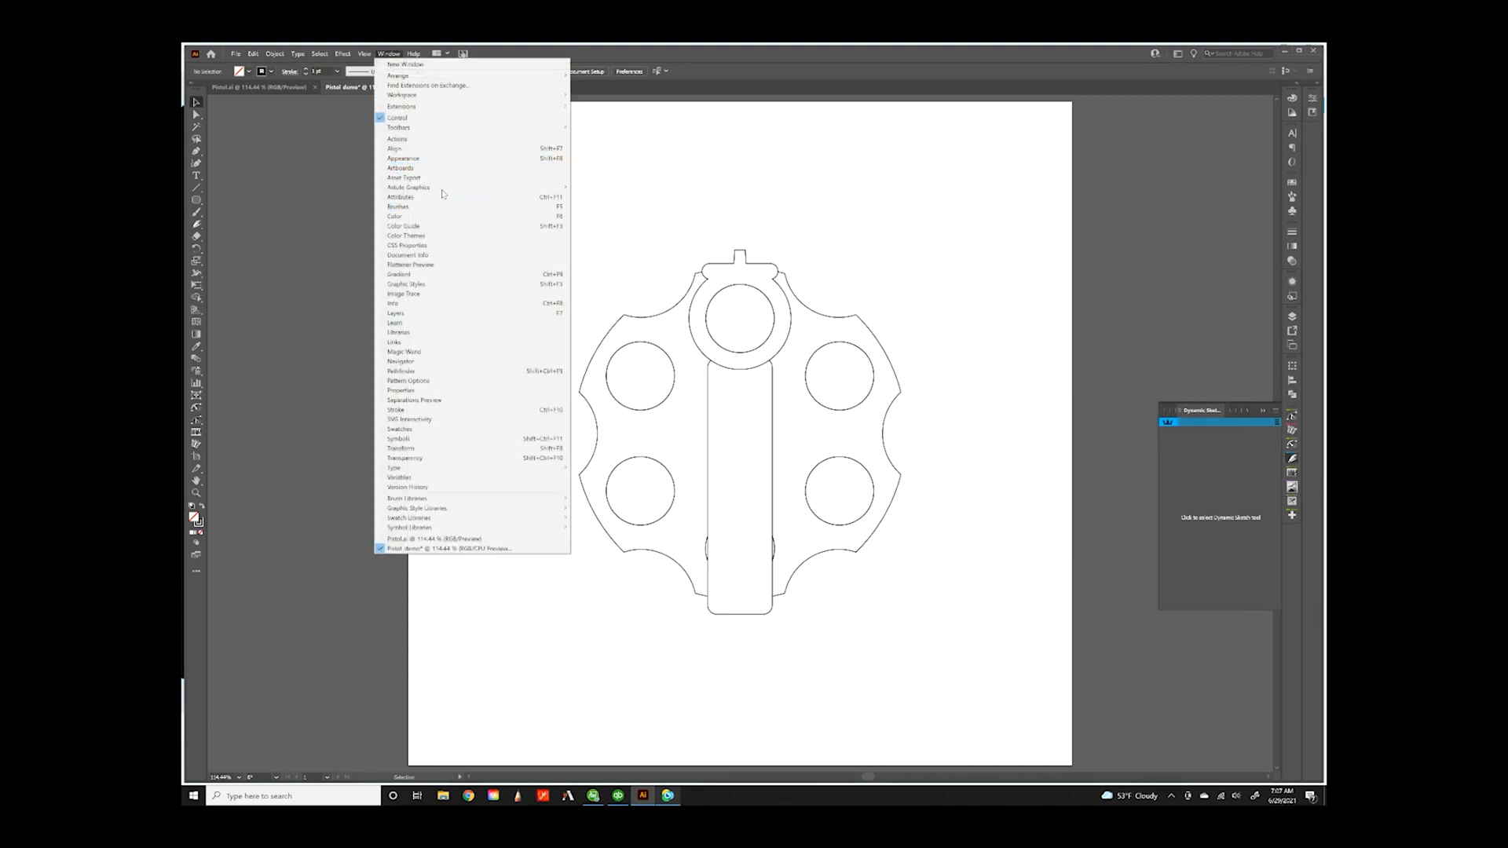
mouse_move(420, 188)
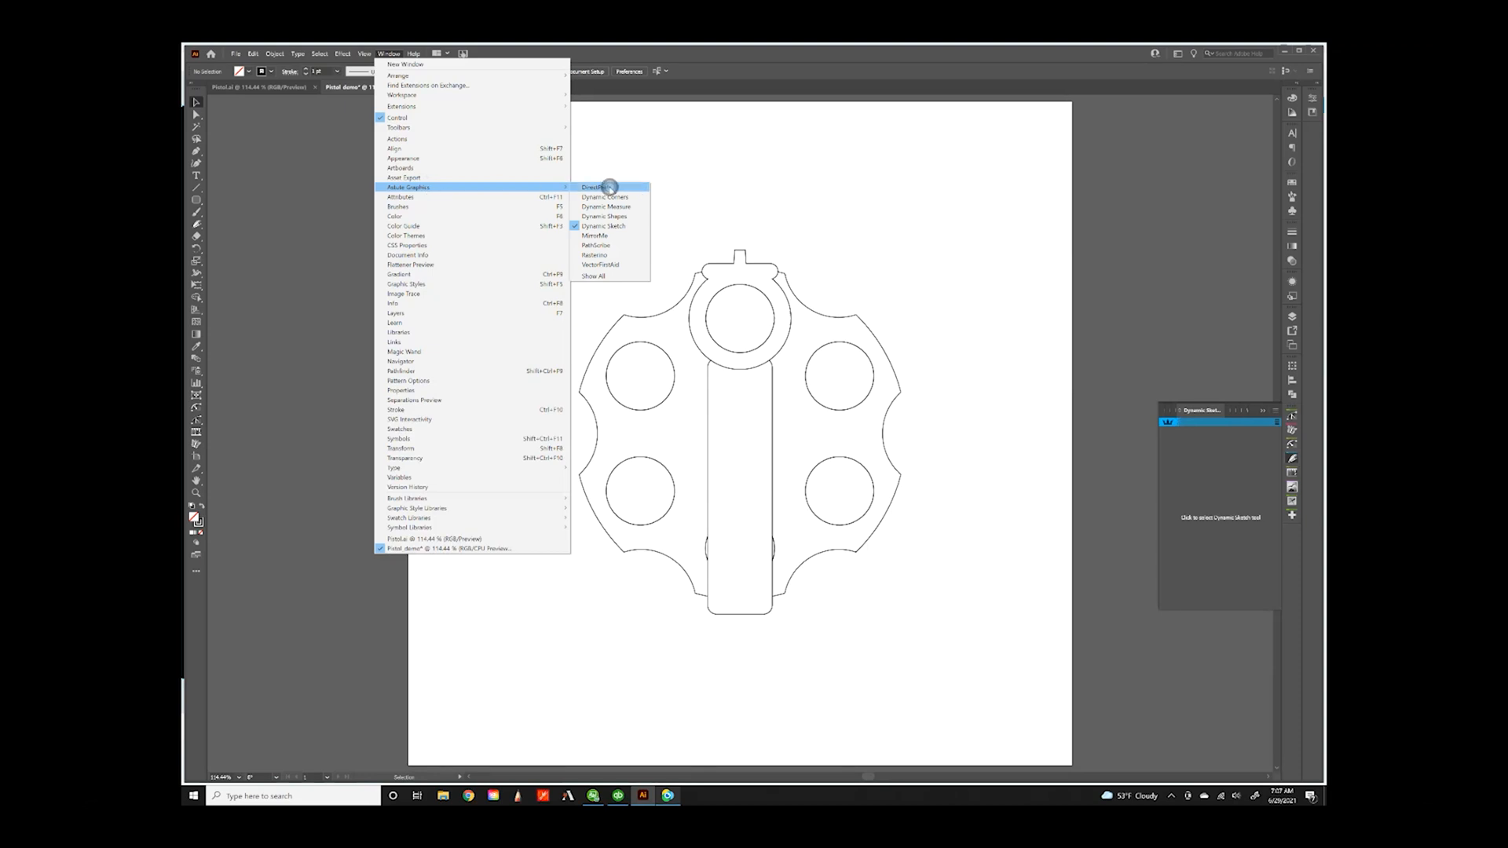
click(609, 189)
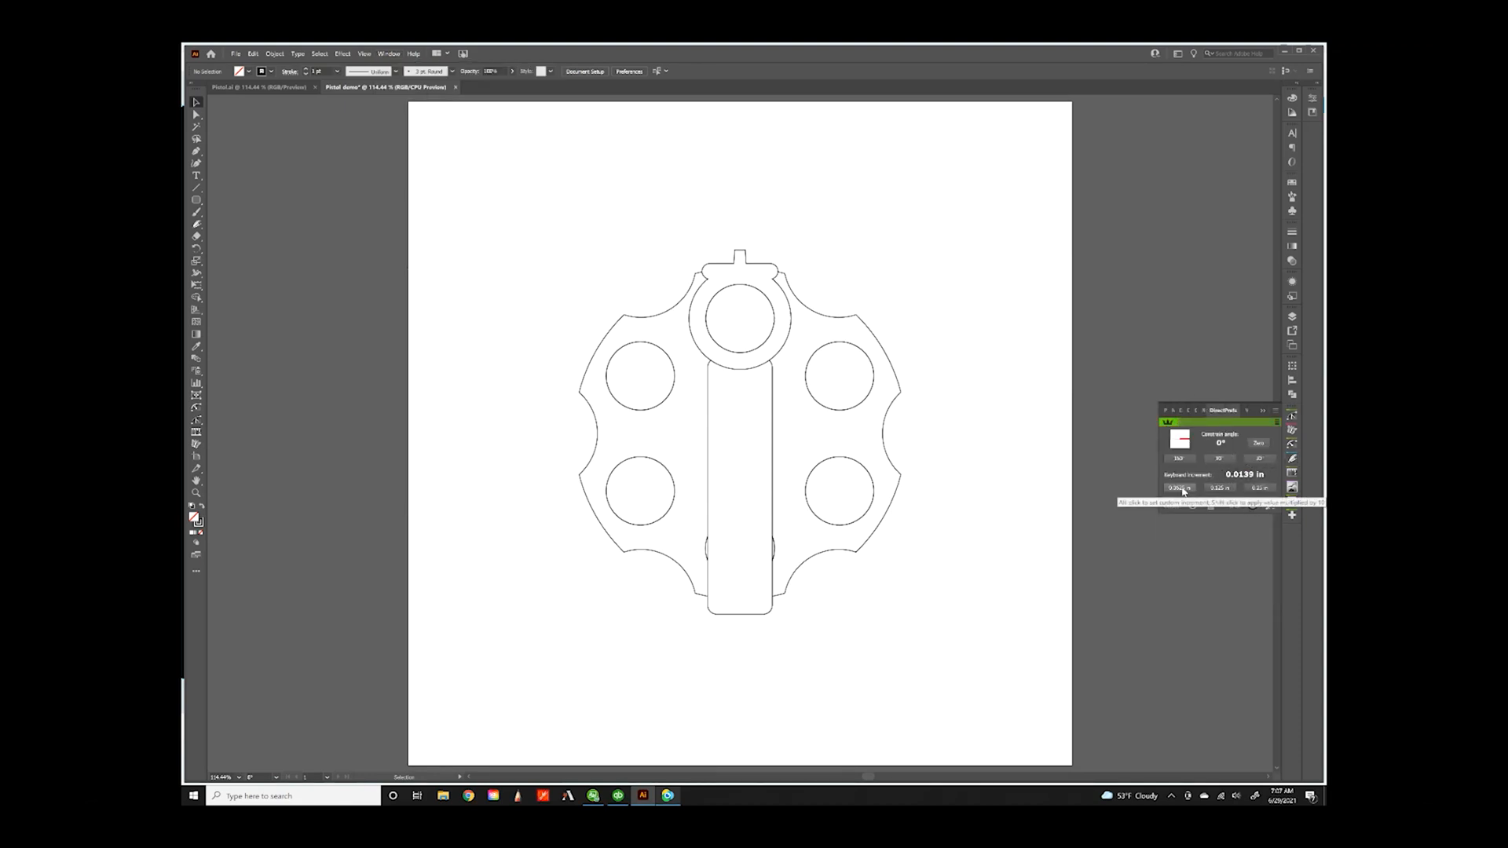
click(1246, 476)
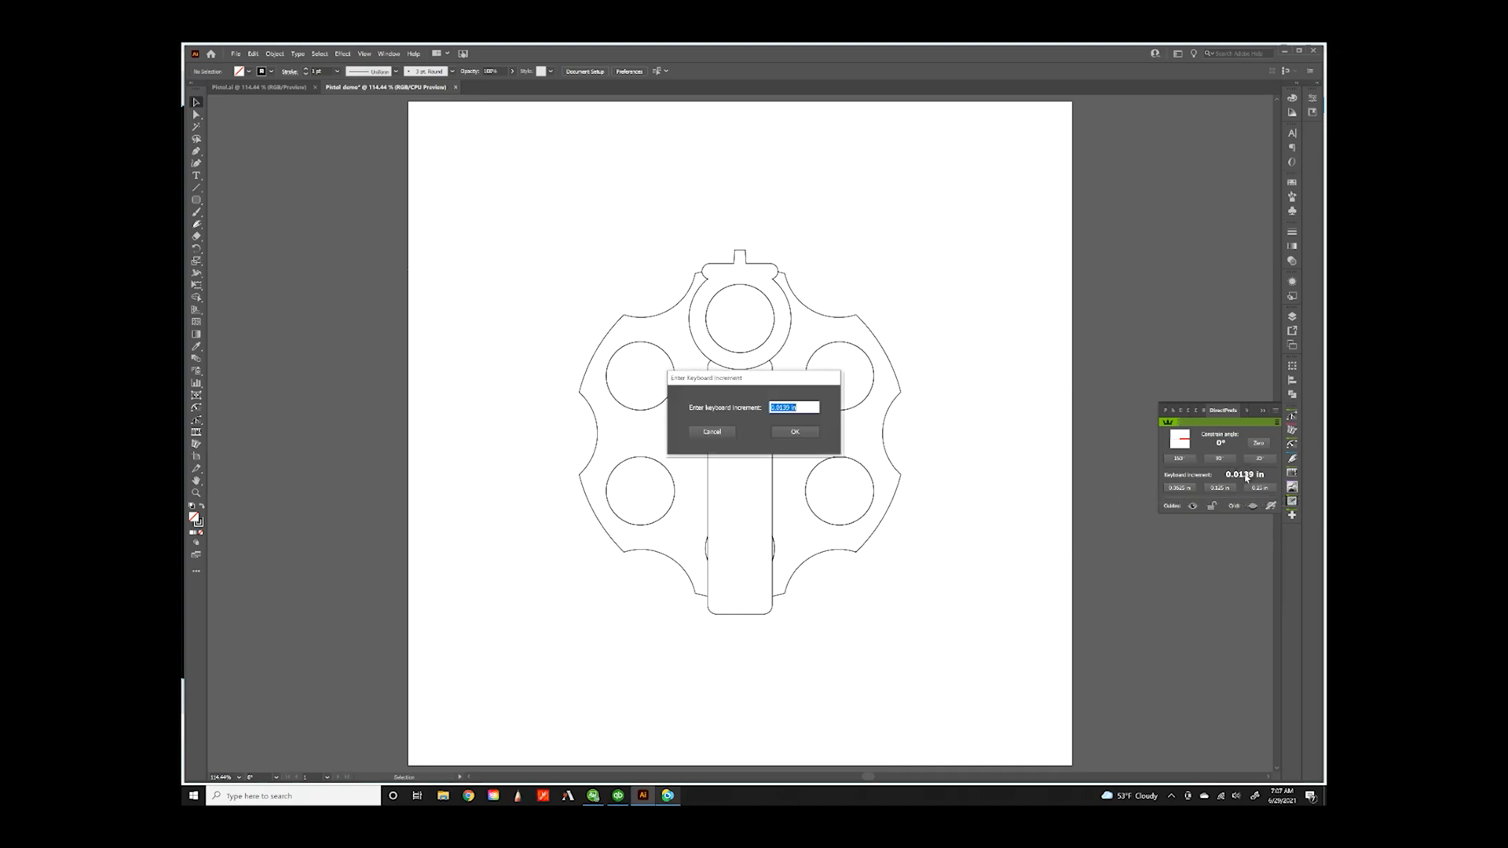
click(790, 435)
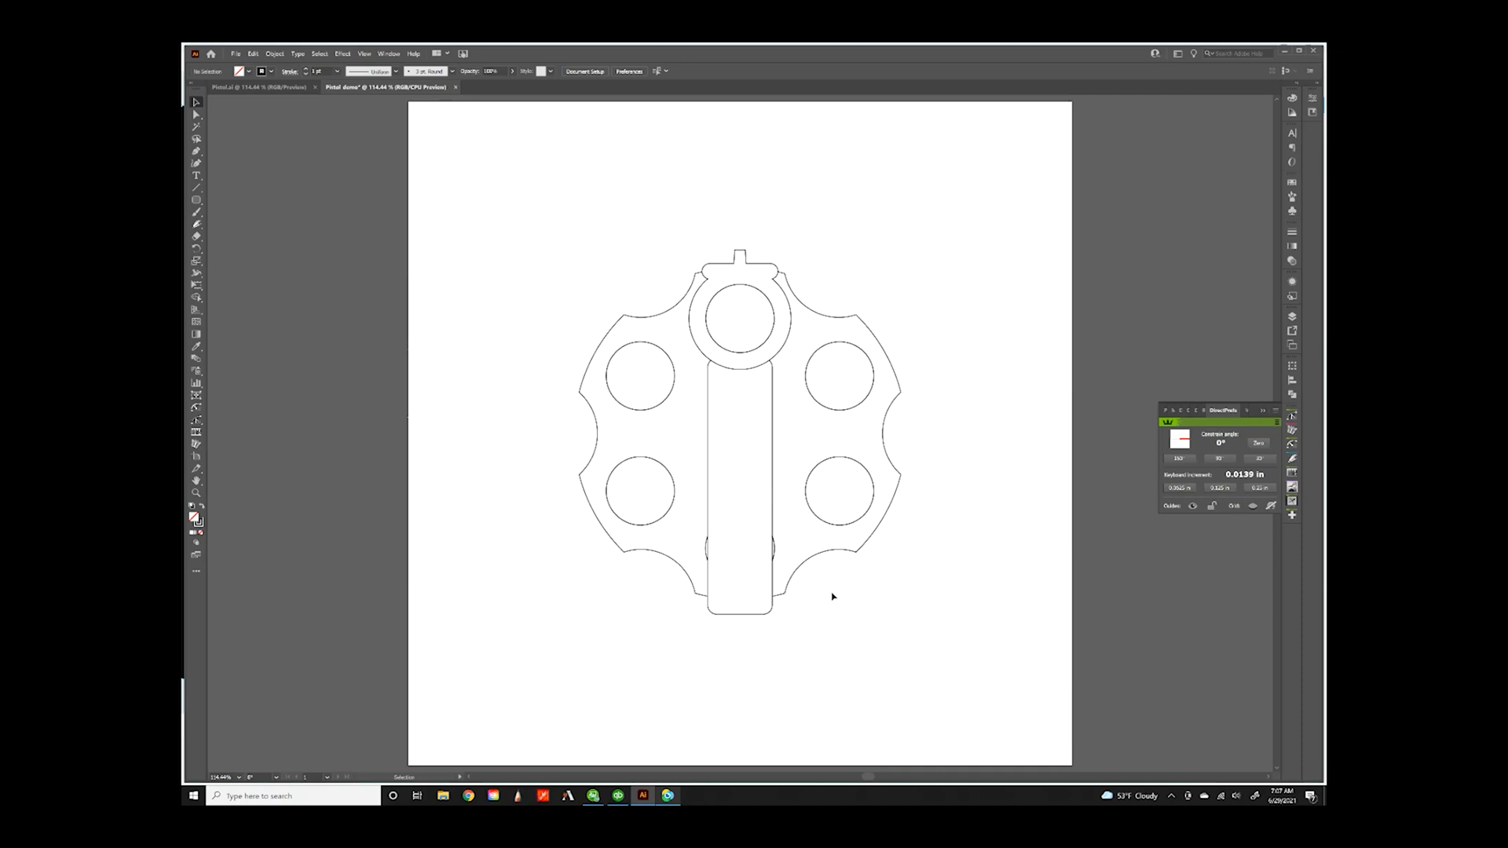
click(1258, 410)
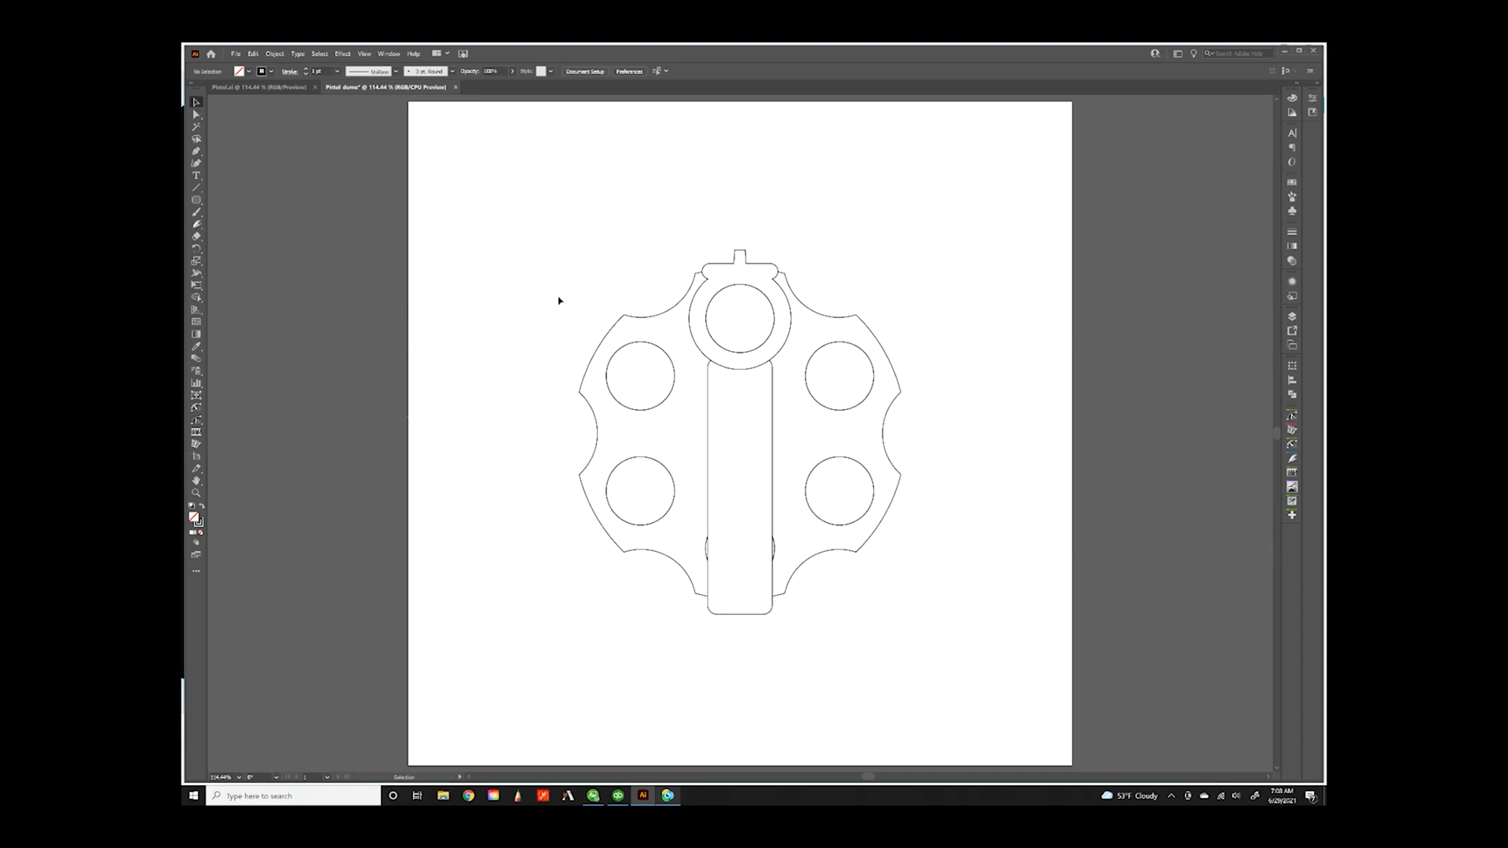
- Scale all the artwork down proportionally about its centre to about 4.28 in wide and move it up on the artboard
key(ctrl+a)
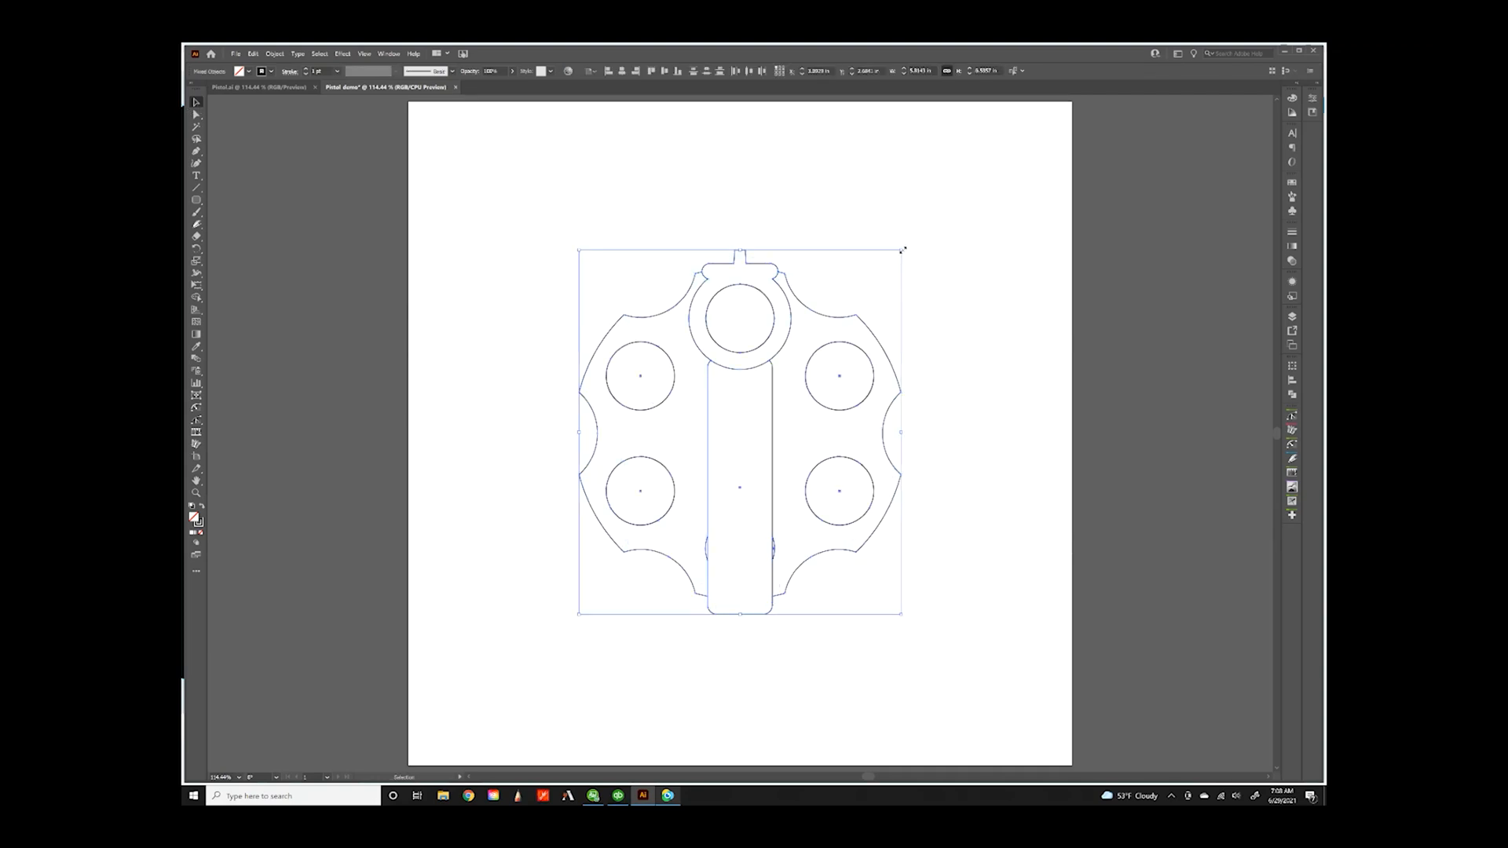
drag(903, 250, 860, 281)
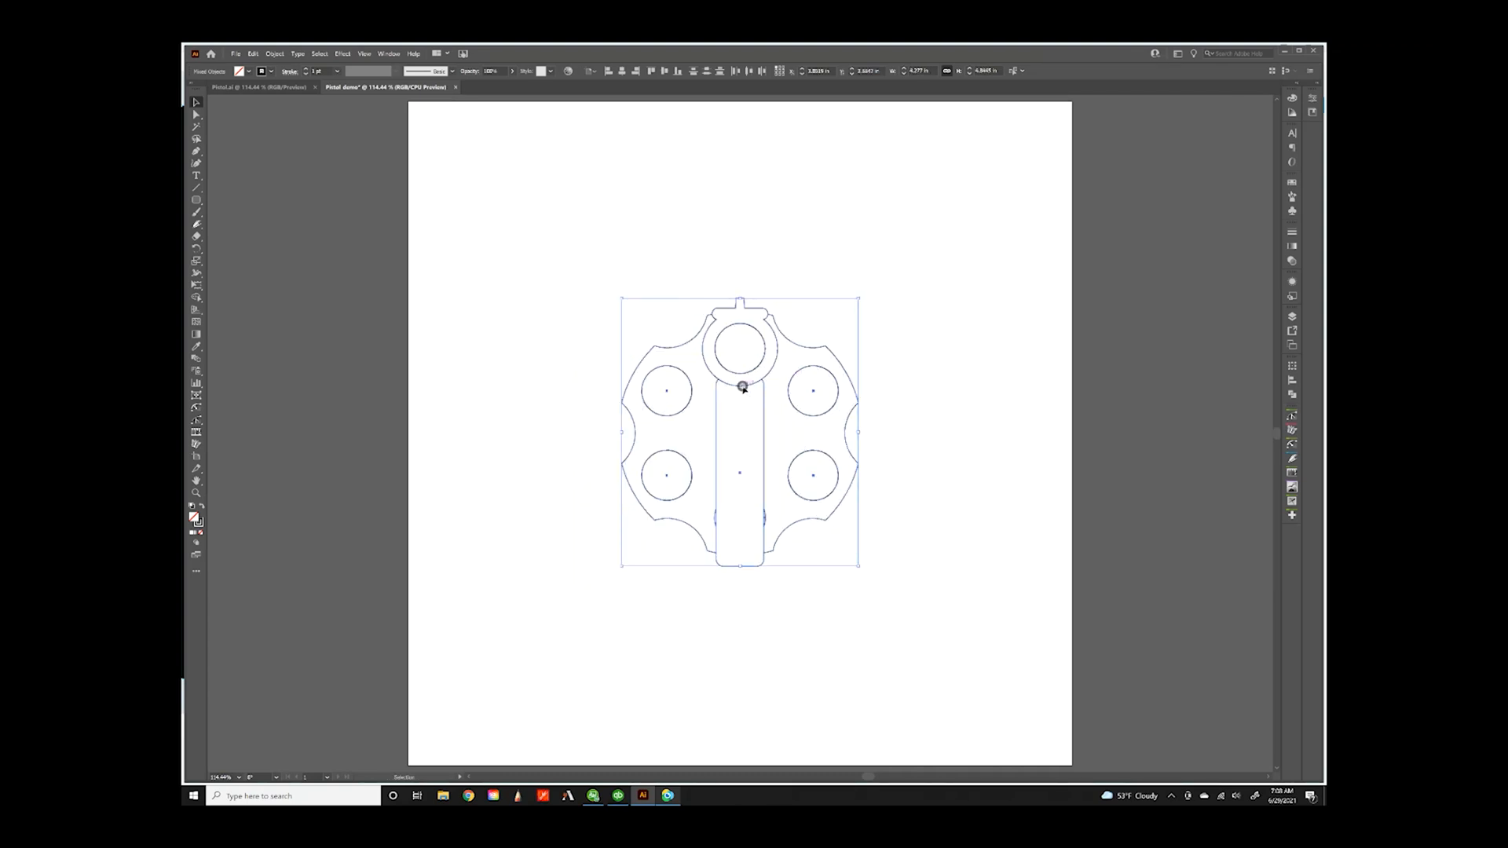
drag(738, 391, 746, 310)
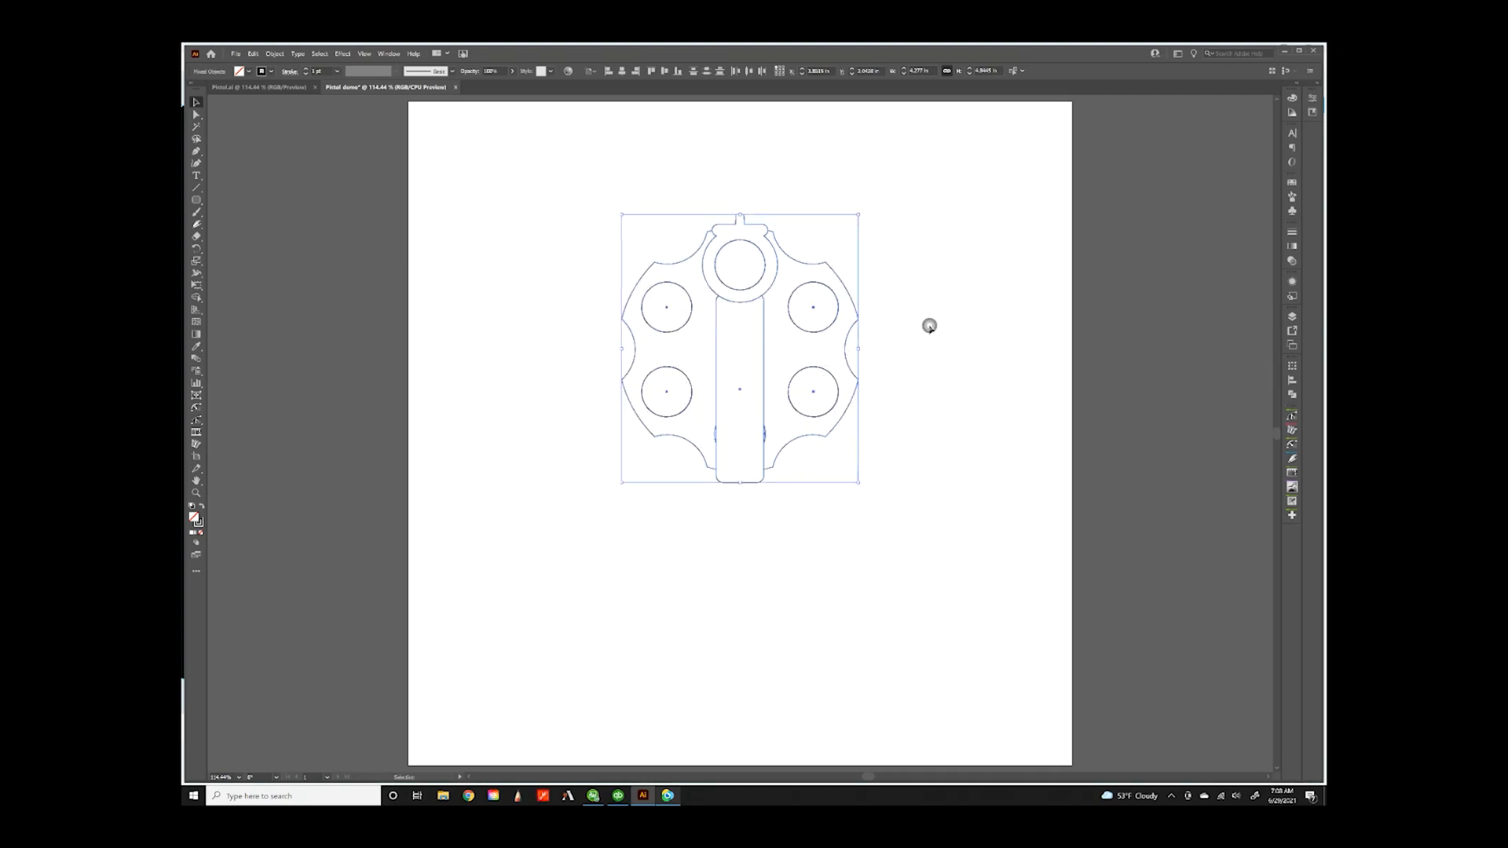
click(929, 326)
- Draw a square-cornered grip rectangle about 1.6 in wide and 3.7 in tall, centred over the bar's lower end and extending below the cylinder
drag(196, 199, 212, 206)
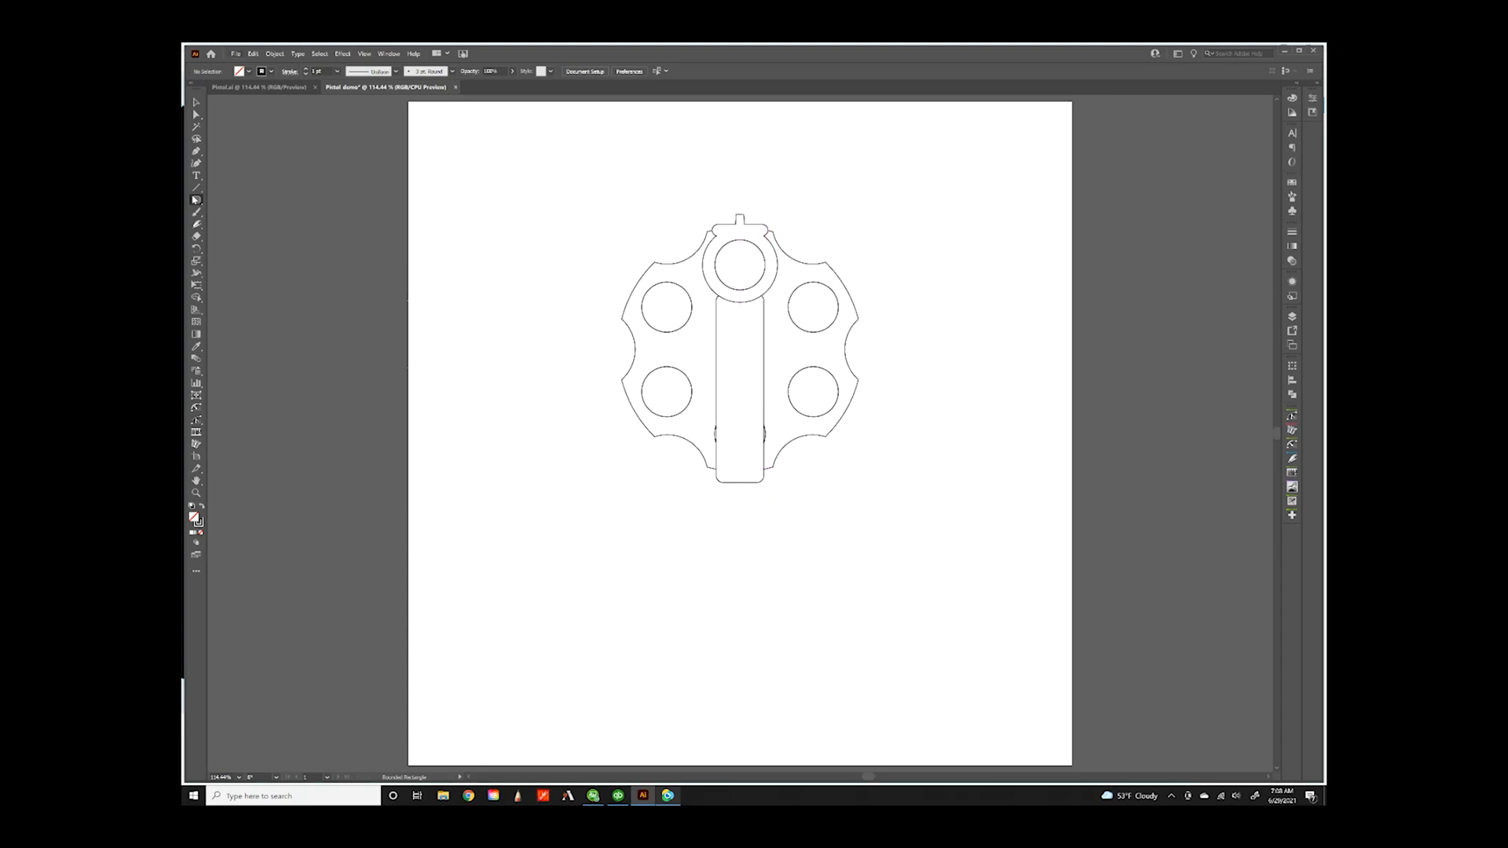
click(196, 200)
click(235, 200)
mouse_move(738, 531)
mouse_down()
mouse_move(714, 424)
mouse_move(694, 417)
mouse_up()
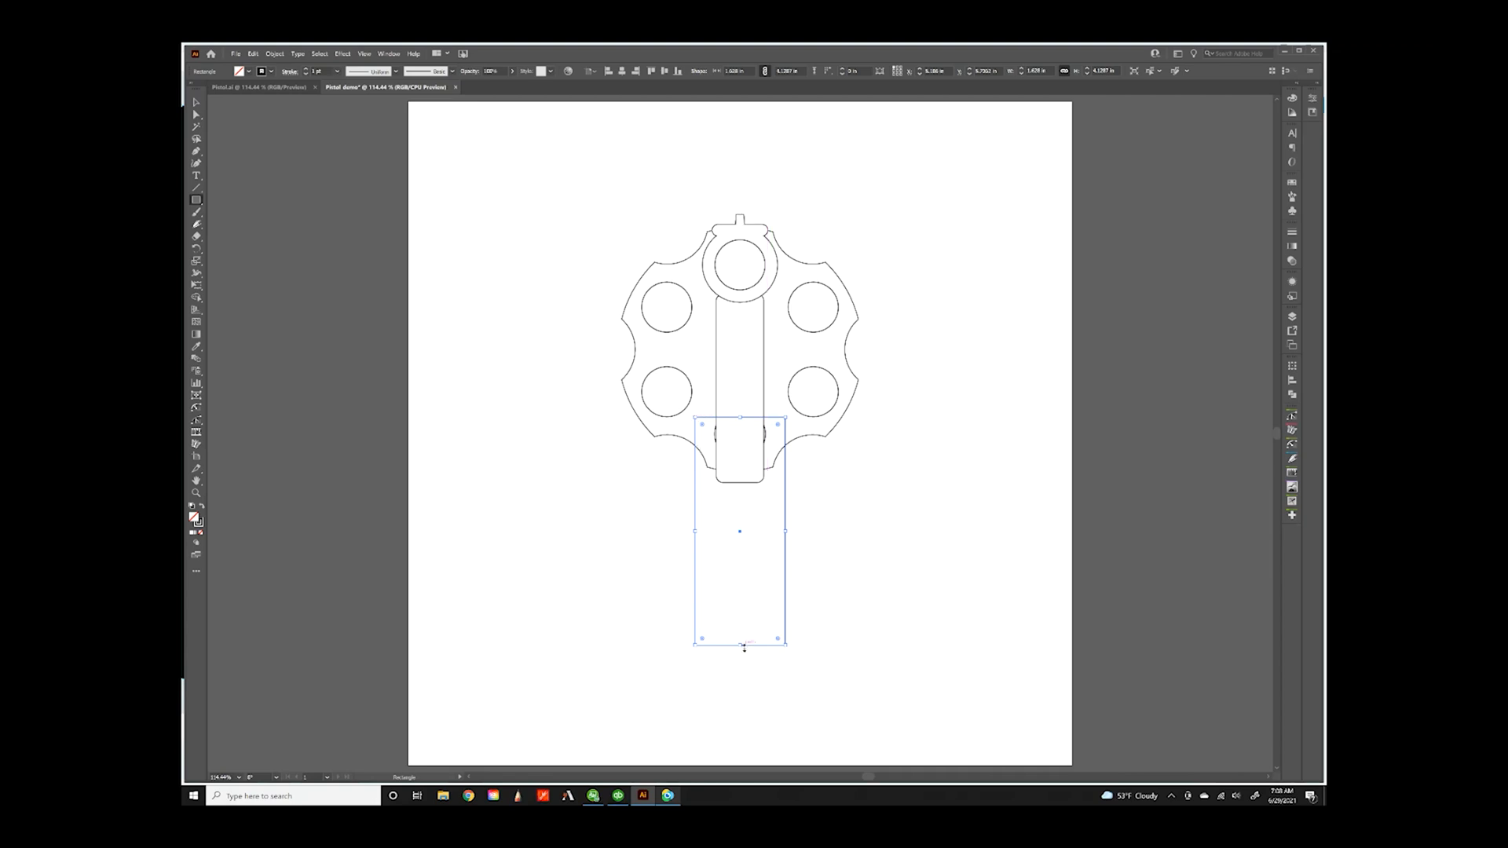
drag(739, 644, 739, 620)
- Taper the grip rectangle by moving its two upper corner points slightly inward and its two lower corner points slightly outward
click(196, 115)
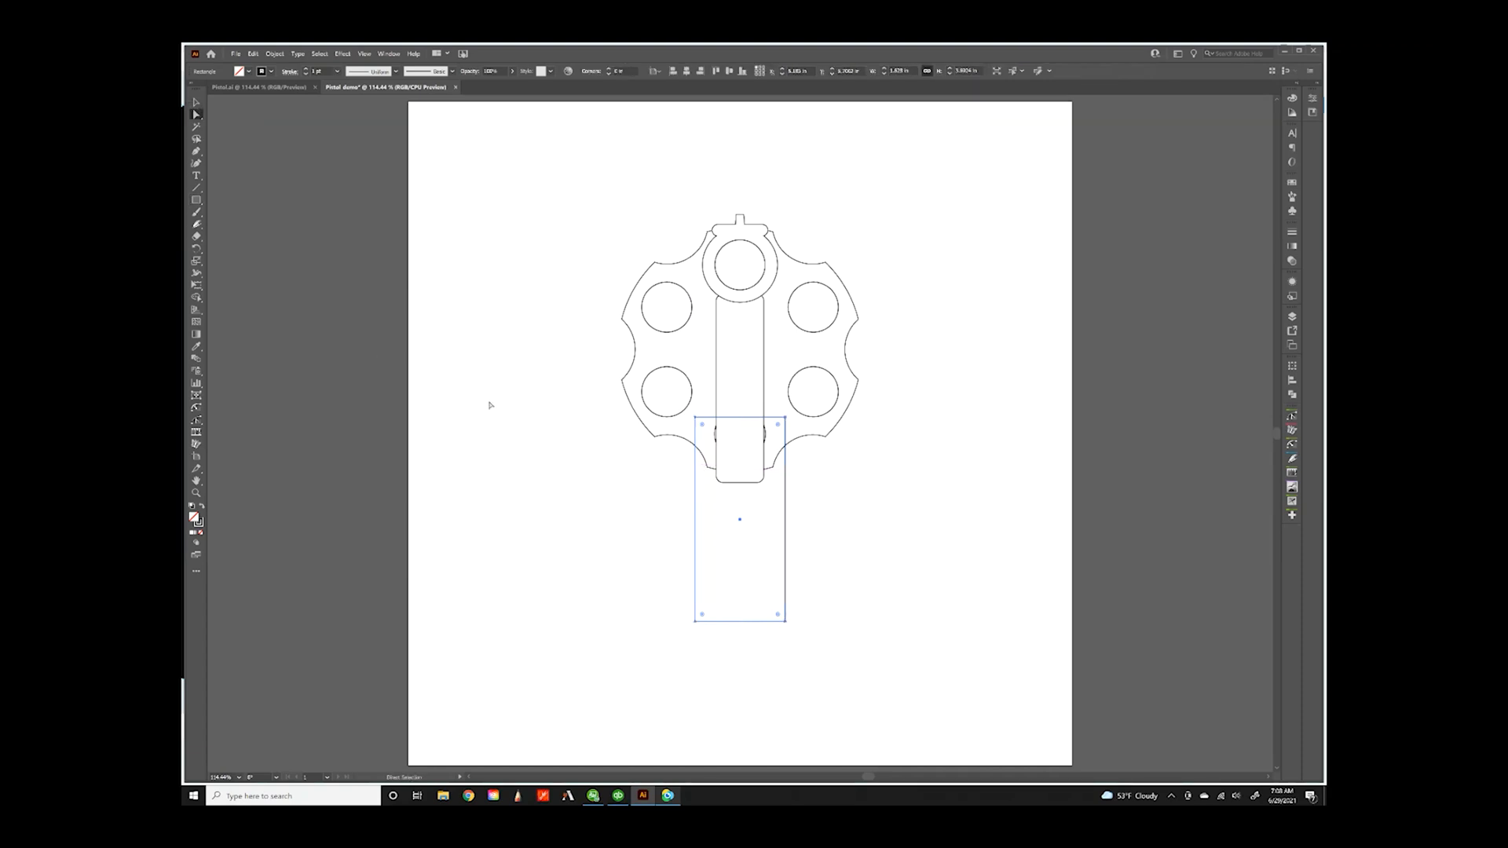
click(569, 404)
drag(690, 410, 740, 437)
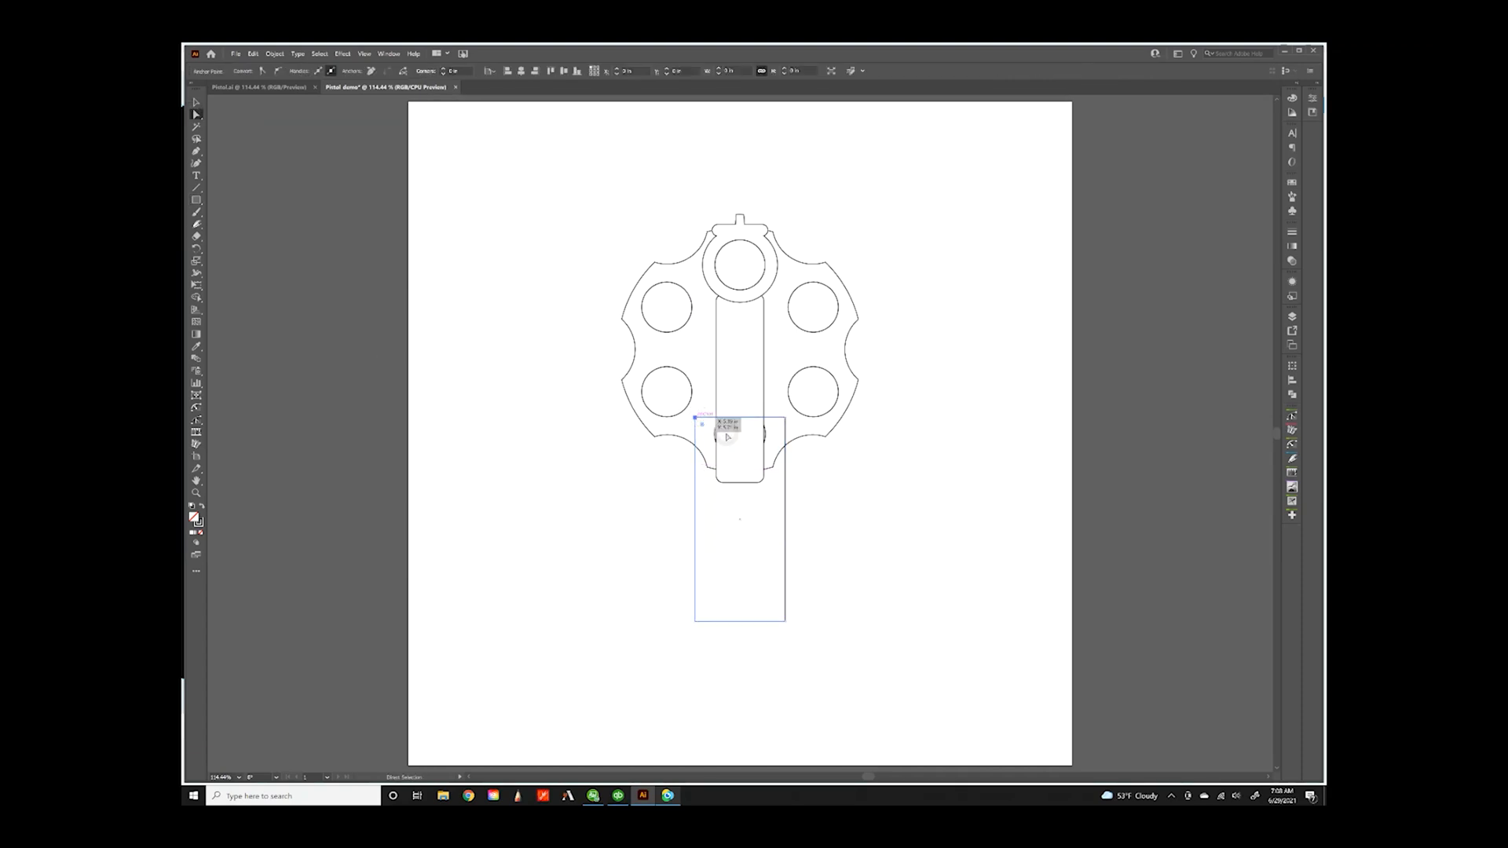
key(Right)
key(Right)
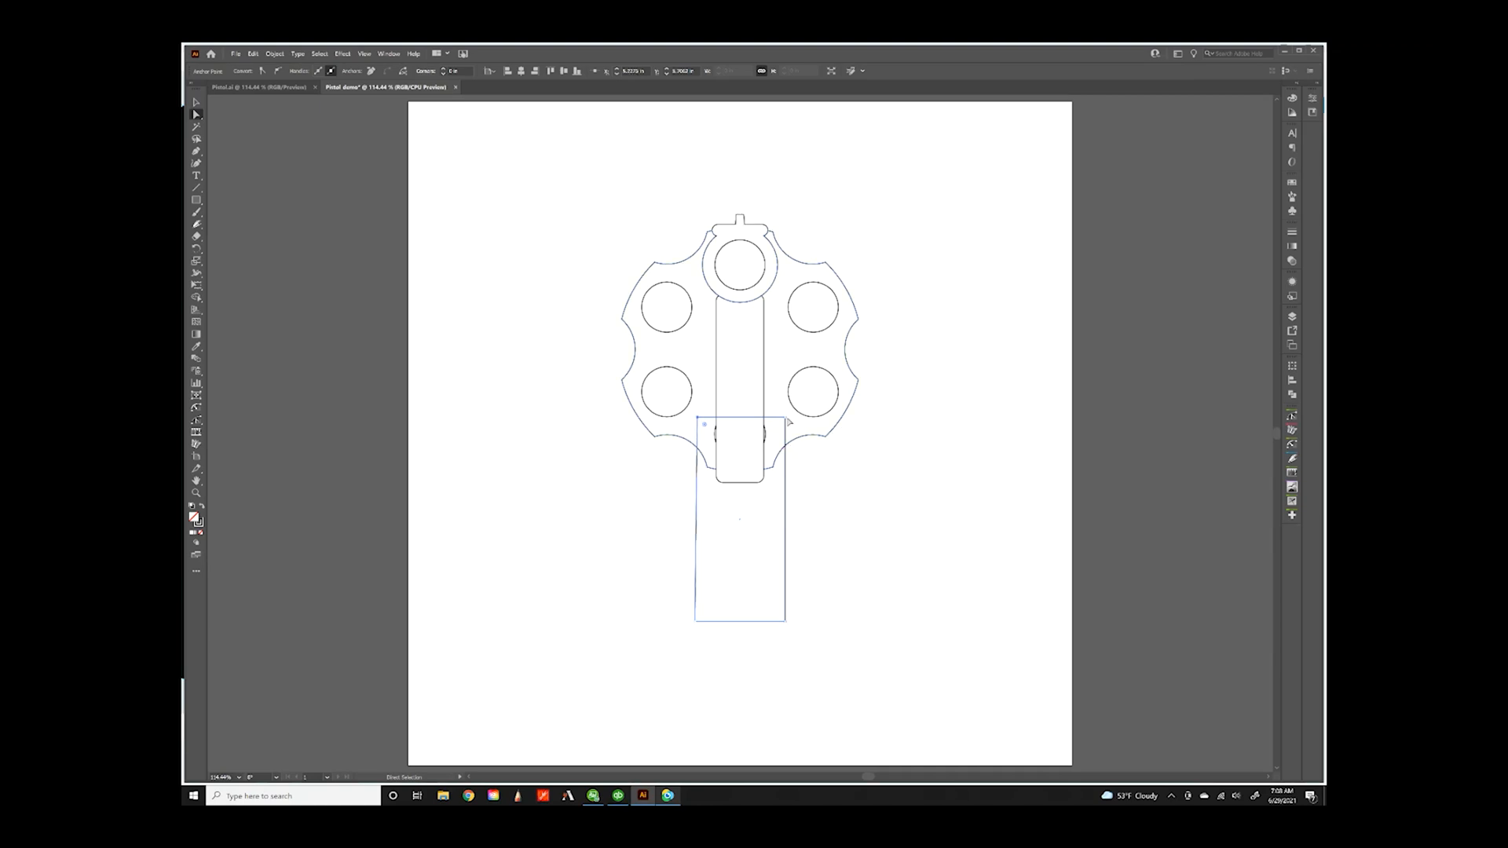
click(785, 418)
drag(789, 419, 788, 421)
click(695, 621)
drag(695, 623, 691, 621)
drag(785, 623, 789, 623)
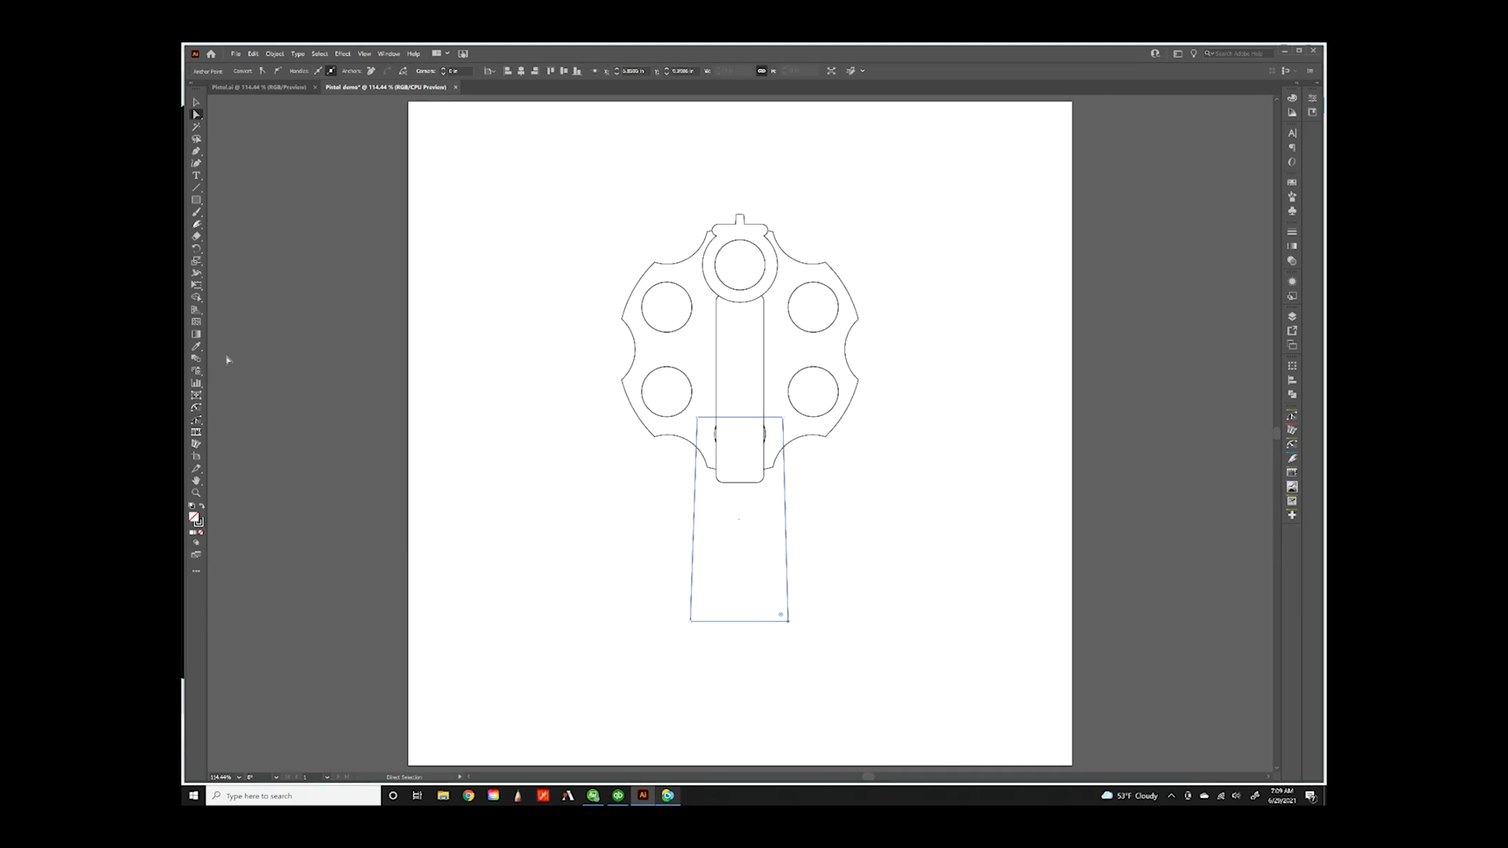
- Select the whole tapered grip and give it the default white fill with black stroke to cover the lines behind it
key(v)
drag(644, 535, 912, 576)
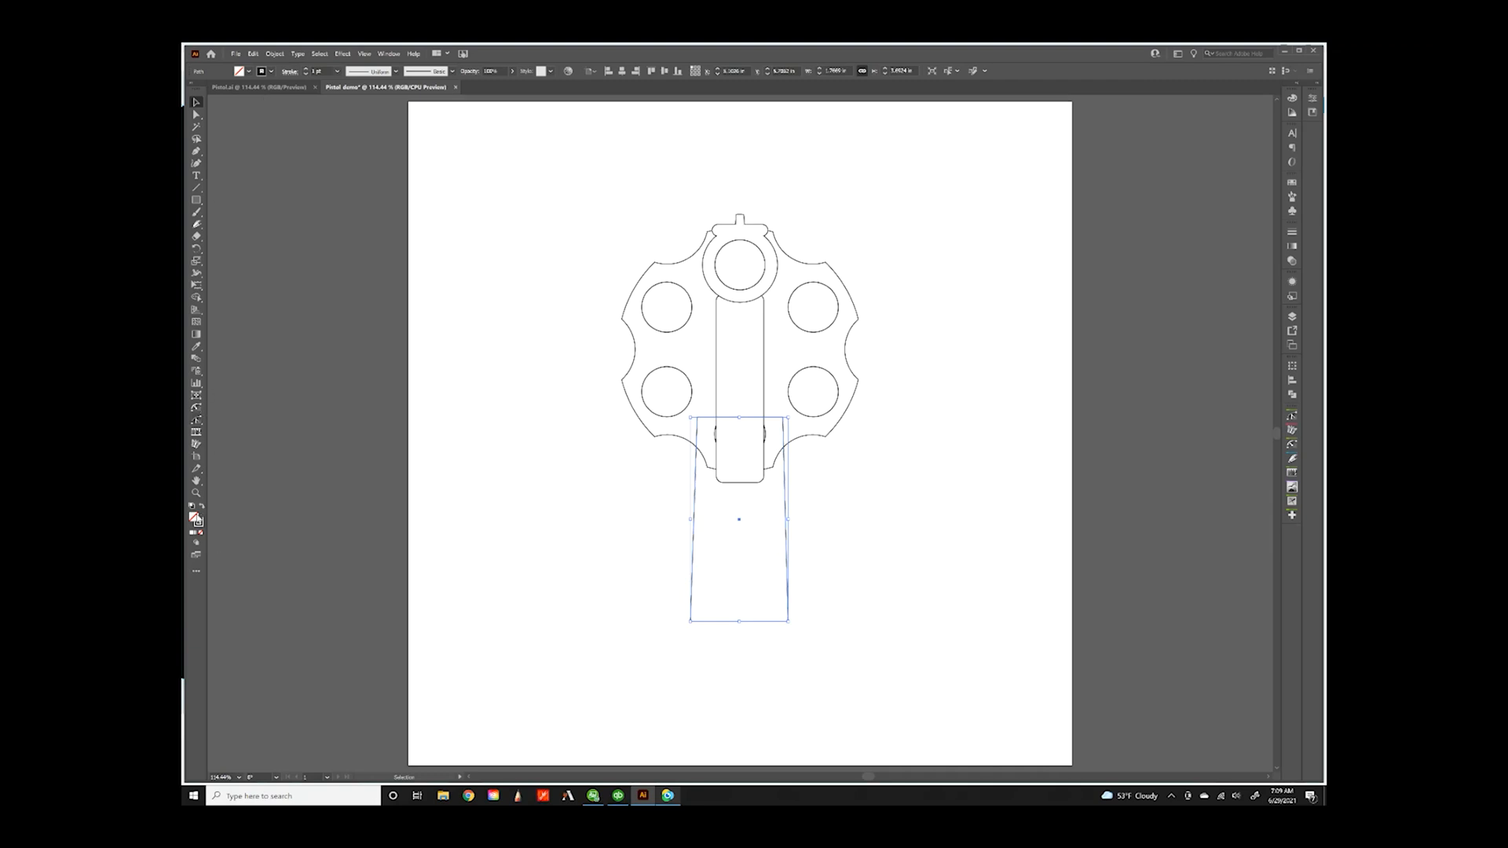
click(192, 507)
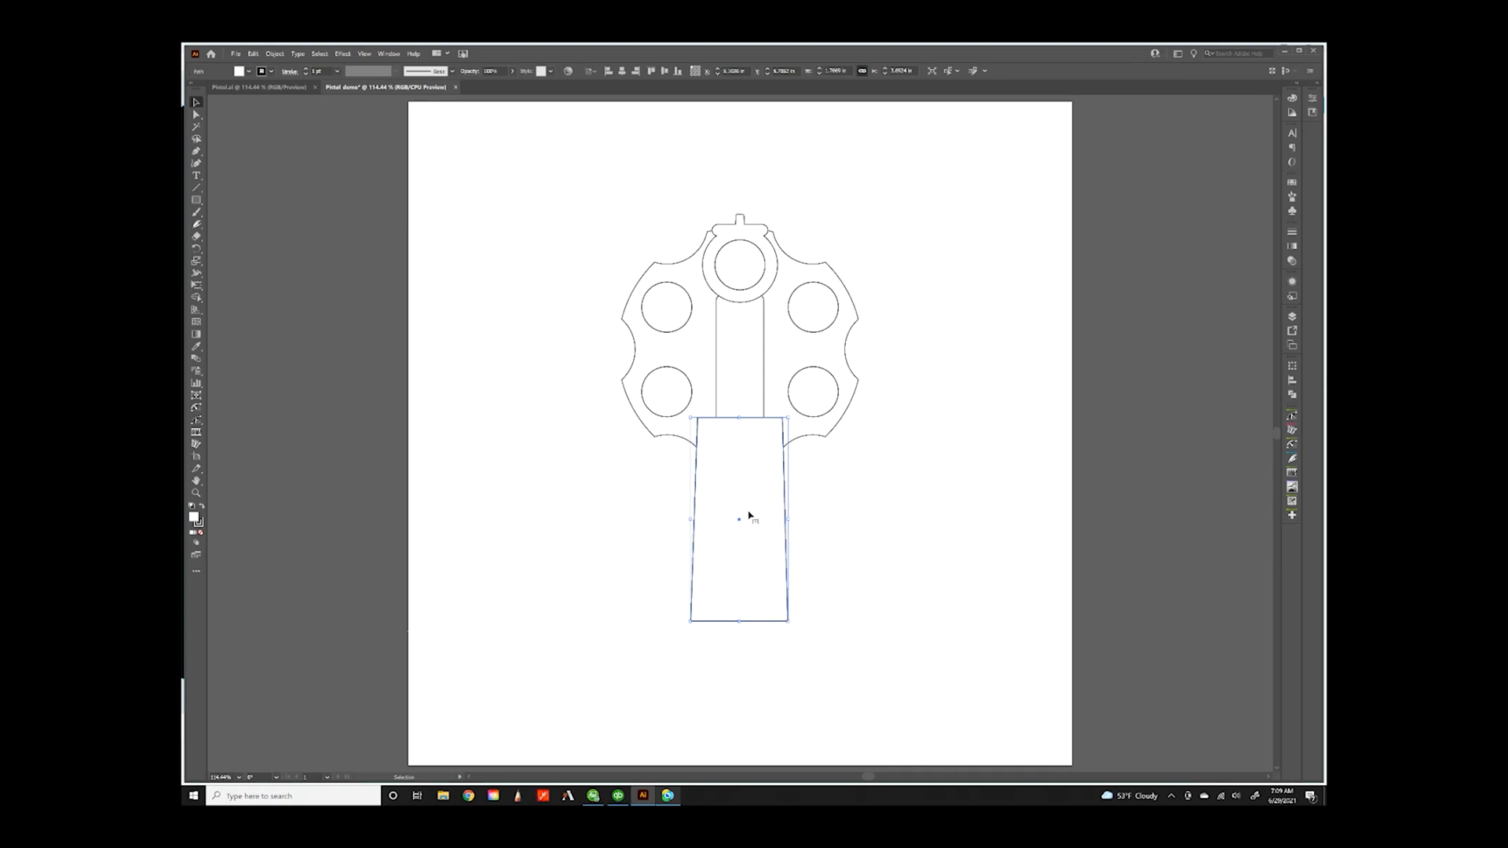
- Round all four corners of the tapered grip to a radius of about 0.29 in
click(196, 115)
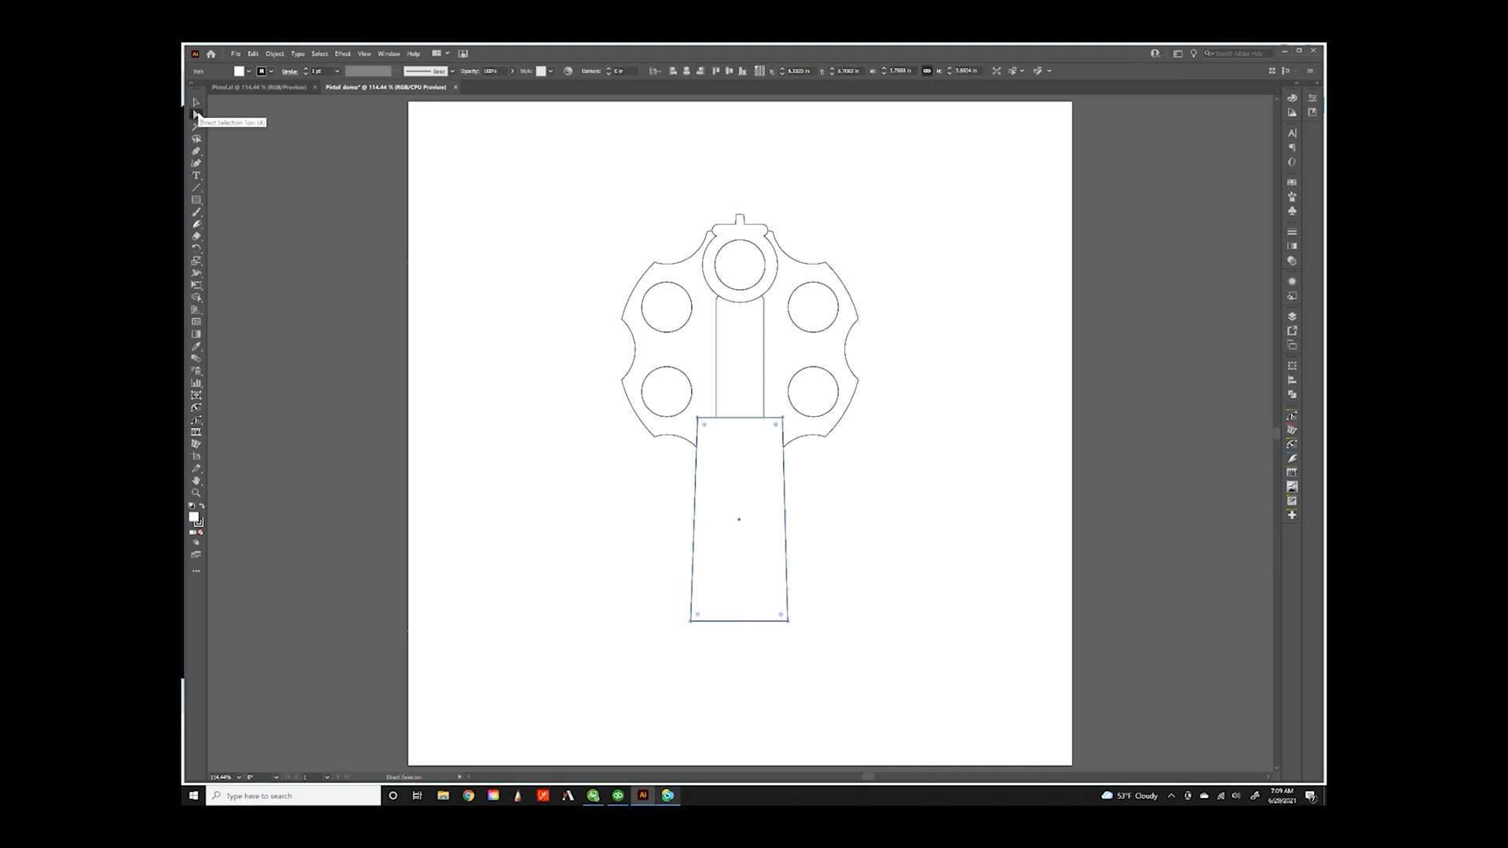
click(799, 496)
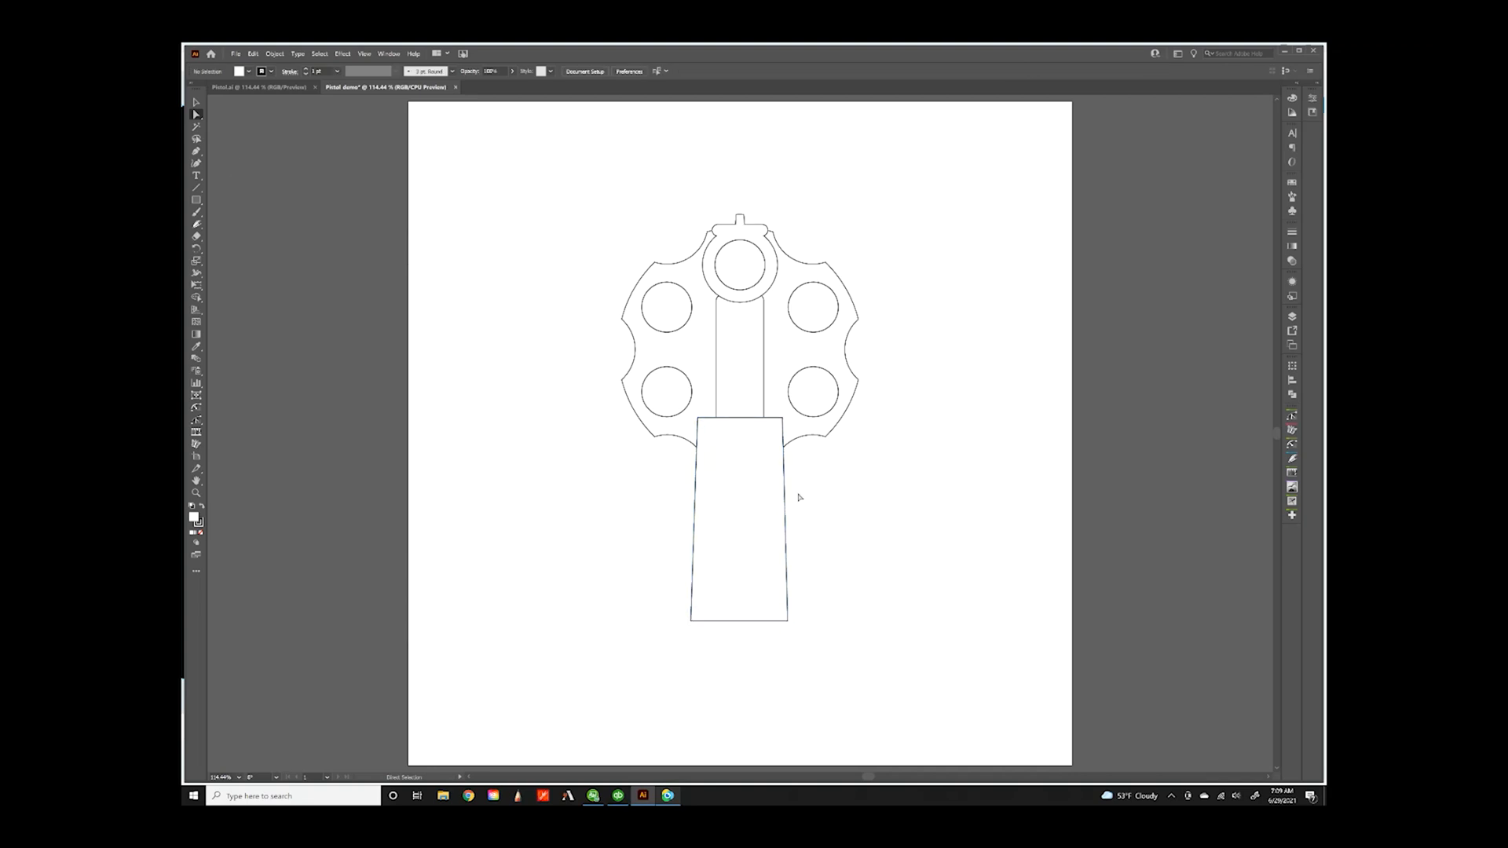
click(743, 488)
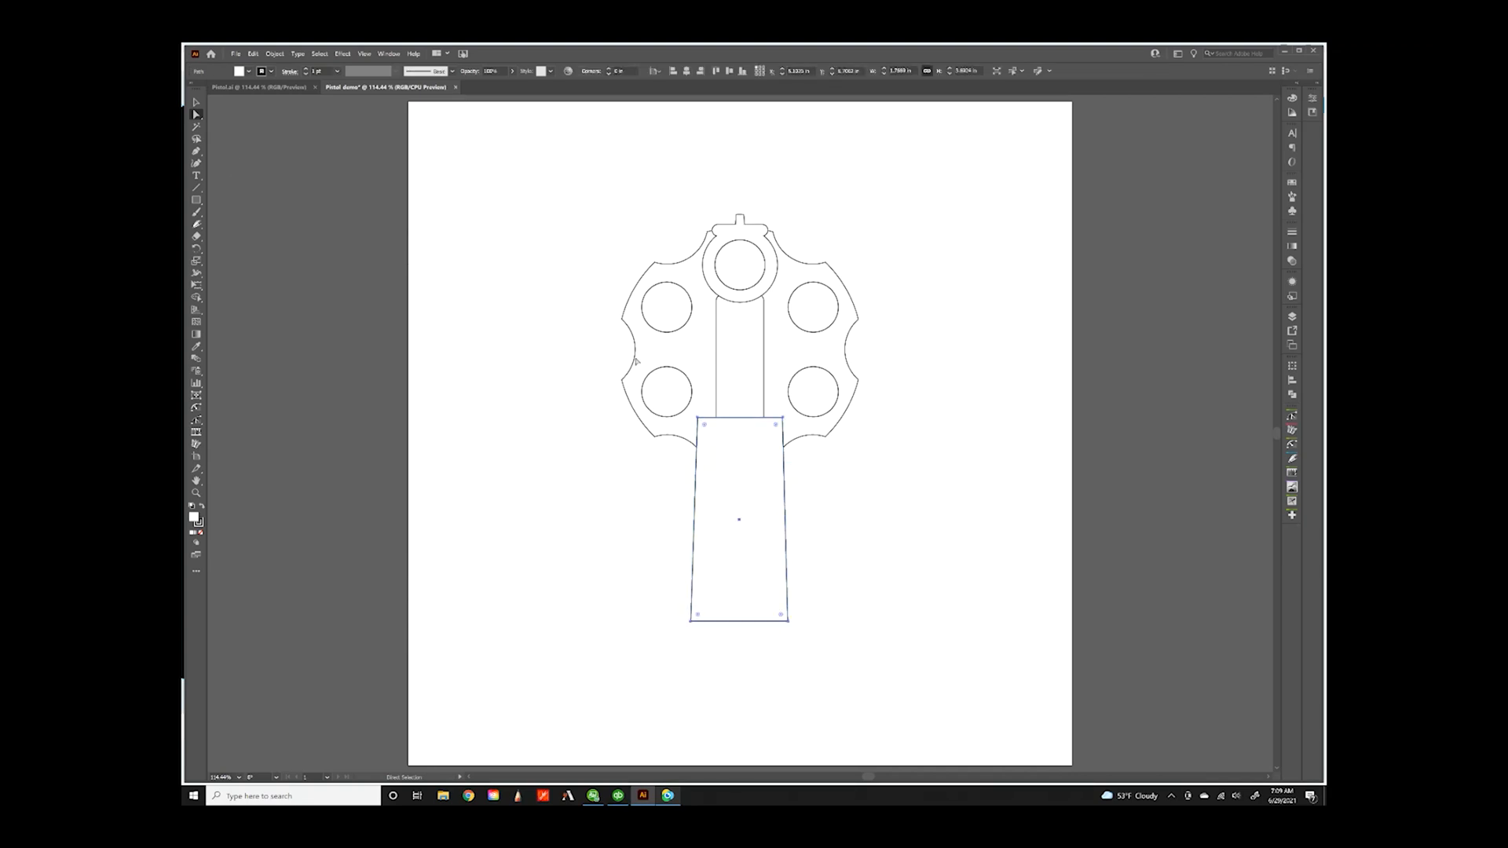
click(698, 419)
shift+click(782, 418)
drag(699, 617, 707, 607)
click(621, 487)
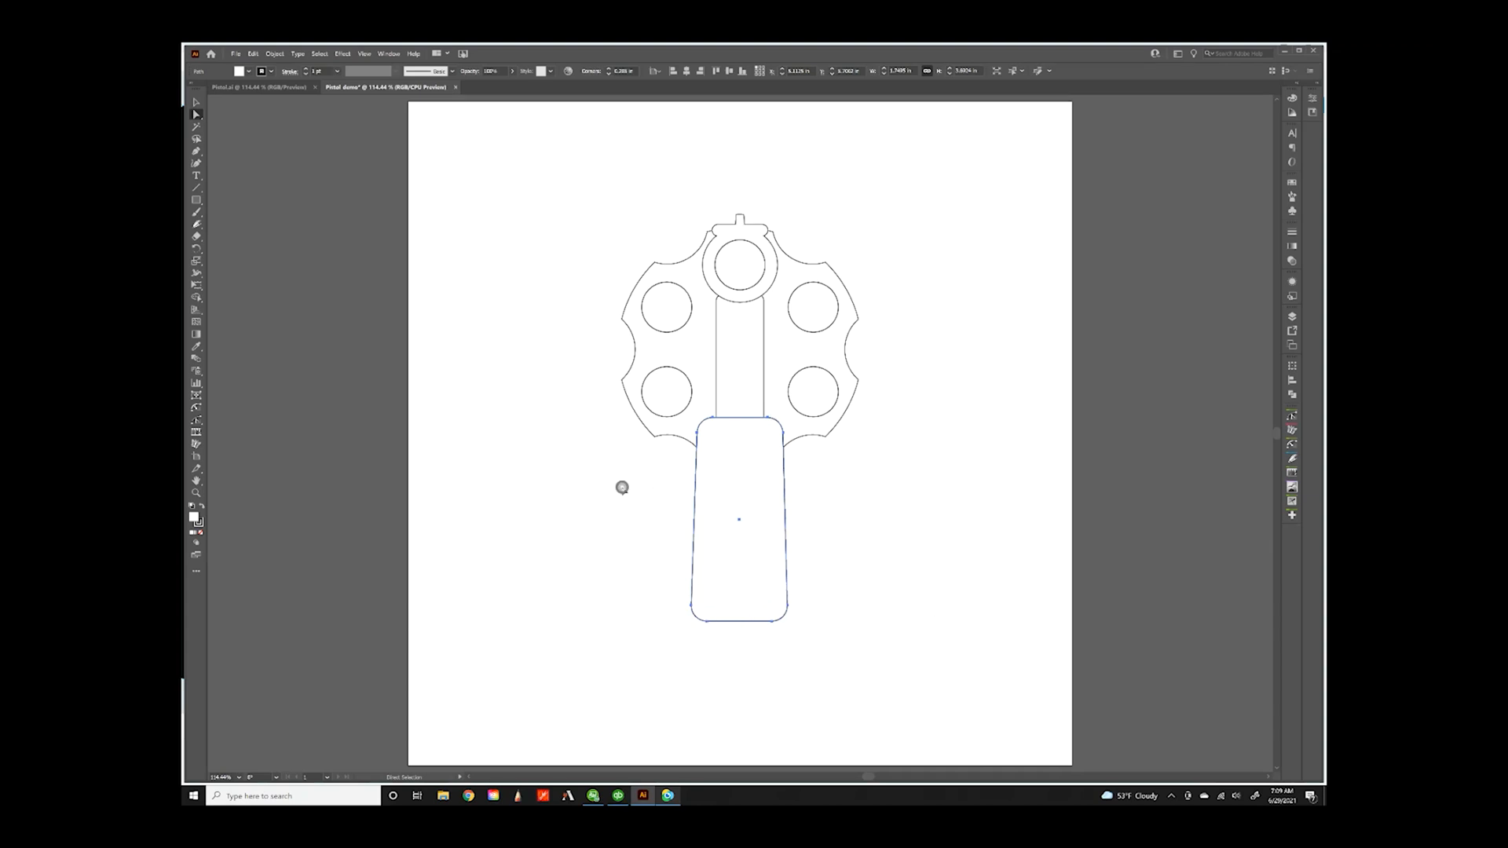
- Select the tapered grip's outline and remove its fill
click(758, 569)
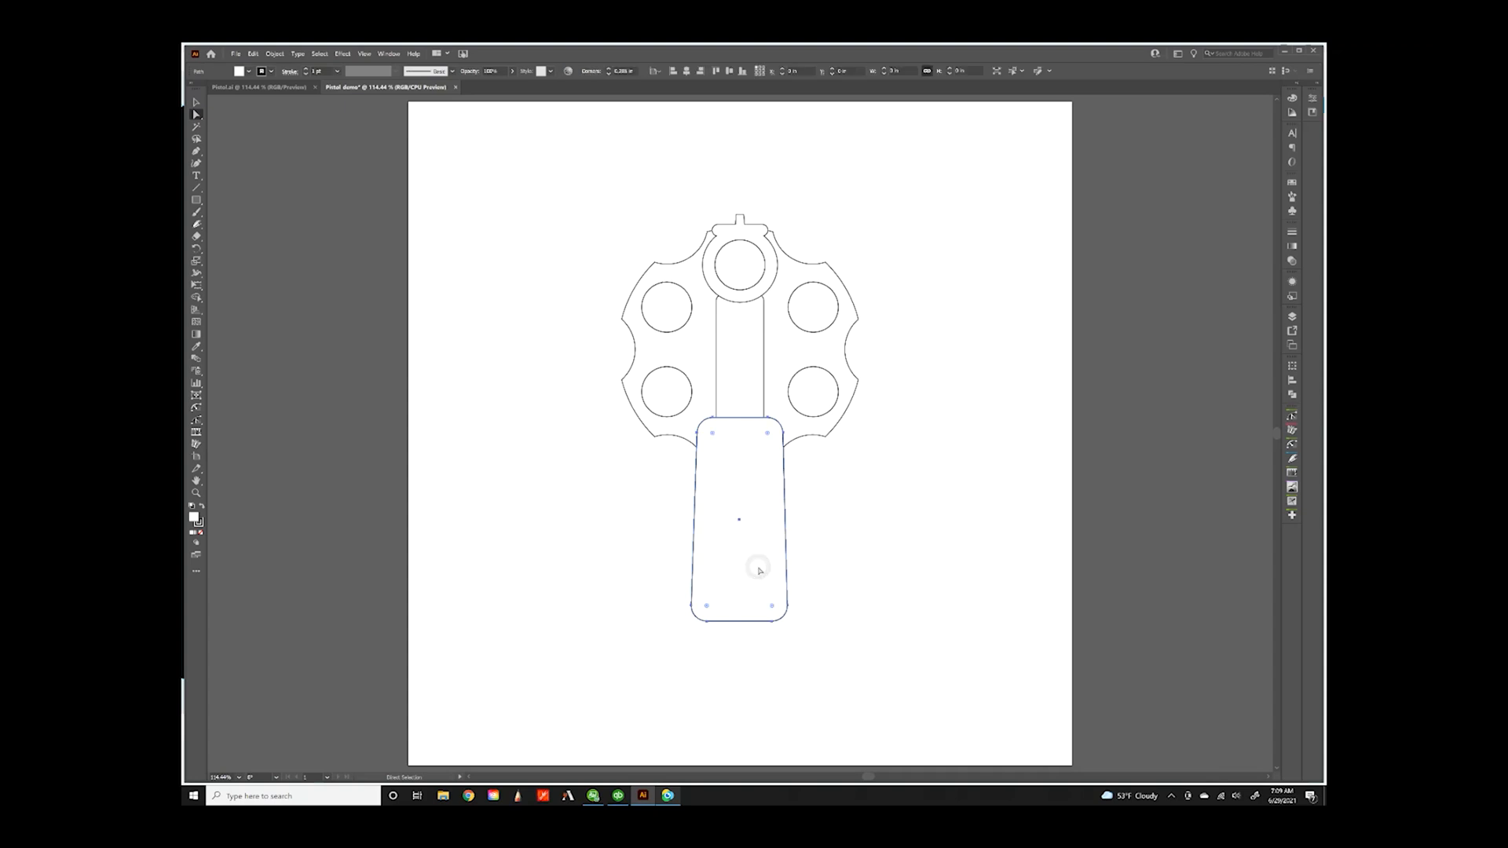
click(616, 464)
drag(588, 233, 433, 194)
drag(584, 505, 846, 584)
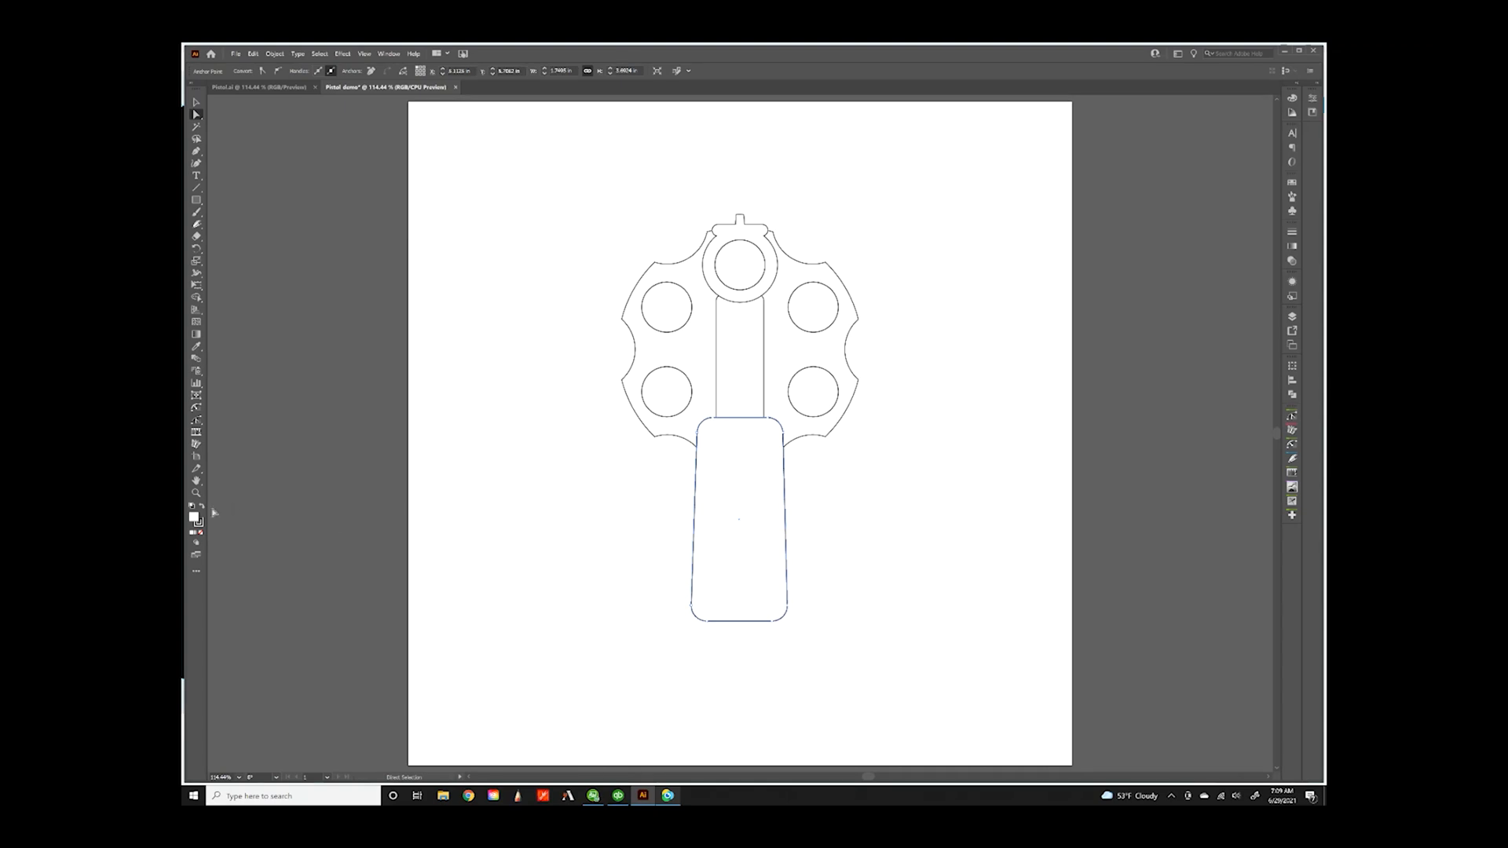
click(200, 533)
- Trim away the parts of the grip outline overlapping the cylinder and central bar with the Dynamic Sketch tool
double_click(196, 225)
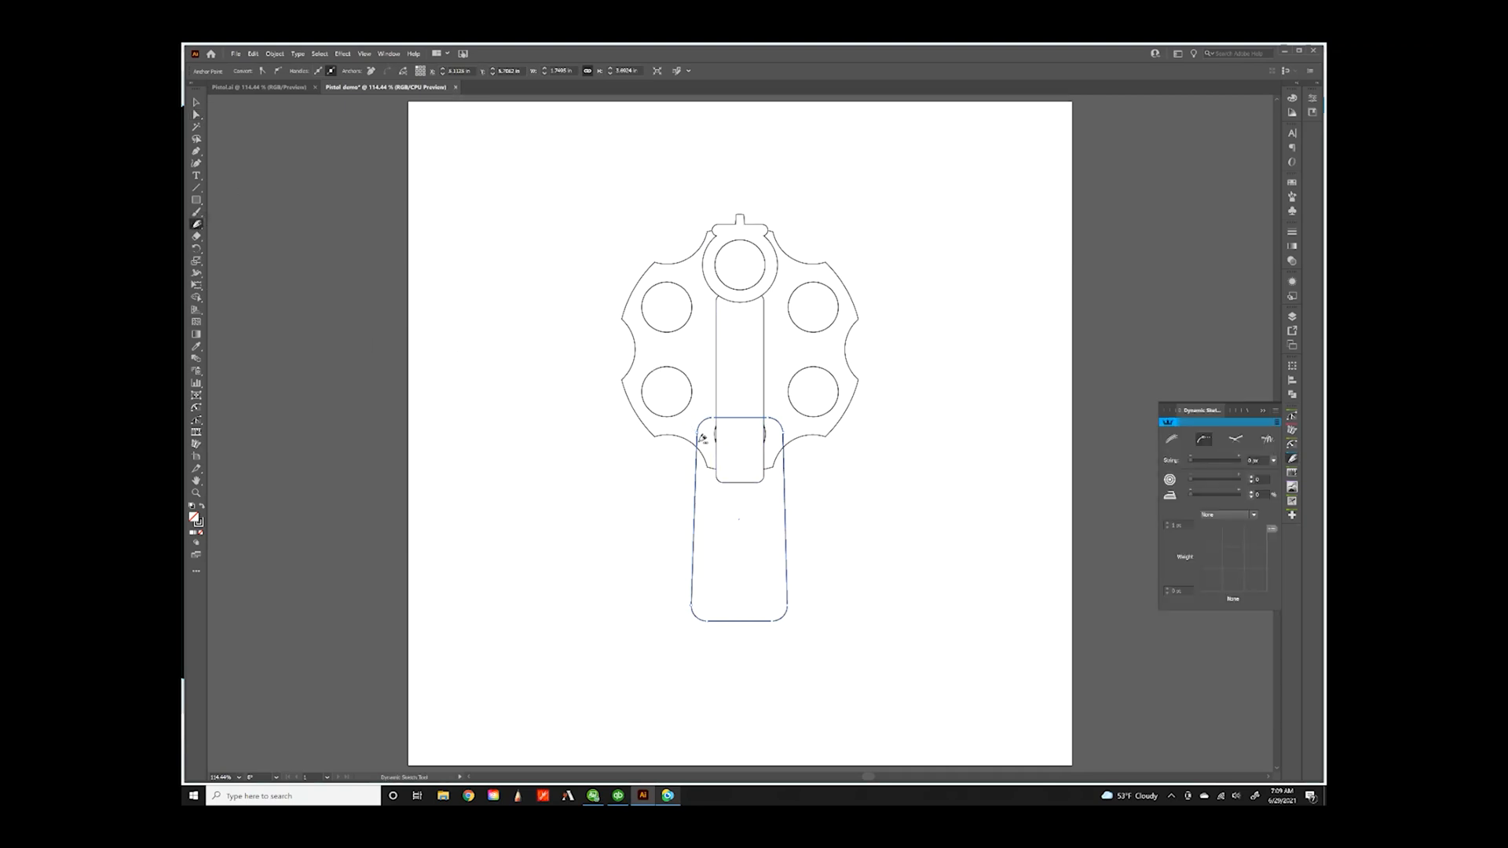
click(781, 436)
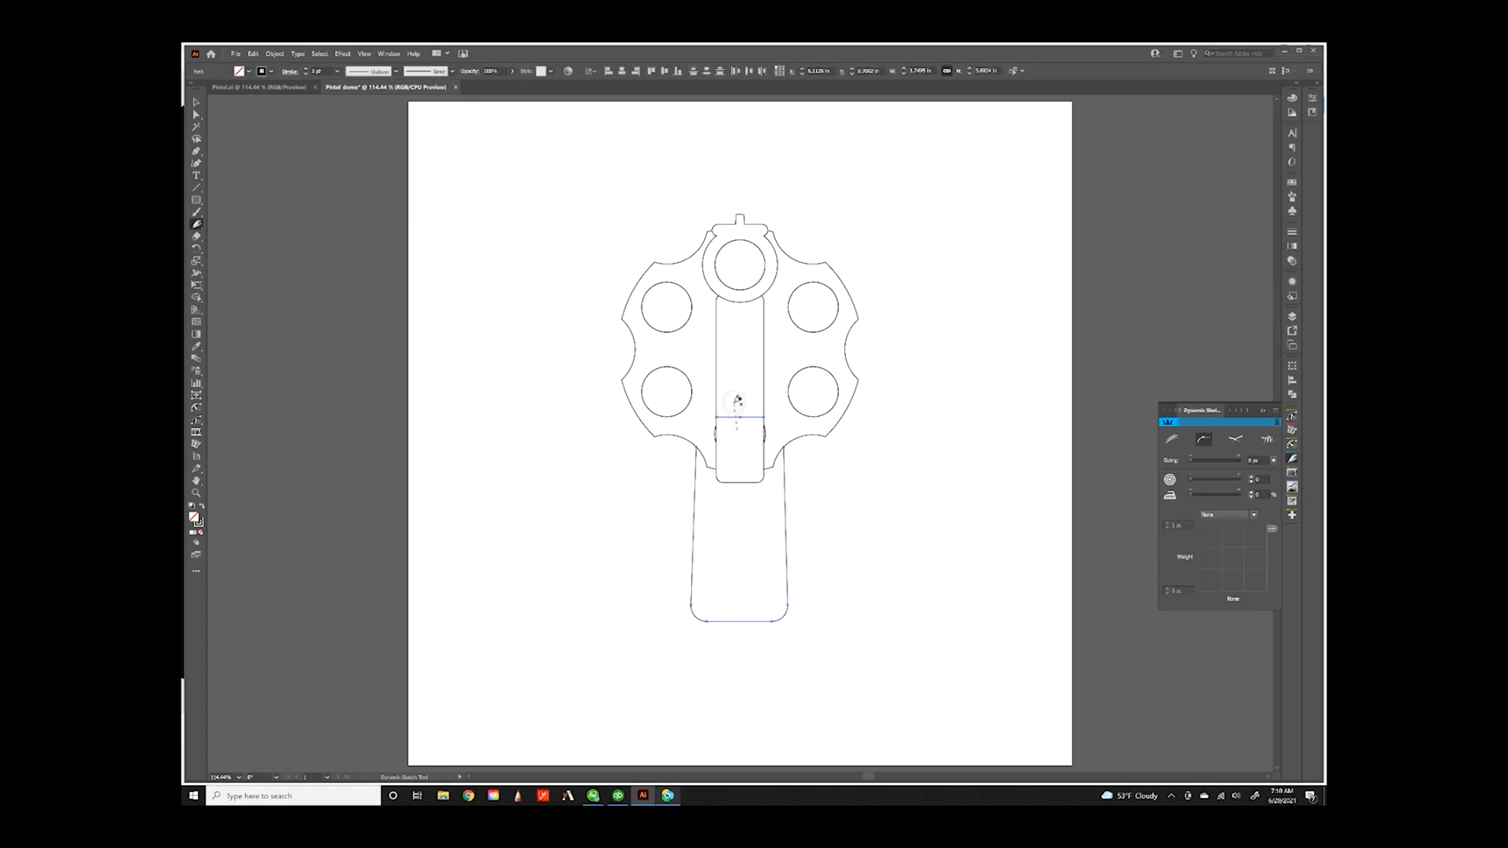
key(ctrl+shift+a)
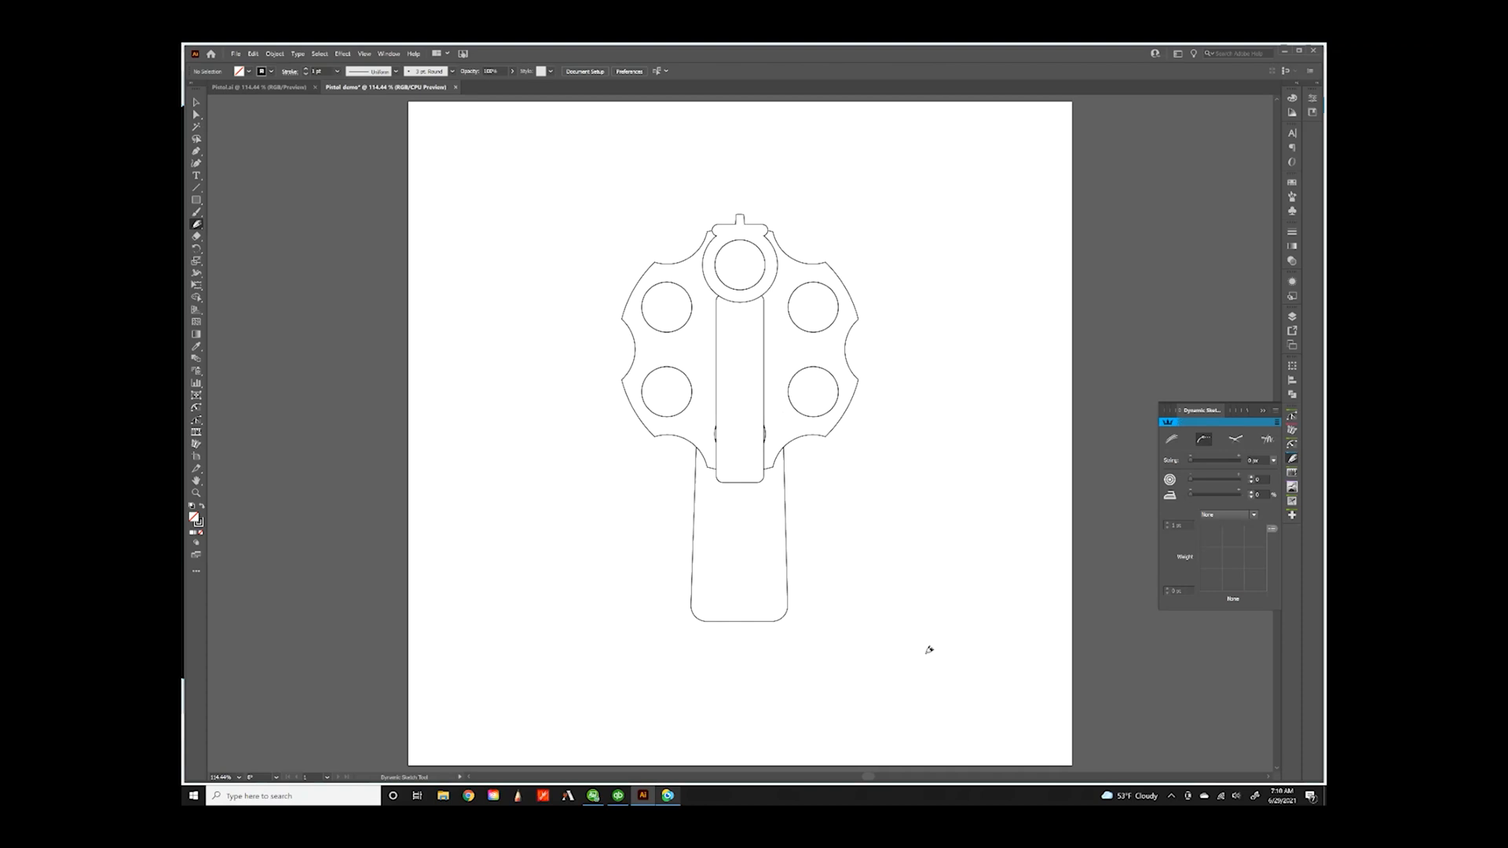
- Apply the Pathfinder Outline operation to the whole revolver drawing and check the resulting paths in Outline view
click(1294, 397)
click(1294, 397)
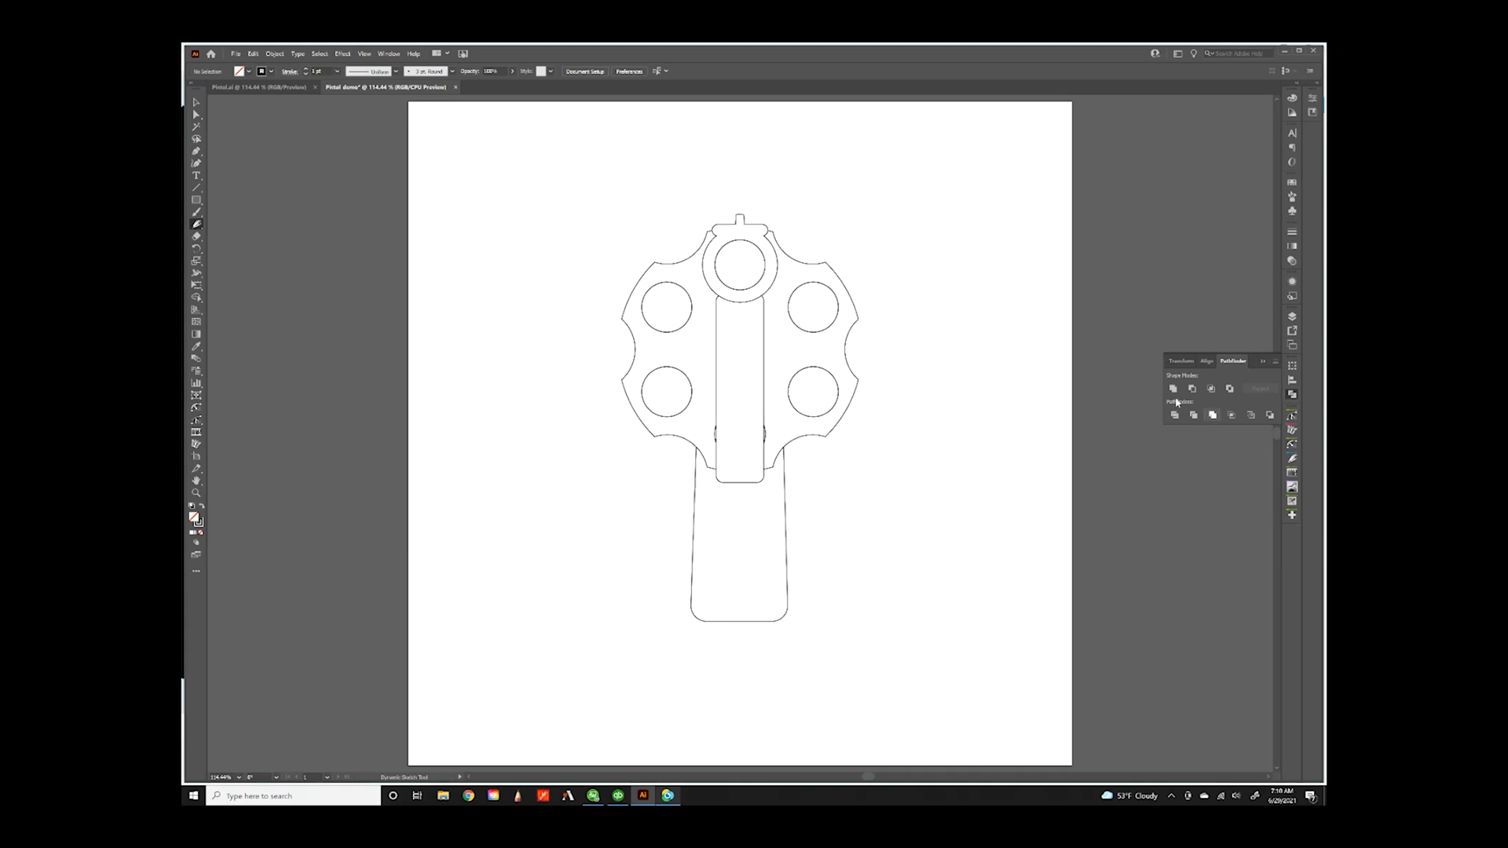
click(196, 103)
drag(570, 179, 930, 690)
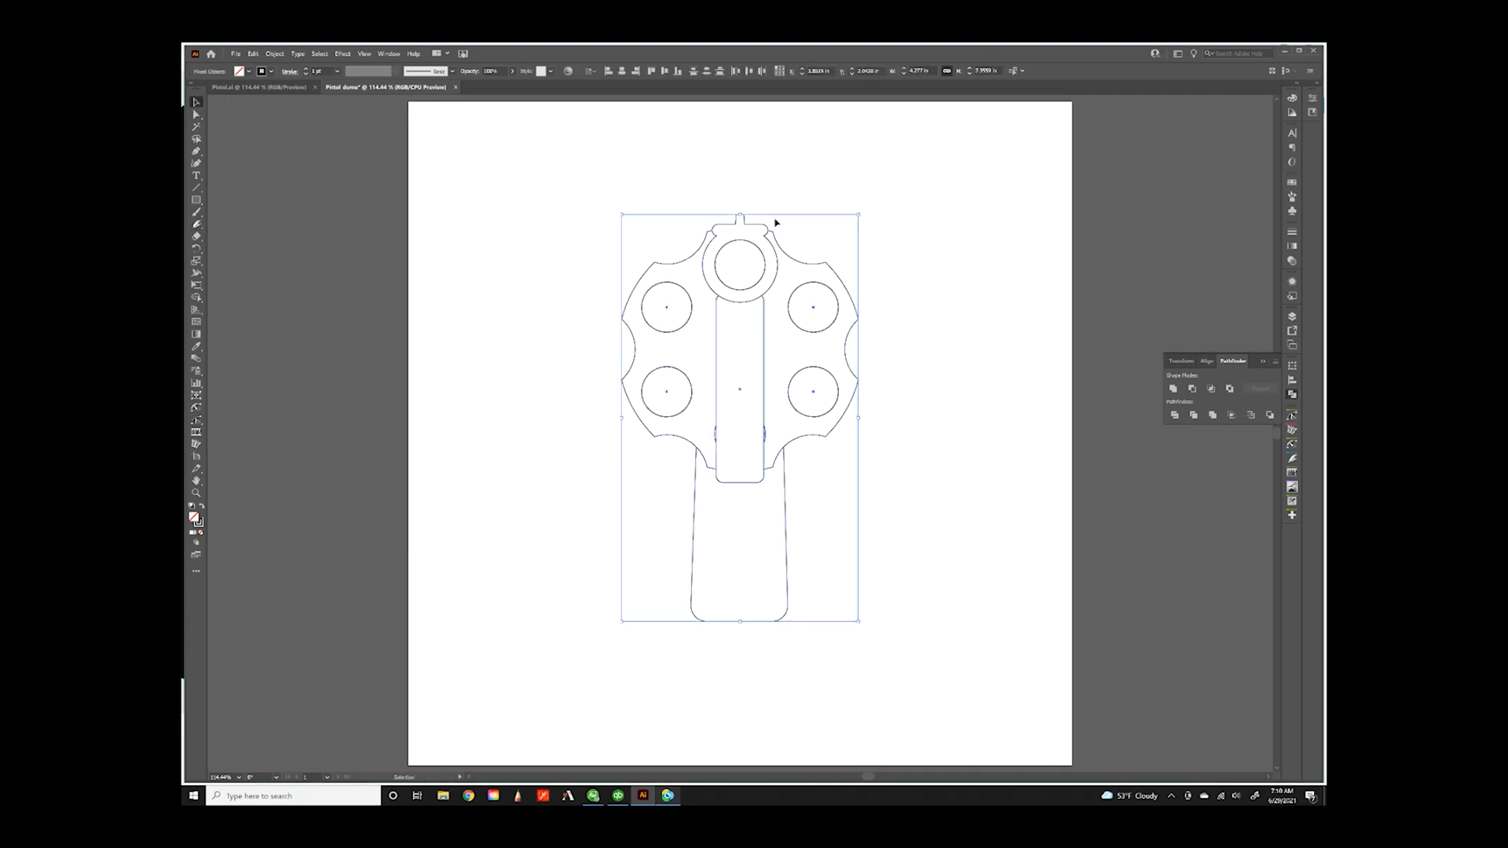
click(1253, 415)
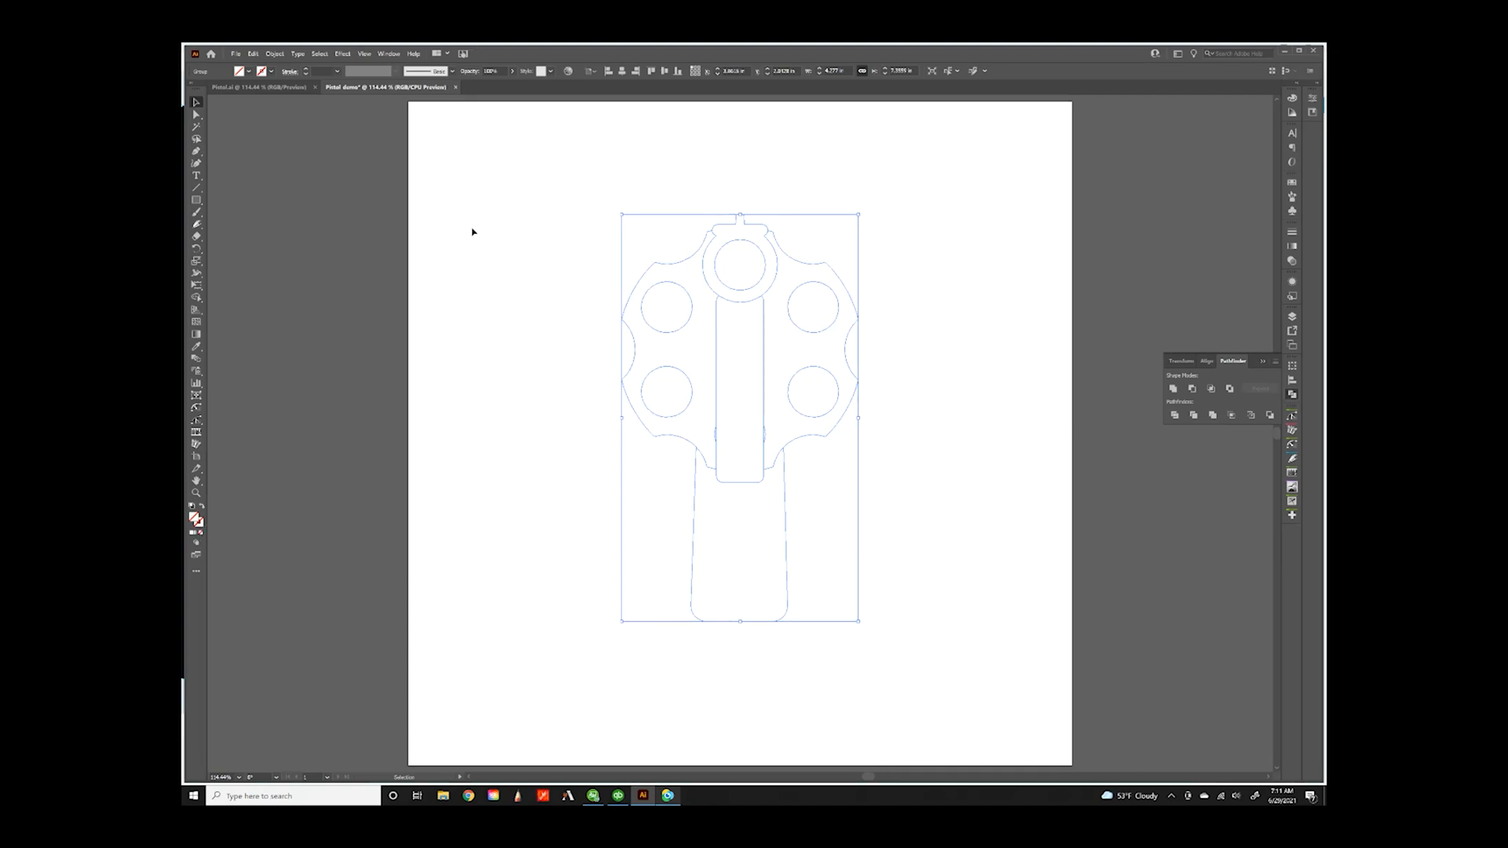
key(Delete)
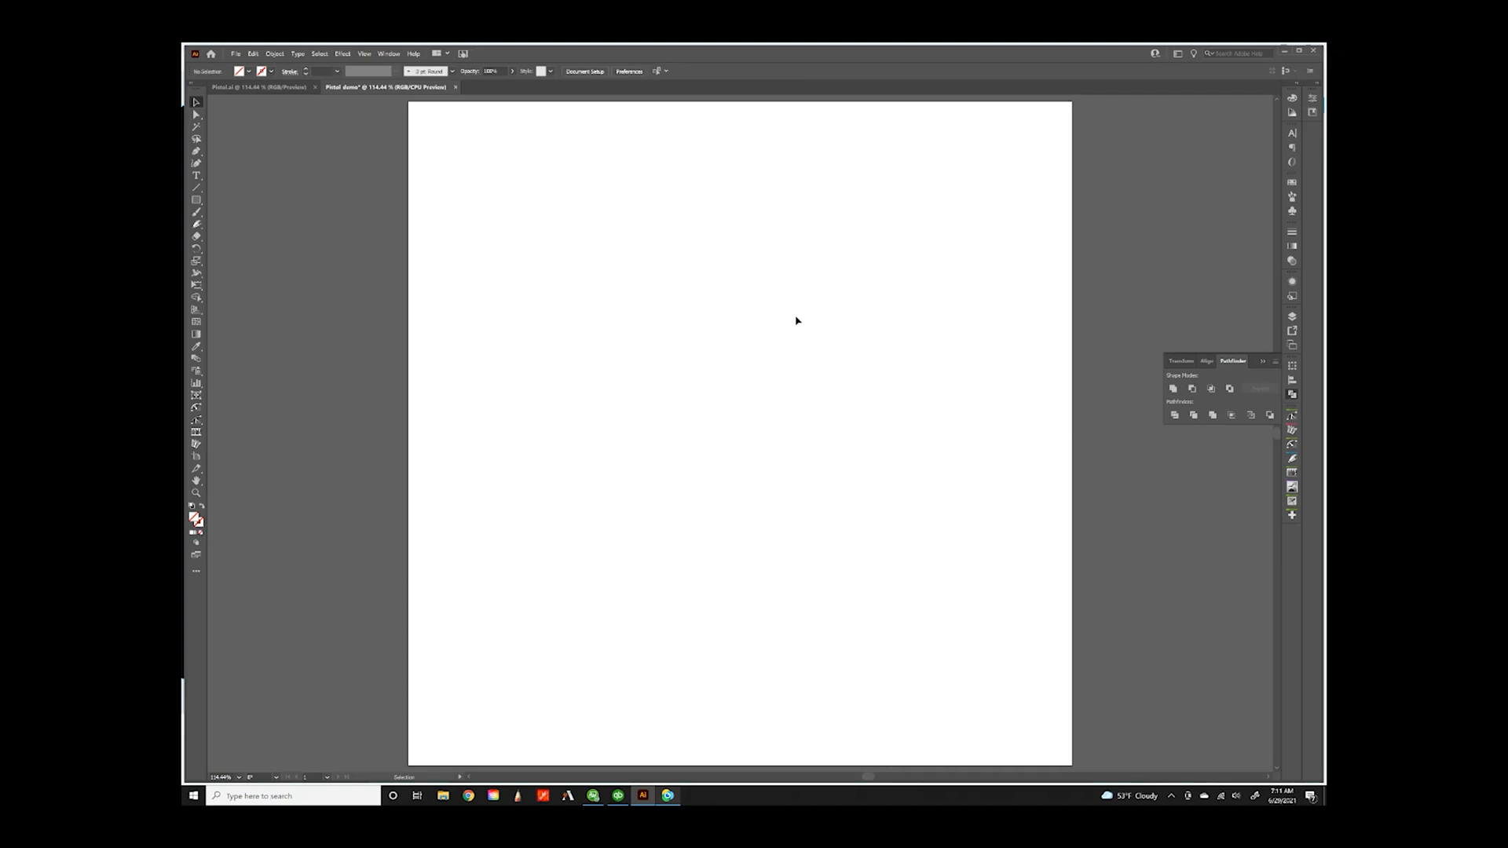
click(363, 54)
click(368, 66)
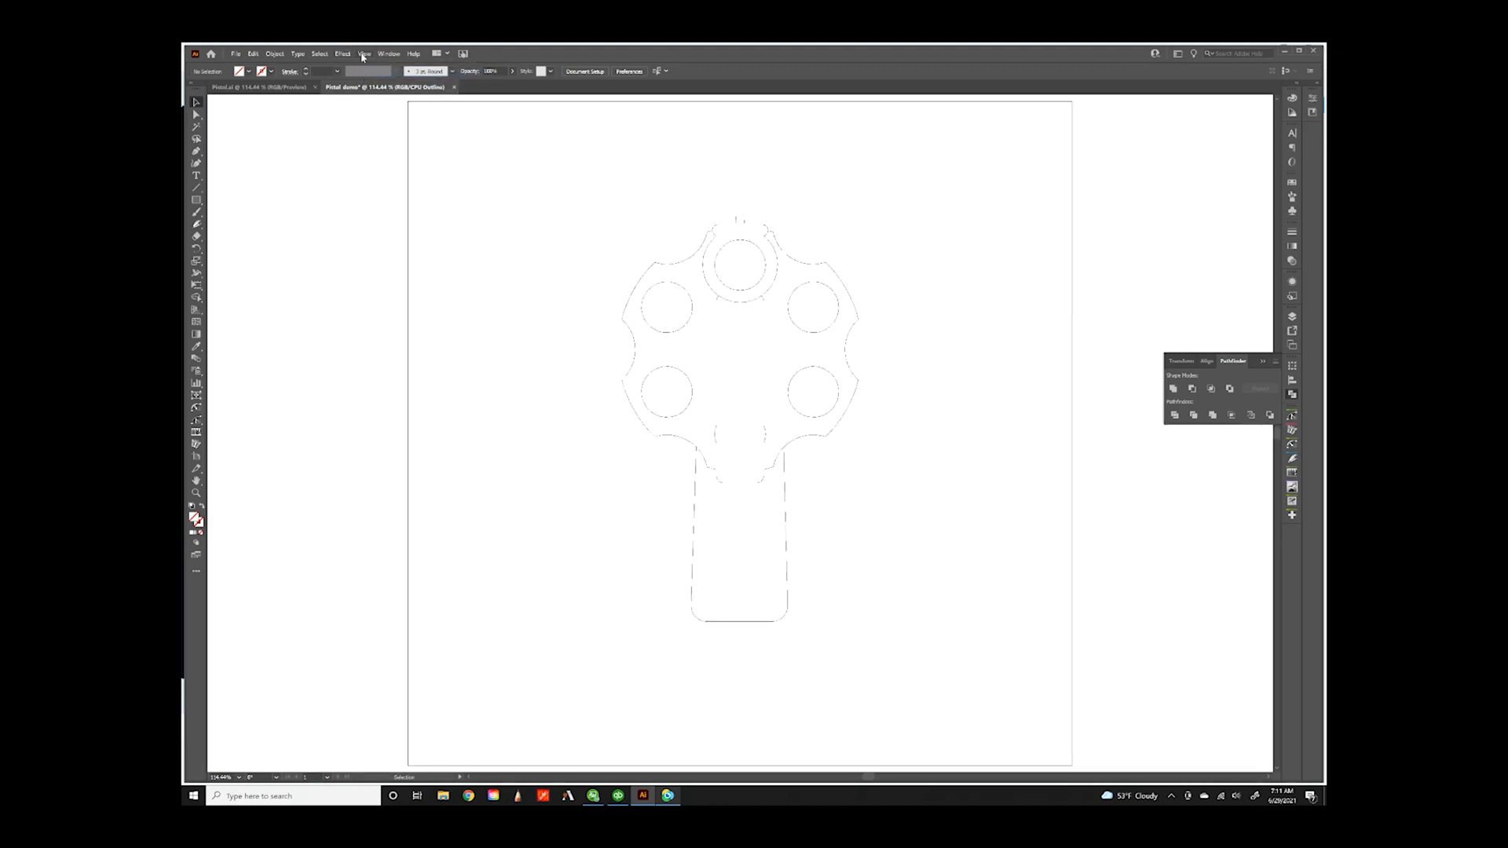
click(364, 54)
click(374, 74)
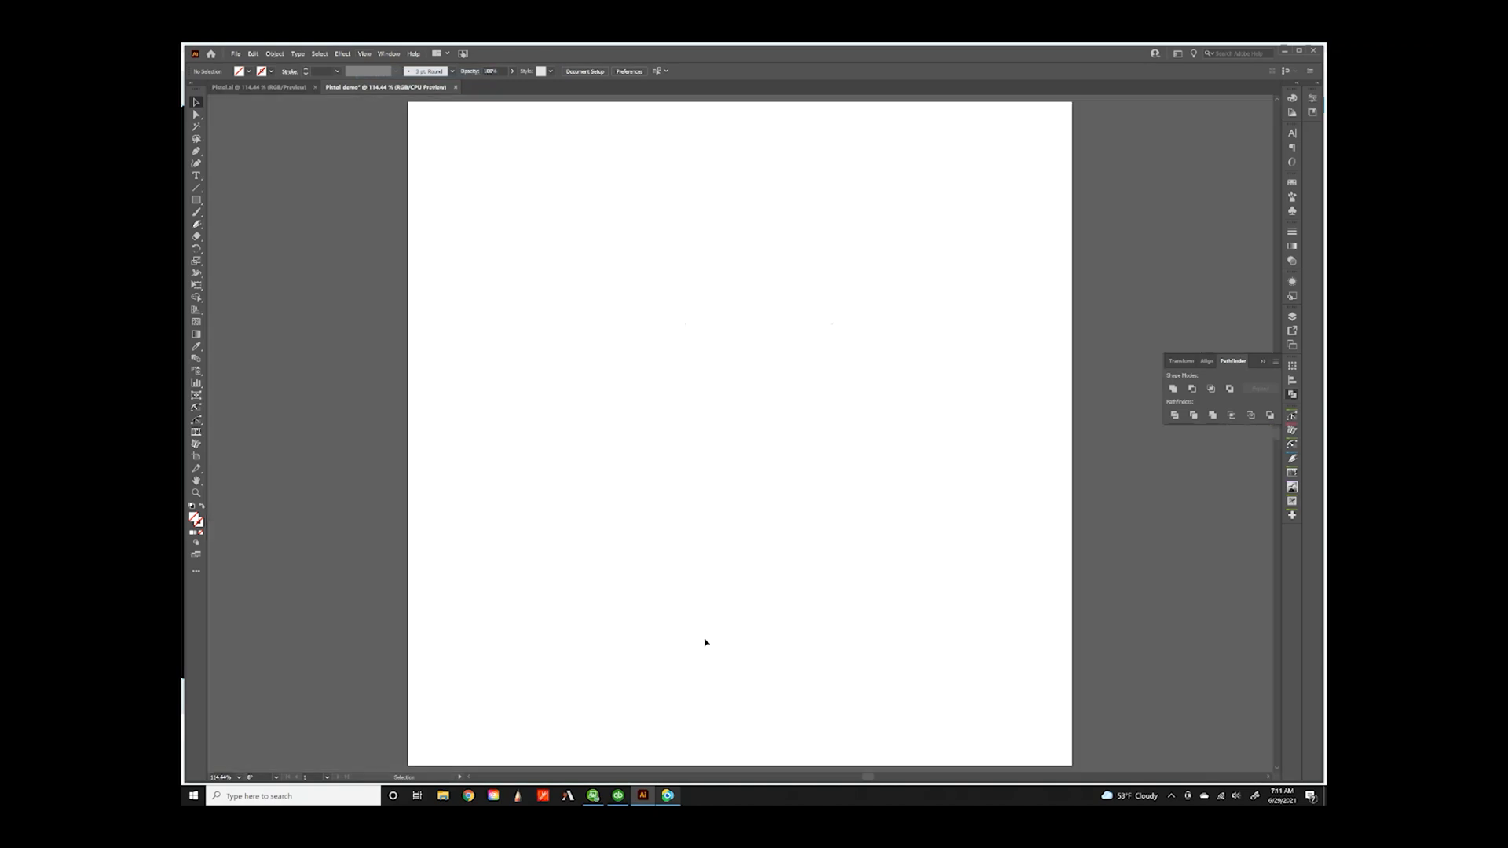
- Give the outlined revolver group the default 1 pt black stroke with no fill
click(747, 527)
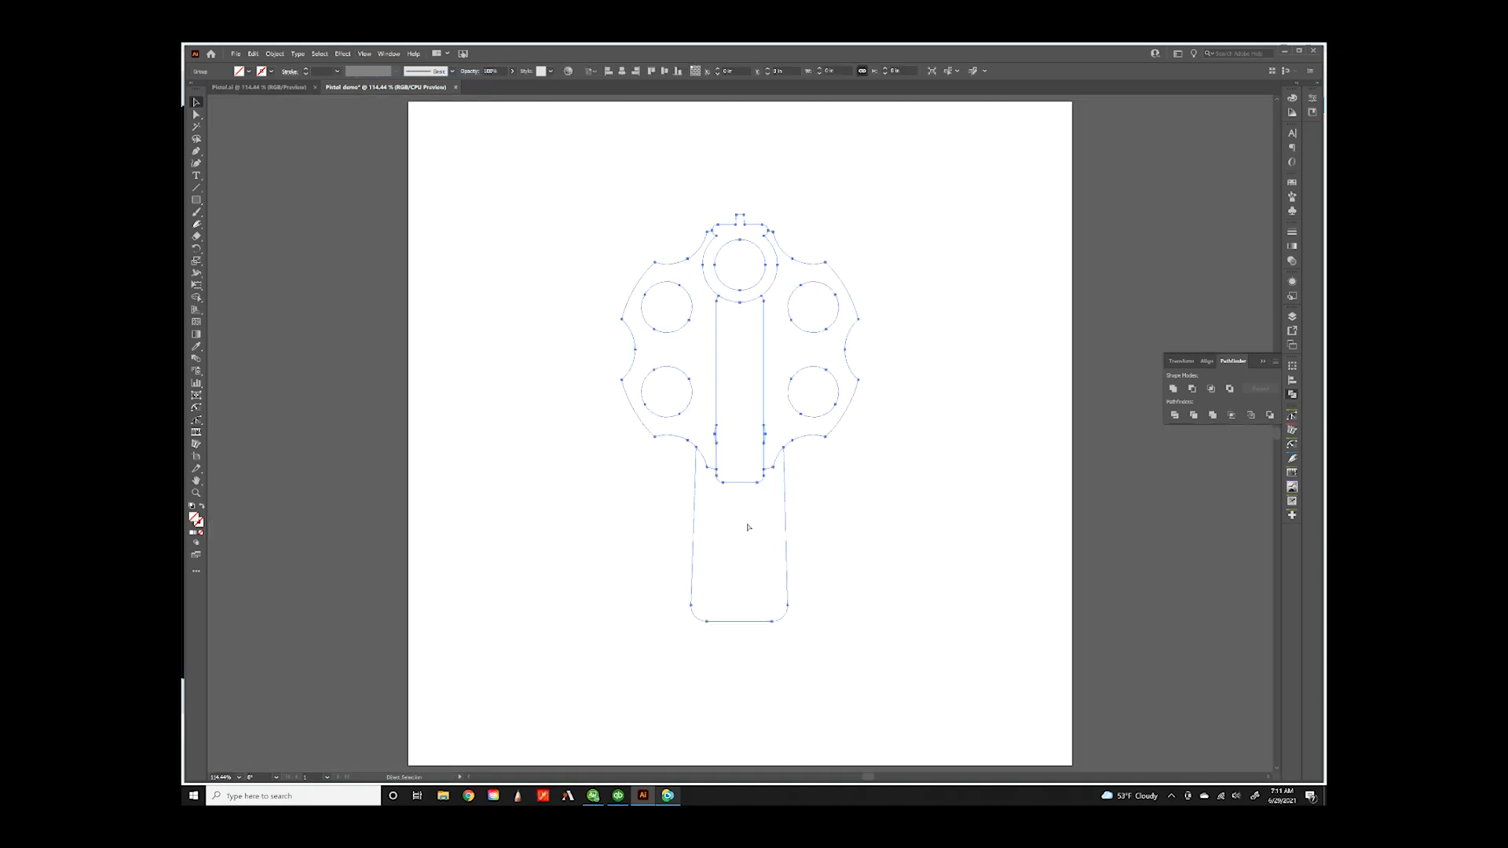
click(192, 508)
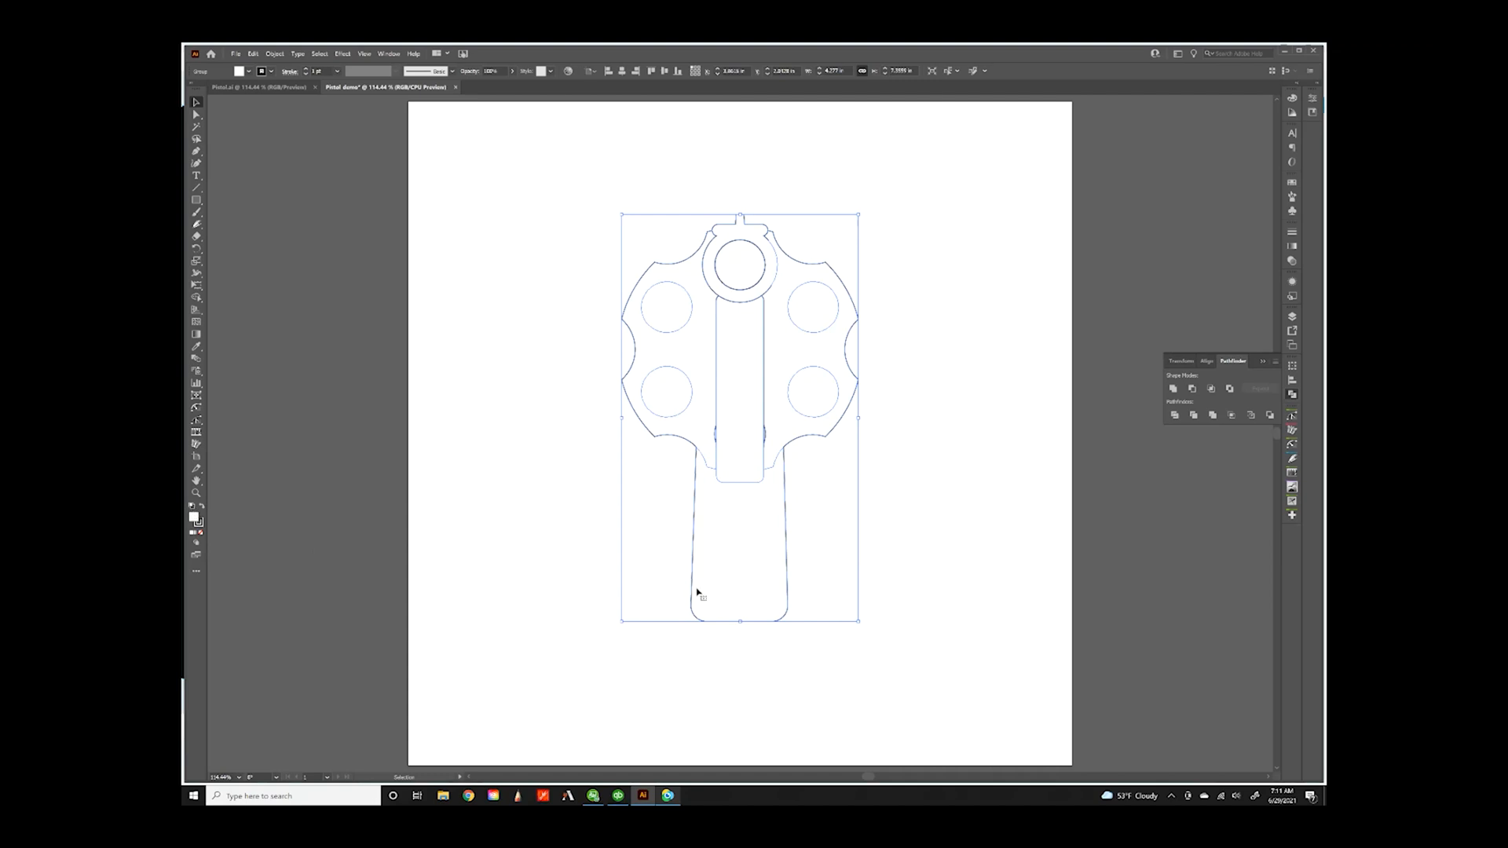
click(200, 533)
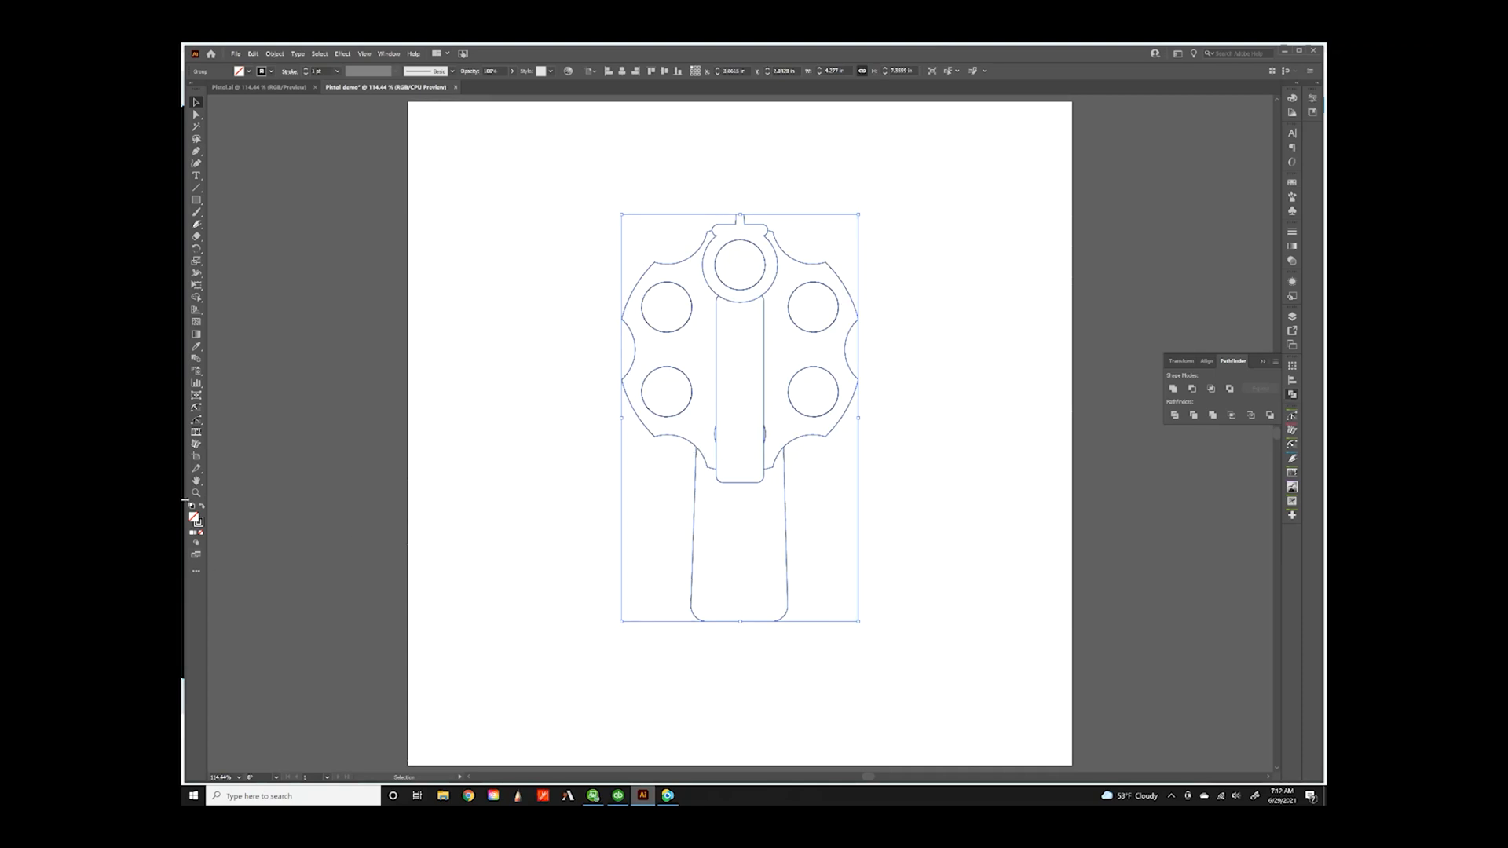
- Try thinner and heavier stroke weights on the whole revolver drawing, ending at 1 pt
click(306, 74)
click(306, 74)
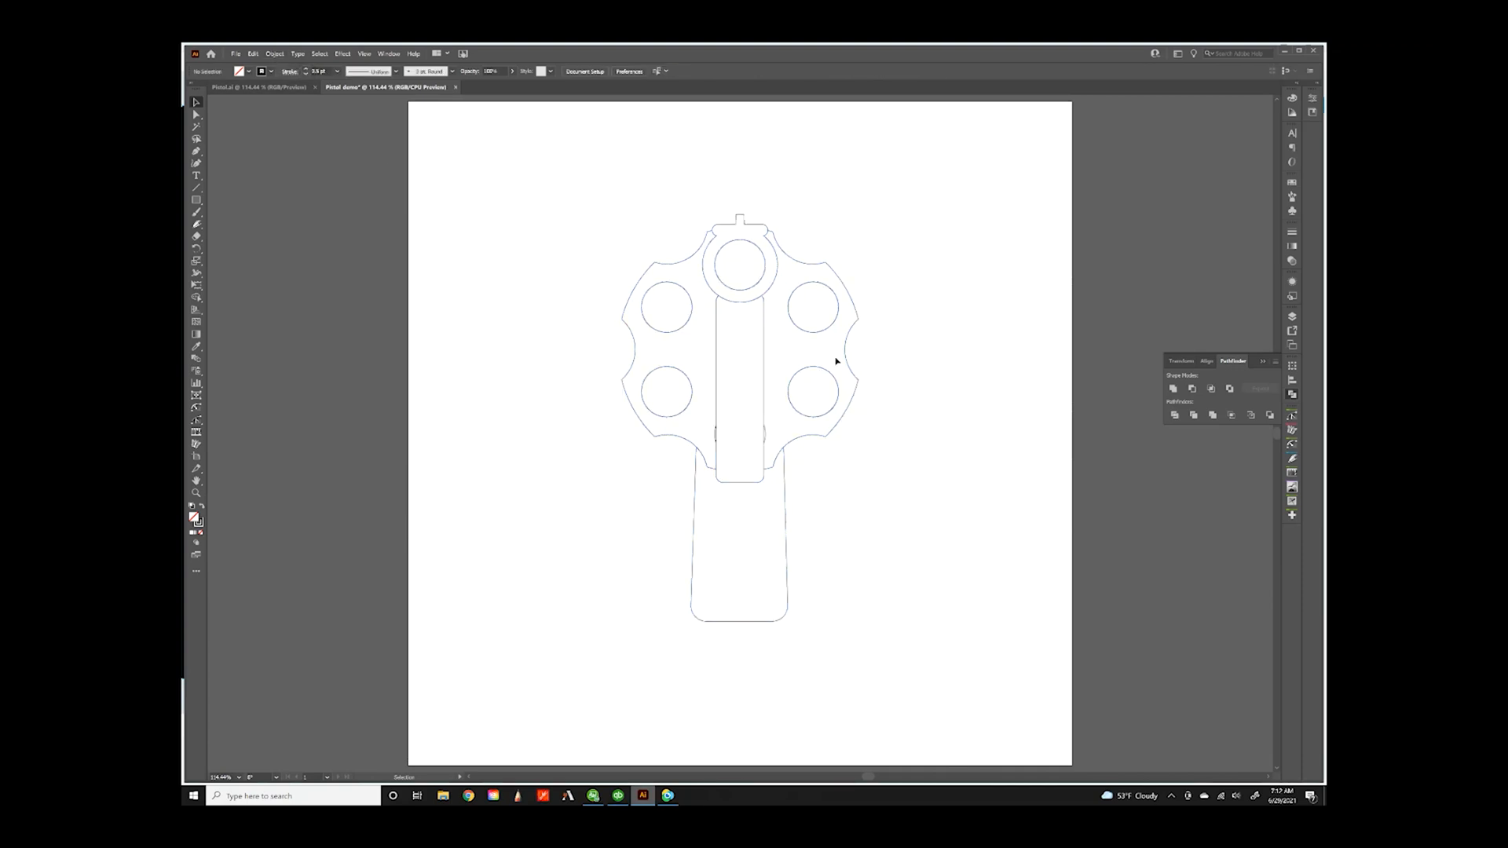
drag(577, 214, 946, 629)
click(306, 69)
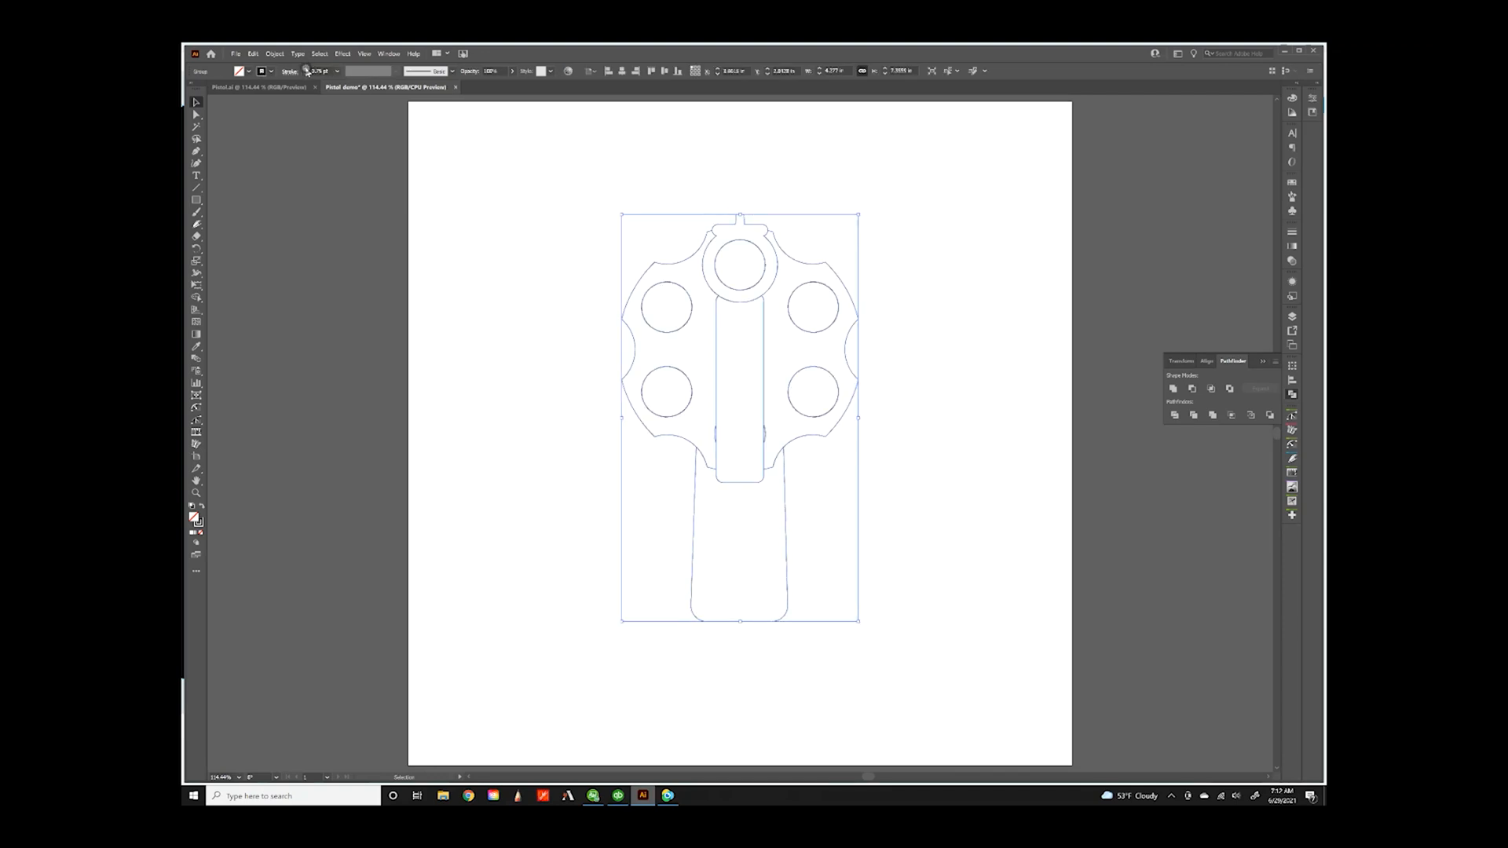
click(306, 69)
click(306, 69)
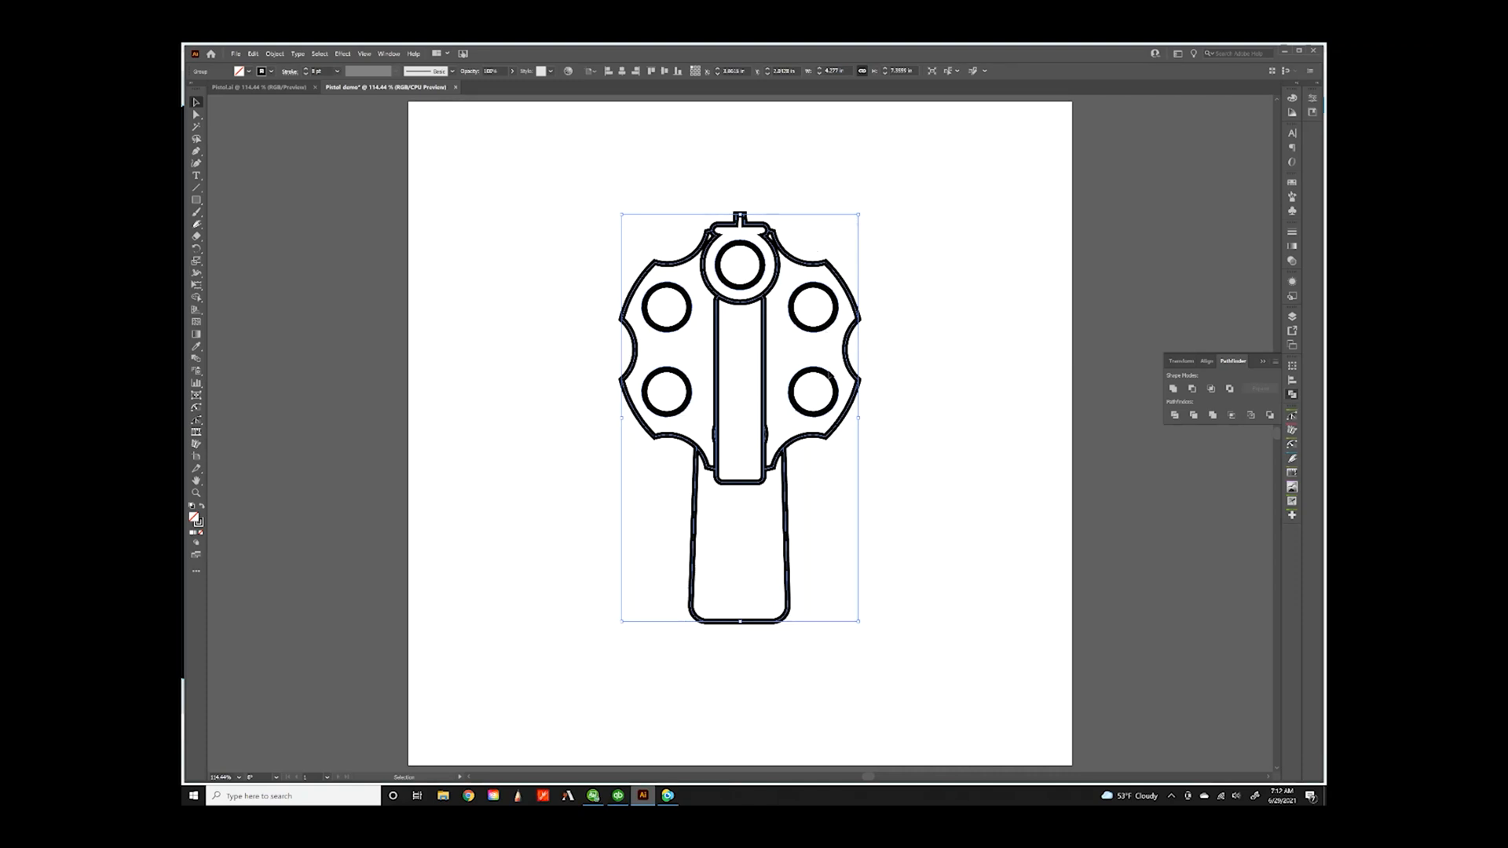
click(305, 73)
click(306, 73)
click(305, 74)
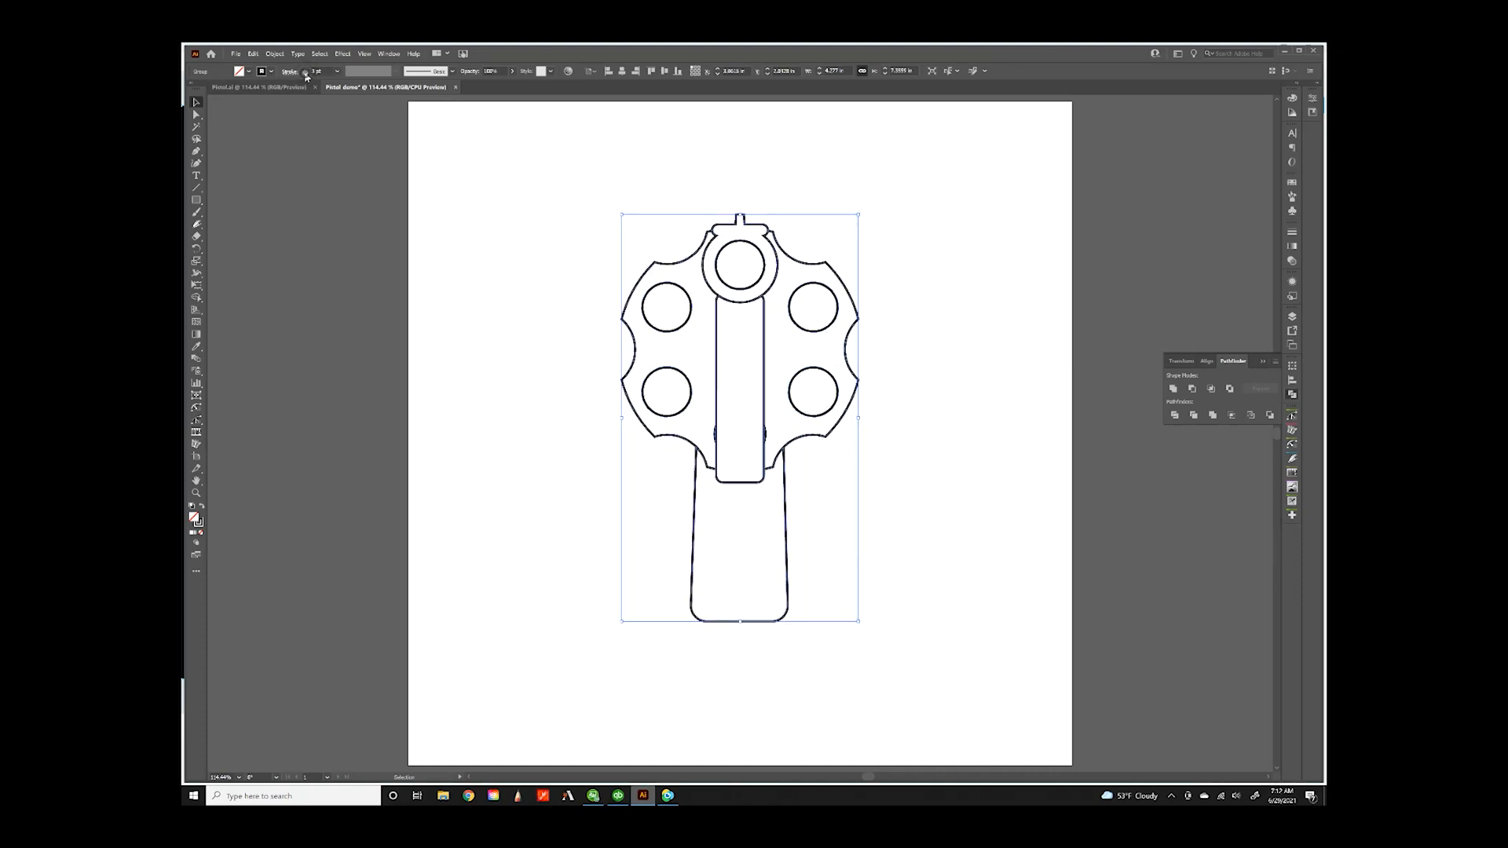
click(305, 73)
click(849, 446)
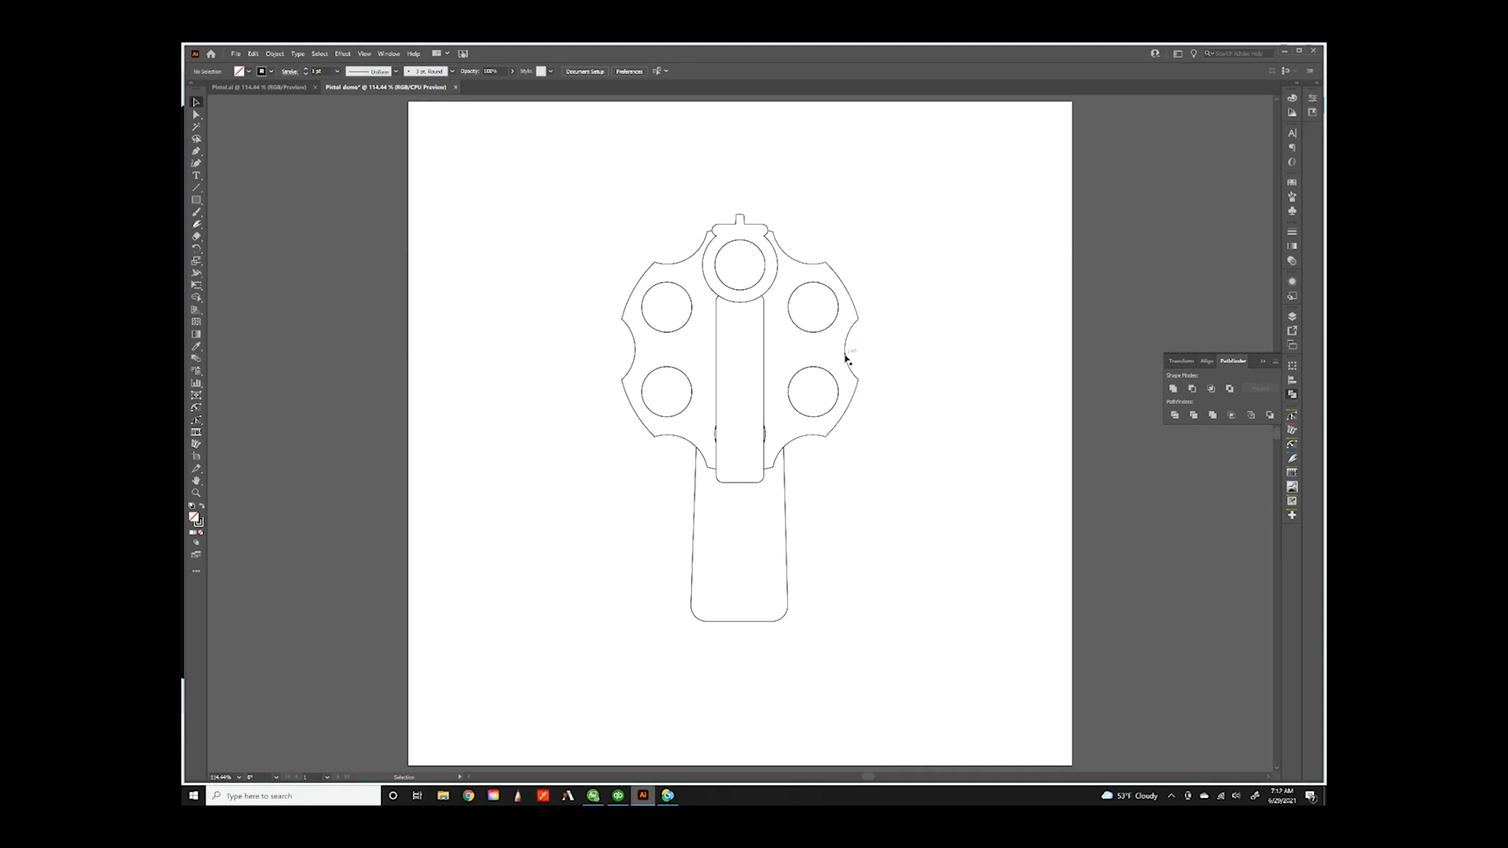
- Draw two circles centred in the cylinder's upper-left chamber, one about 0.83 in across and a tiny one at the middle
drag(203, 206, 237, 229)
drag(666, 307, 643, 284)
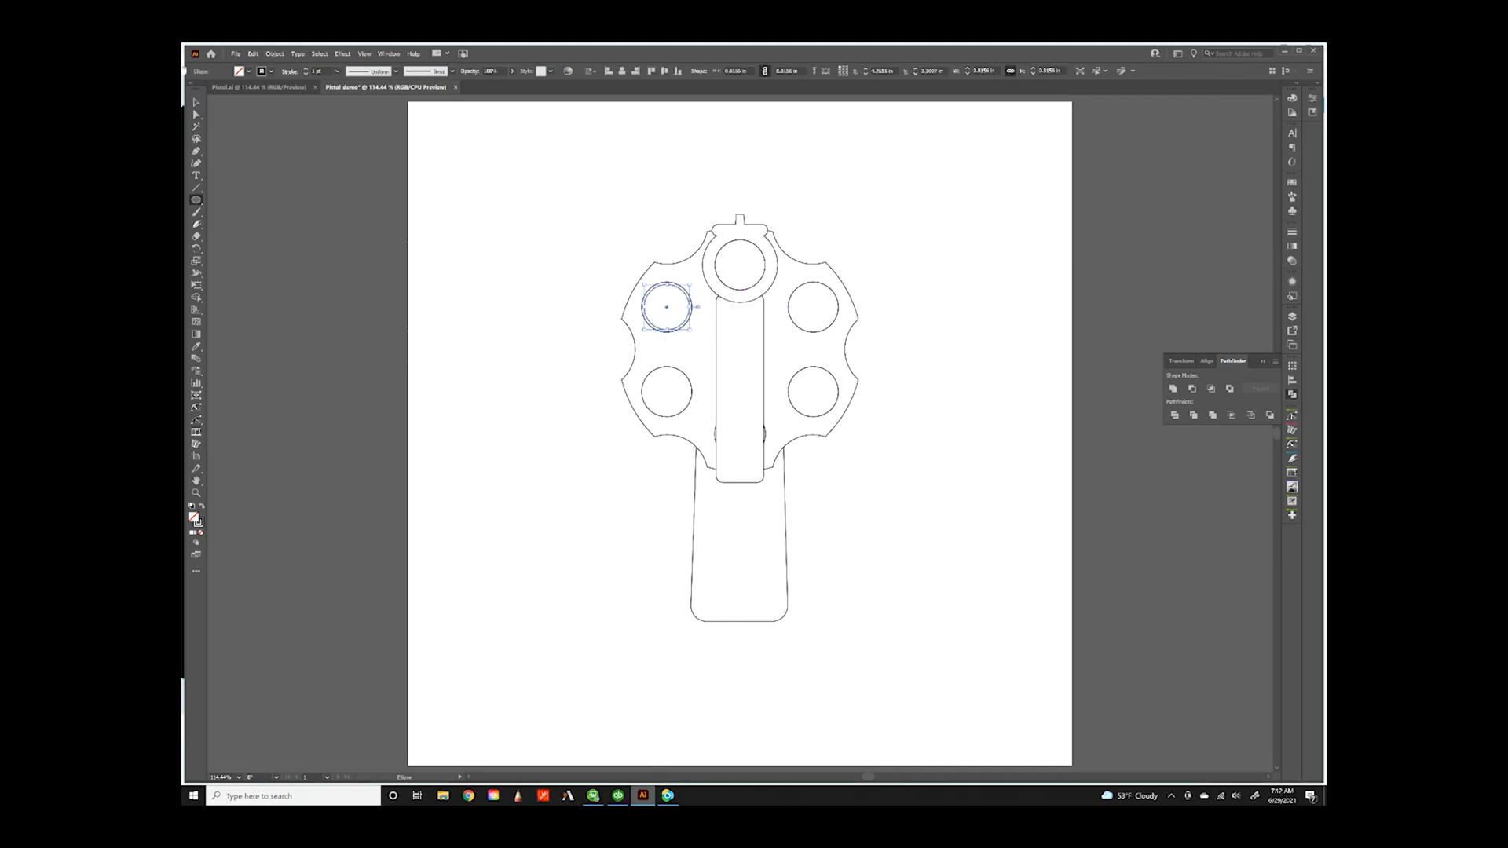
key(v)
click(385, 175)
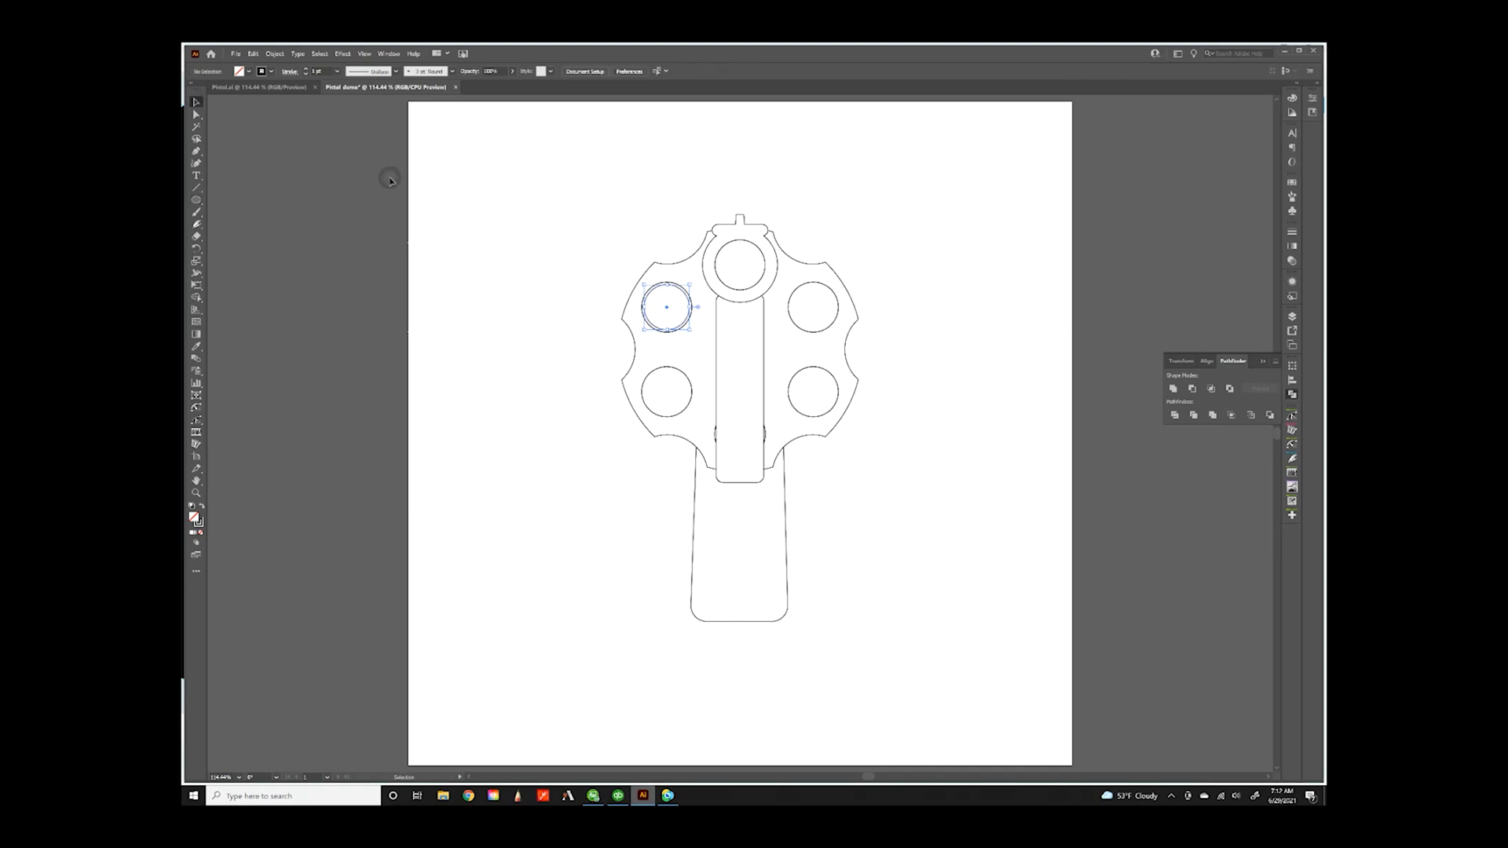
click(196, 199)
drag(666, 306, 666, 307)
click(197, 102)
- Select both new concentric circles and copy them to the centres of the other three cylinder chambers
click(661, 289)
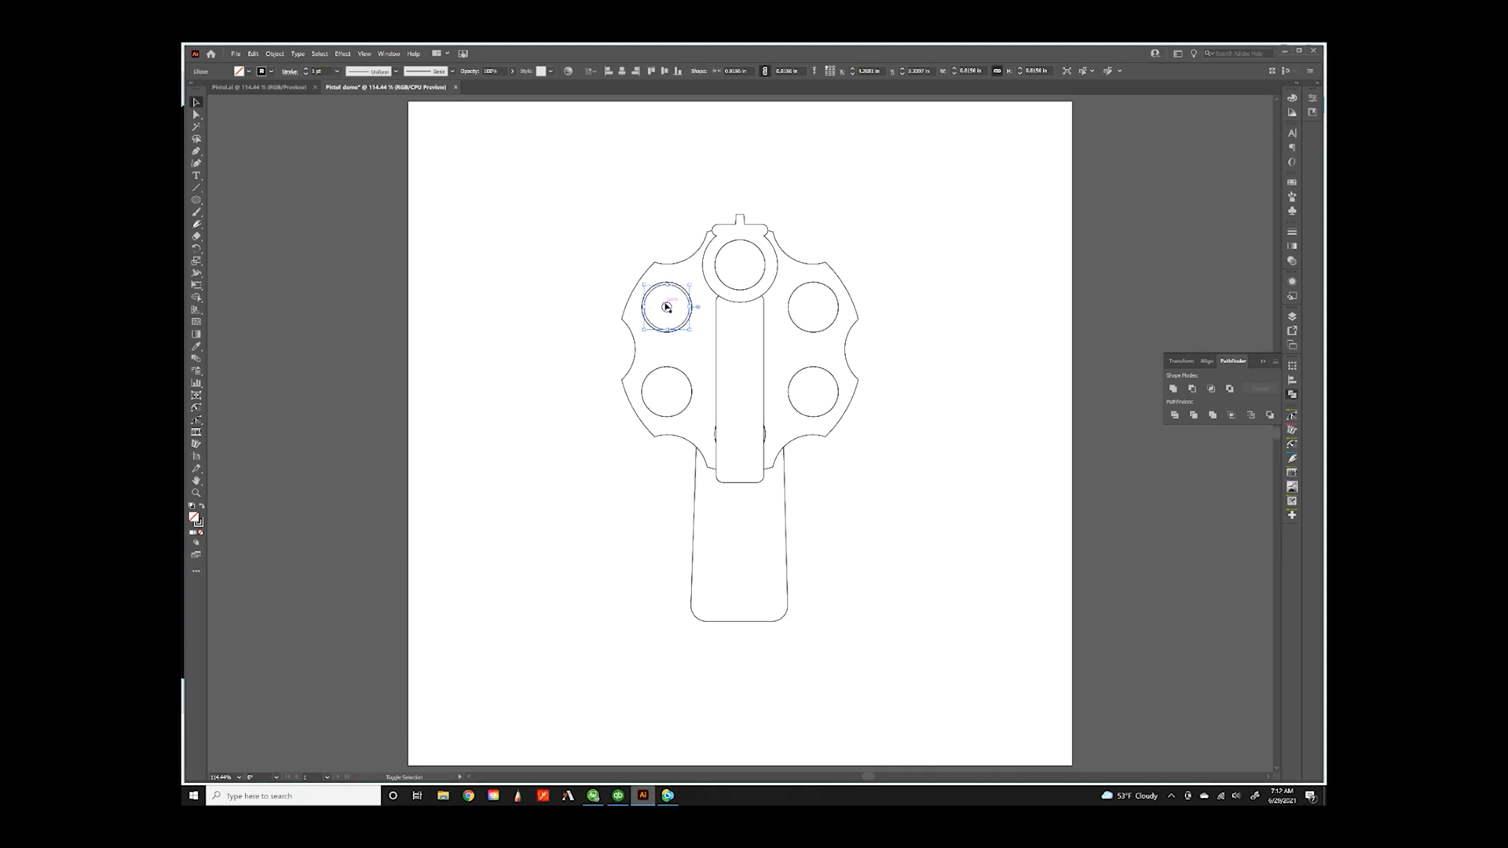
shift+click(667, 308)
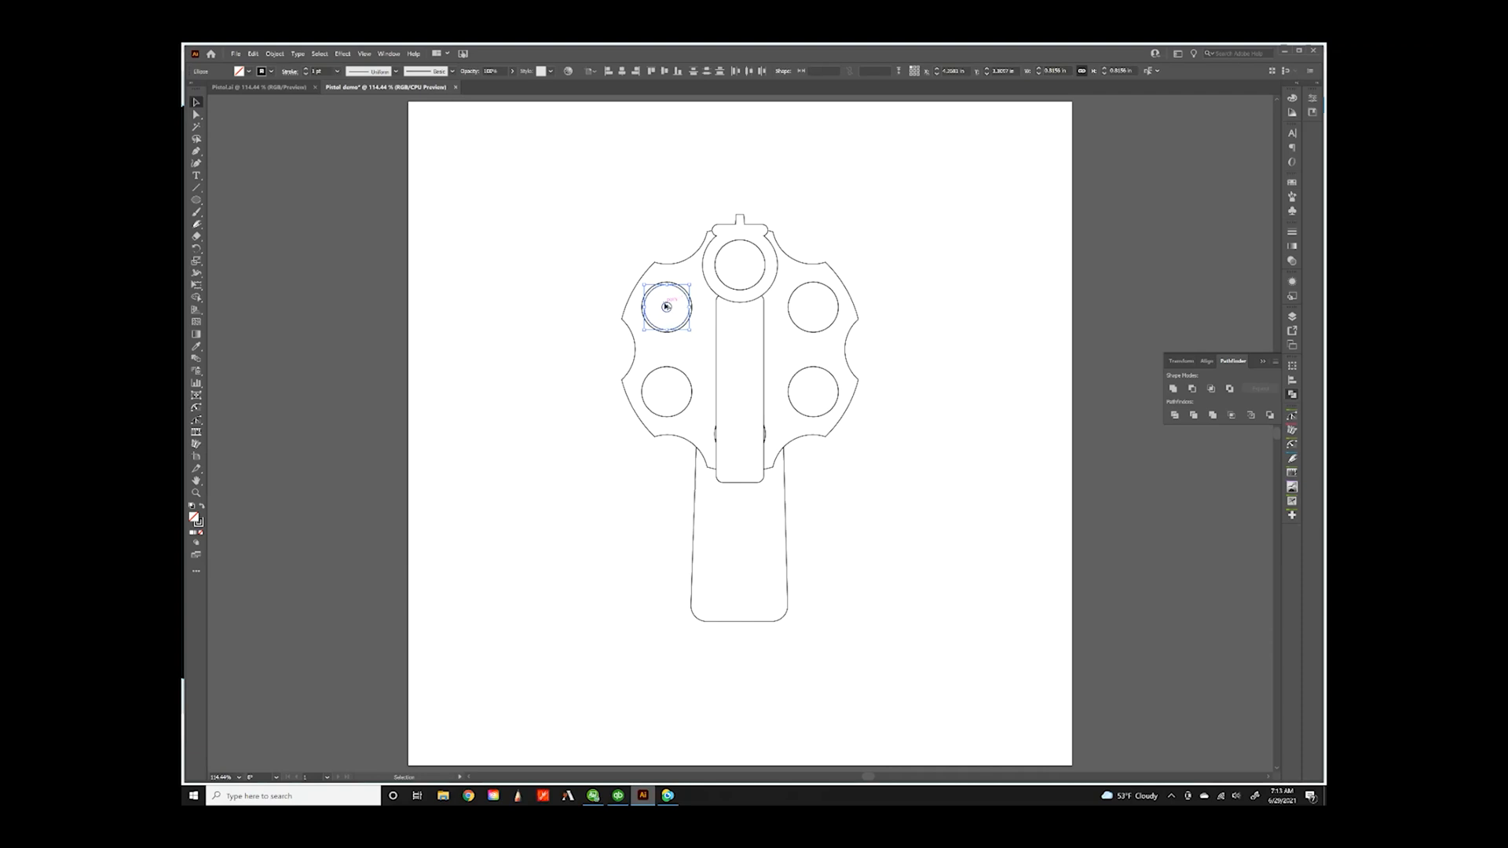
drag(666, 306, 695, 305)
drag(694, 304, 815, 305)
drag(822, 290, 666, 390)
click(417, 283)
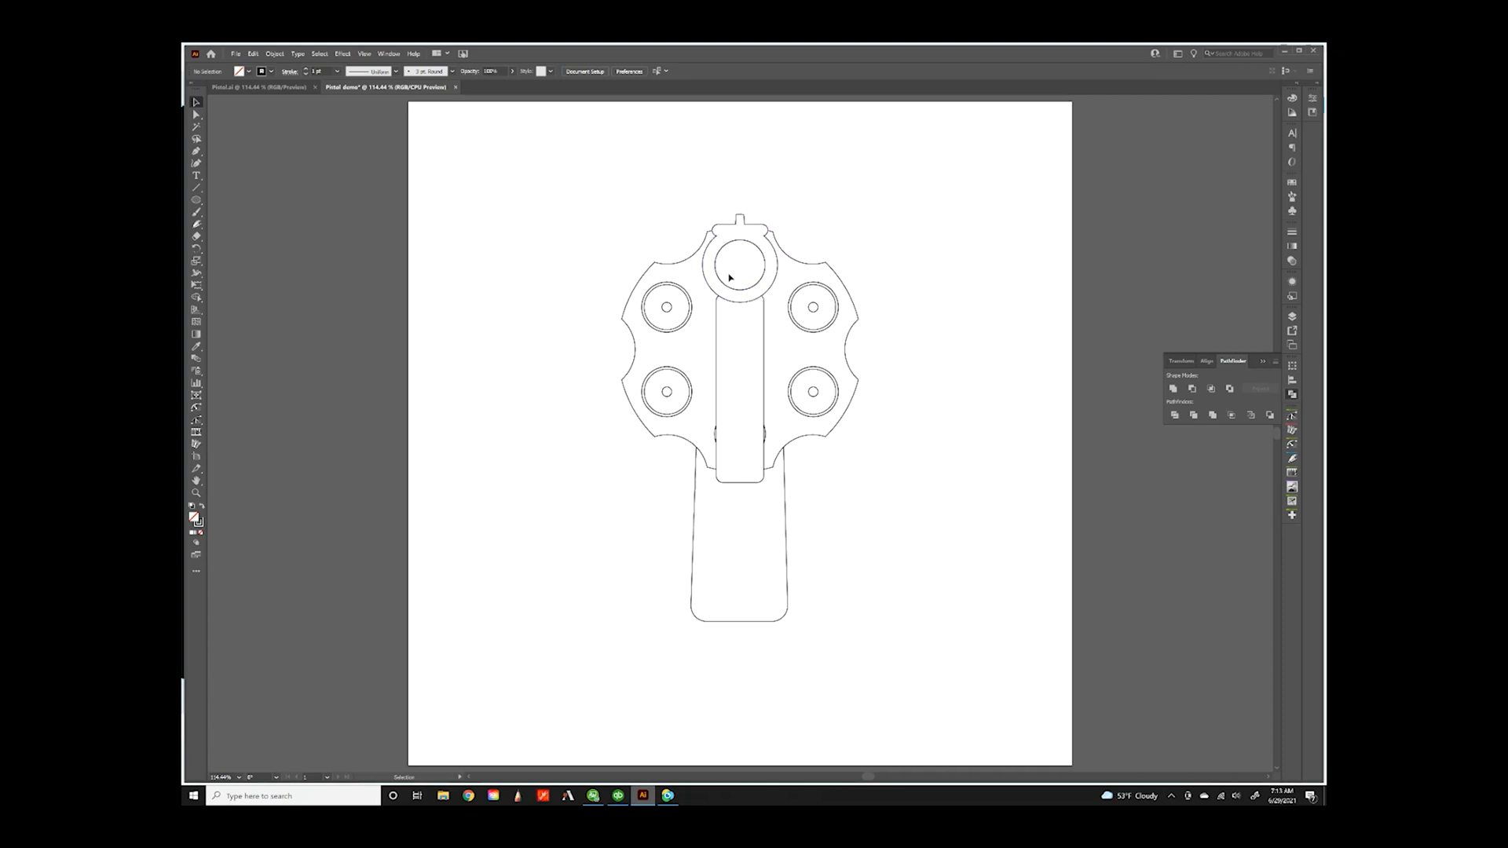
click(768, 243)
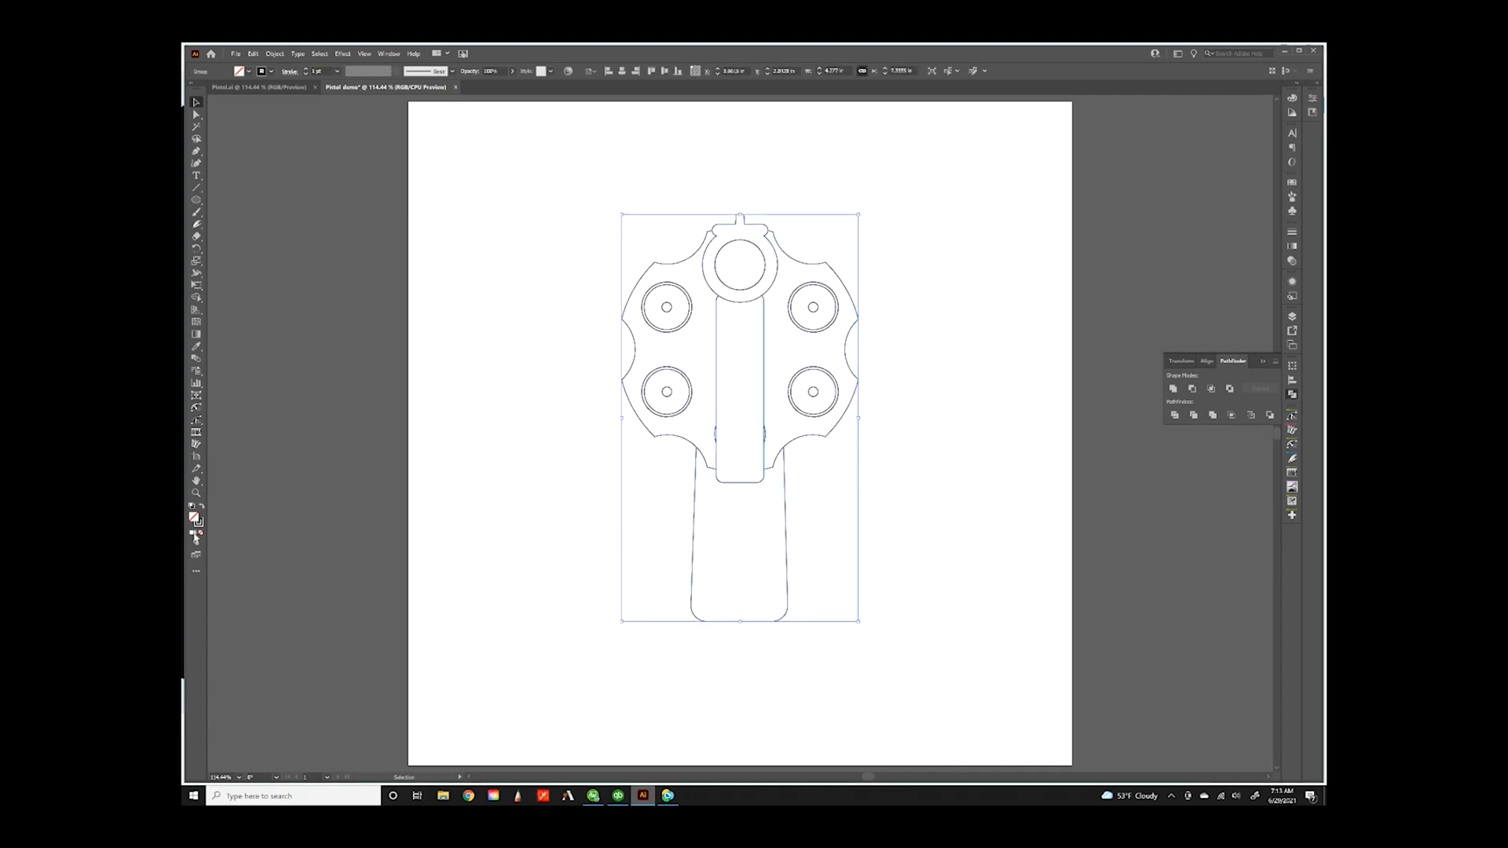
click(202, 506)
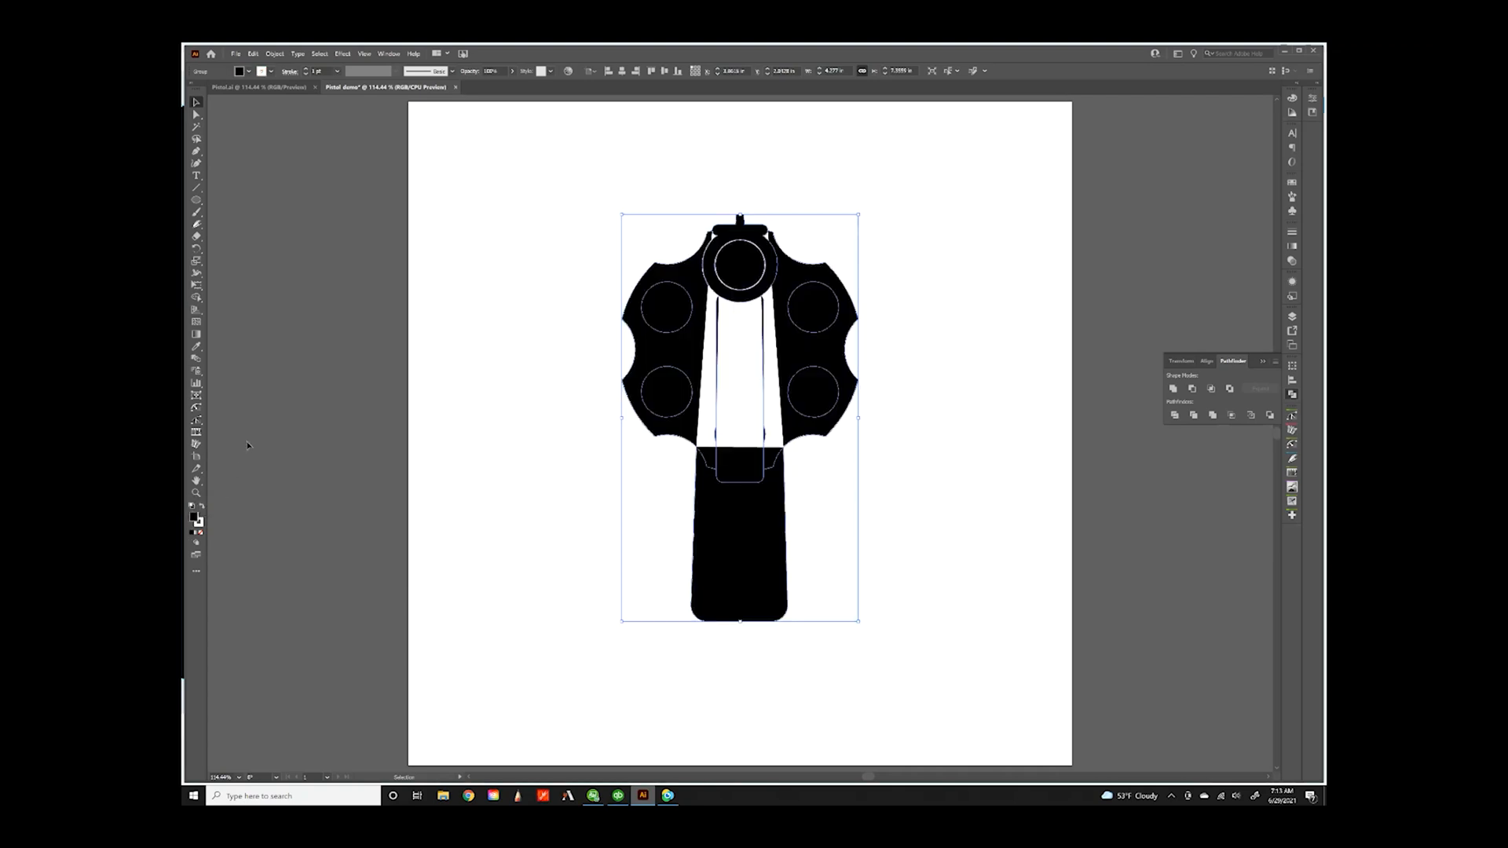
key(a)
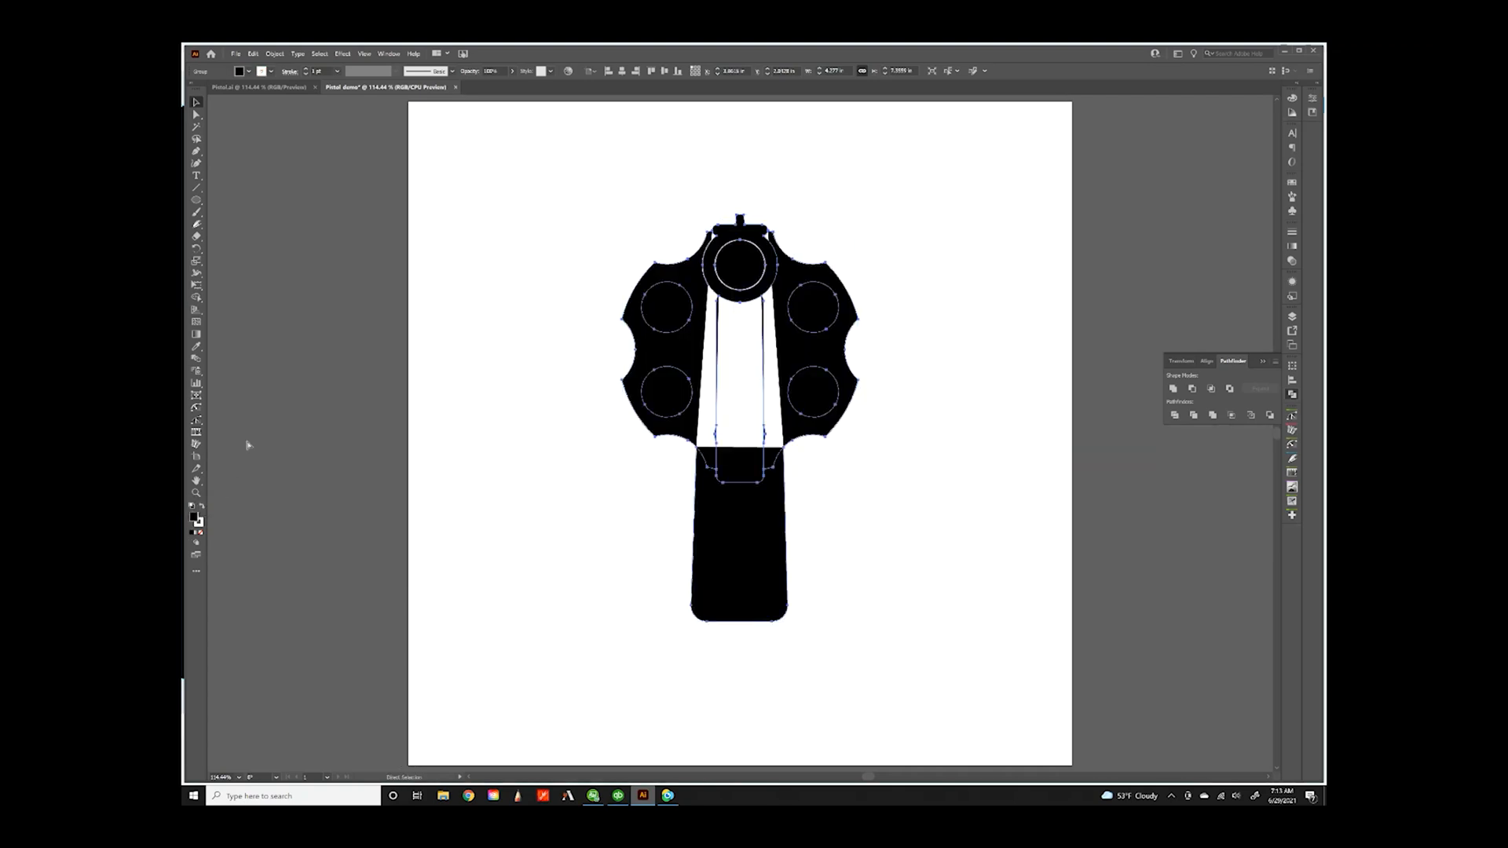
key(shift+x)
key(v)
click(291, 366)
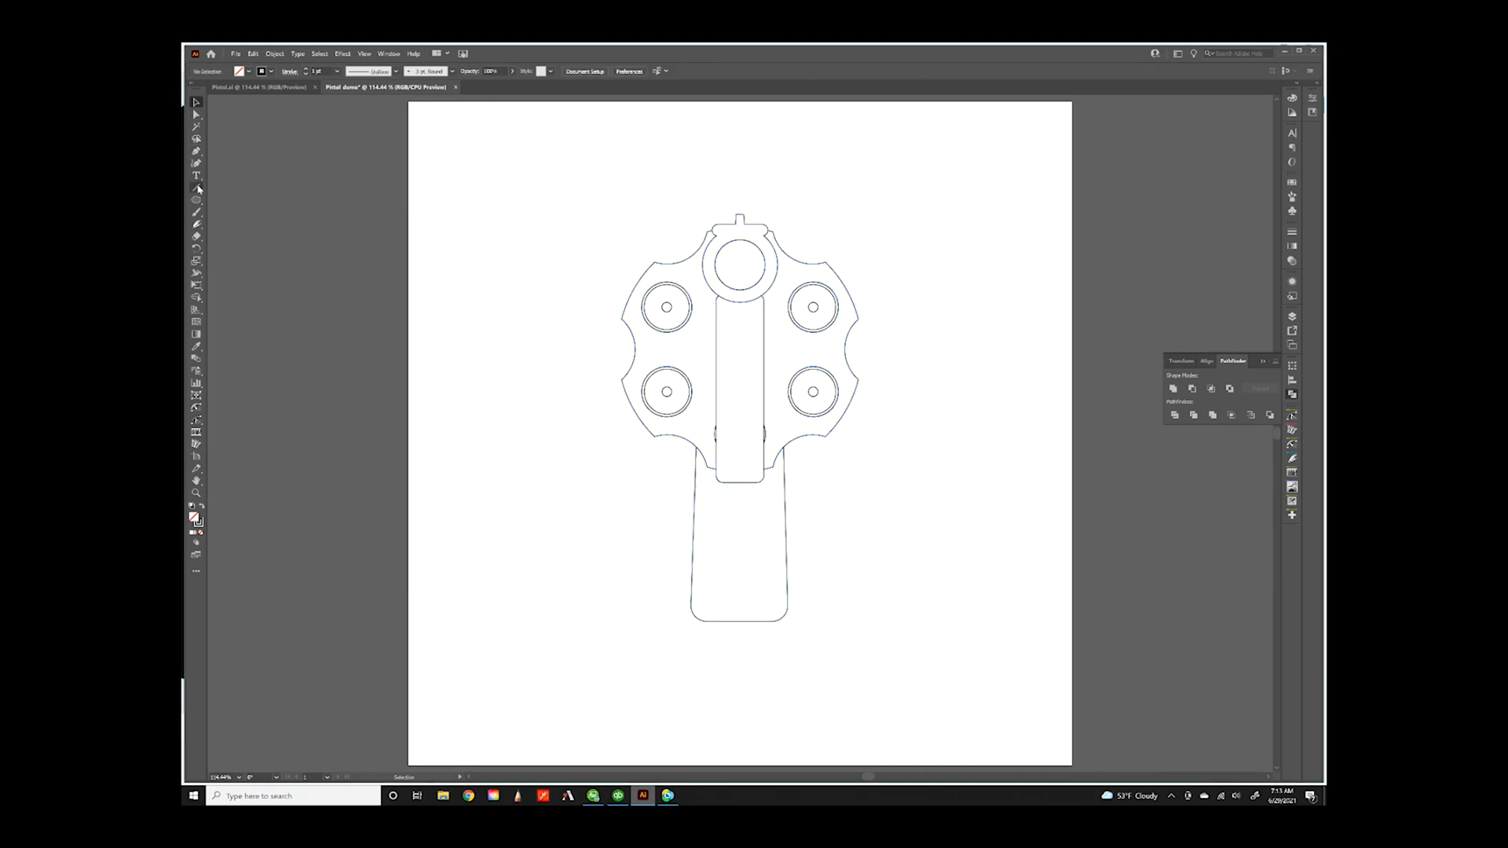
- Draw two near-vertical Pen lines on the grip, from the inner ends of its lower rounded corners to the cylinder's lower edge
click(197, 151)
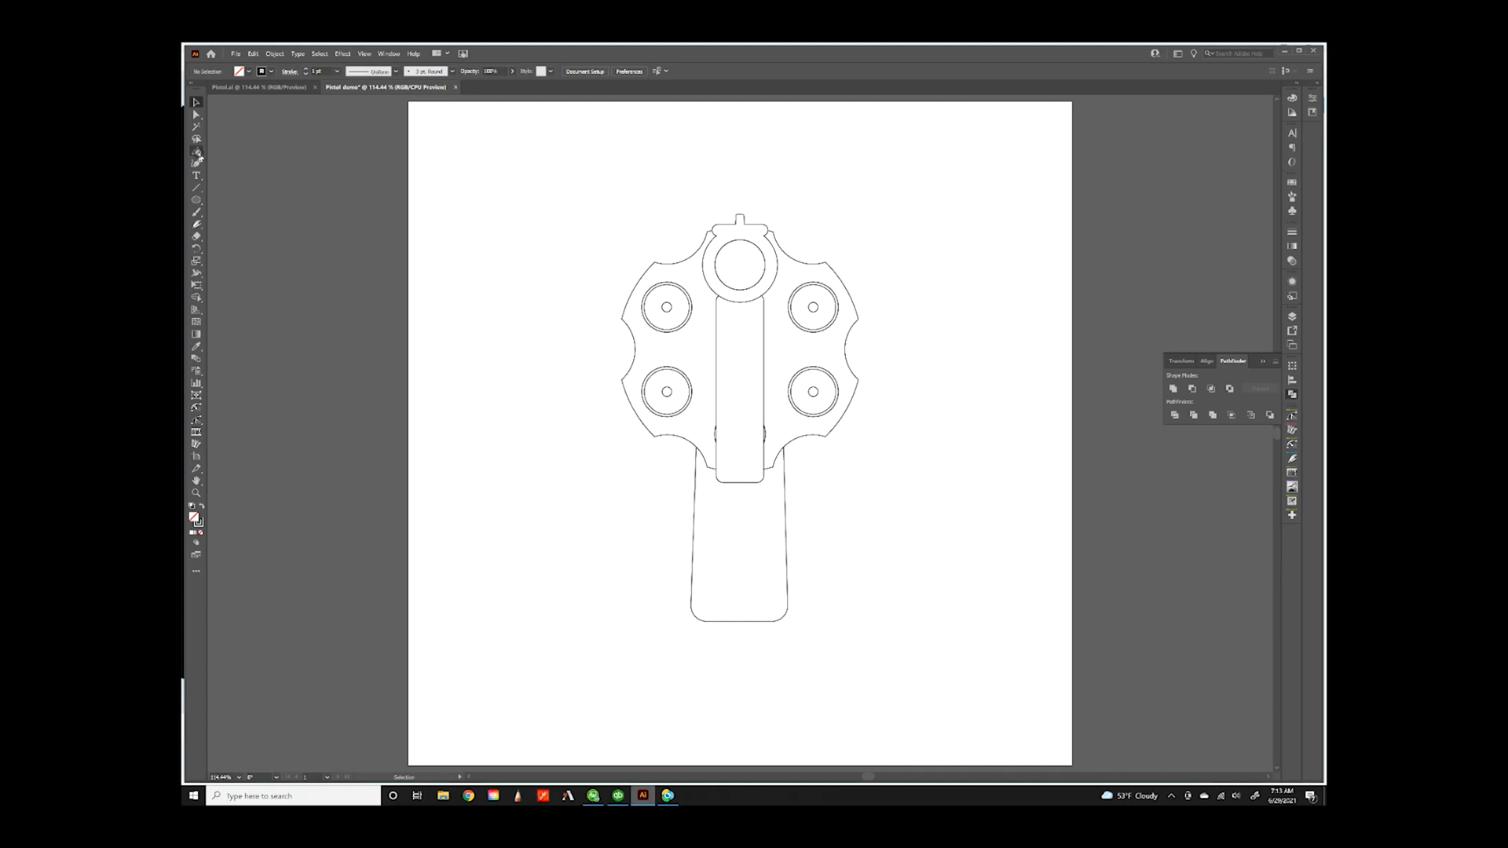
click(706, 621)
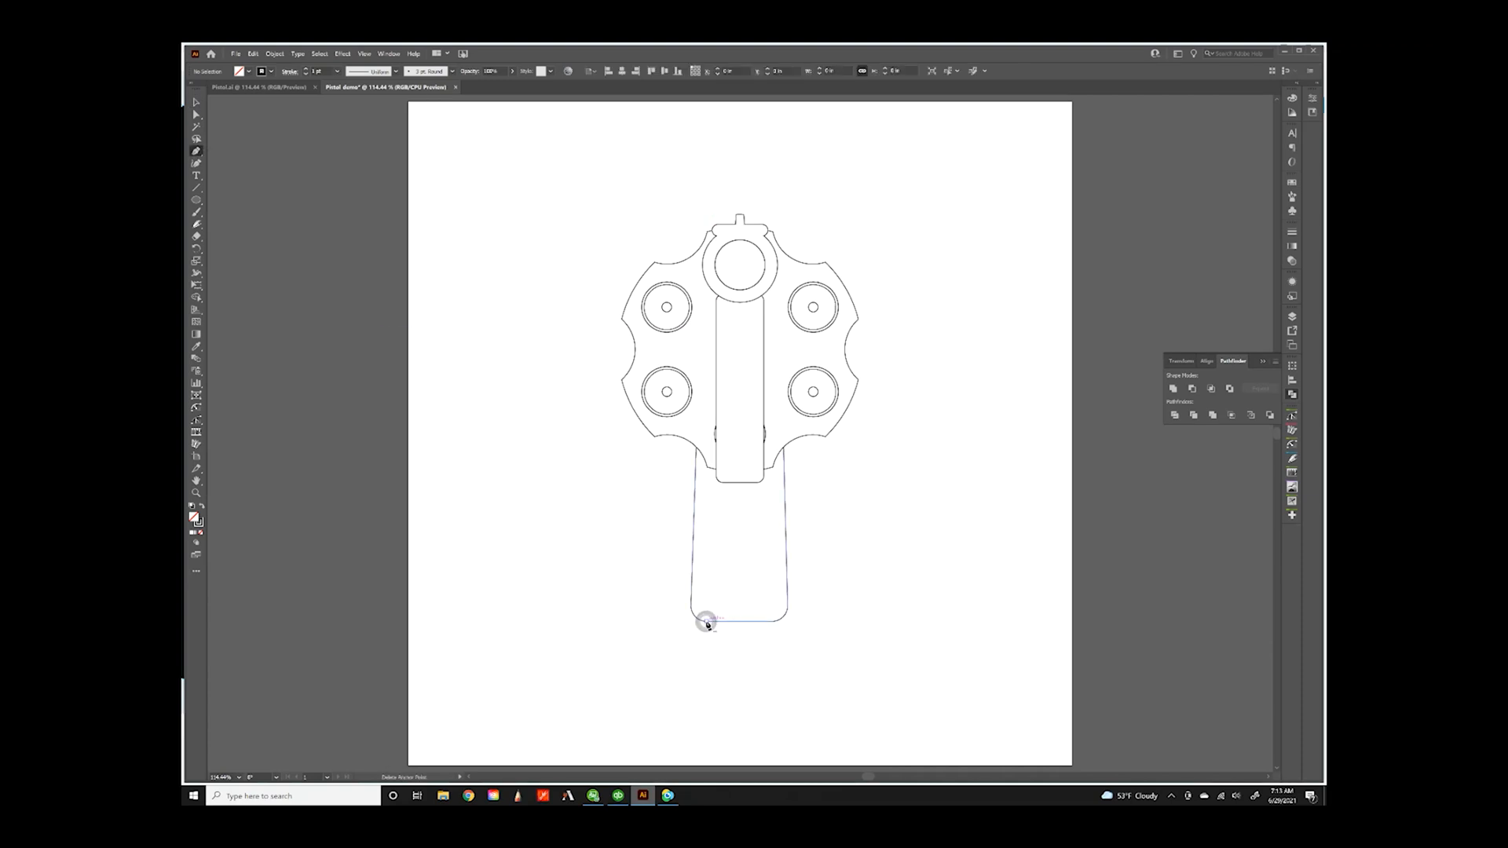
click(707, 469)
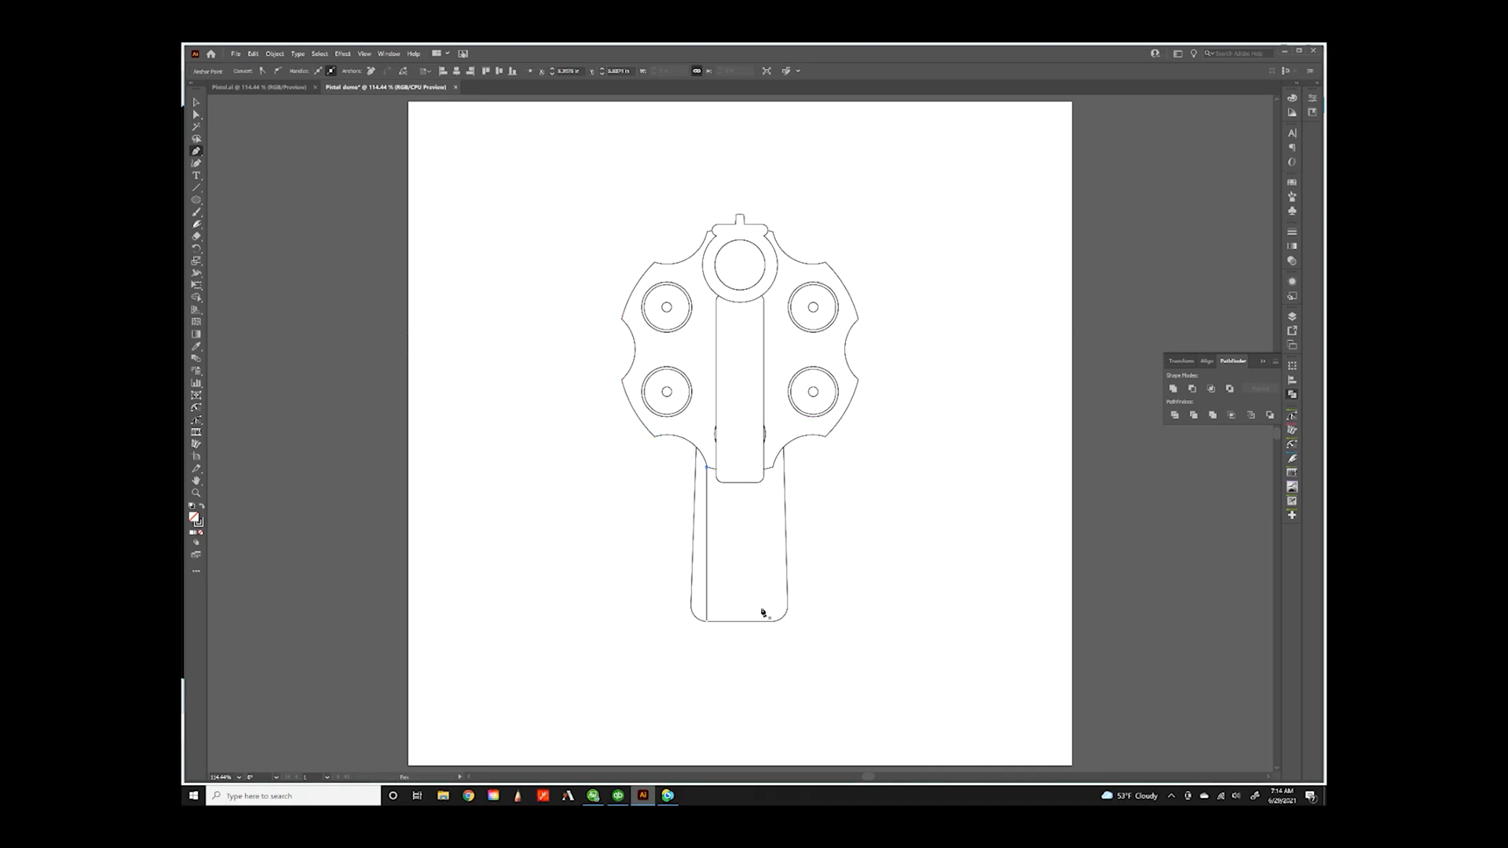
click(773, 622)
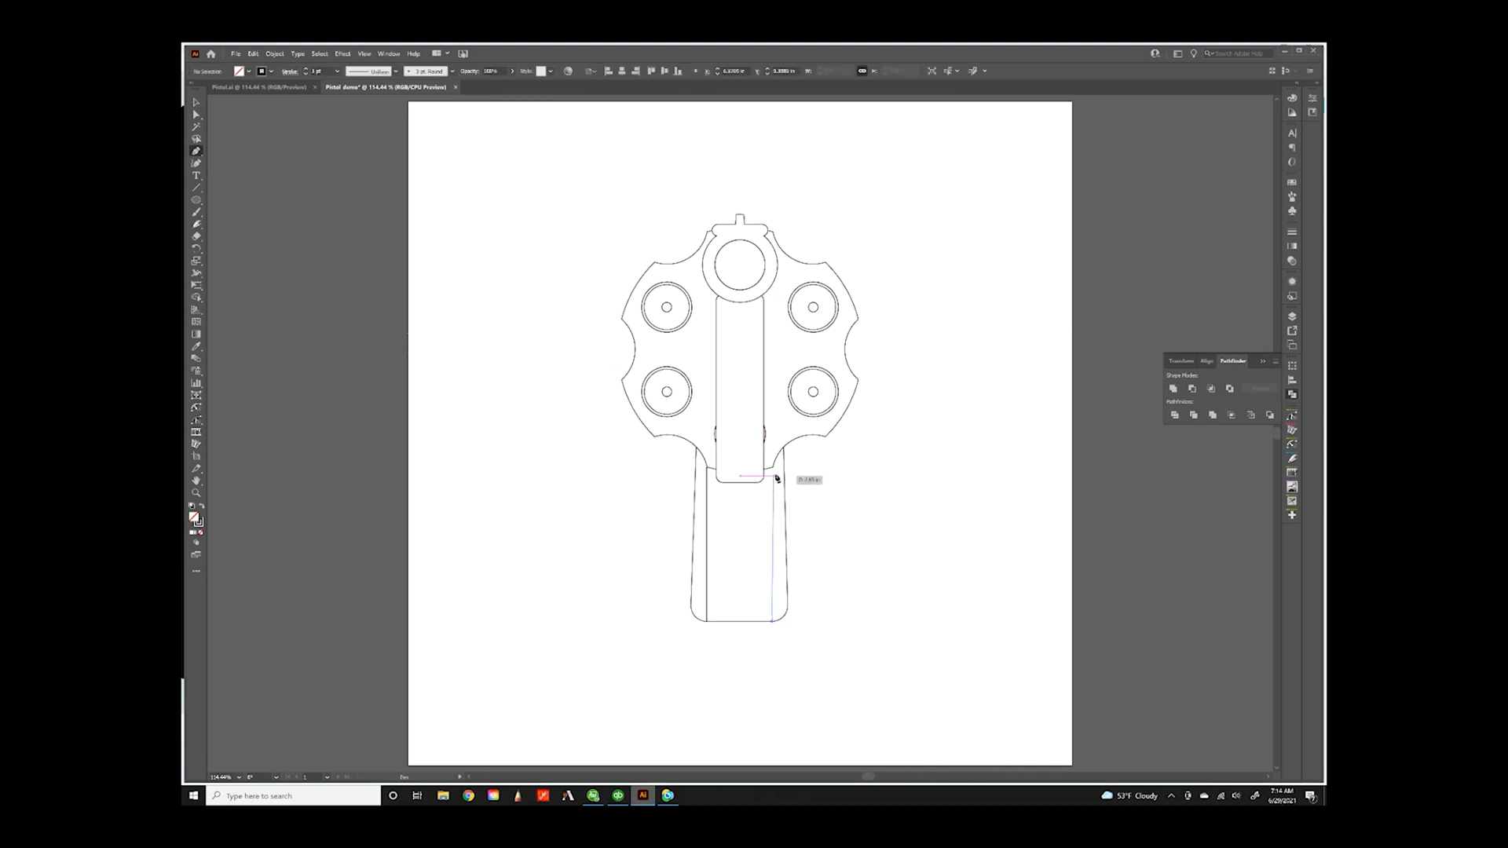
click(775, 470)
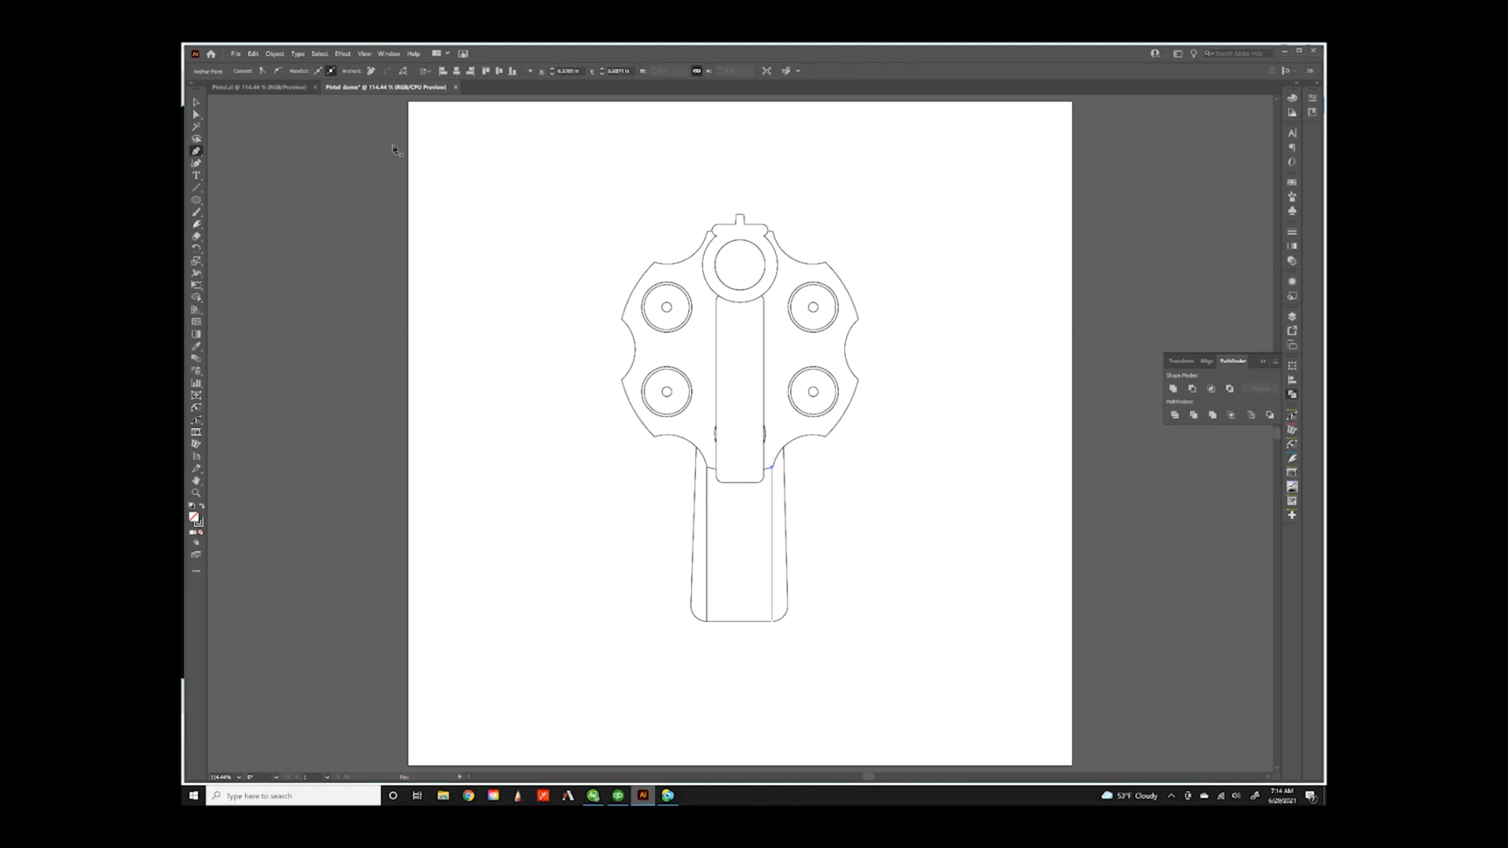
click(193, 101)
click(926, 576)
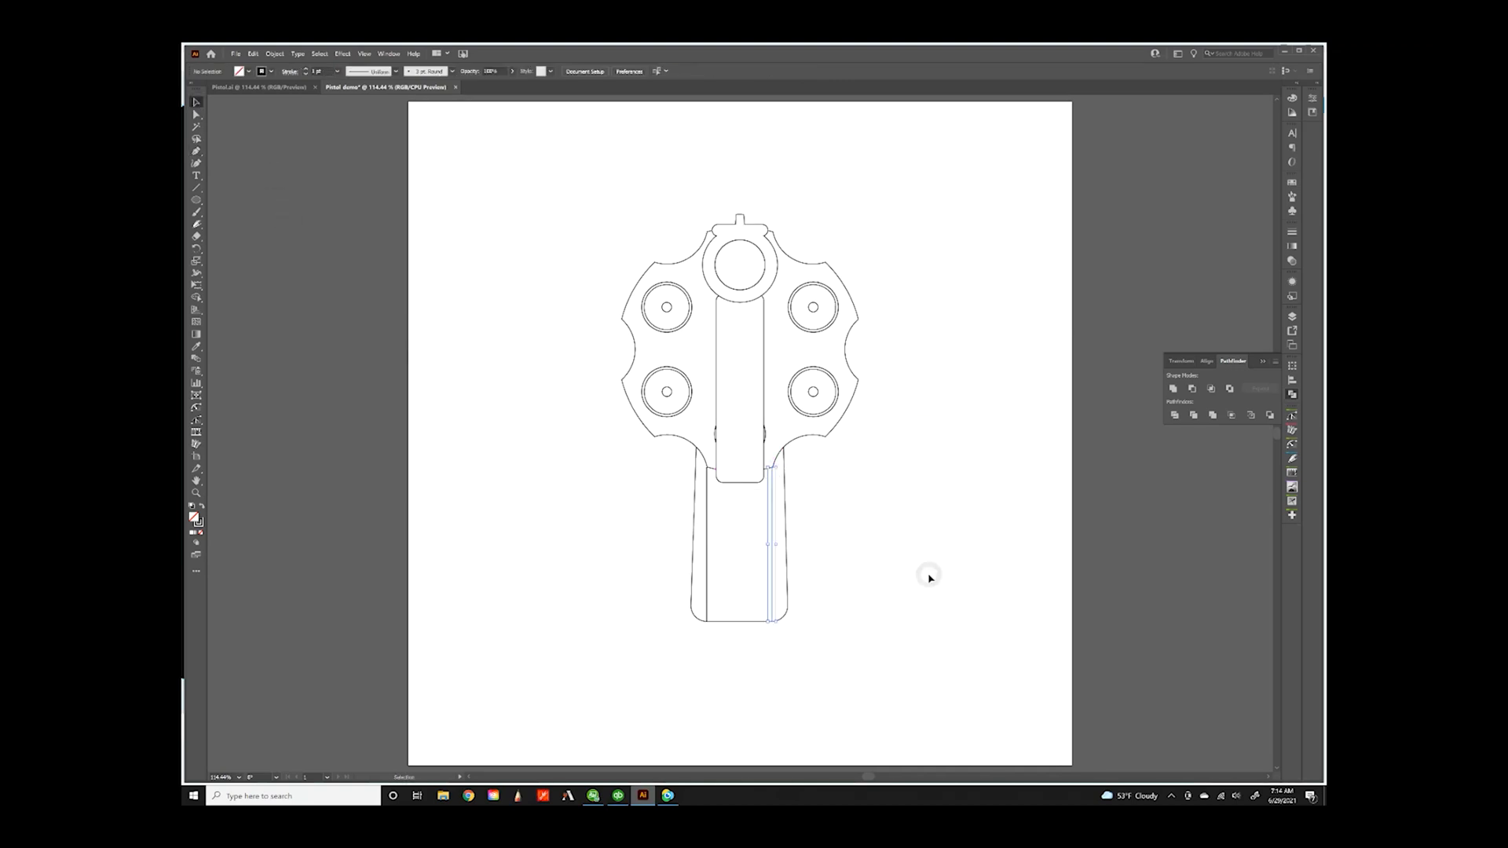